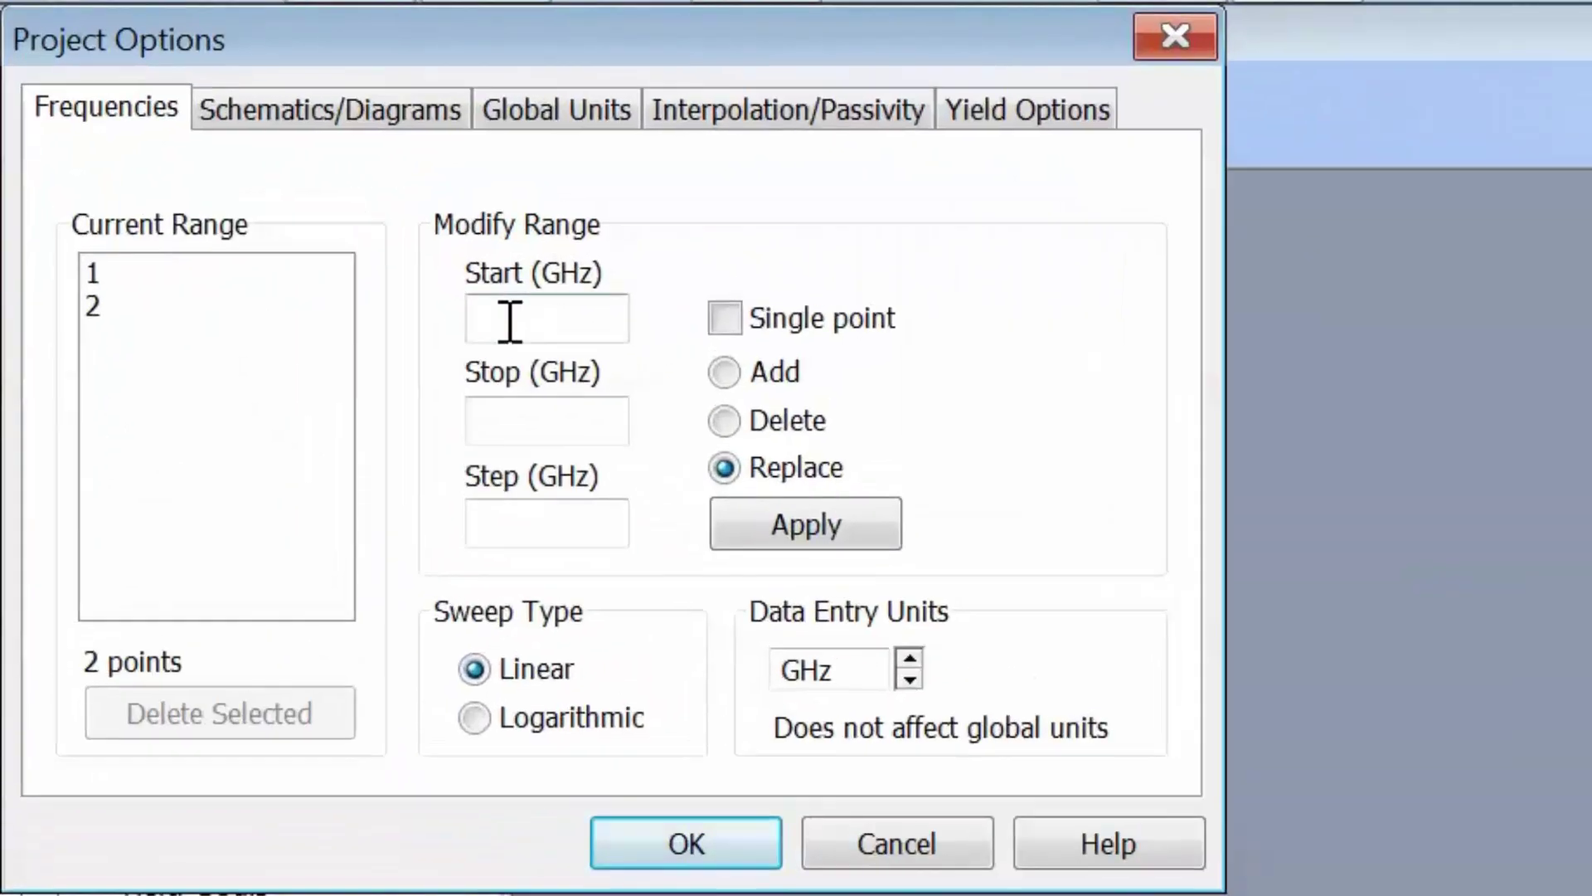
Replace the project's frequency range with a single point at 1 GHz.
click(510, 322)
text(1)
click(723, 319)
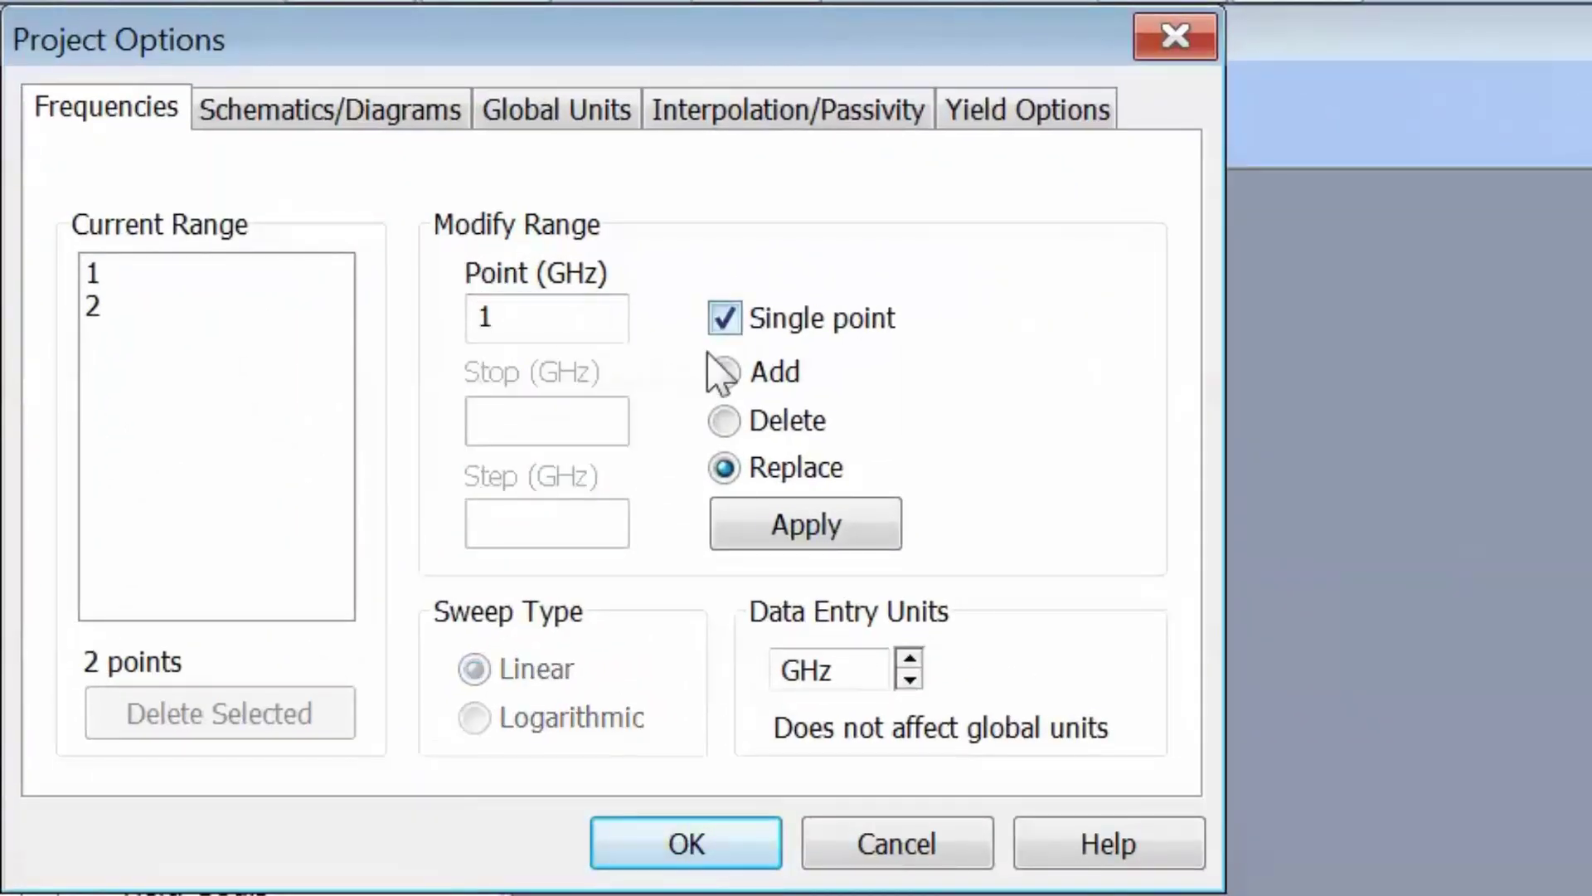
click(808, 531)
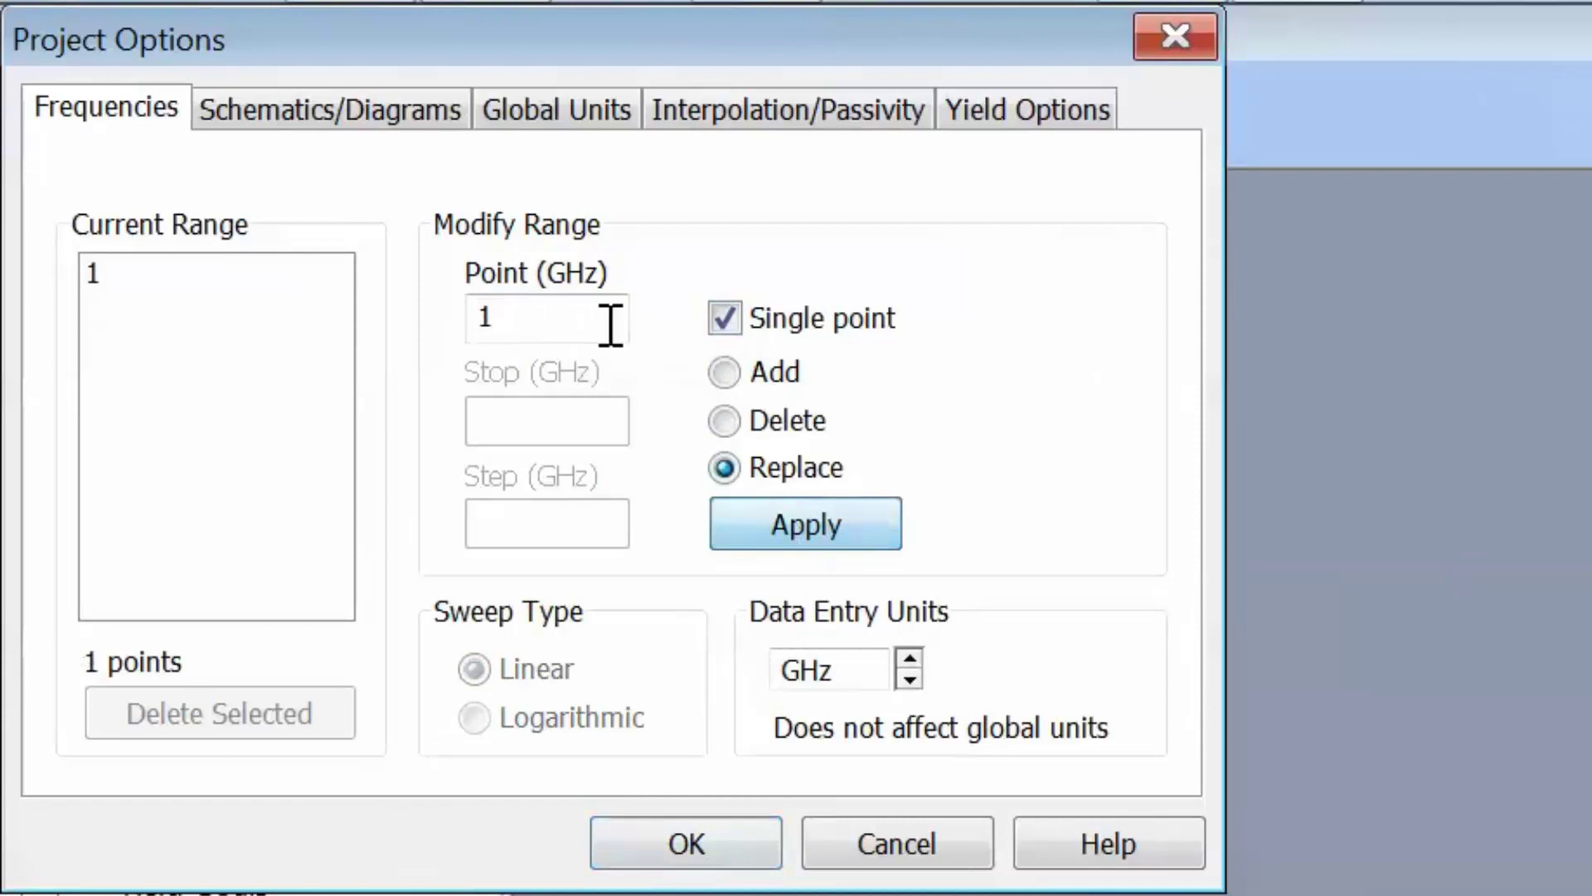
Set the global conductance unit to mS, switch capacitance to the next smaller unit, and accept the project options.
click(537, 112)
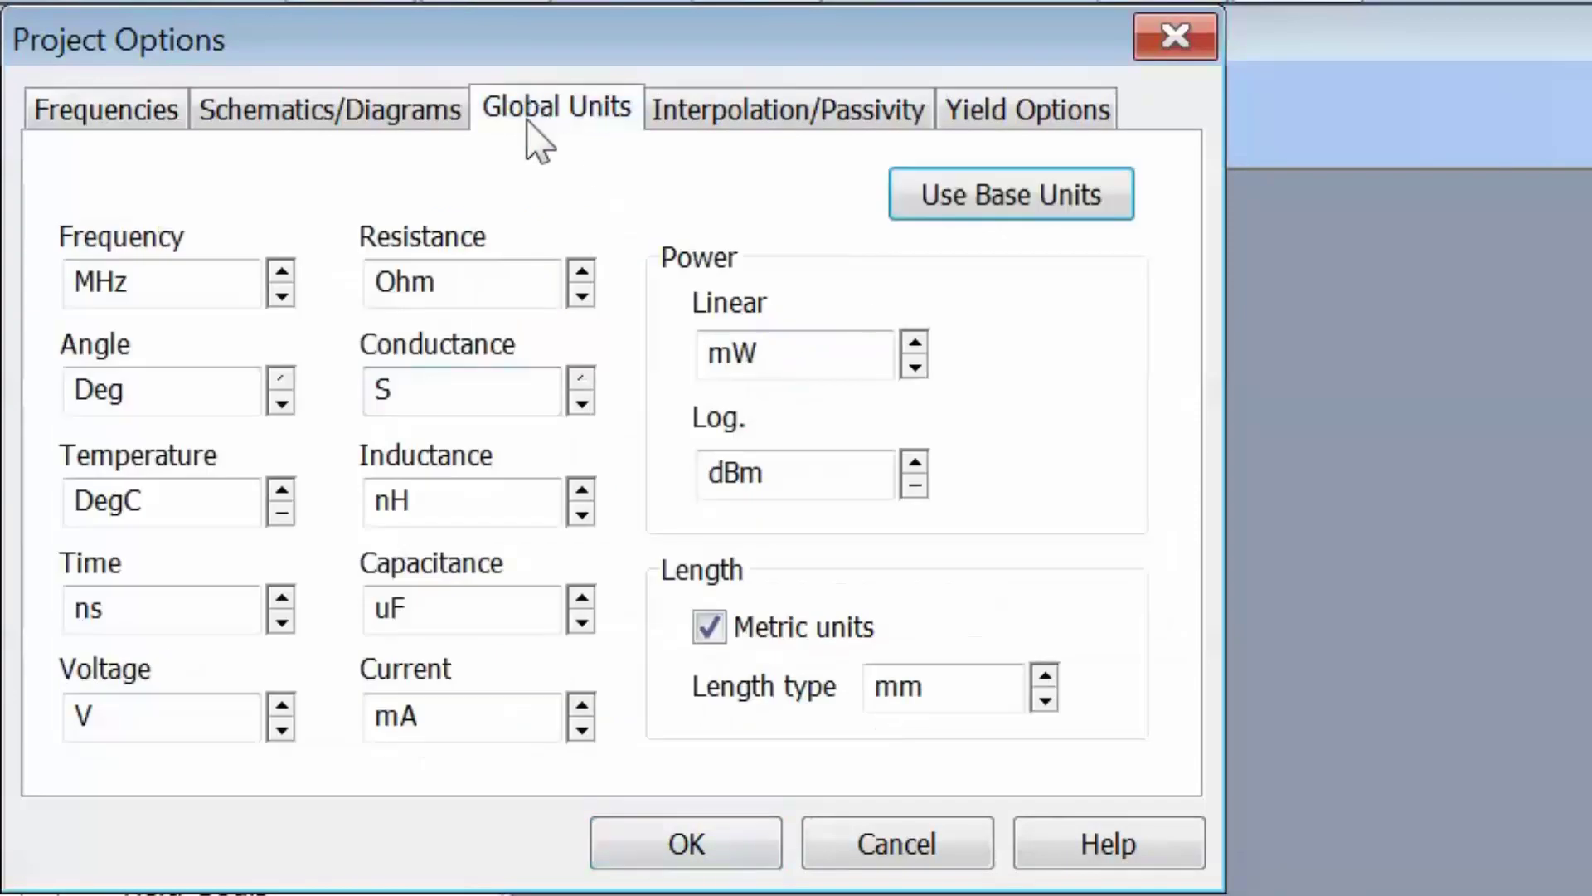
click(584, 407)
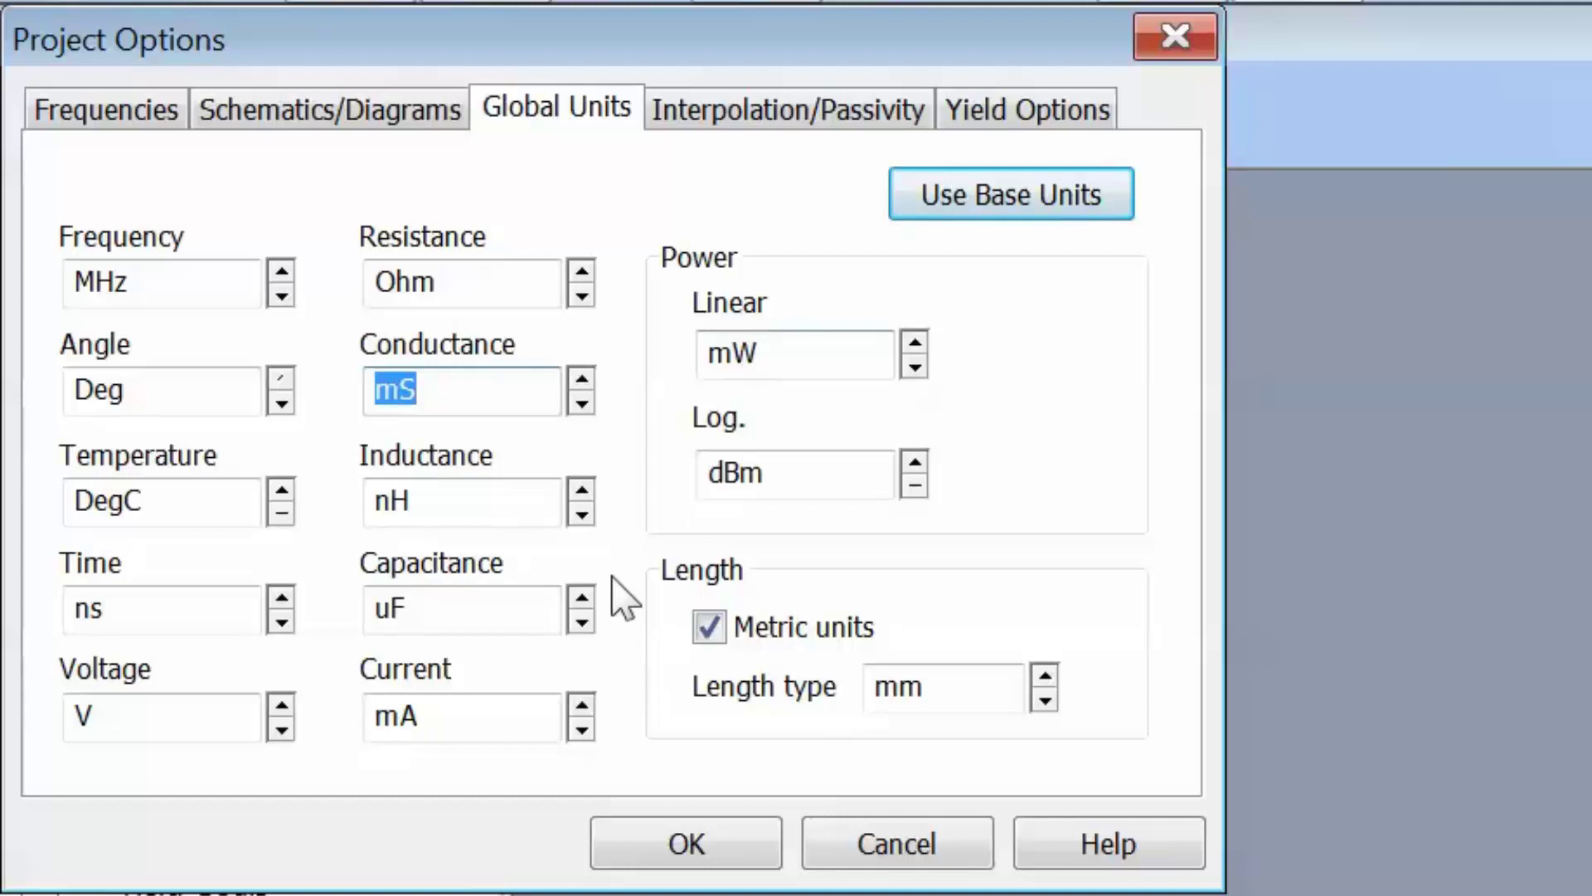
click(583, 624)
click(676, 840)
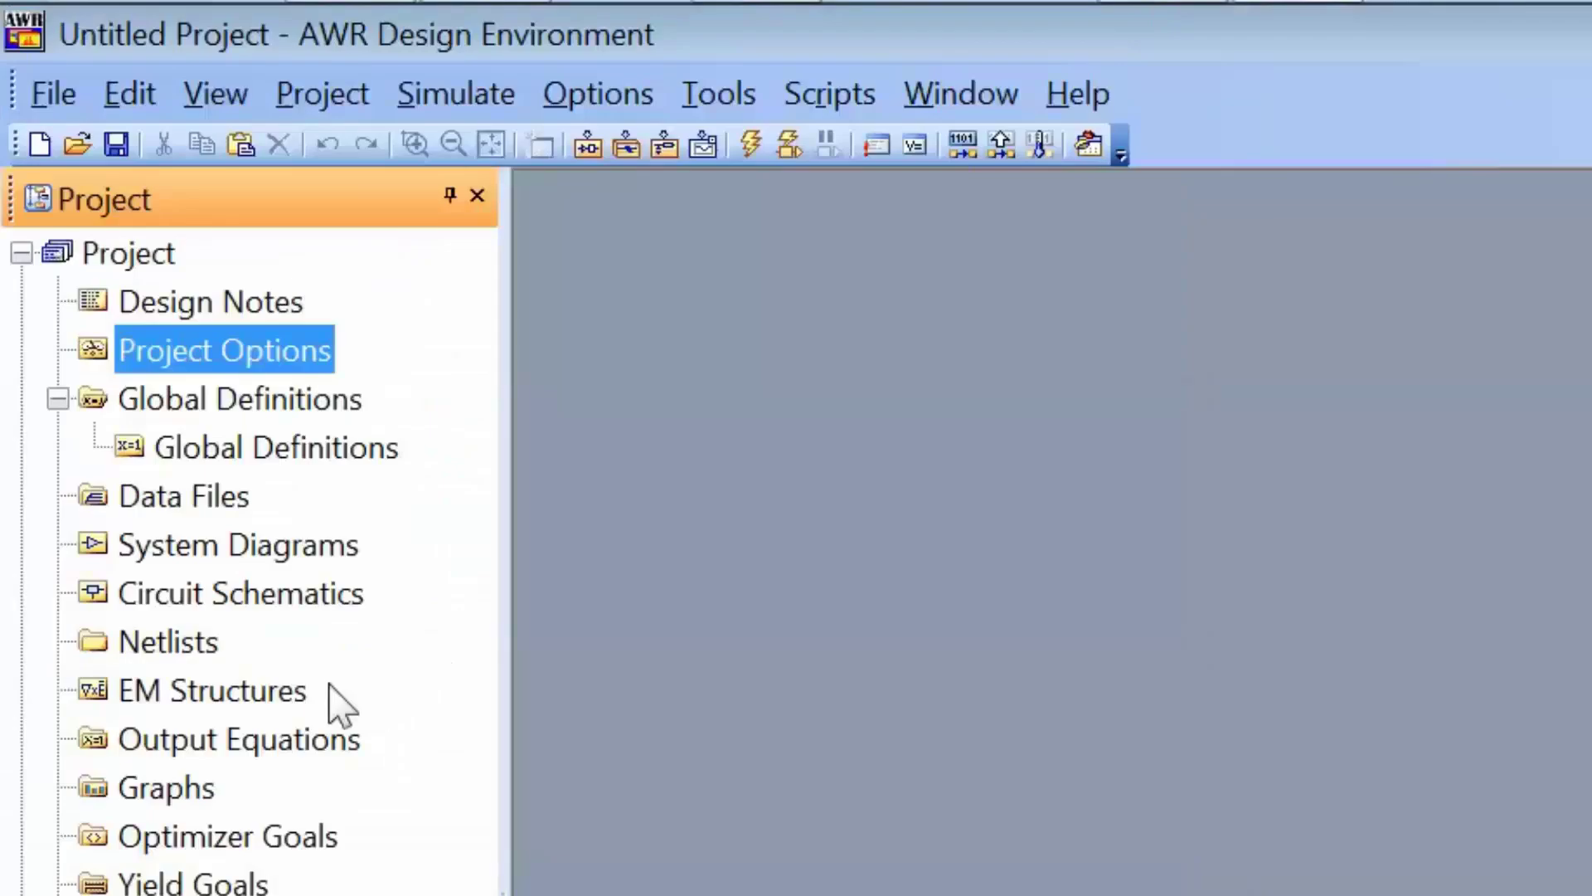
Create a new circuit schematic named Q_demo.
right_click(278, 603)
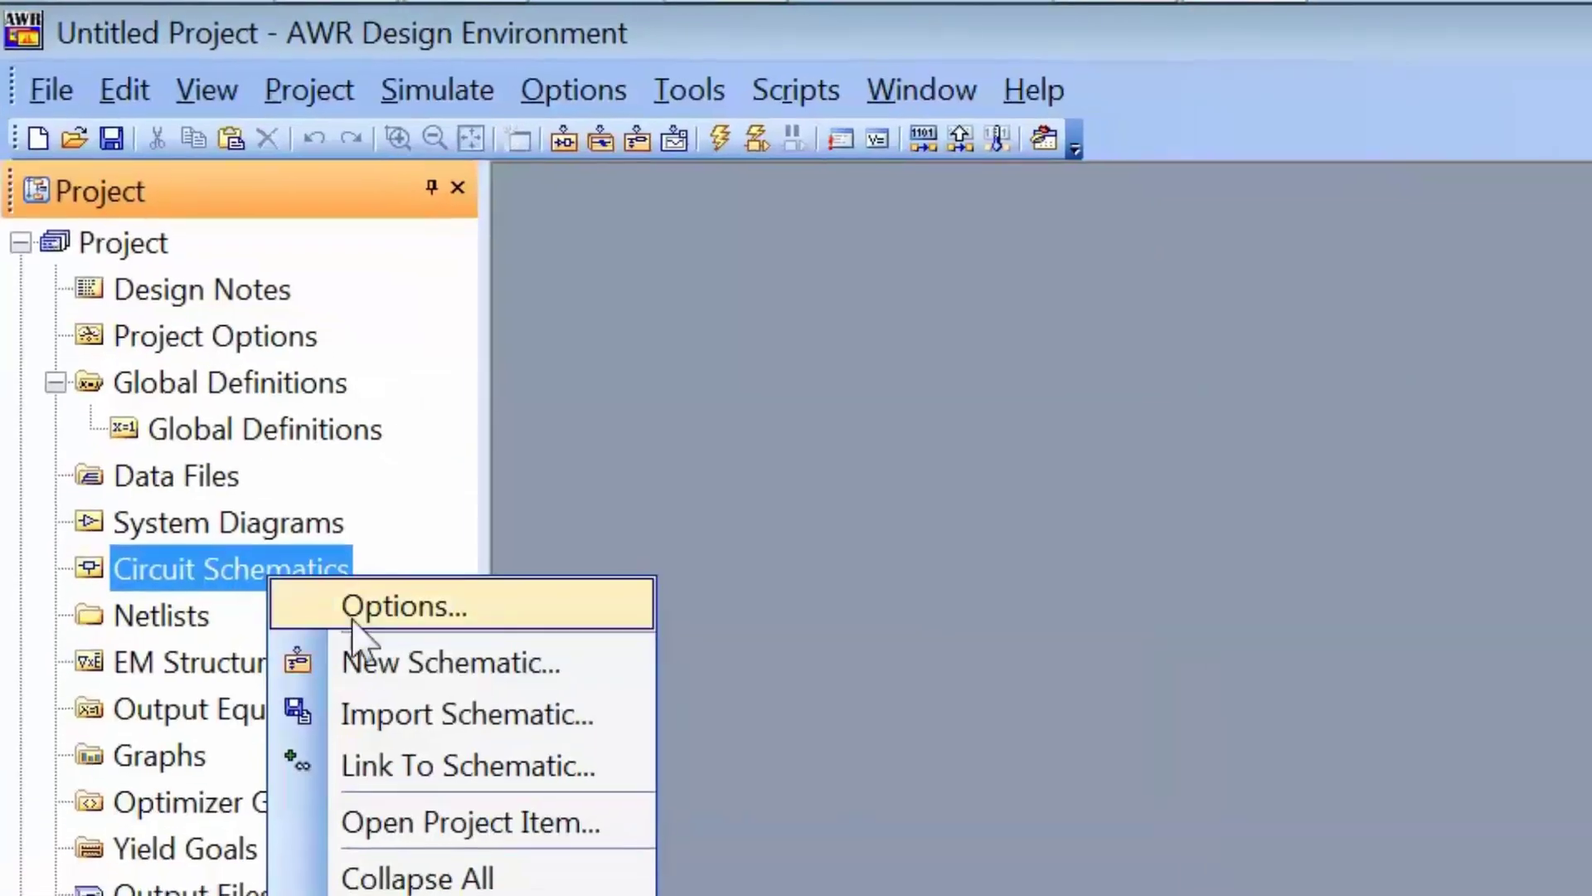
click(385, 688)
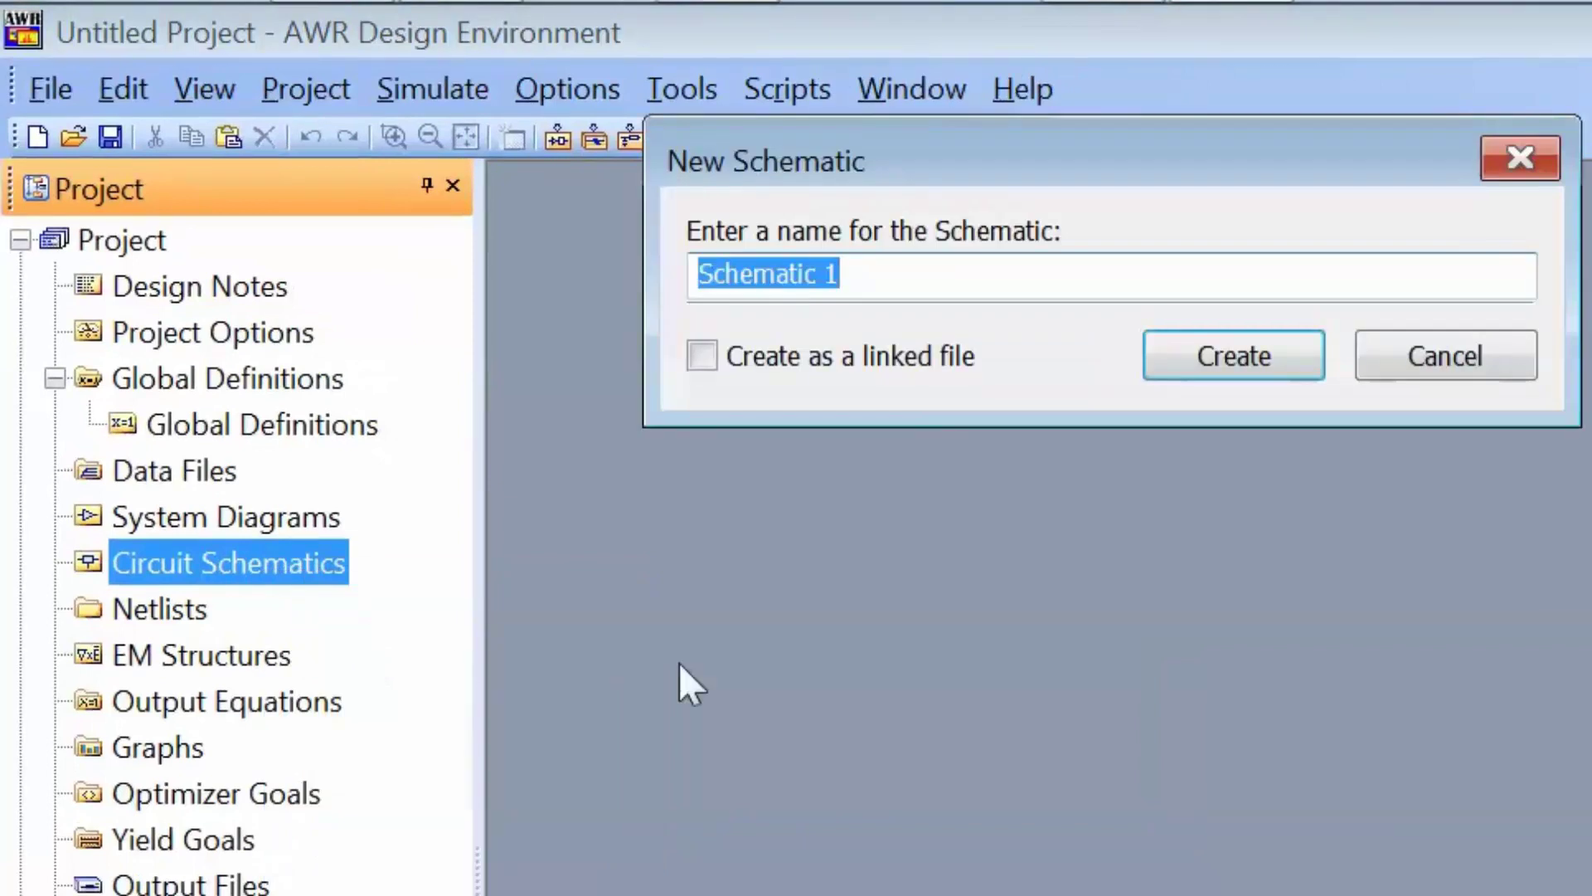
text(Q_demo)
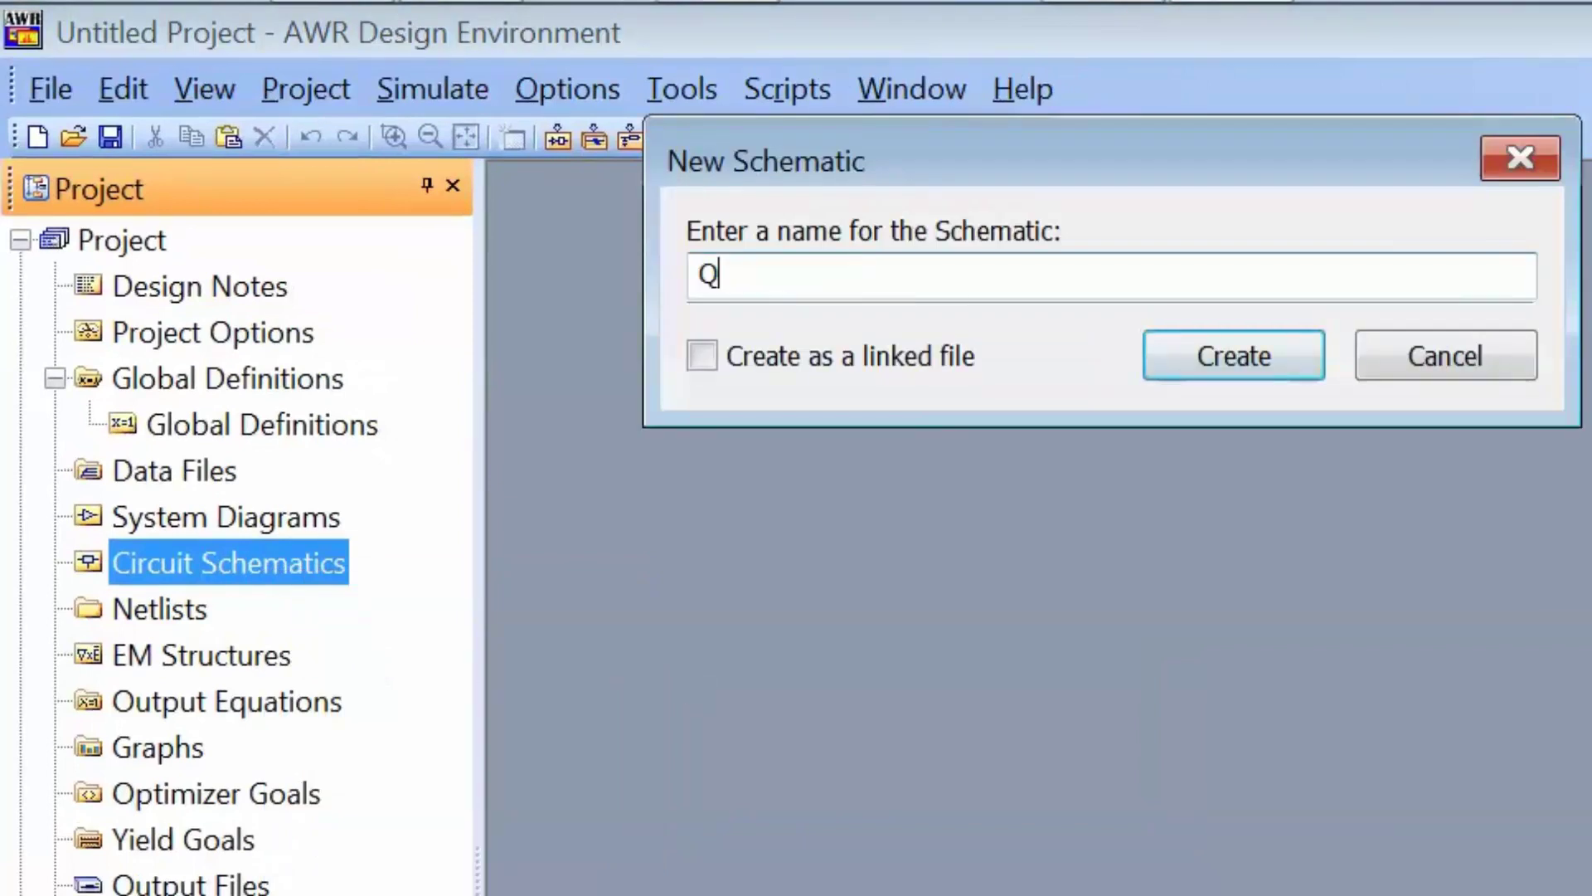
key(Return)
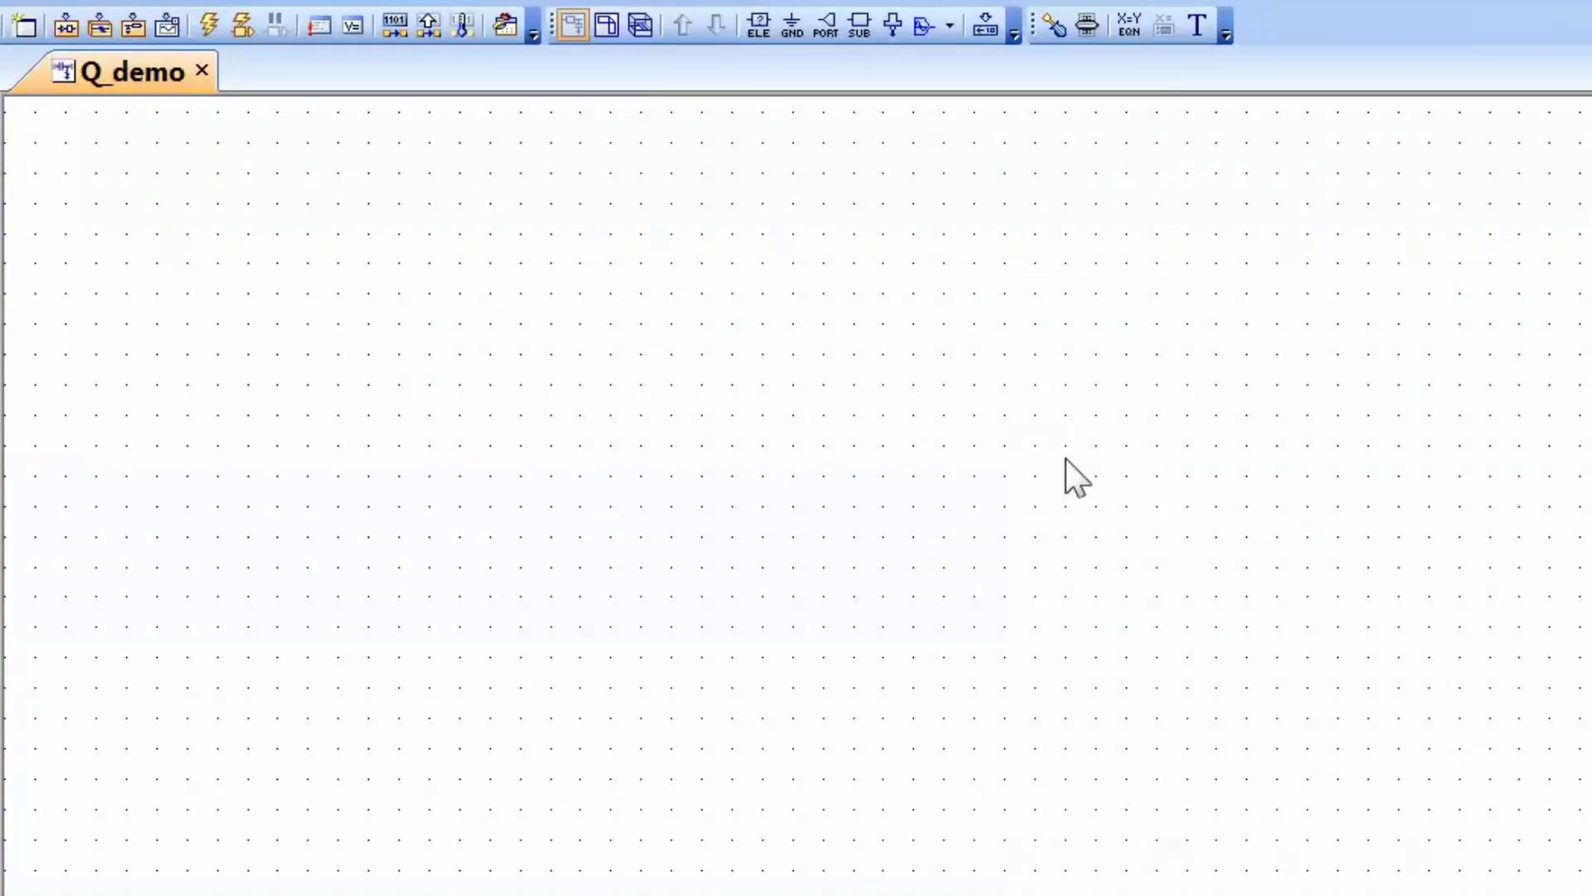
Place a port in the schematic and a vertically rotated IMPED general impedance element to the right of it.
key(ctrl+v)
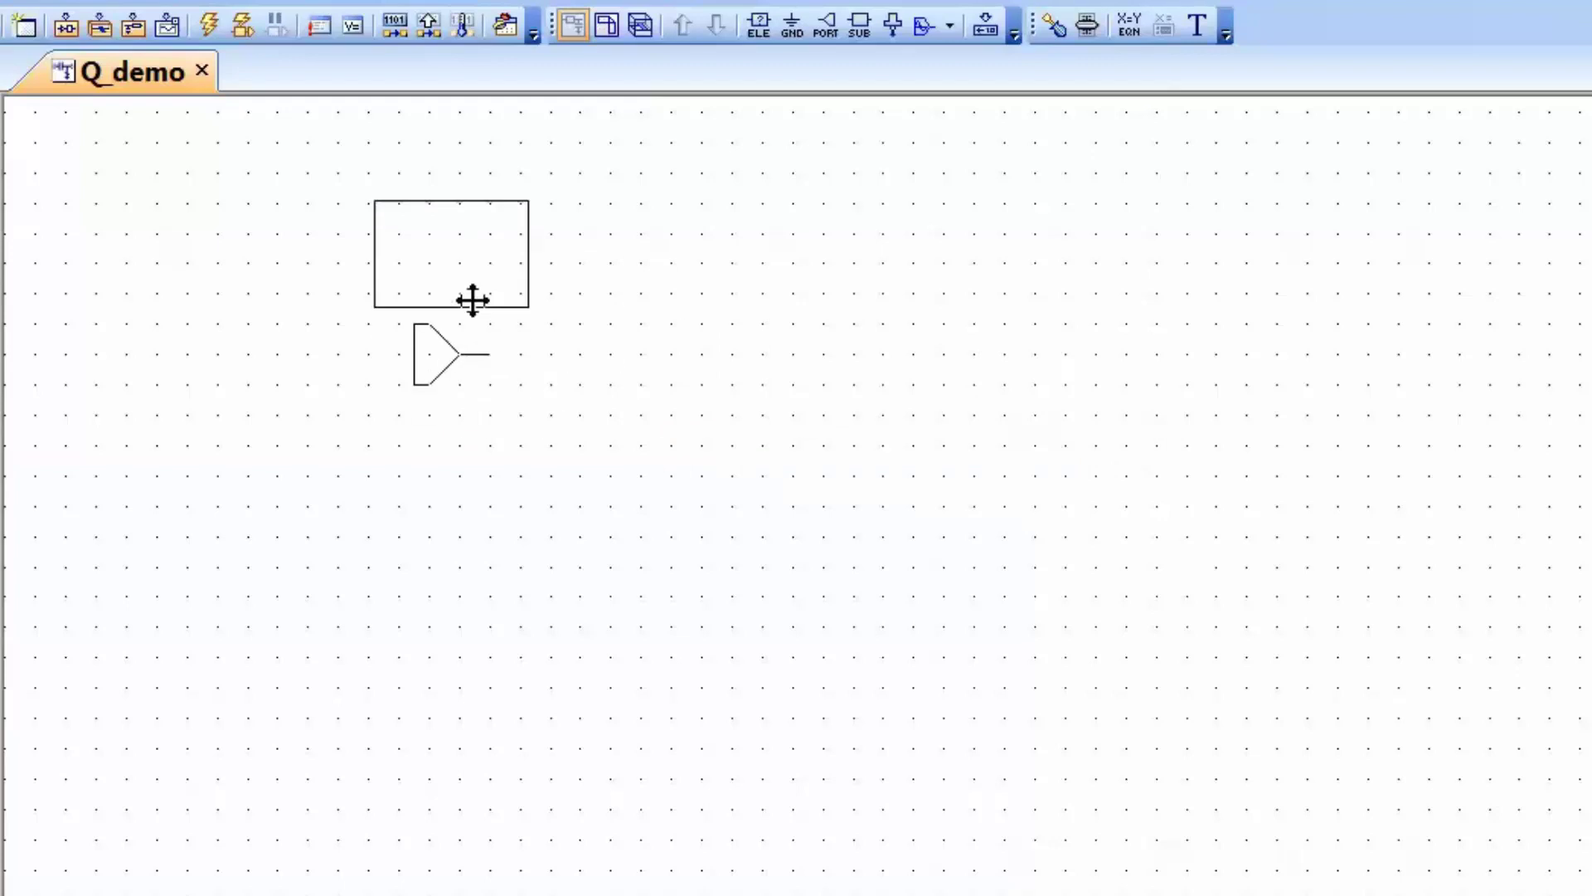
click(473, 301)
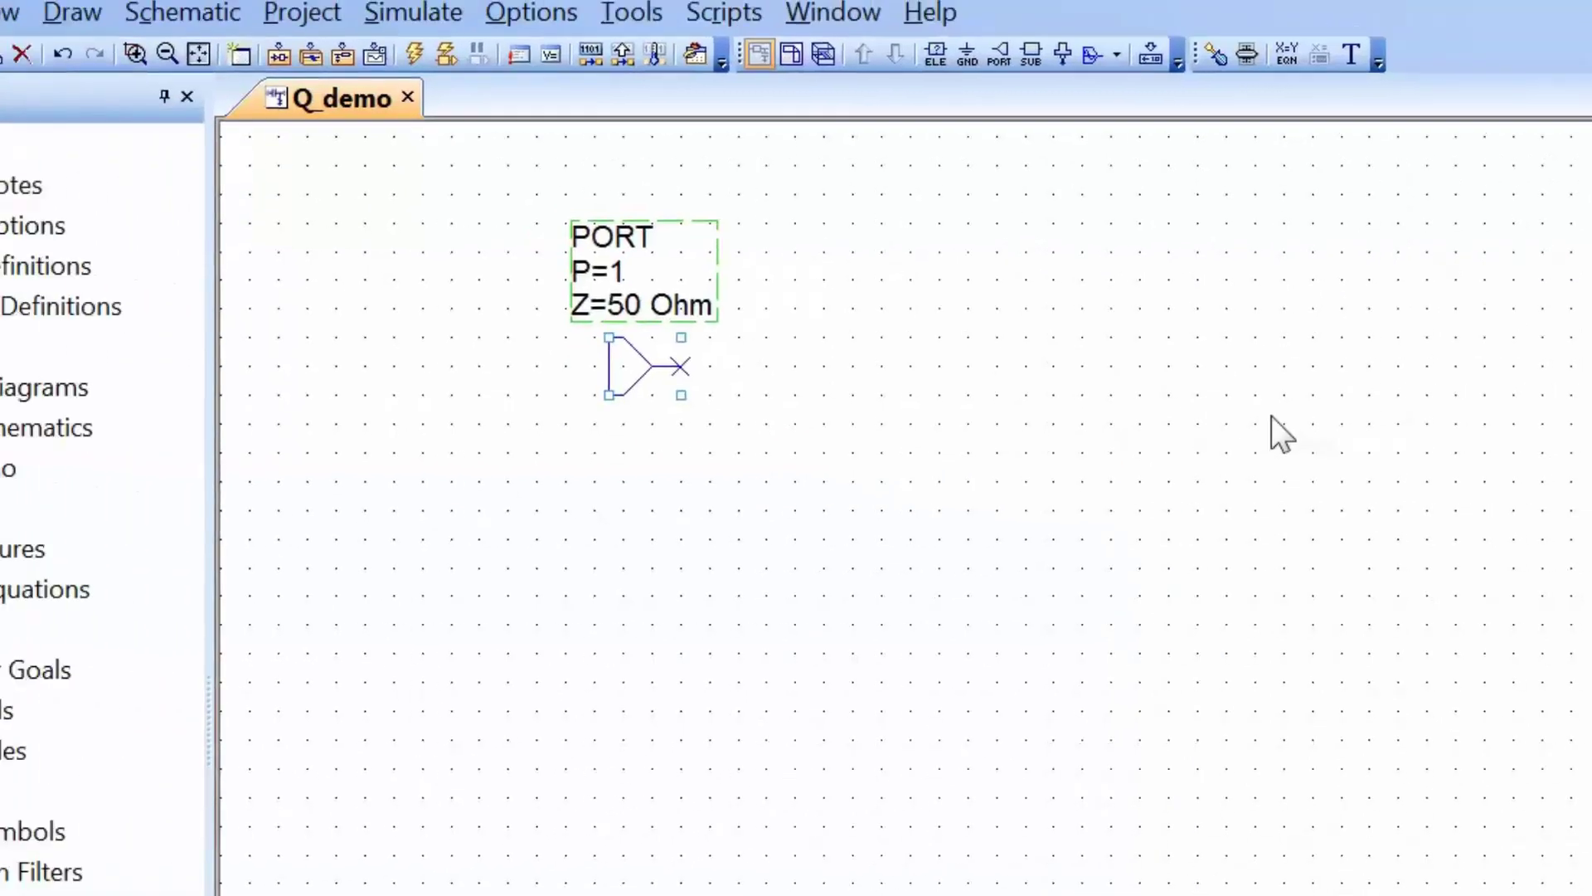
key(ctrl+l)
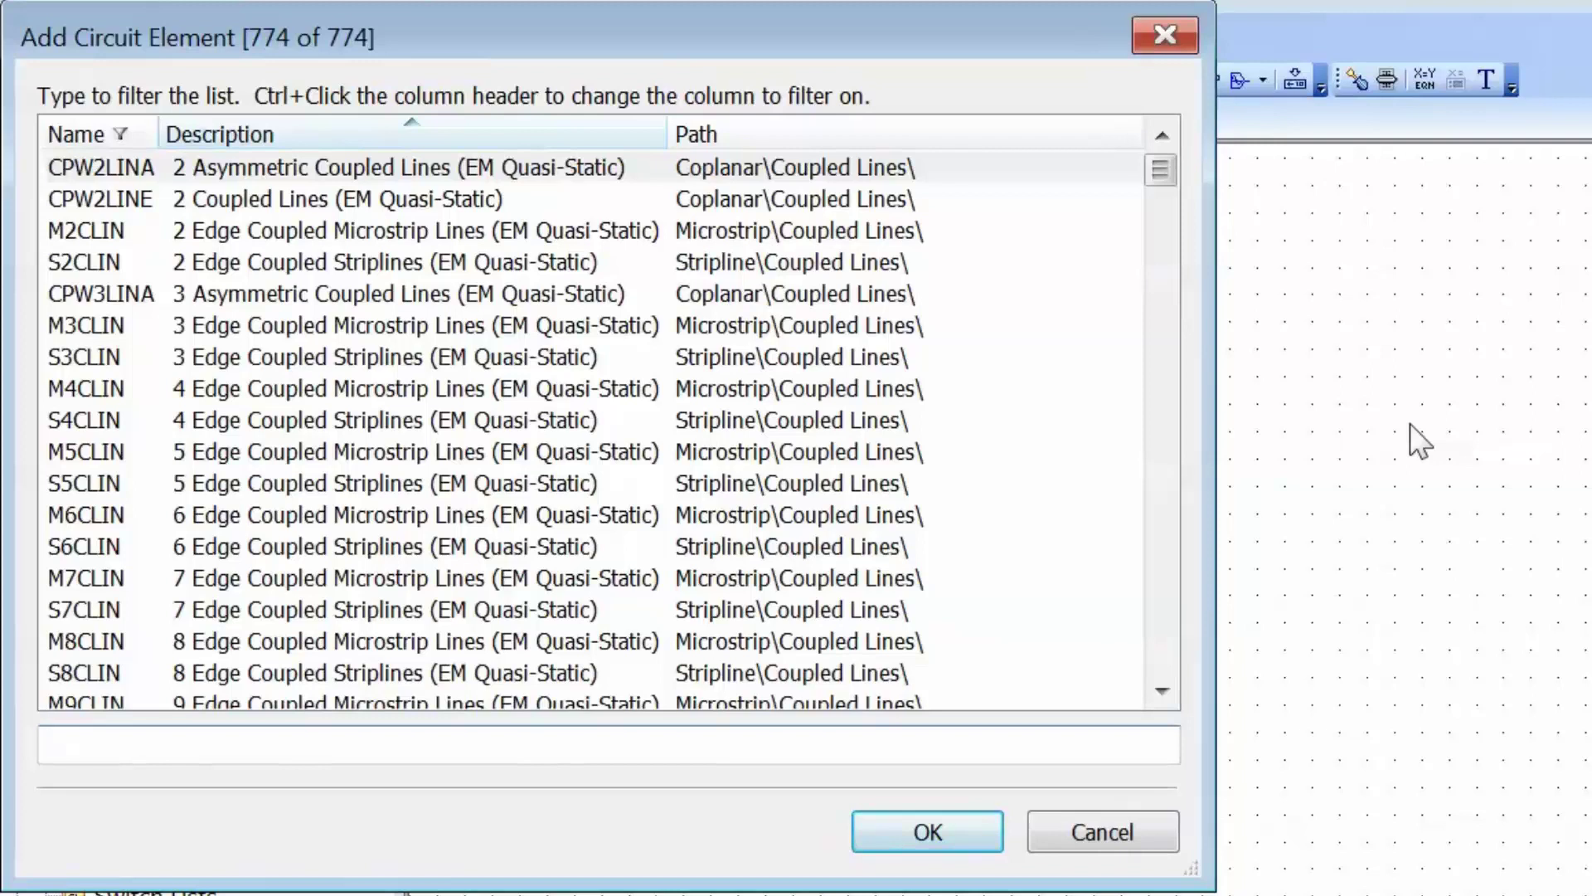
text(impe)
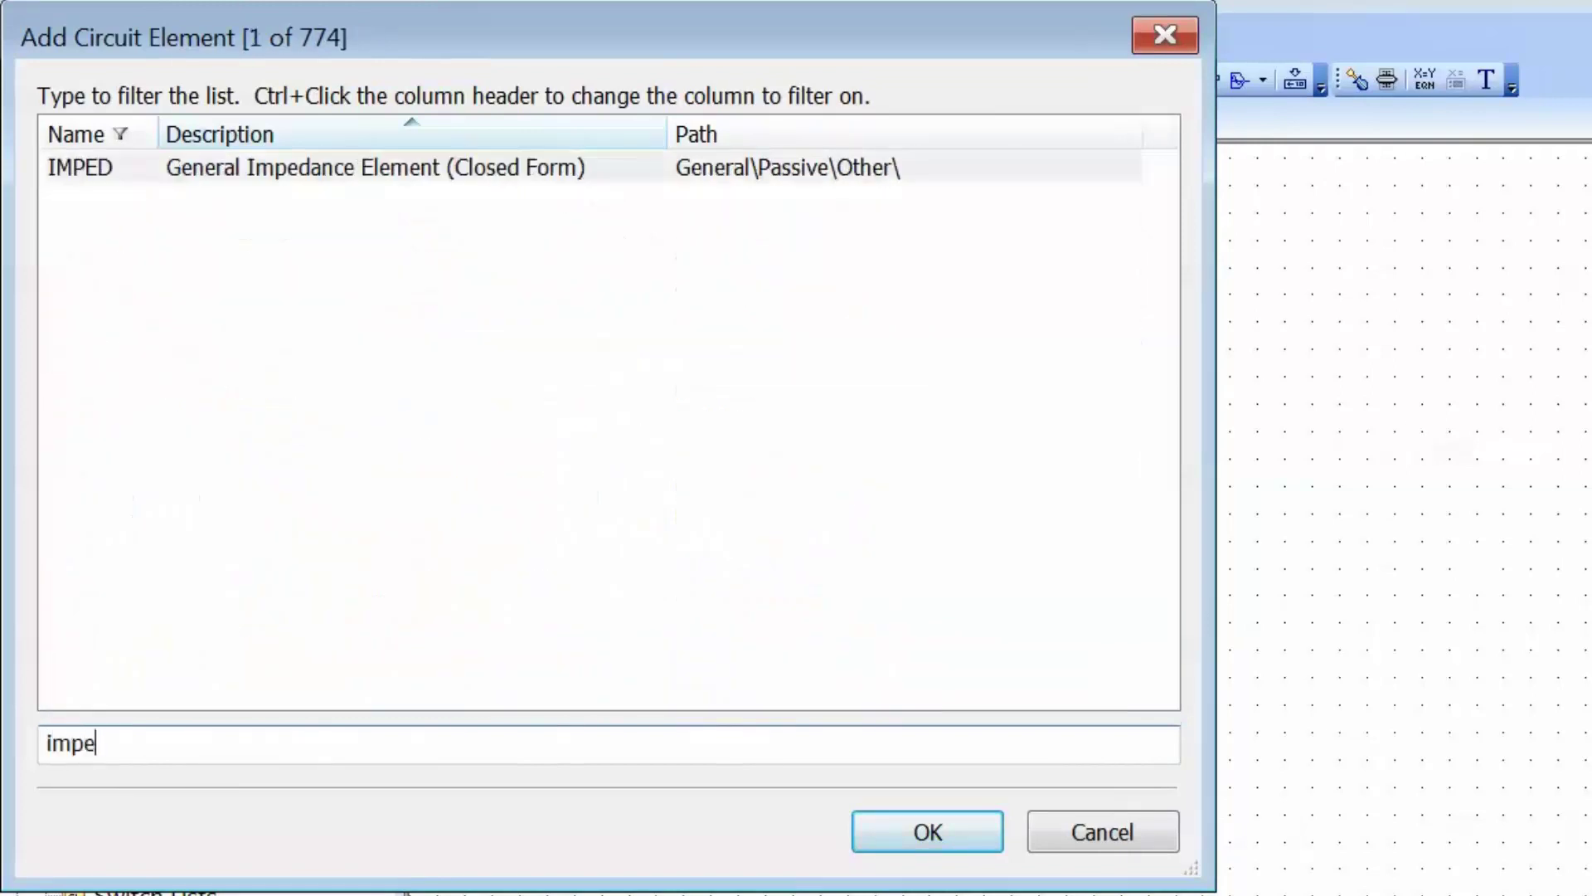
key(Return)
right_click(1149, 512)
click(1150, 511)
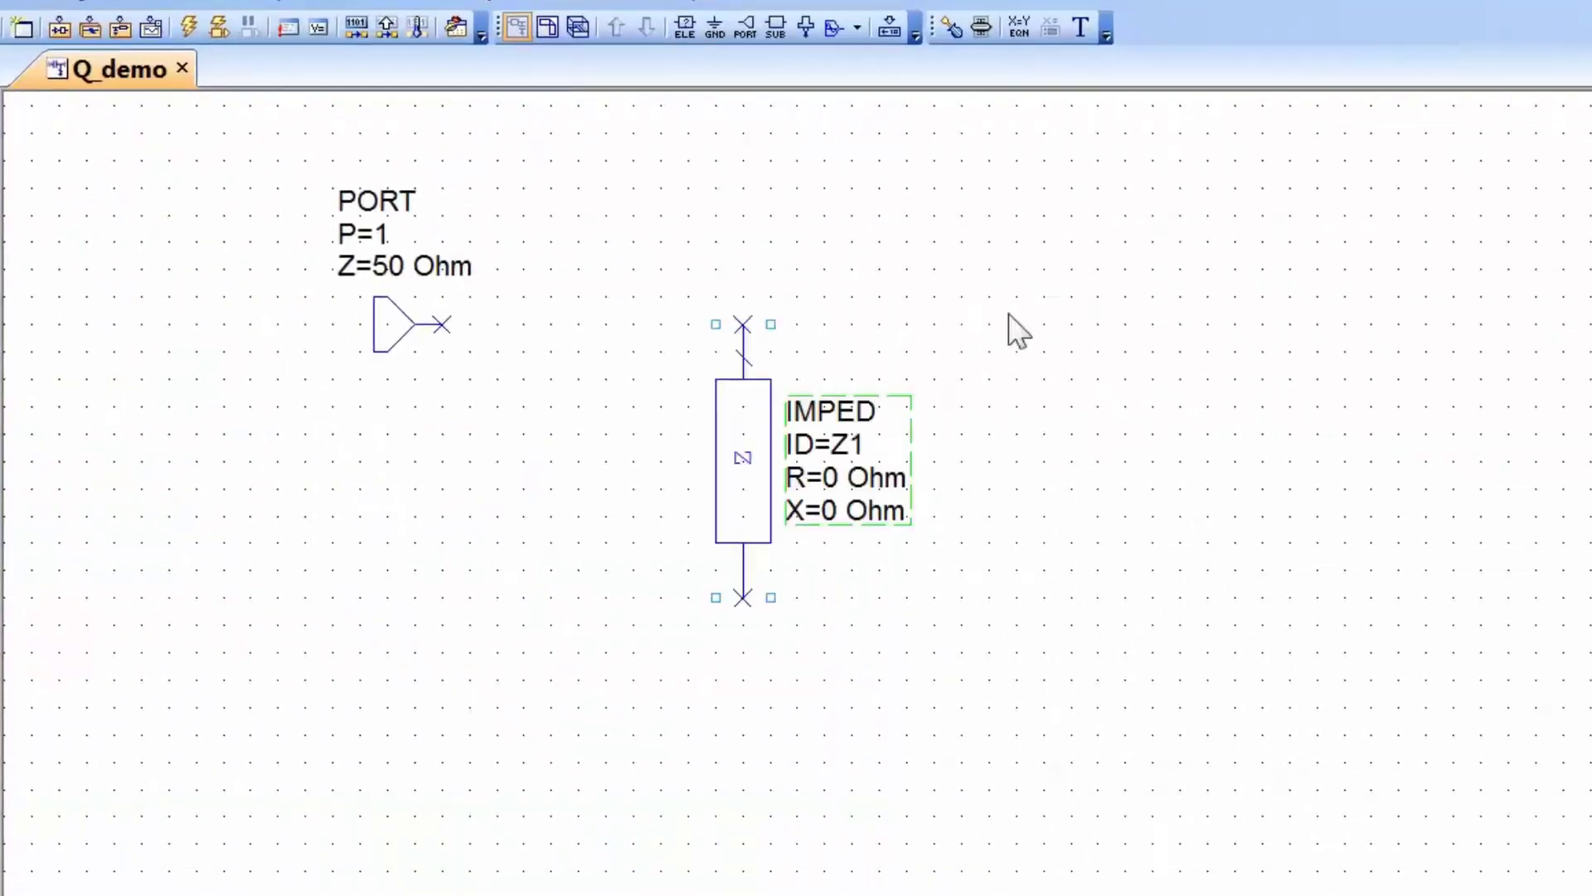
Ground the lower end of the impedance element and wire its upper end to the port.
key(ctrl+g)
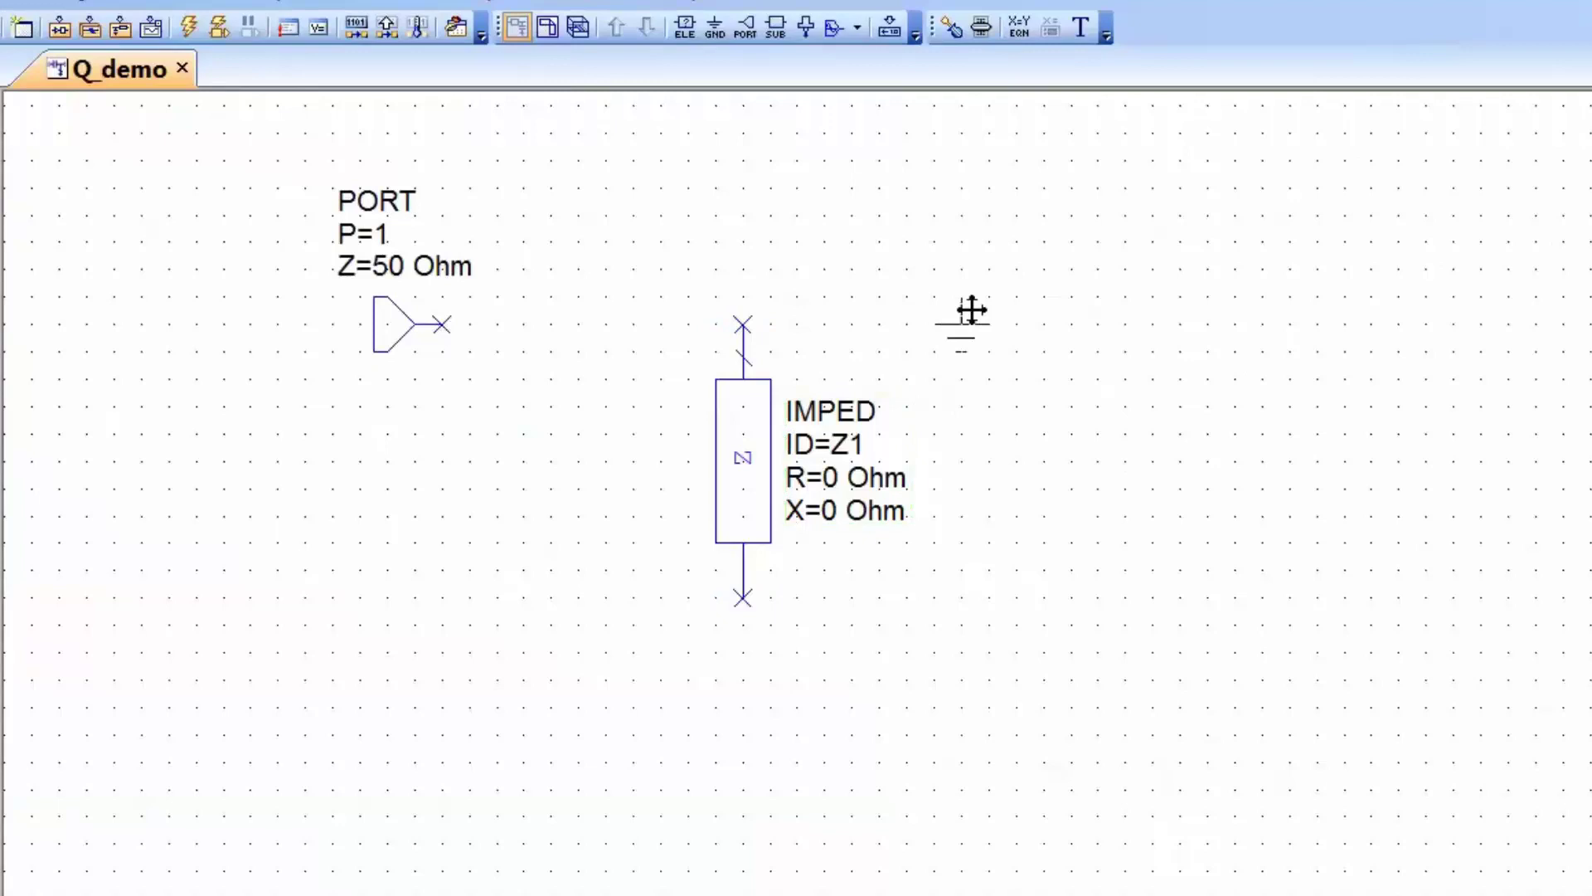
click(743, 597)
click(442, 324)
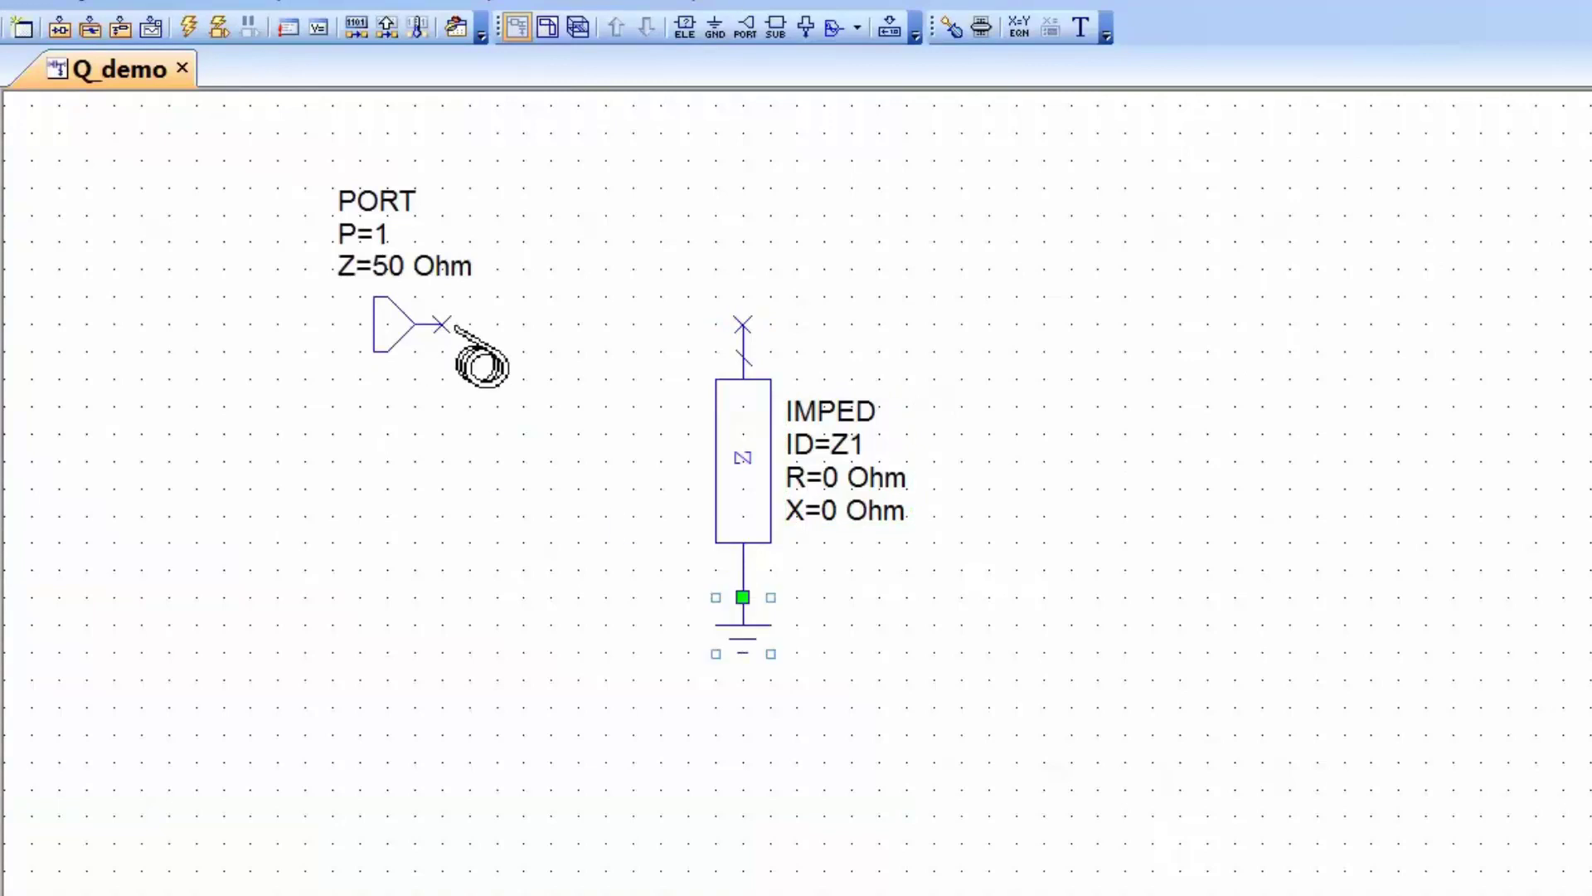
click(743, 324)
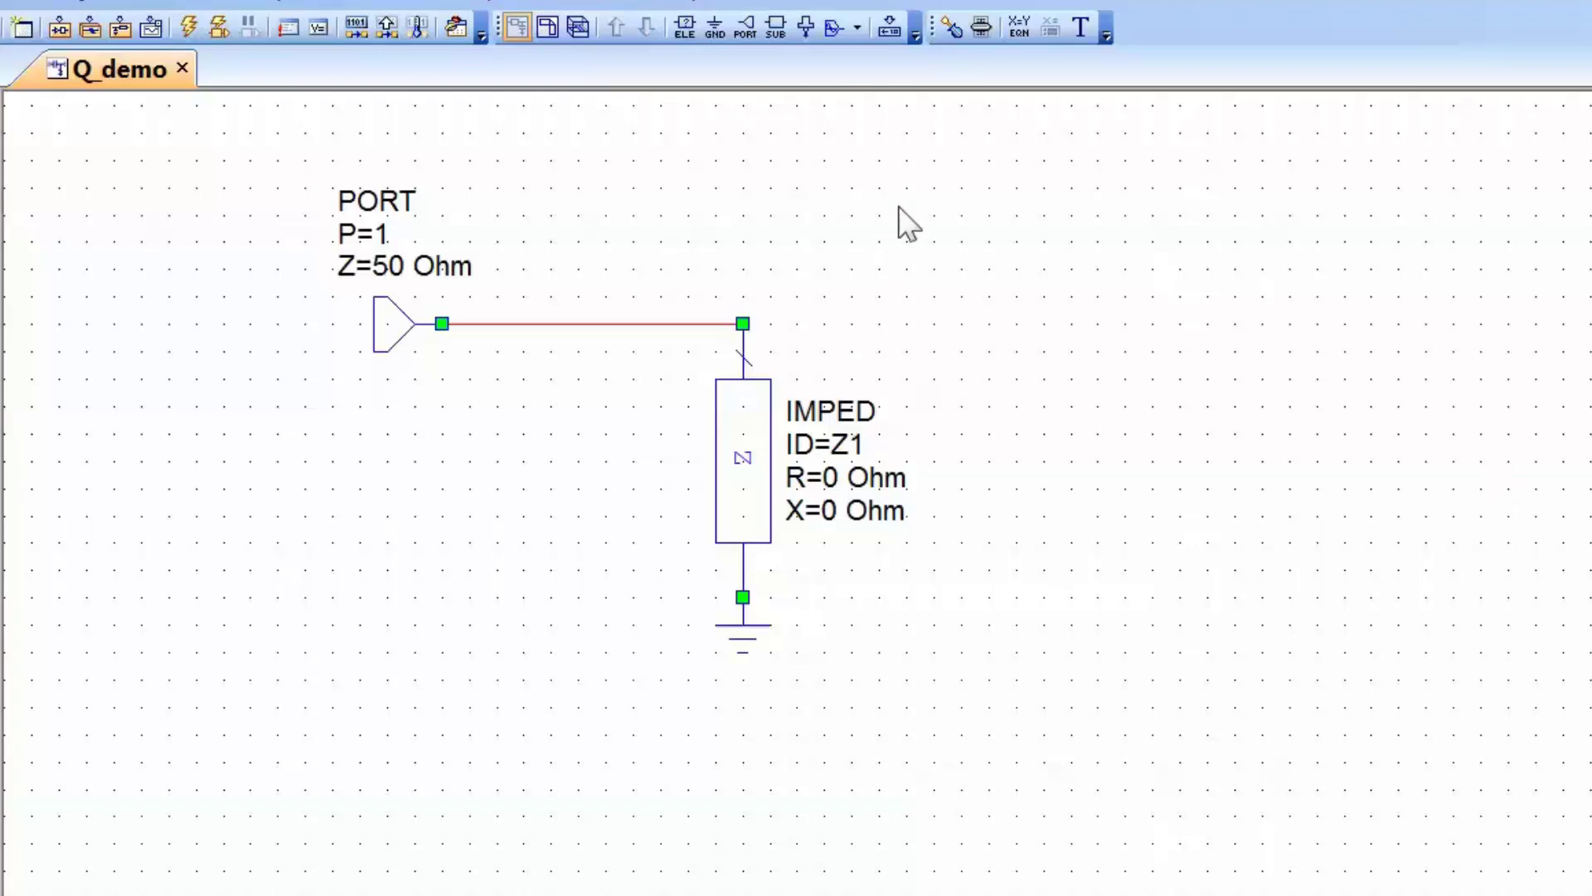
Add the equation k=1 to the schematic, above and to the right of the impedance element.
click(1019, 27)
click(961, 243)
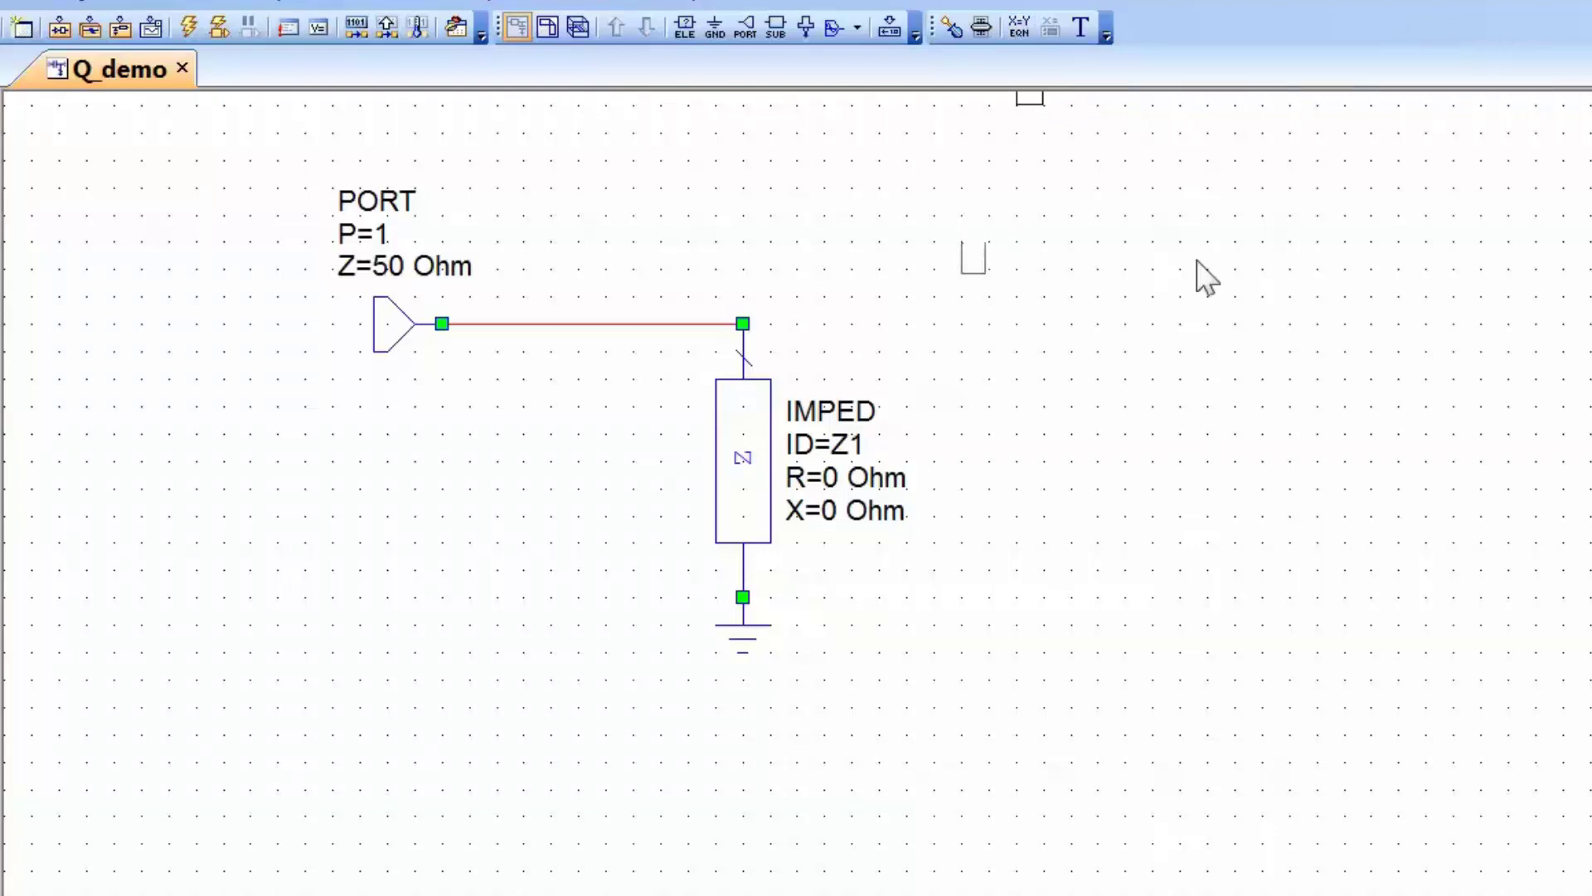
text(k=1)
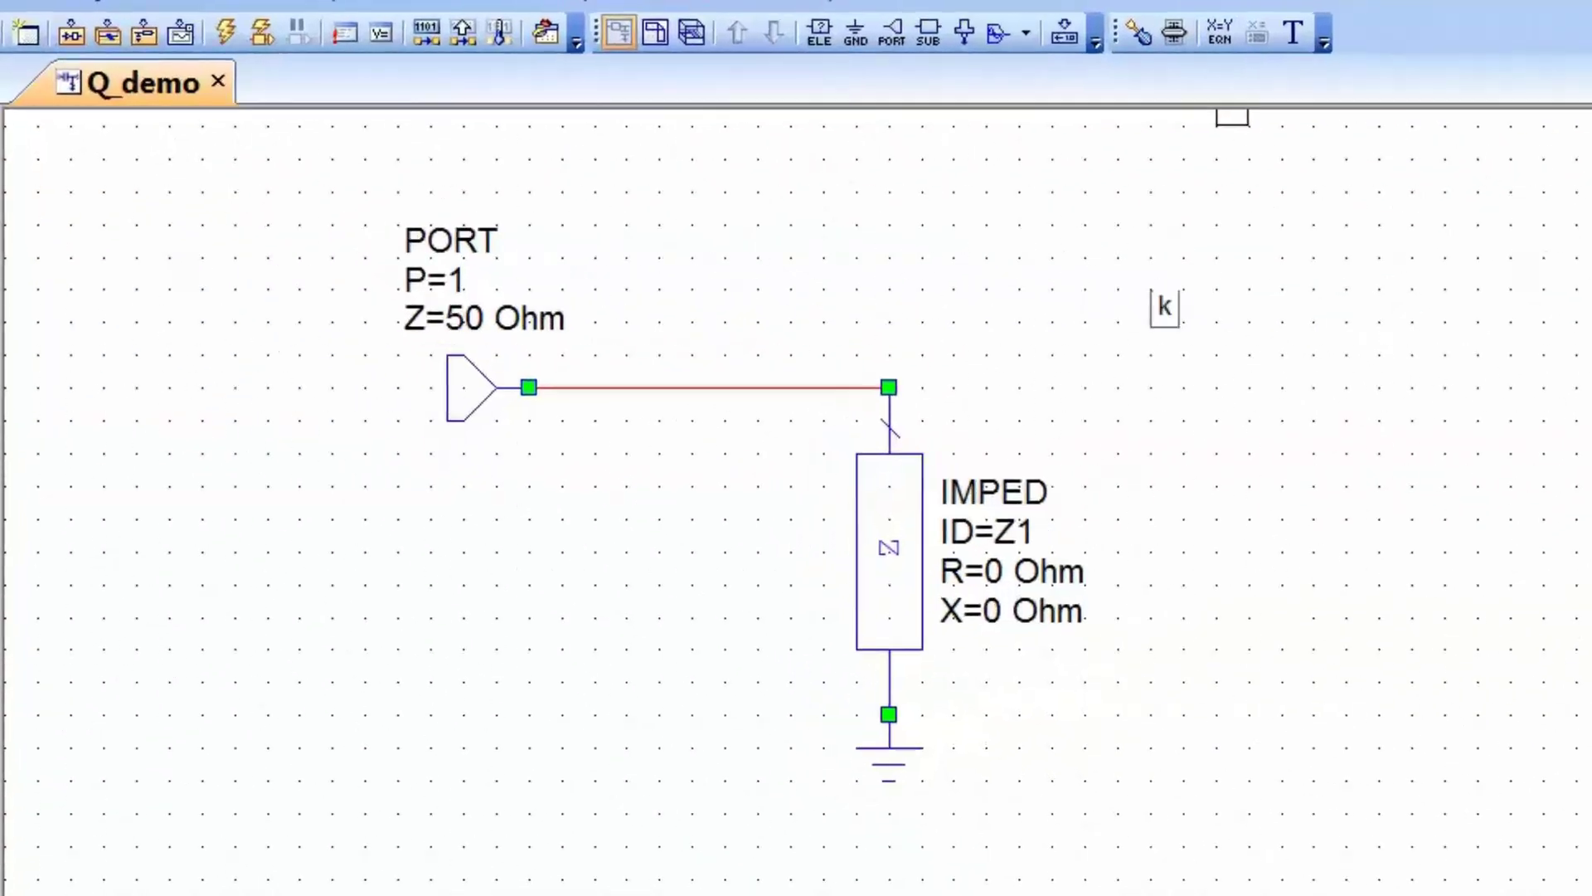
click(1432, 331)
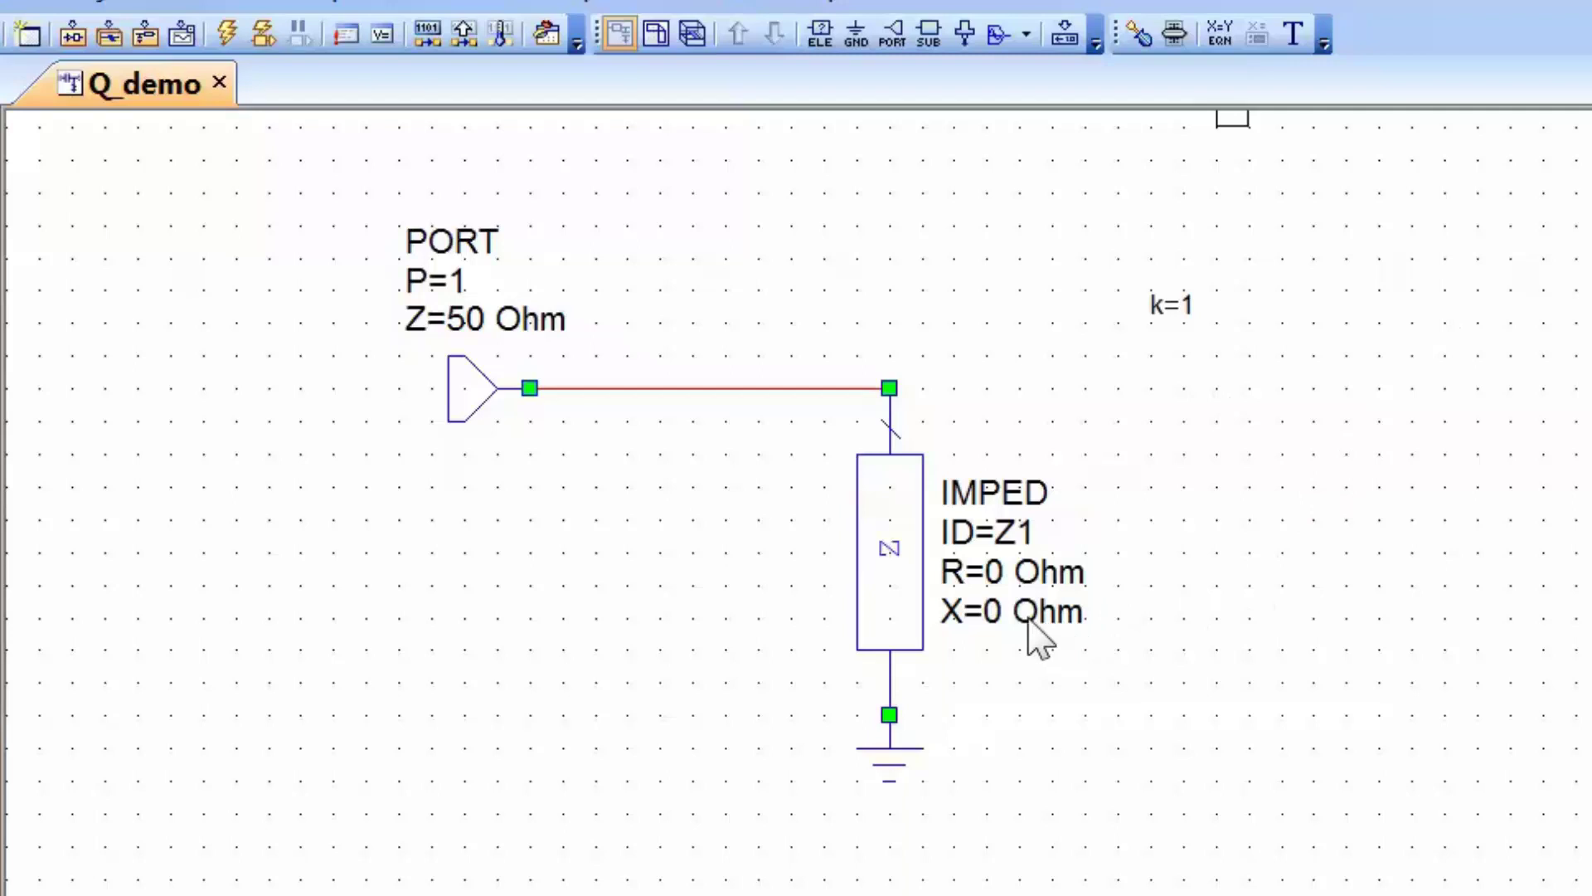
Set both the resistance R and the reactance X of the impedance element to the variable k.
click(998, 572)
click(999, 573)
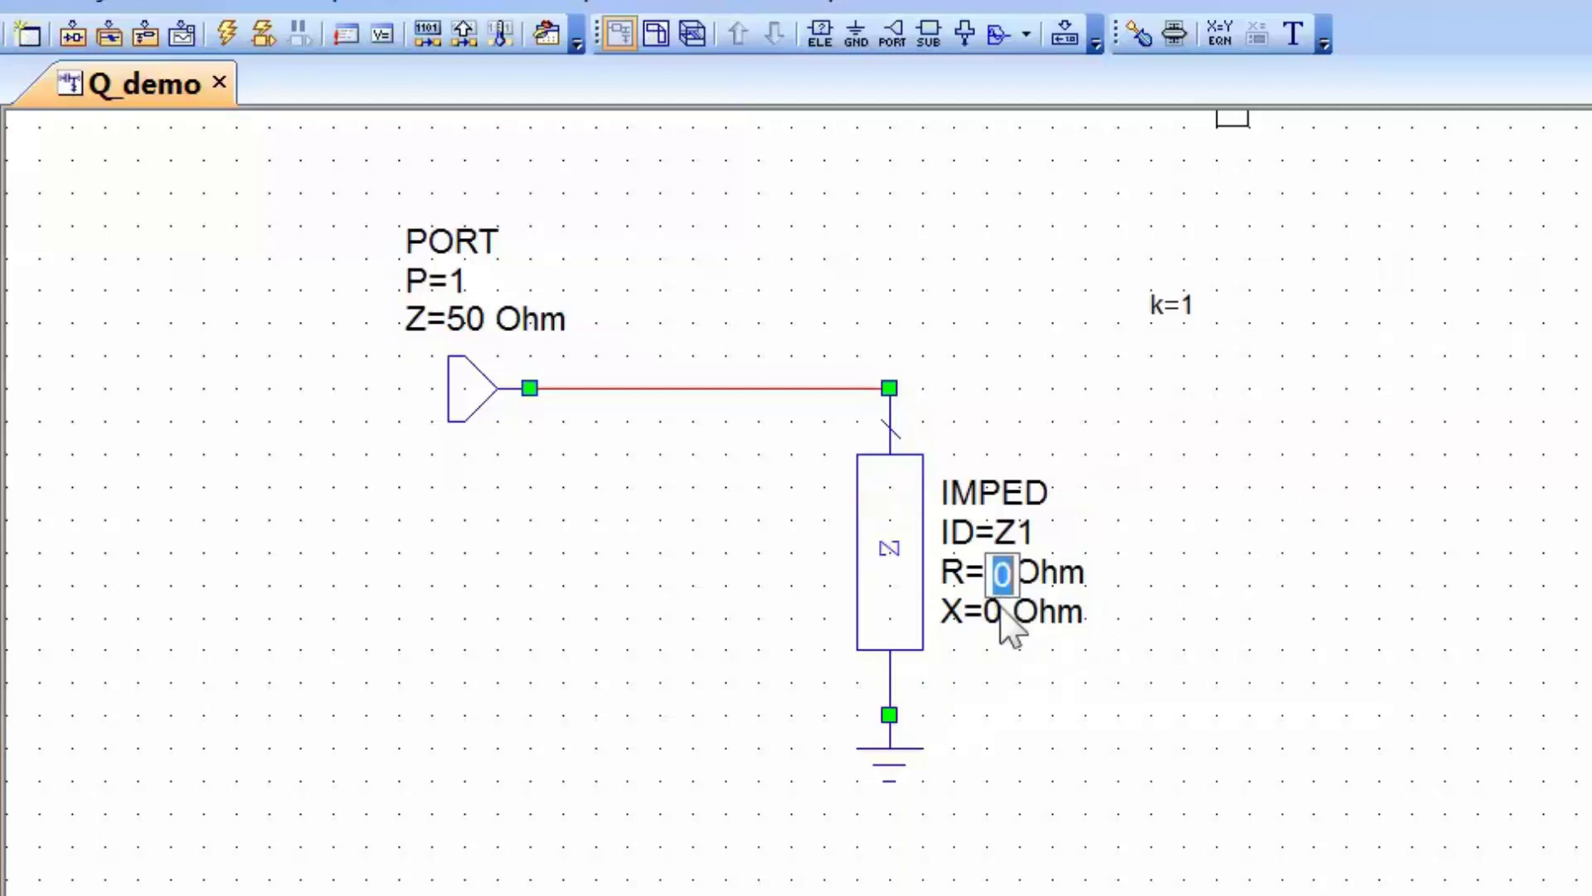
text(k)
click(999, 613)
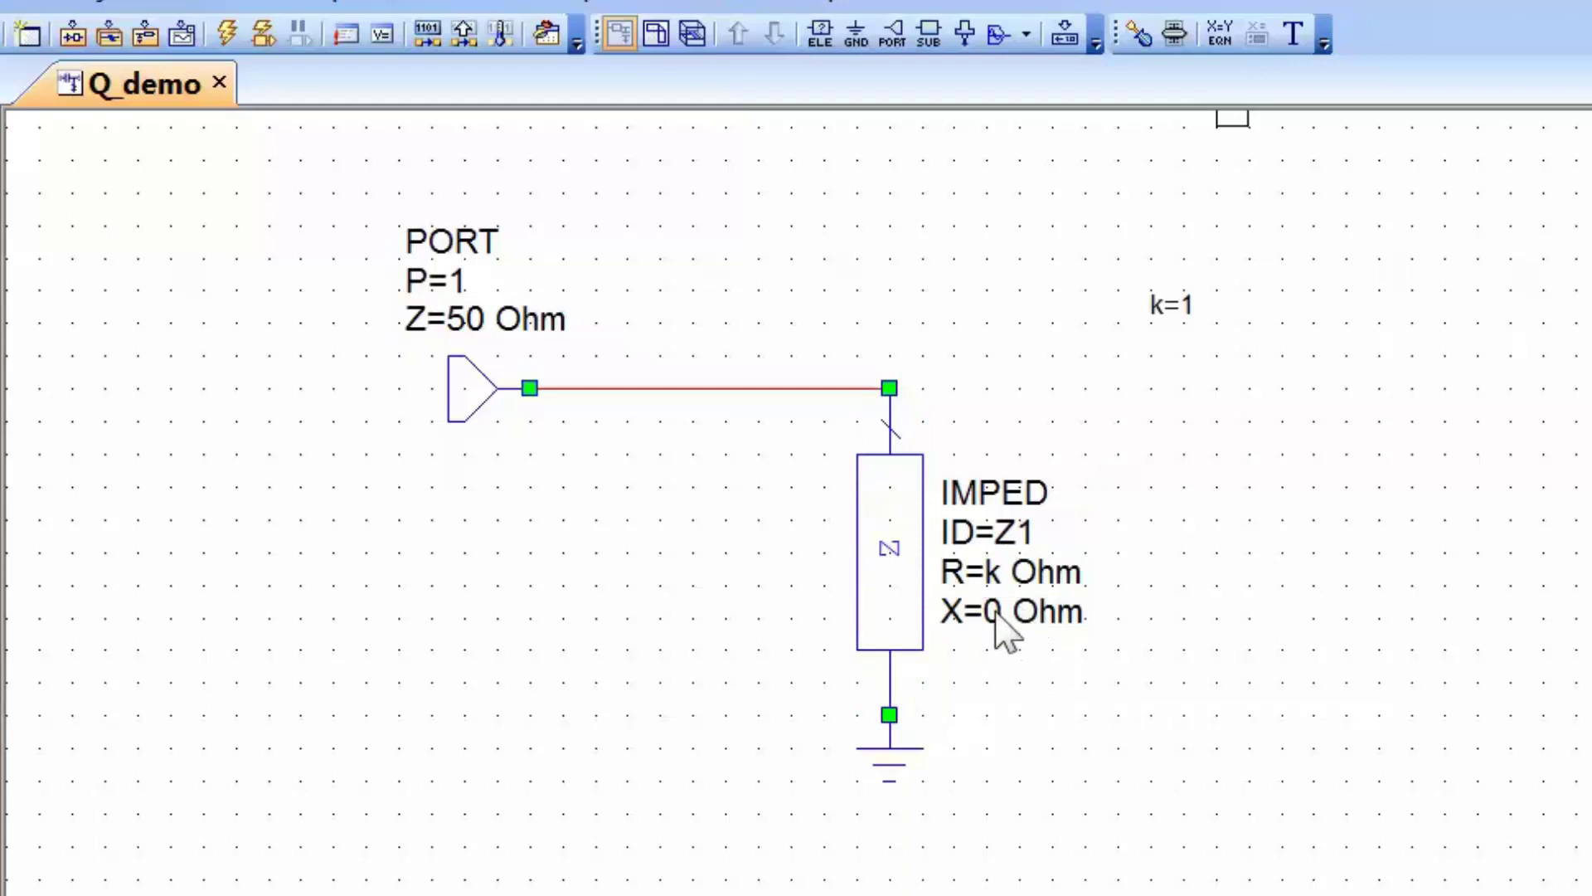
click(999, 613)
text(k)
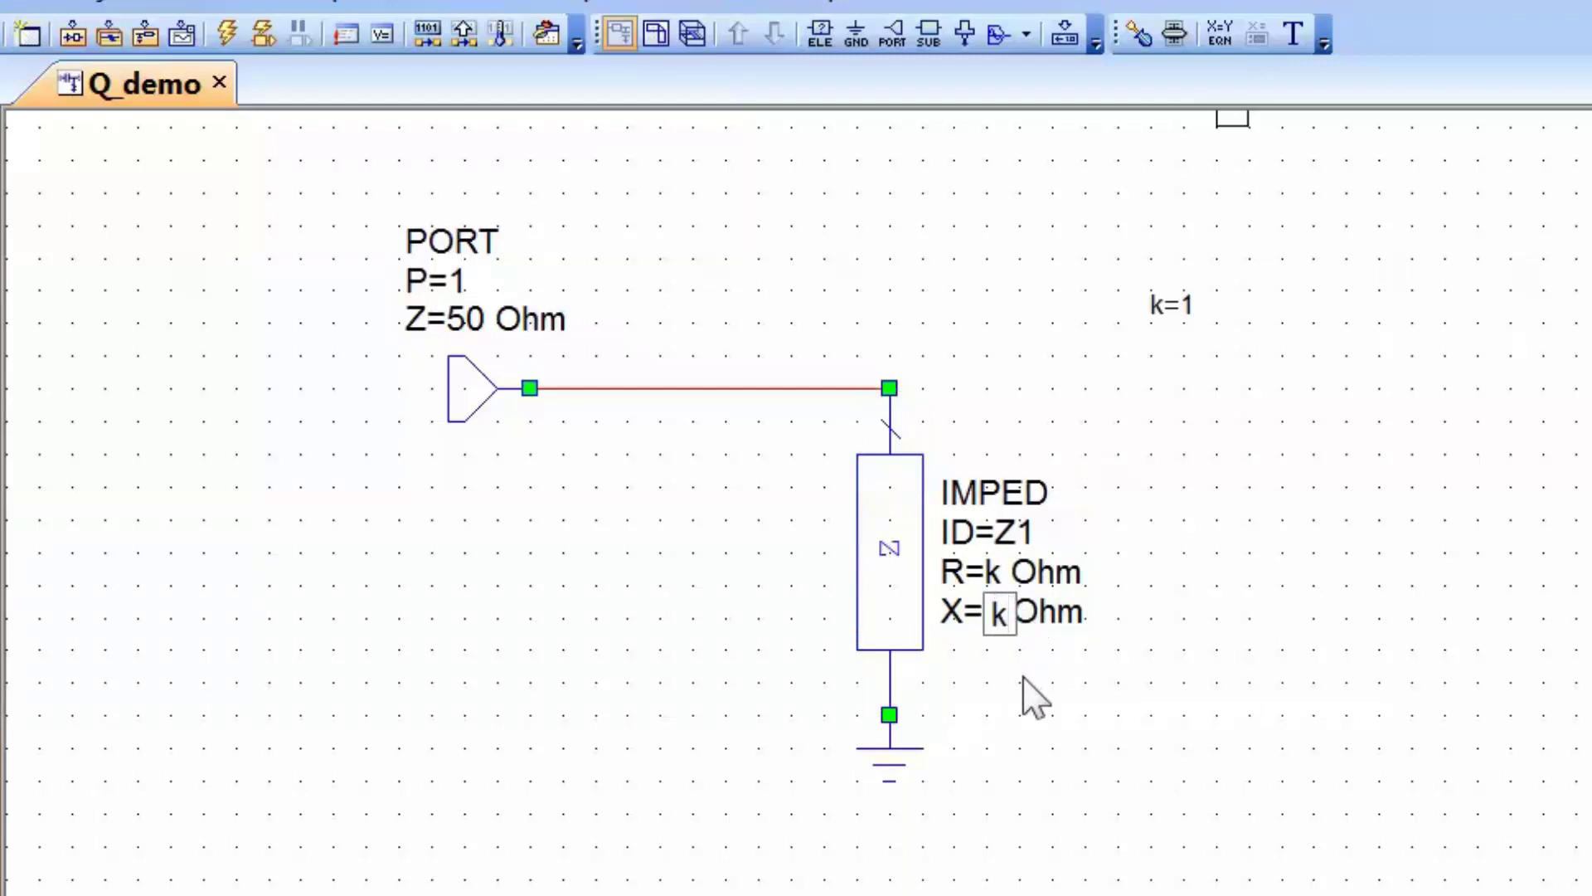
click(996, 685)
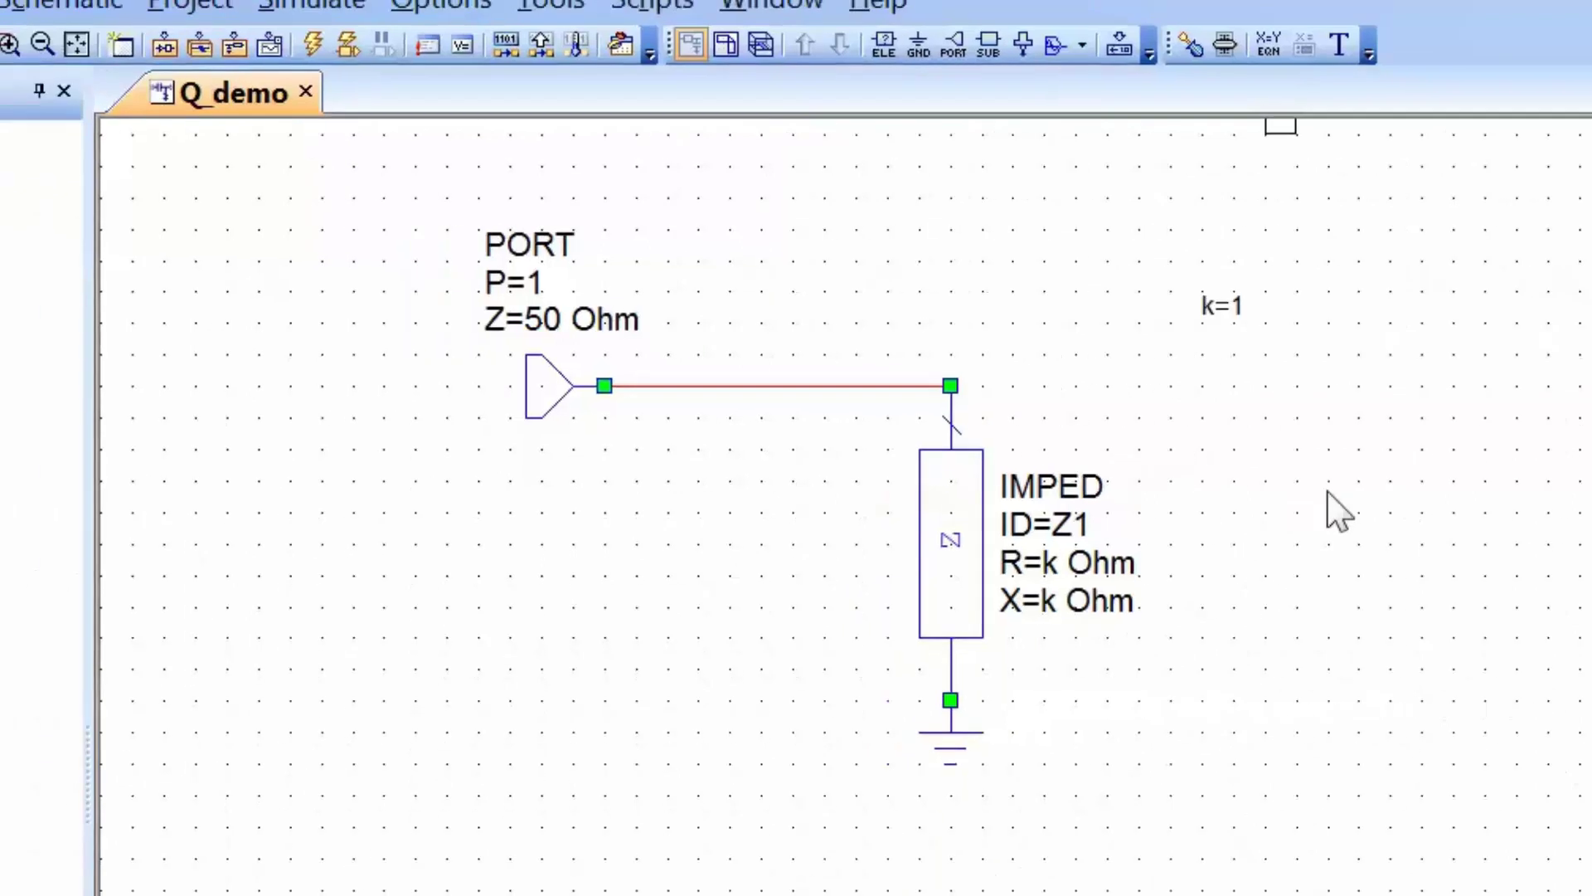
Place a Swept Variable Control (SWPVAR) element to the right of the circuit.
key(ctrl+l)
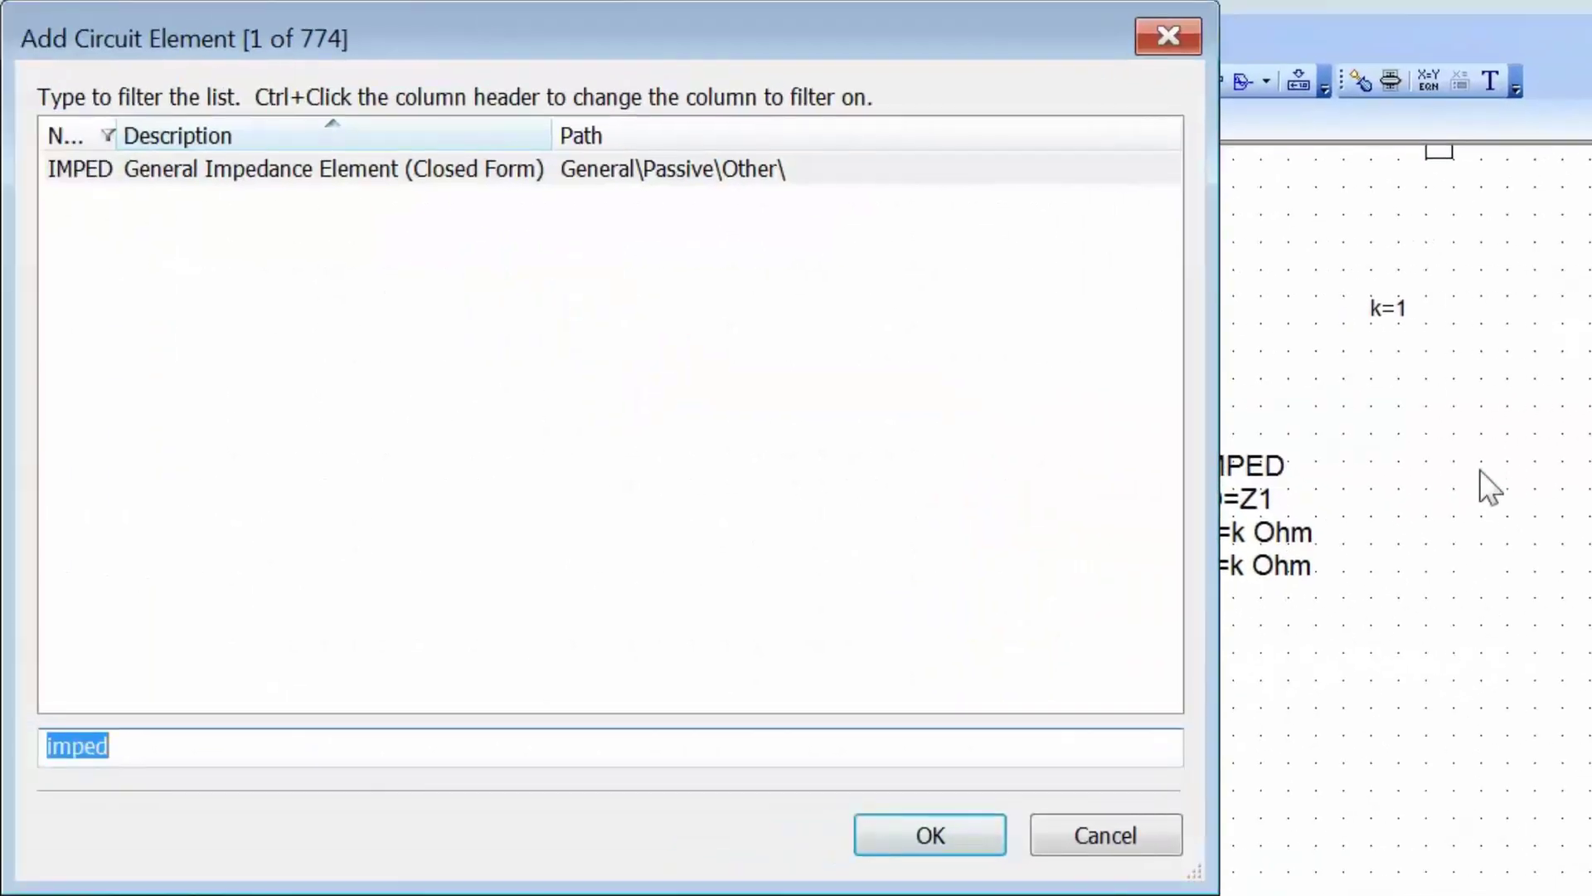
text(var)
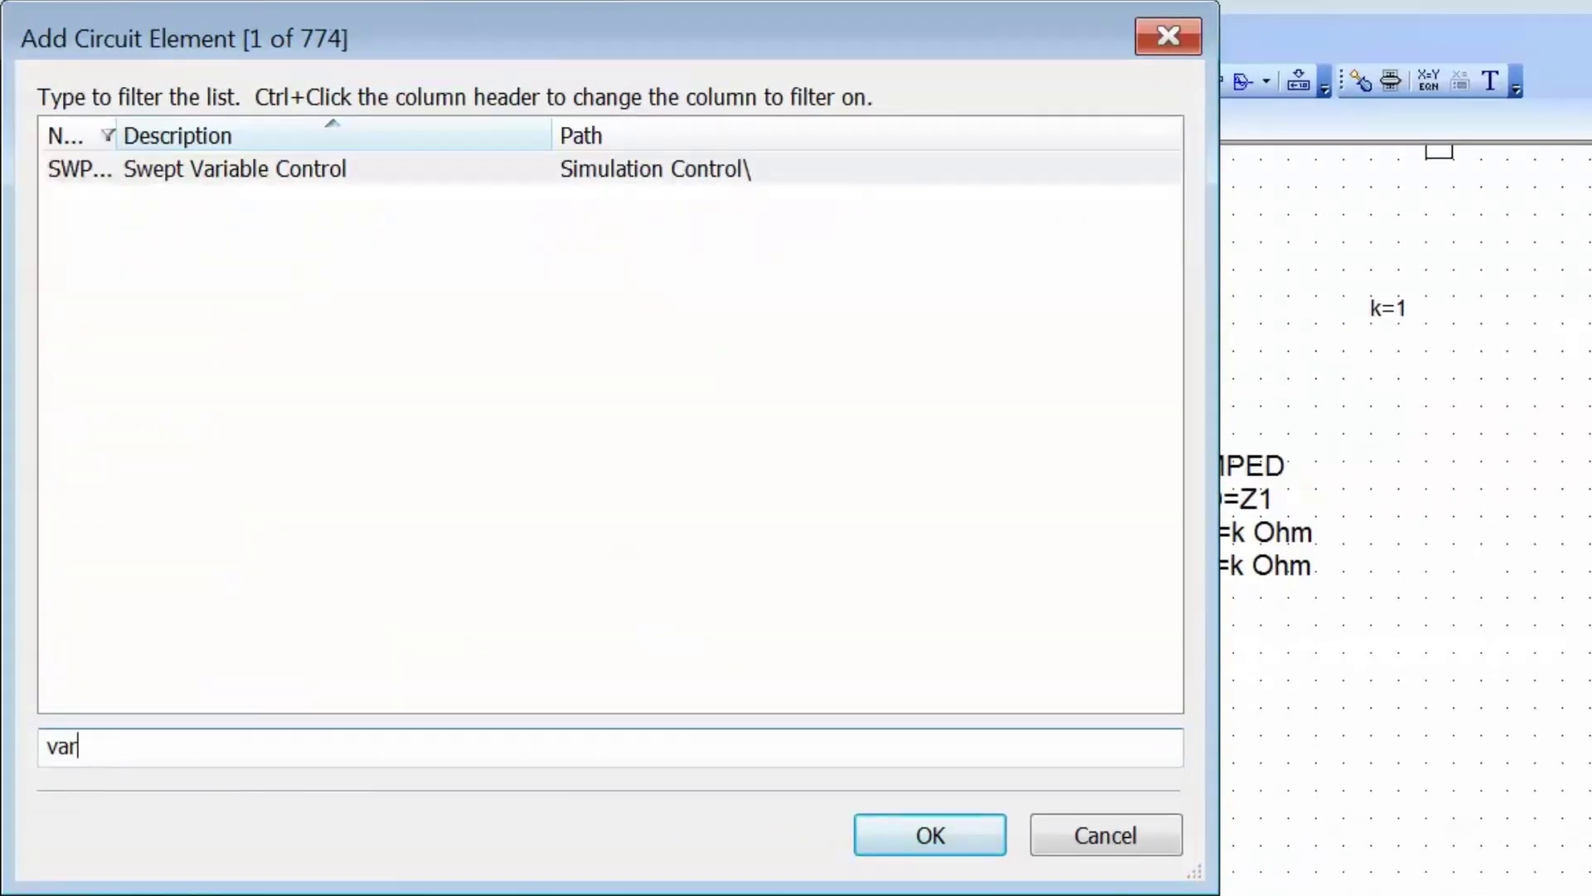
key(Return)
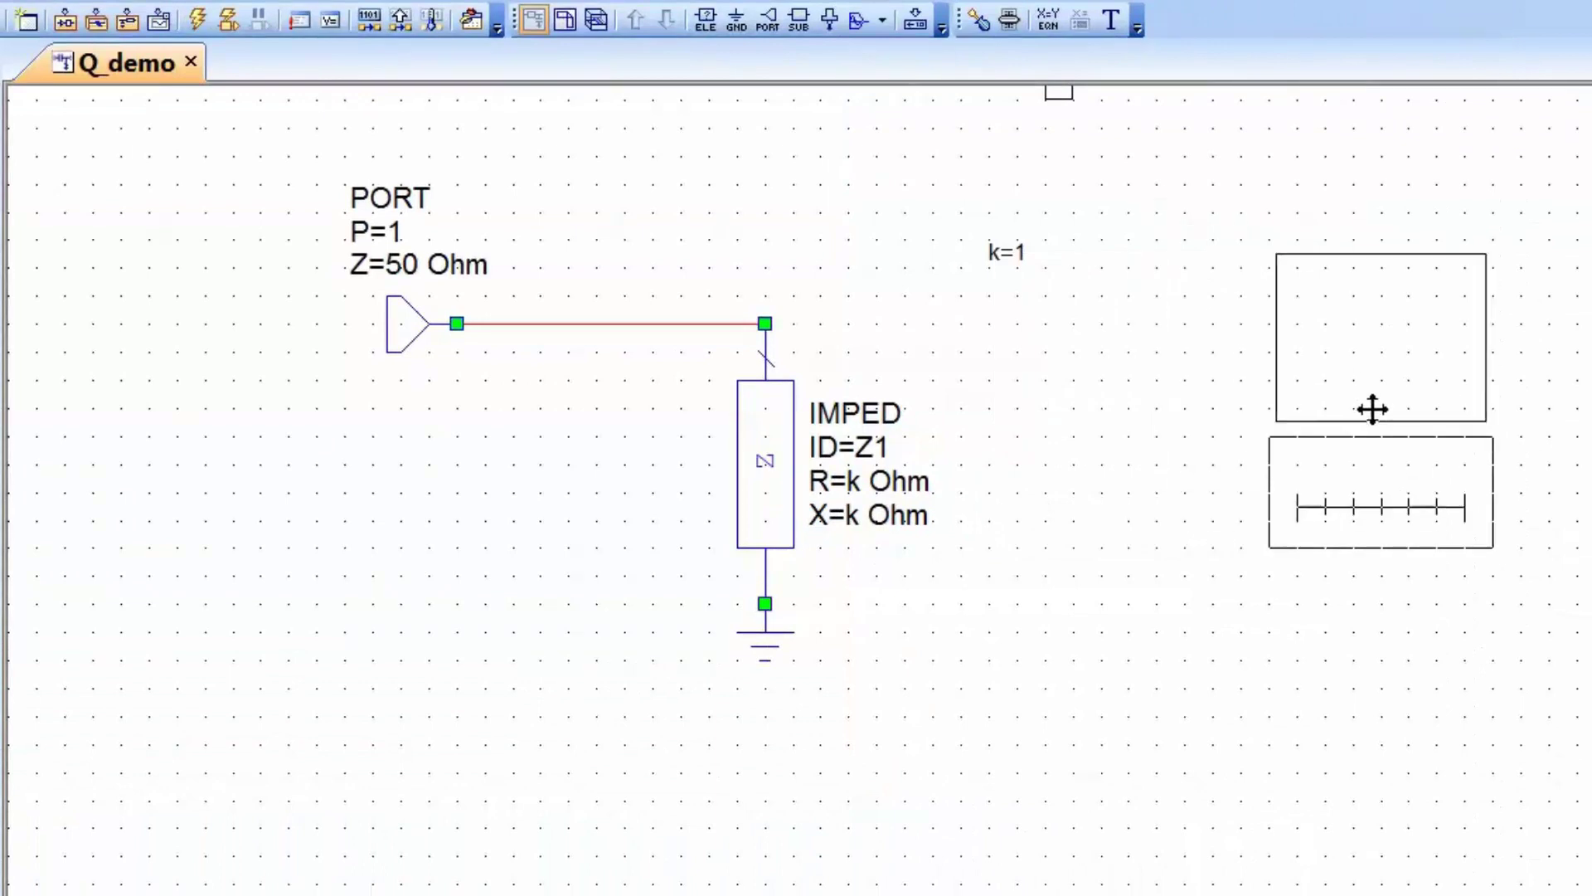
click(1373, 409)
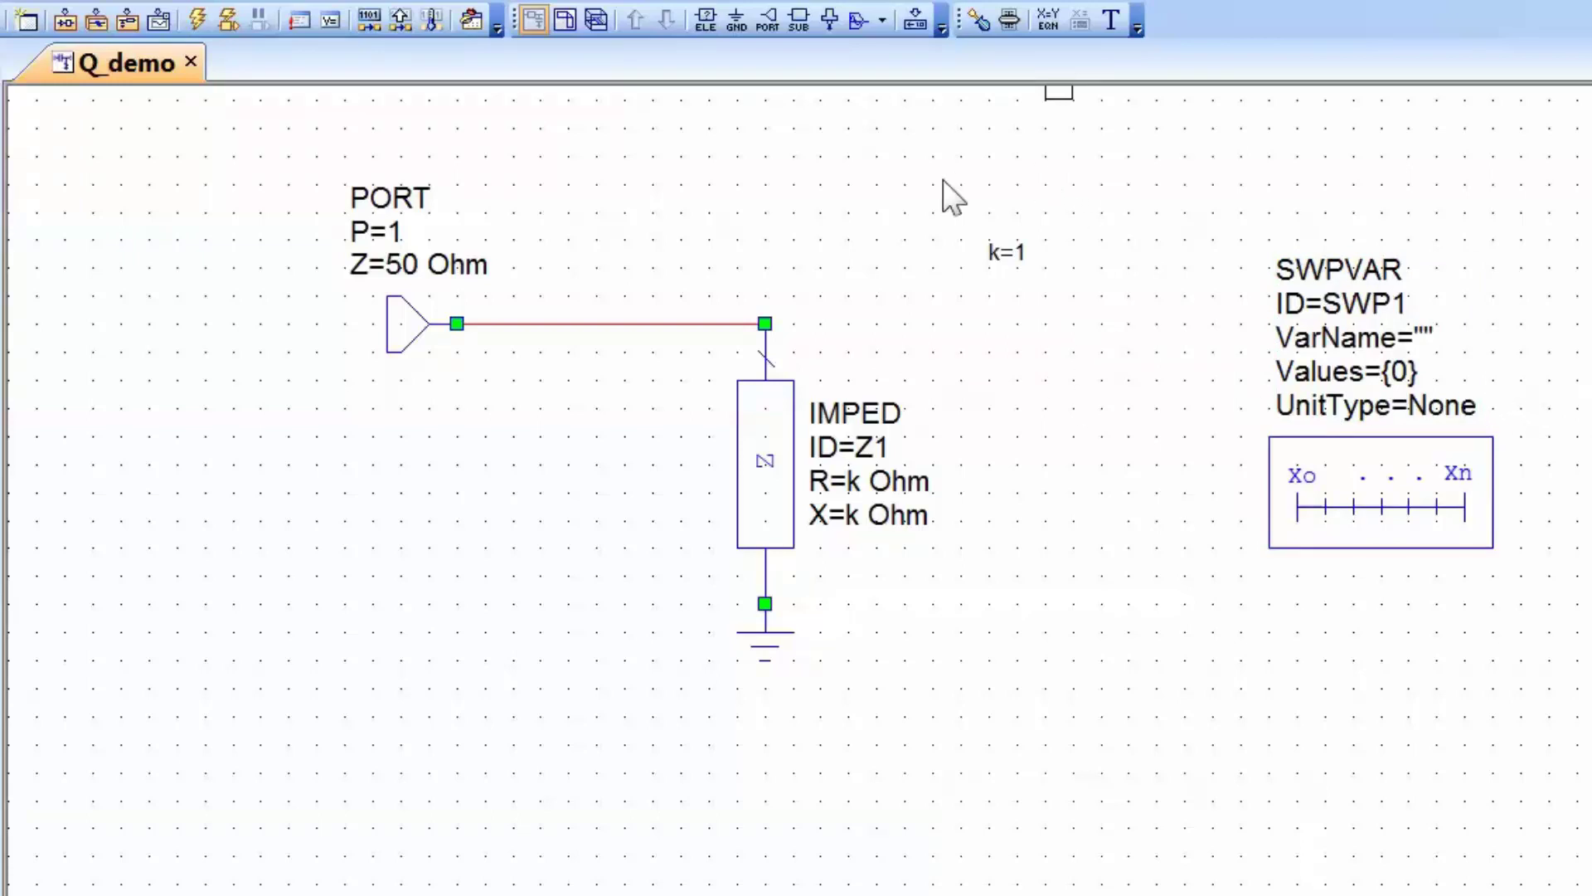
Set the sweep control's VarName to "k" and its Values to stepped(0,1000,1).
double_click(1427, 336)
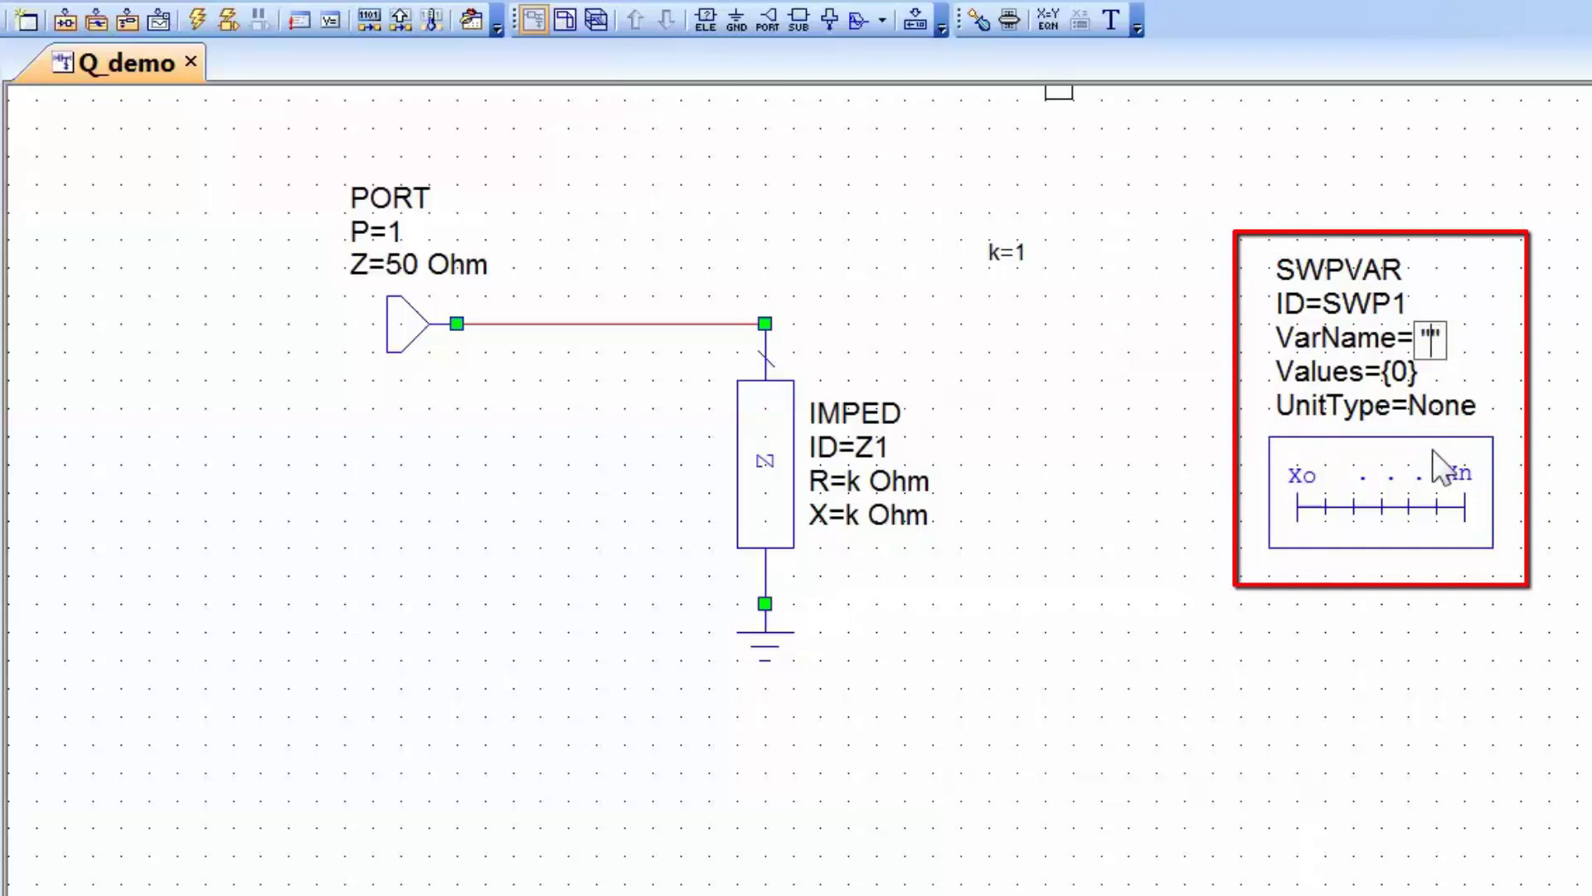
text(k)
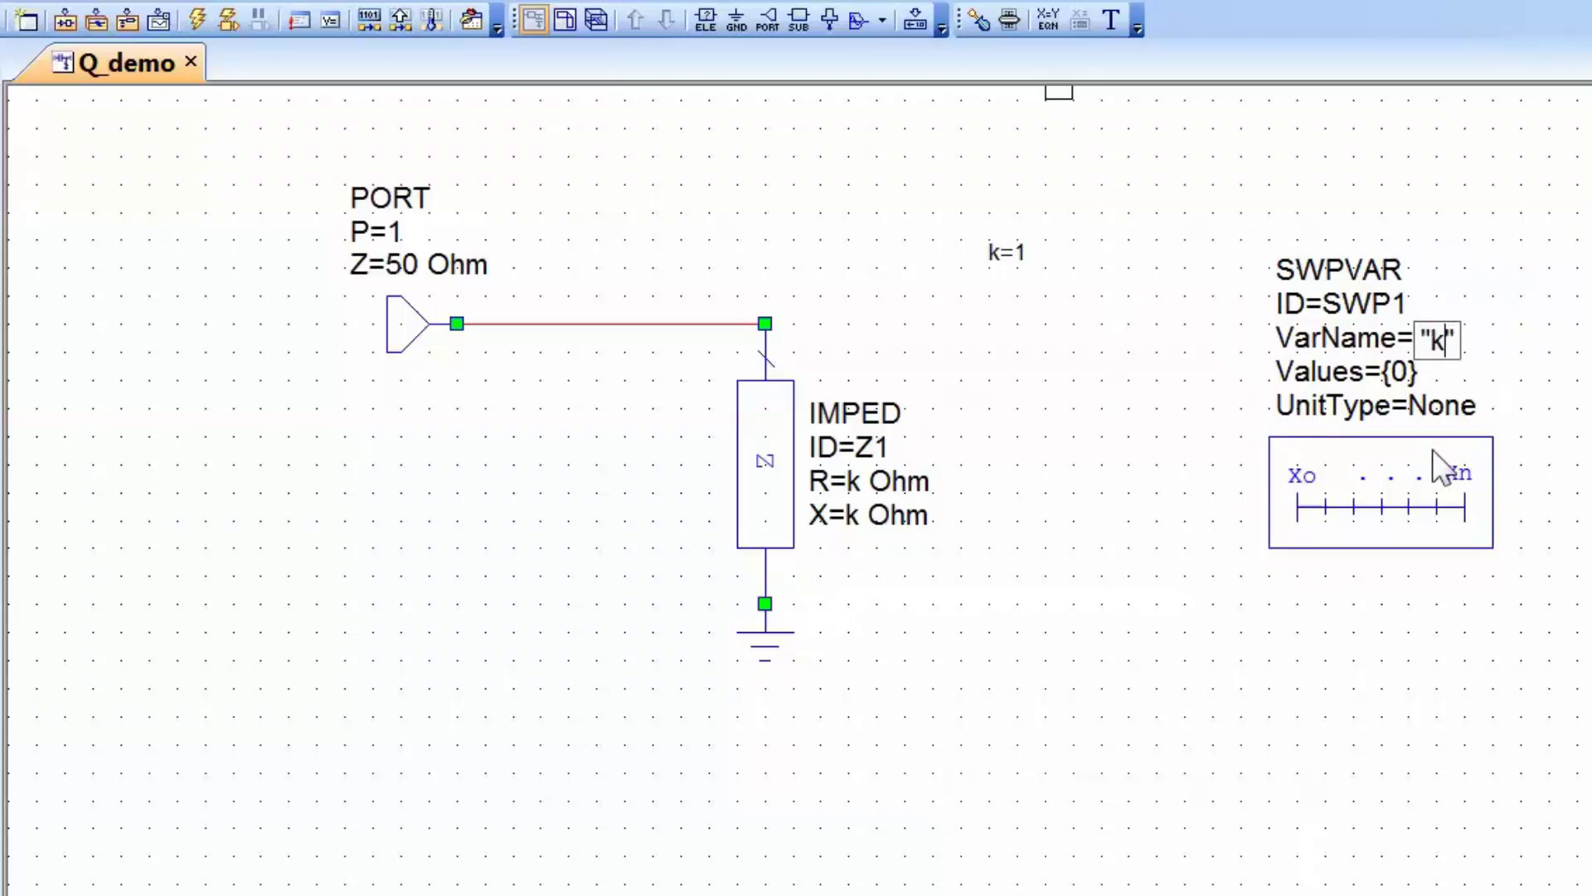
click(1501, 360)
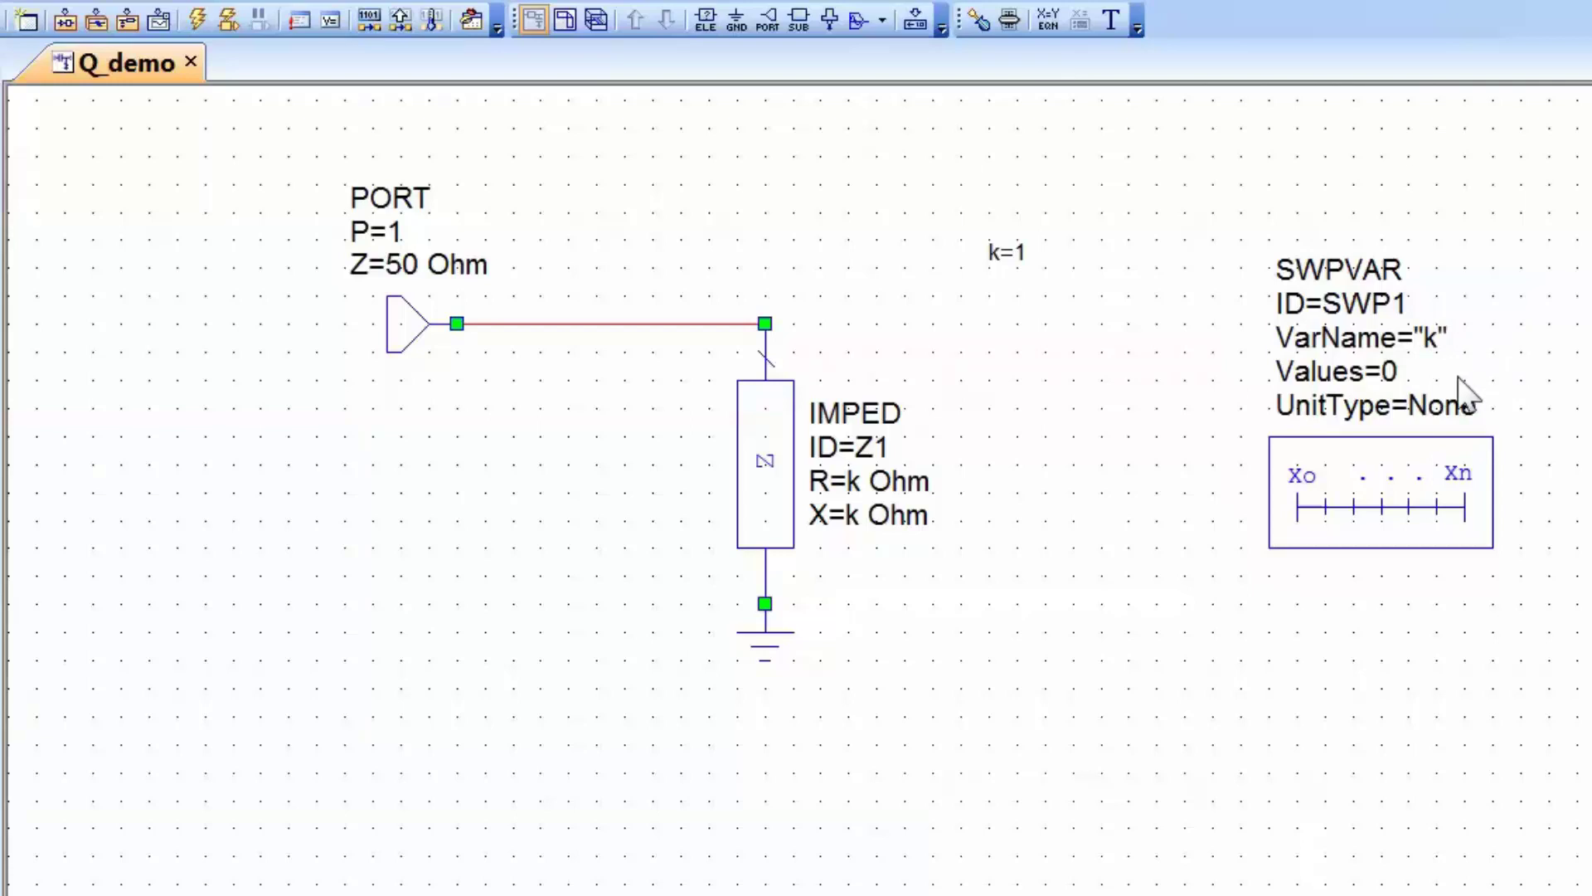
double_click(1396, 373)
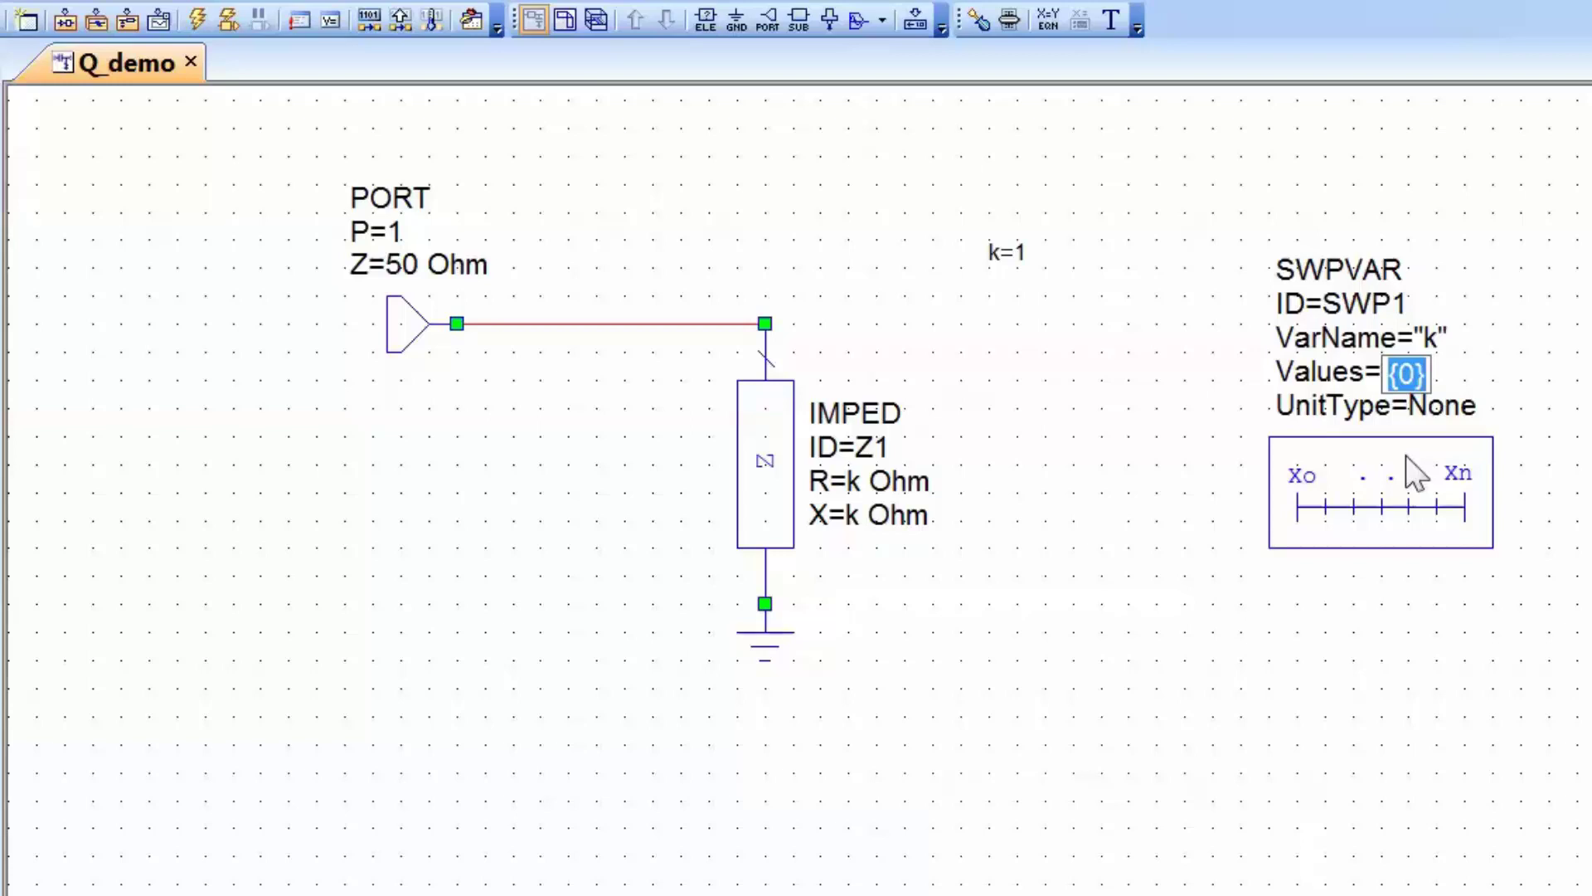
text(stepped()
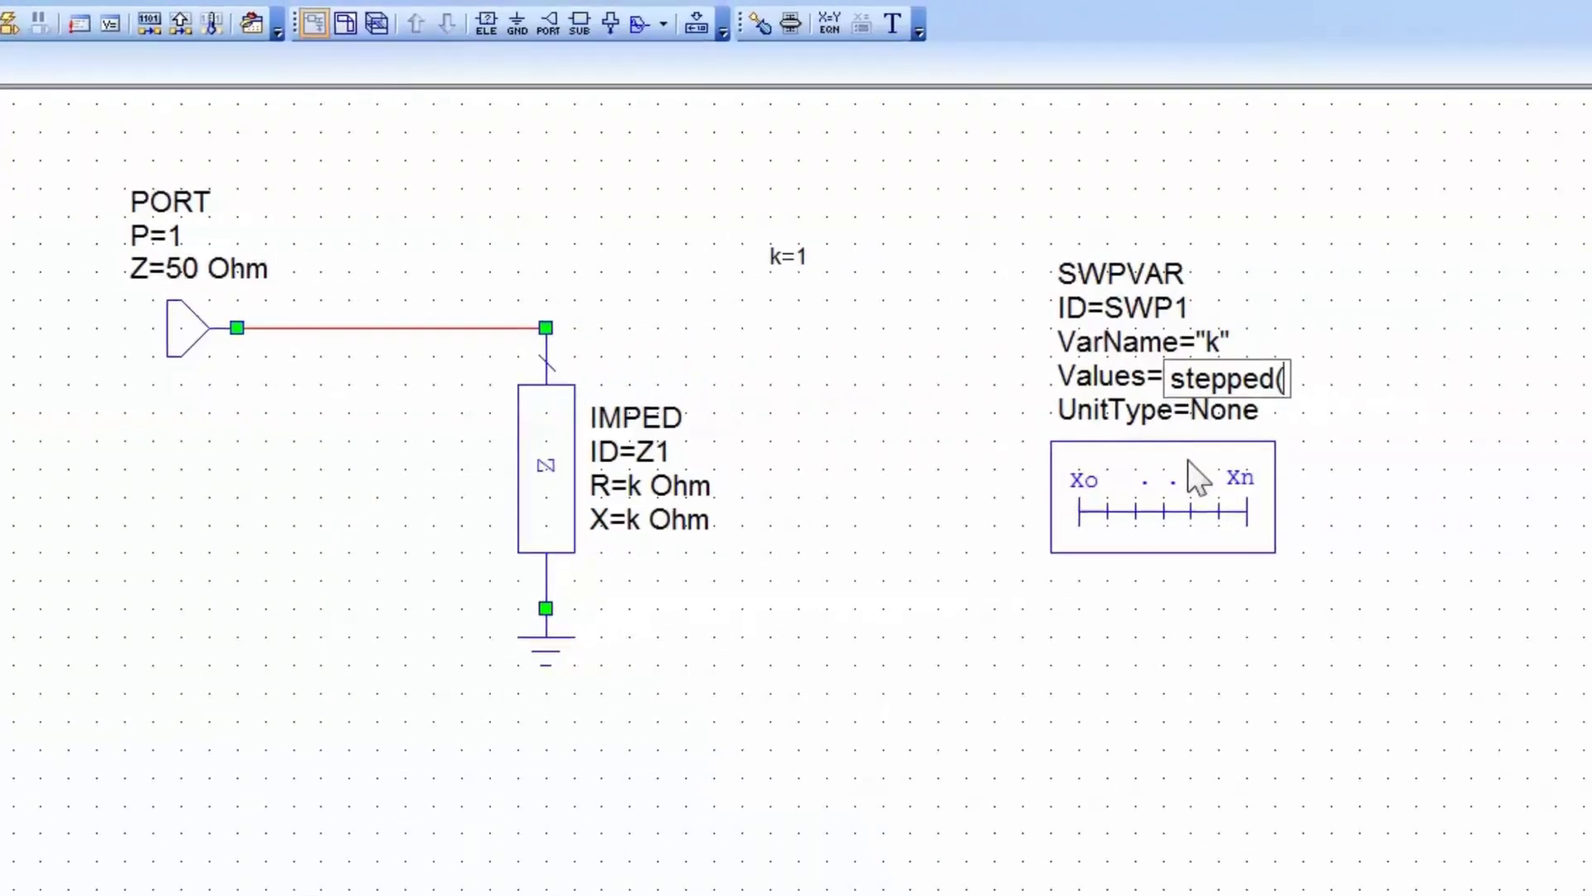
text(0,1000)
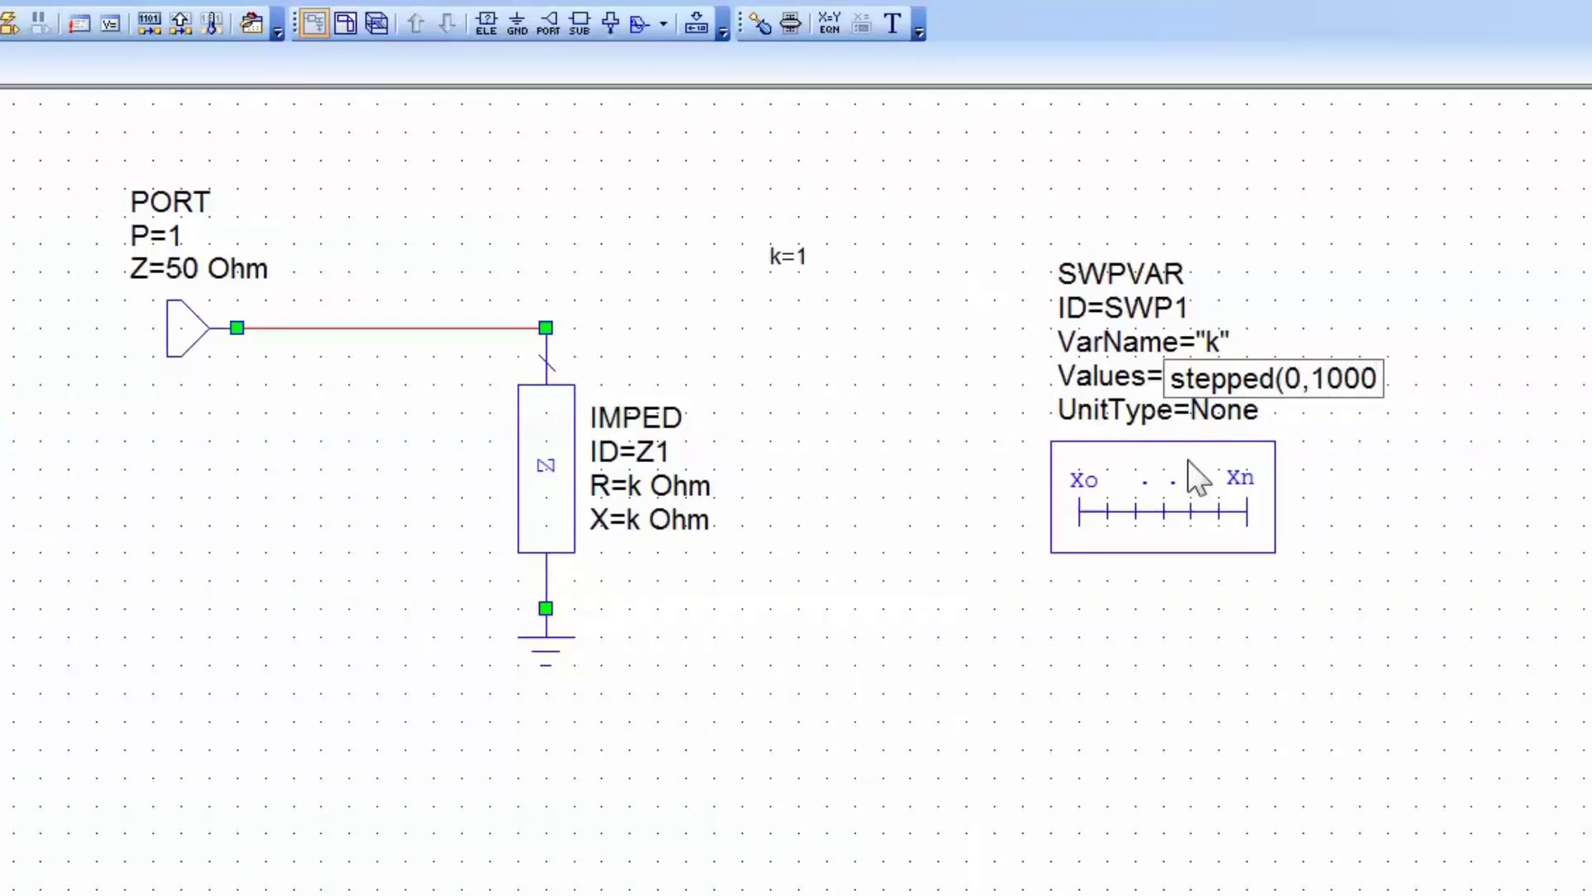
text(,1))
key(Return)
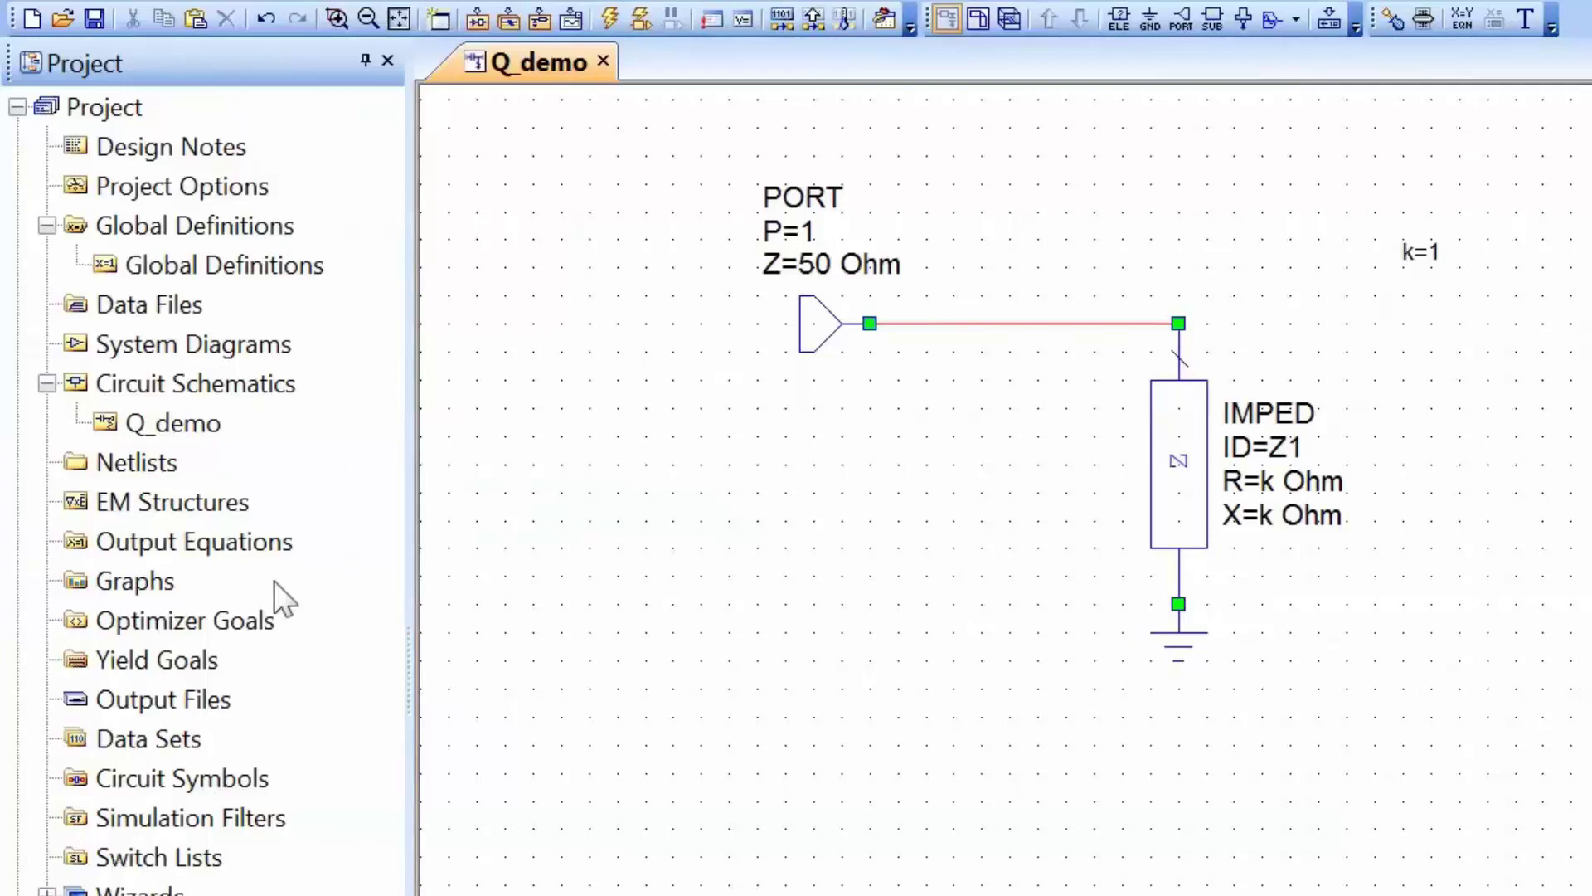
Create a new Smith Chart graph named Q_demo.
right_click(131, 571)
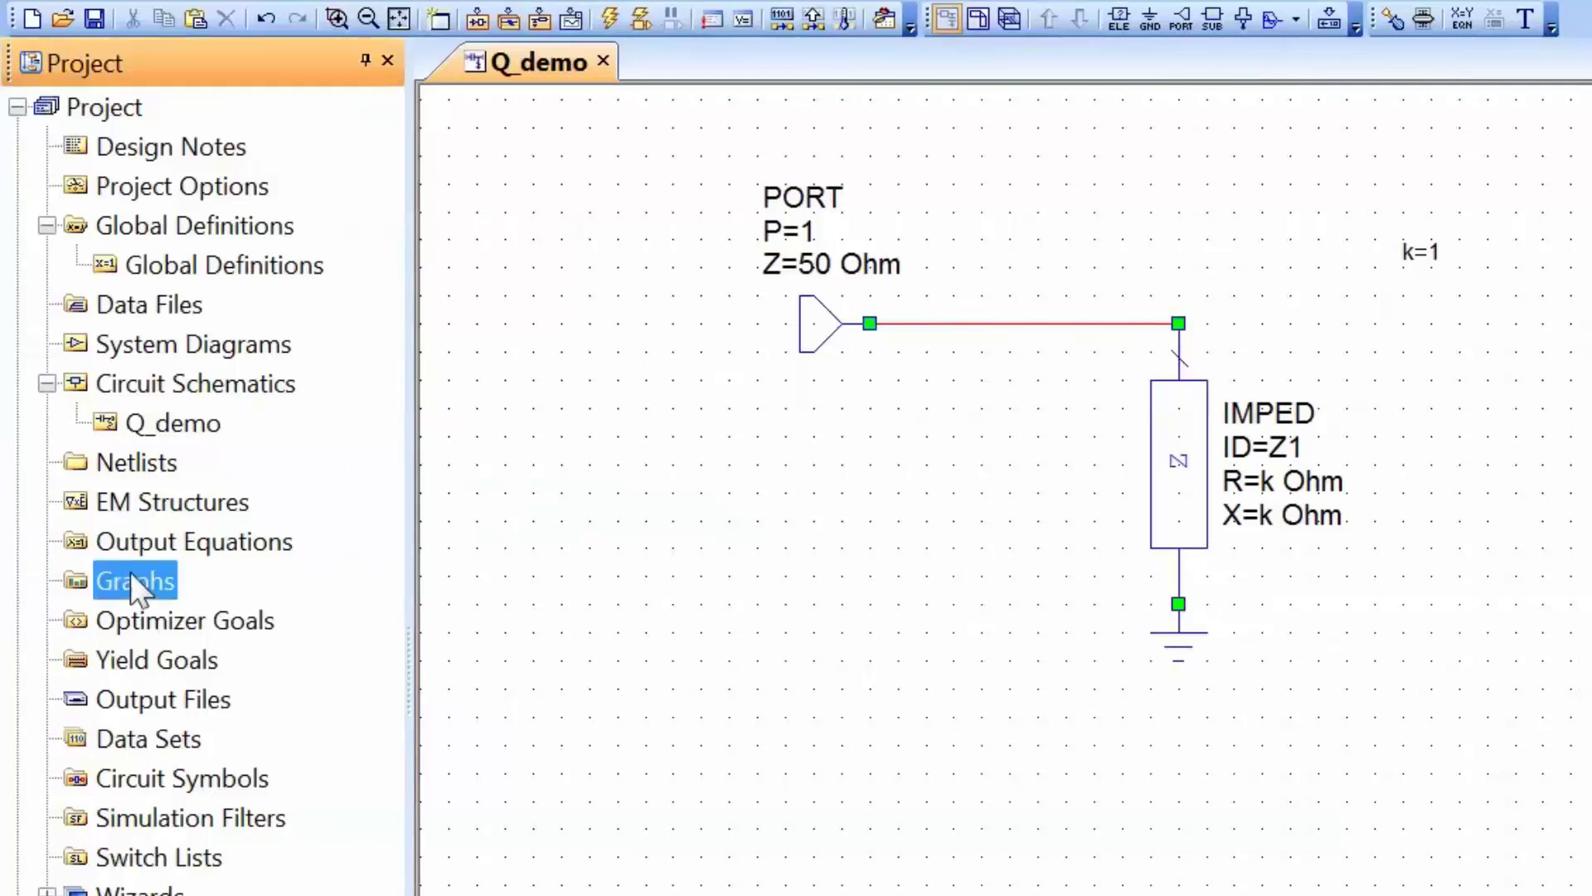
click(218, 599)
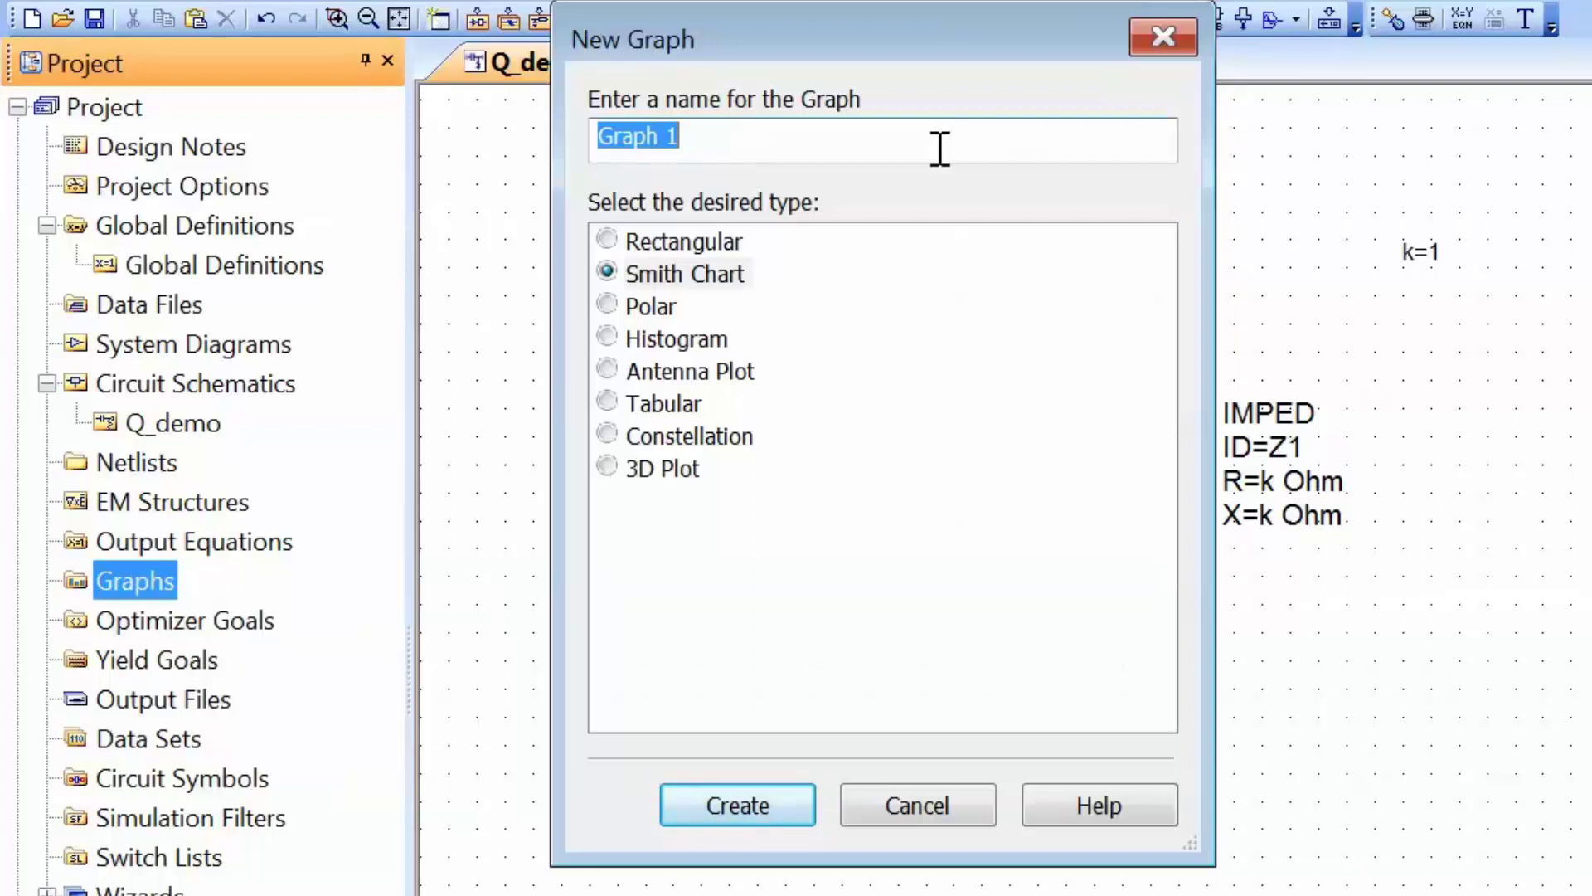
text(Q_demo)
key(Return)
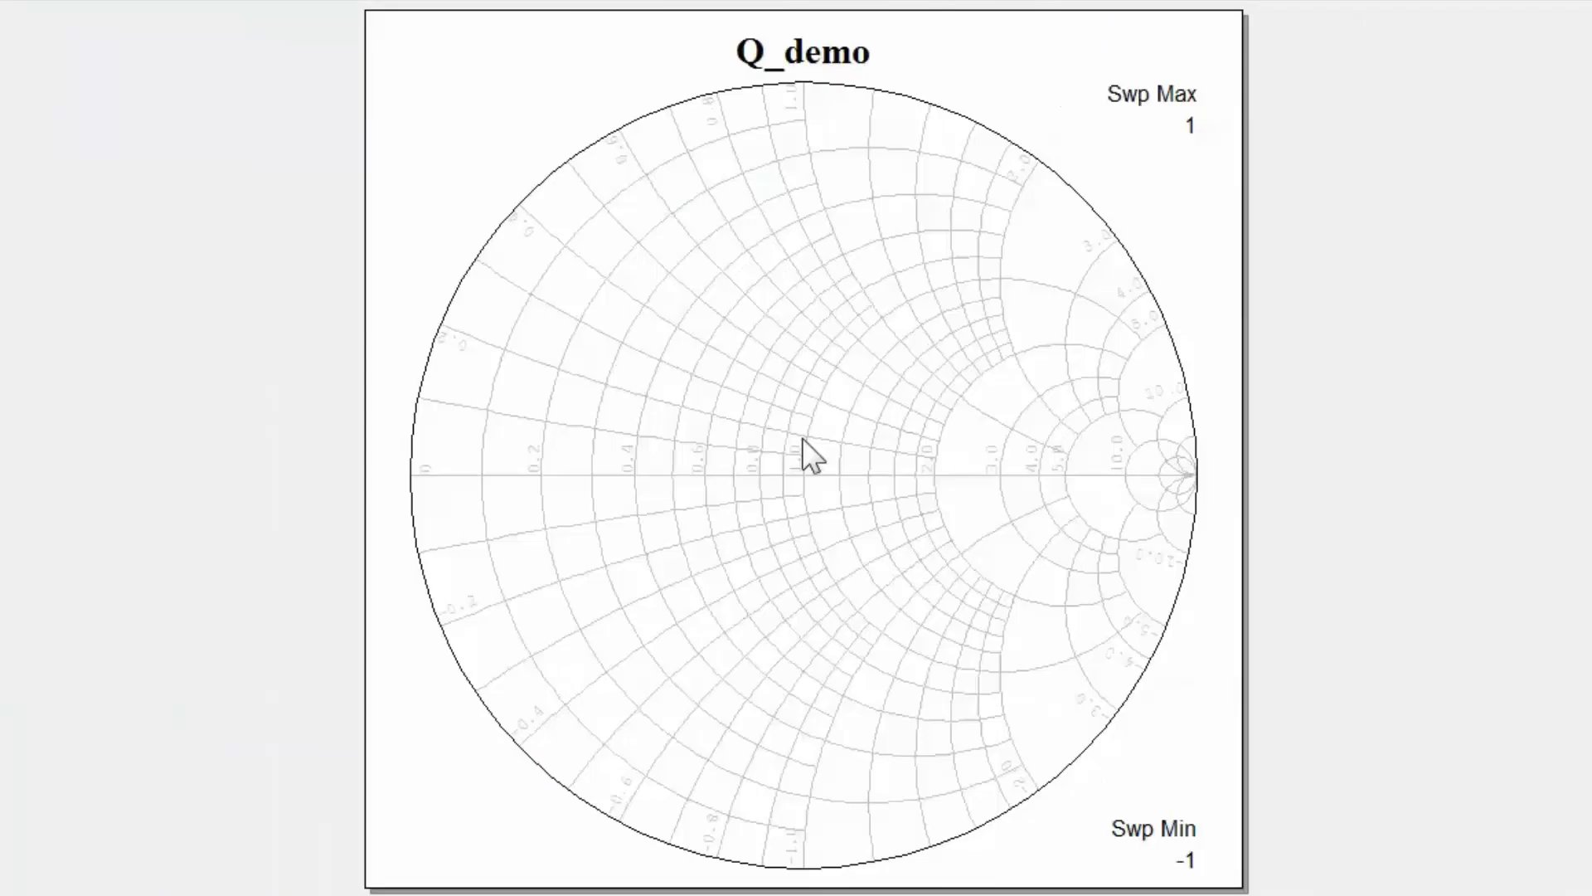
Add an S(1,1) measurement with Q_demo as its data source to the Smith chart and run the simulation.
right_click(1537, 533)
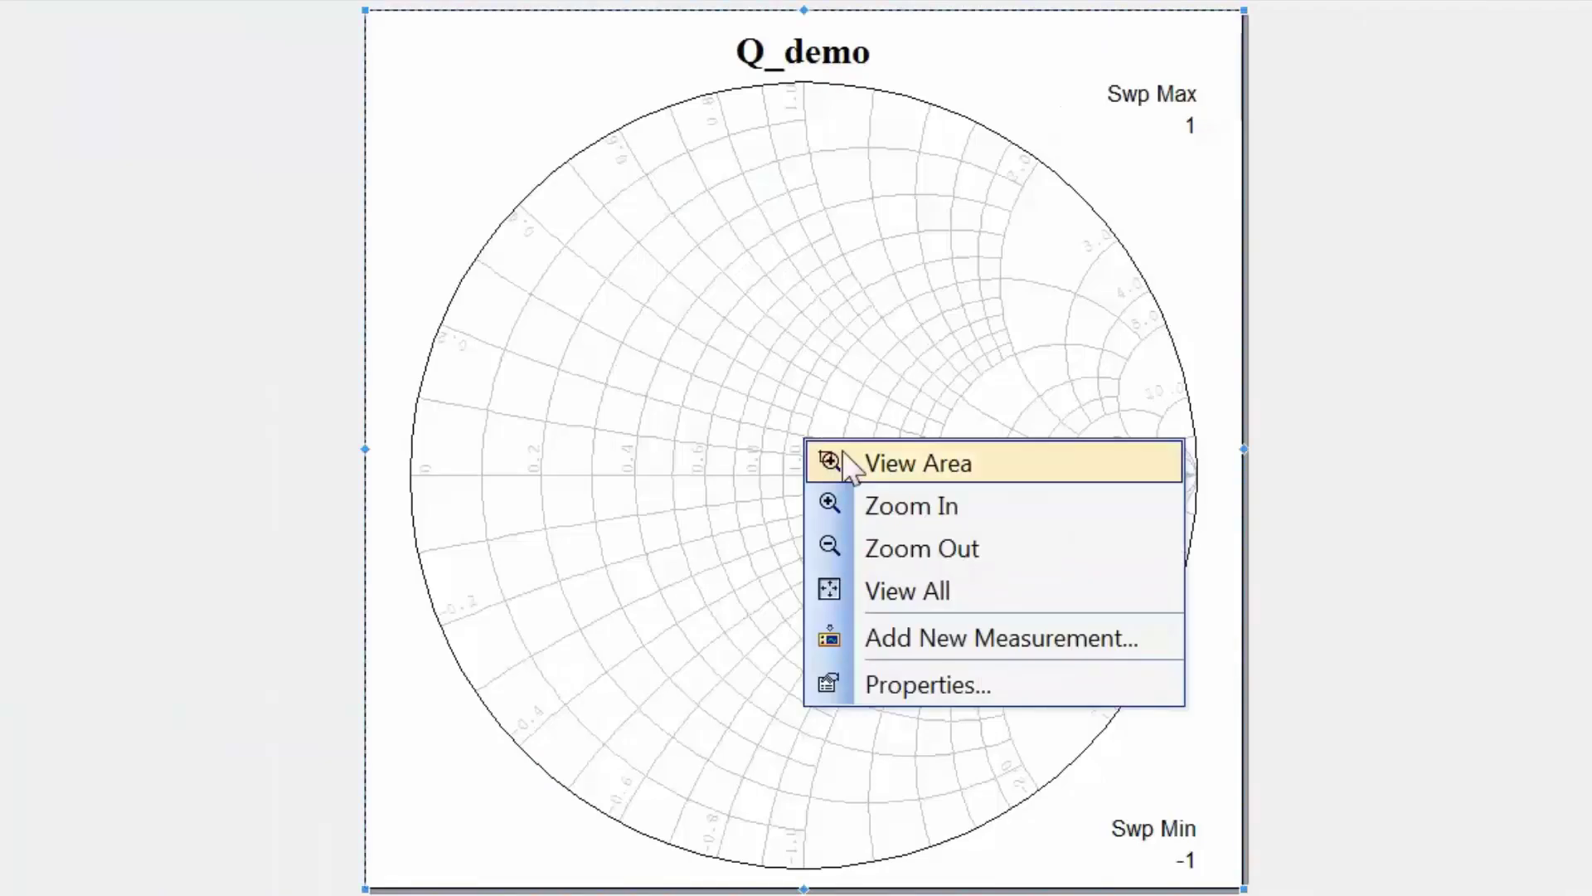
click(884, 636)
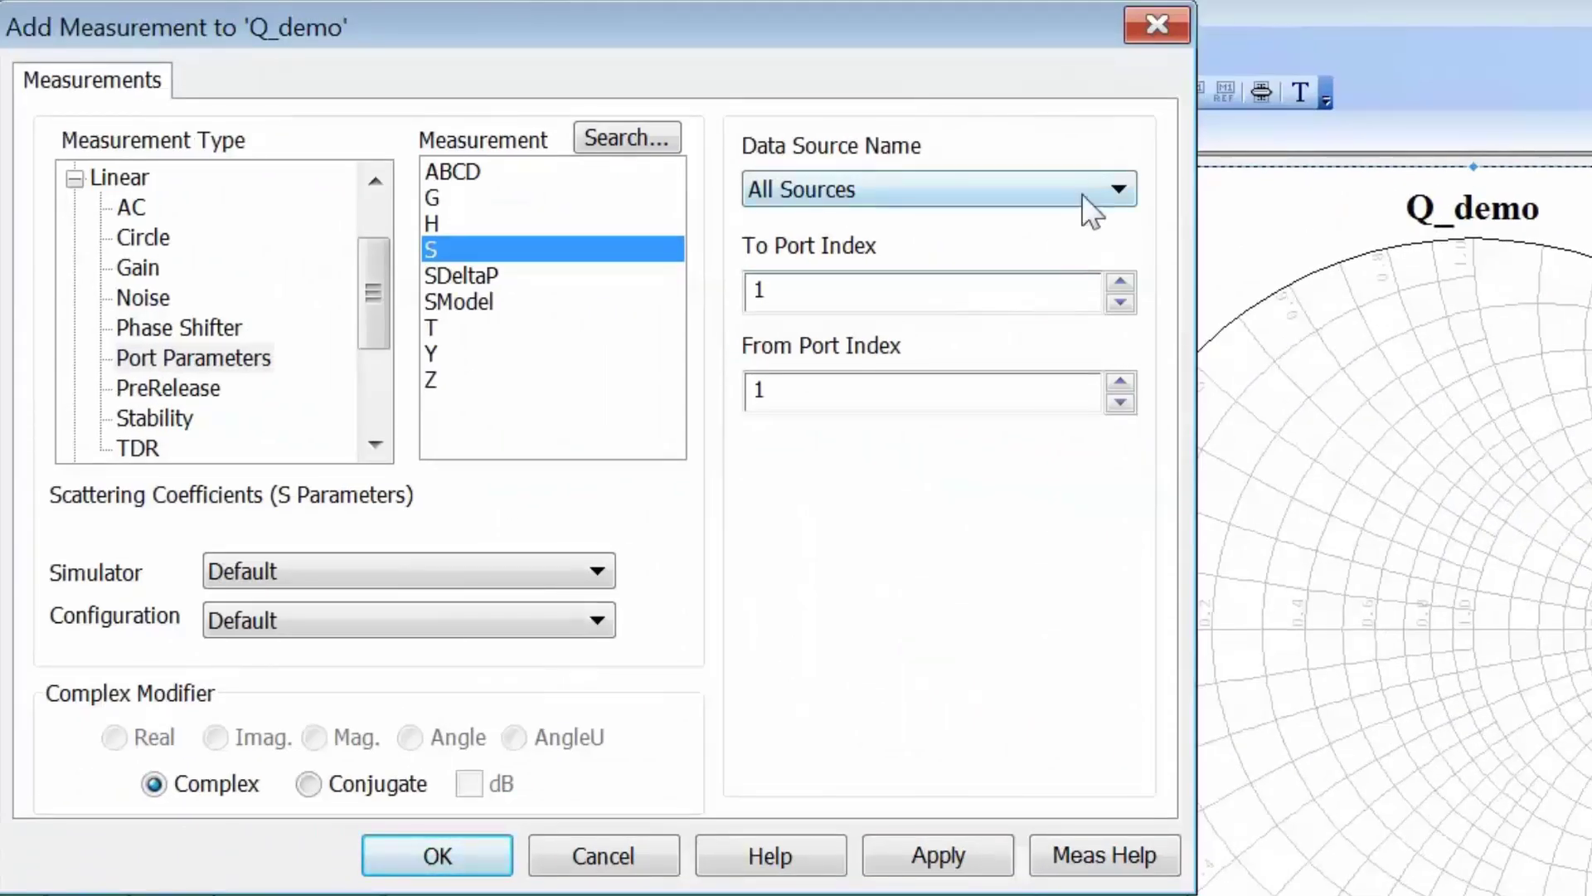
click(1121, 189)
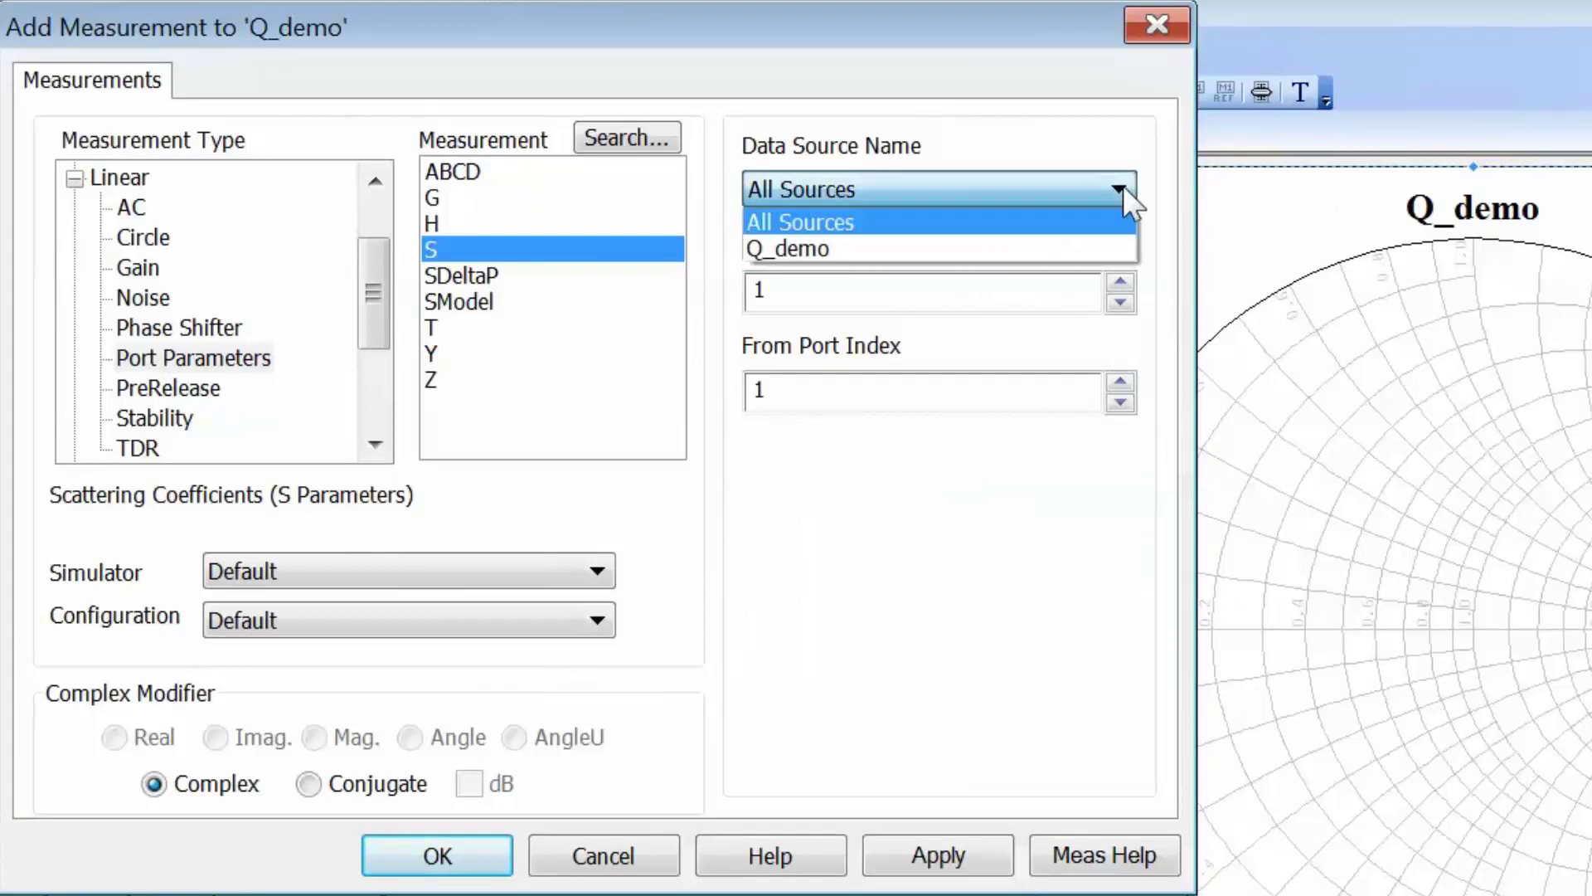
click(1049, 248)
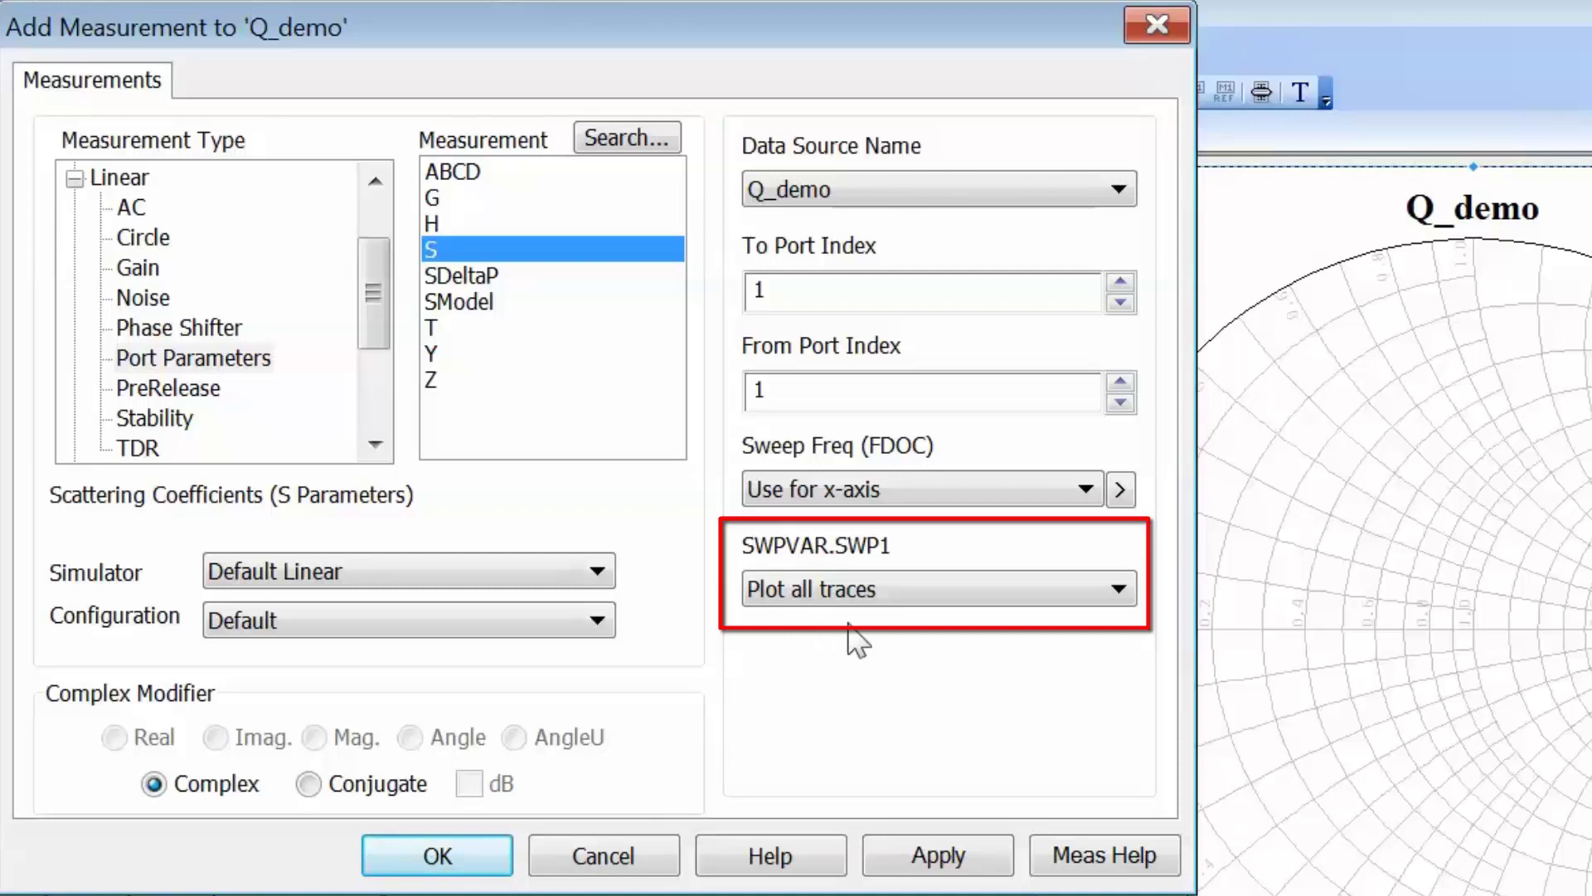
click(919, 843)
click(479, 863)
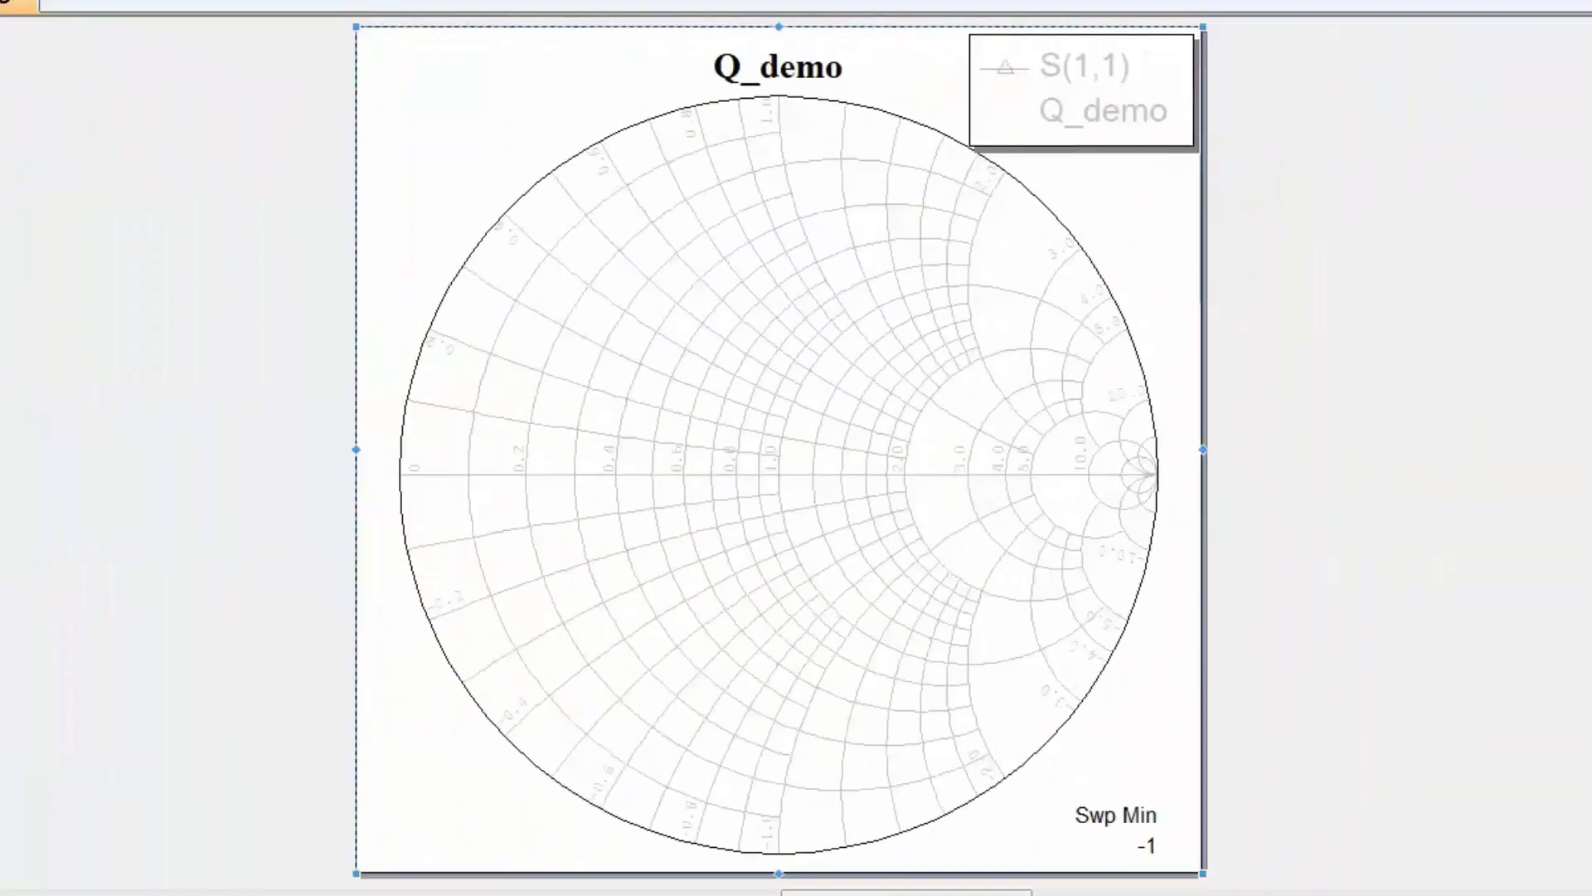
click(261, 28)
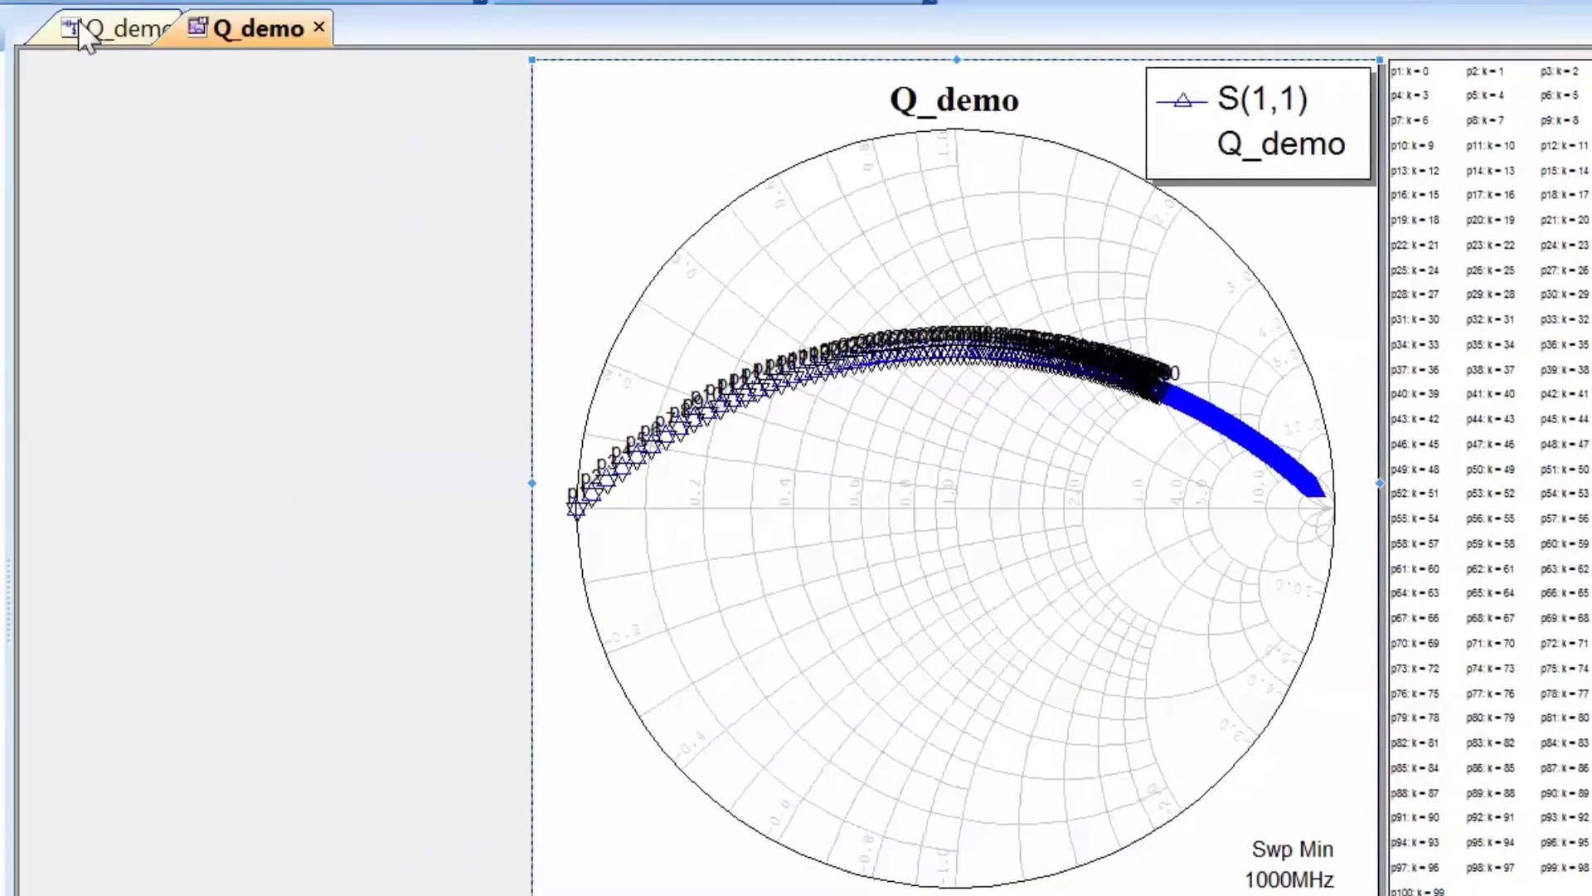
In the Q_demo schematic, paste two copies of the port, impedance and ground circuit side by side below the original.
click(81, 33)
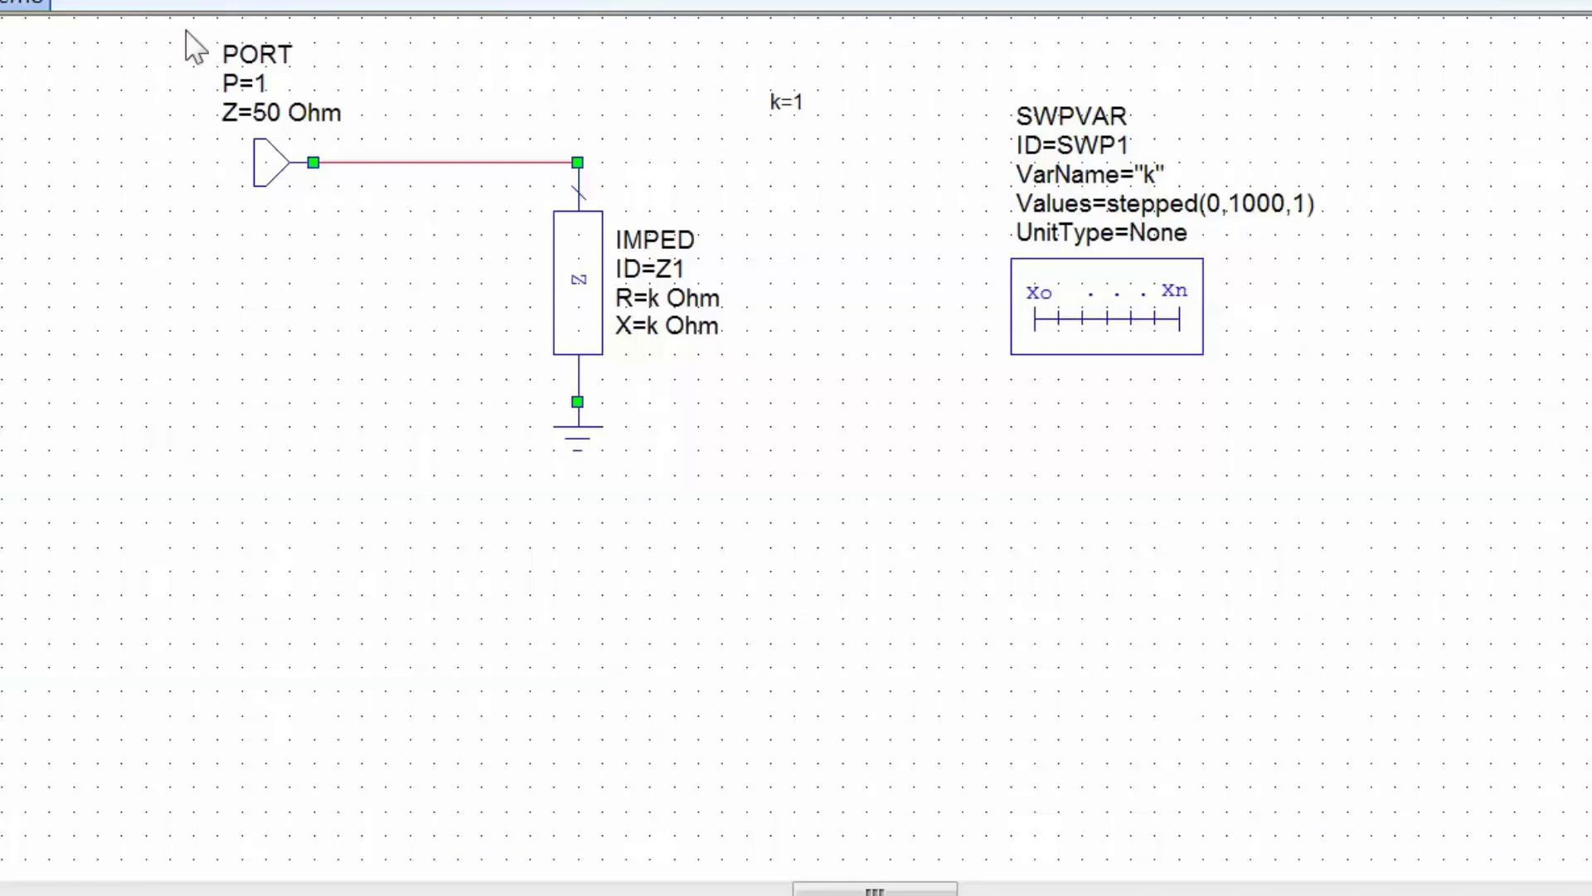
drag(156, 29, 749, 555)
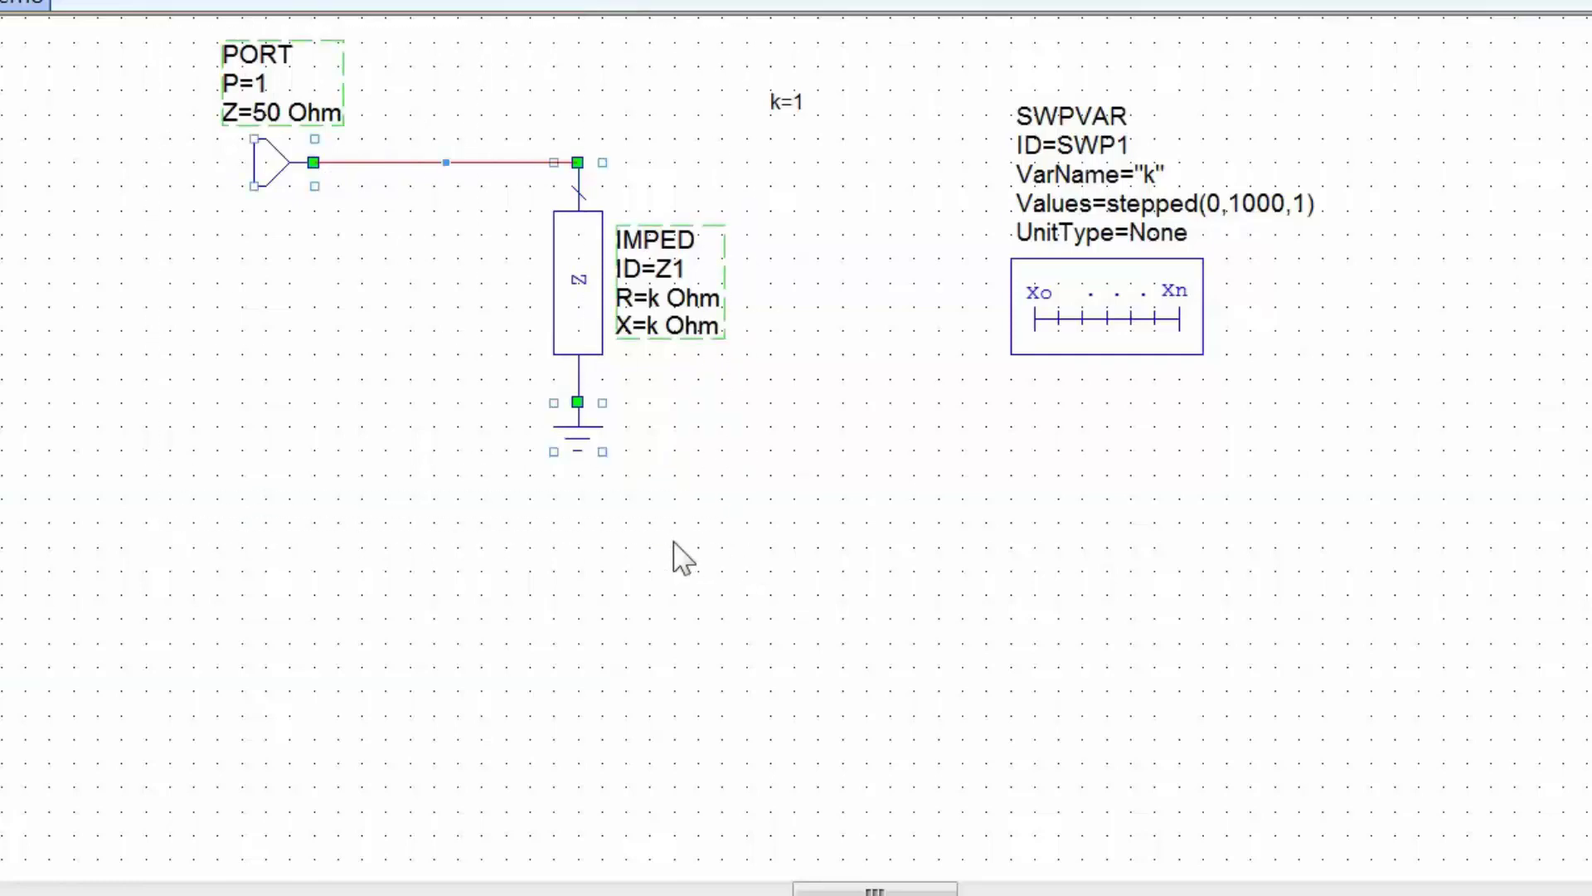
key(ctrl+c)
key(ctrl+v)
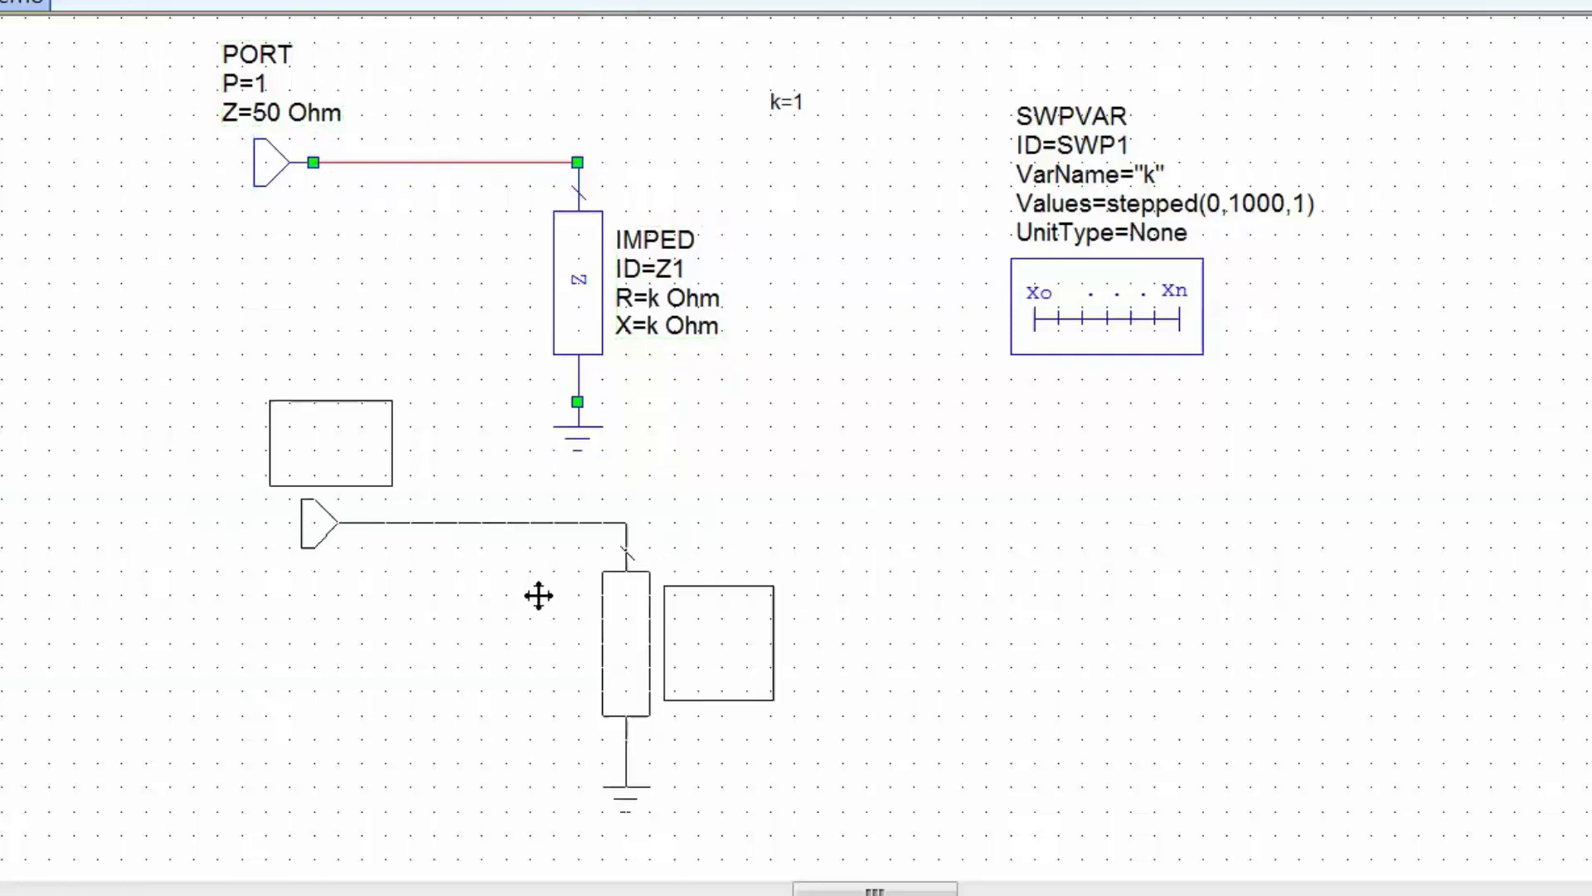
click(550, 620)
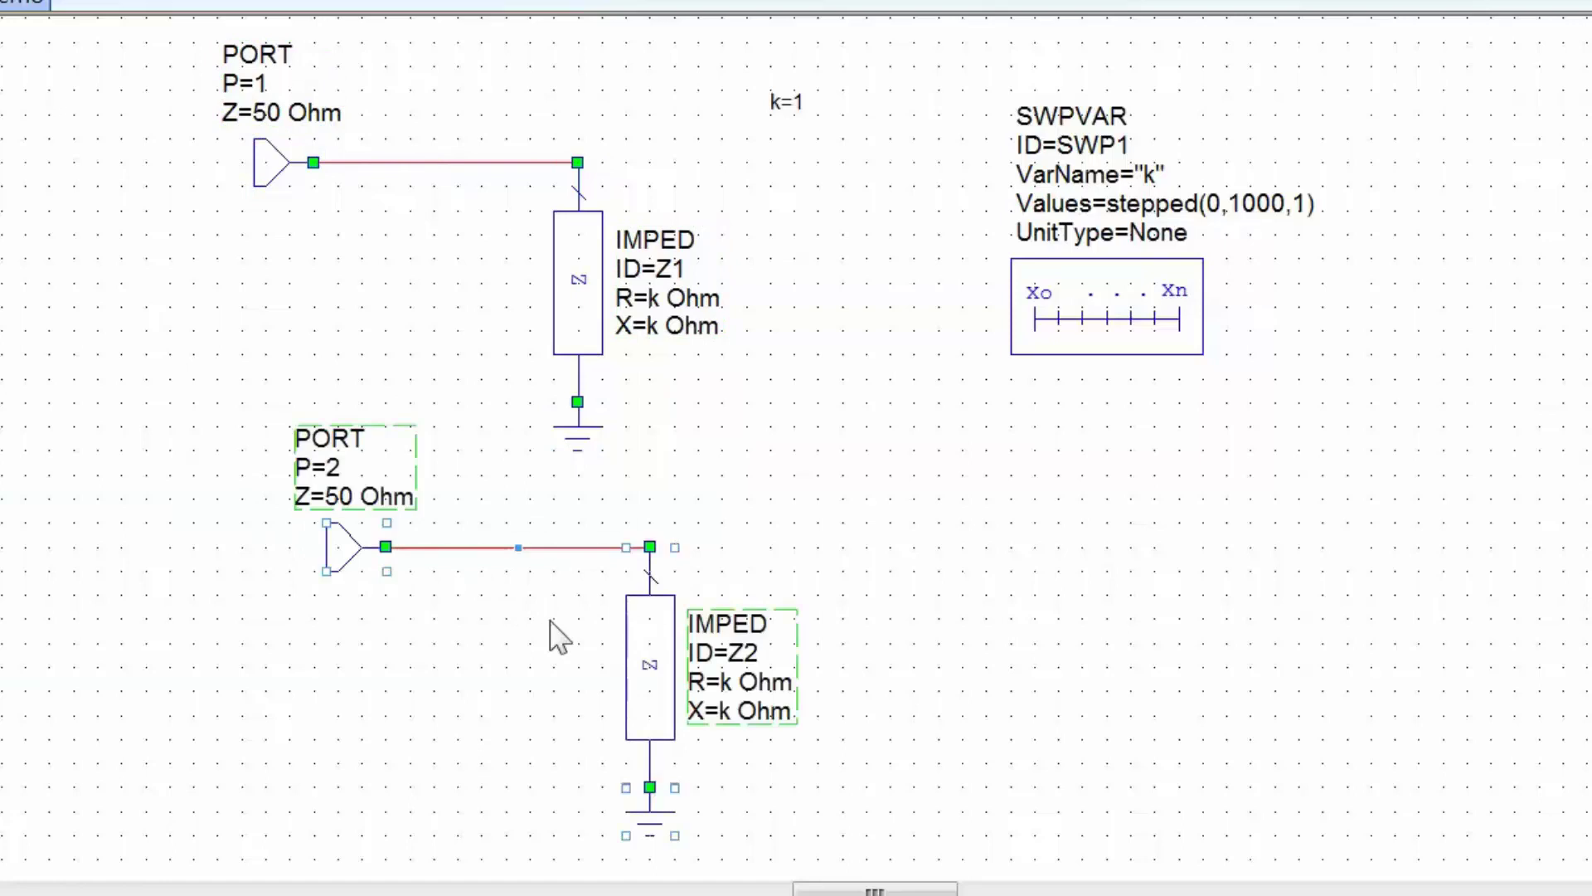
key(ctrl+v)
click(1140, 614)
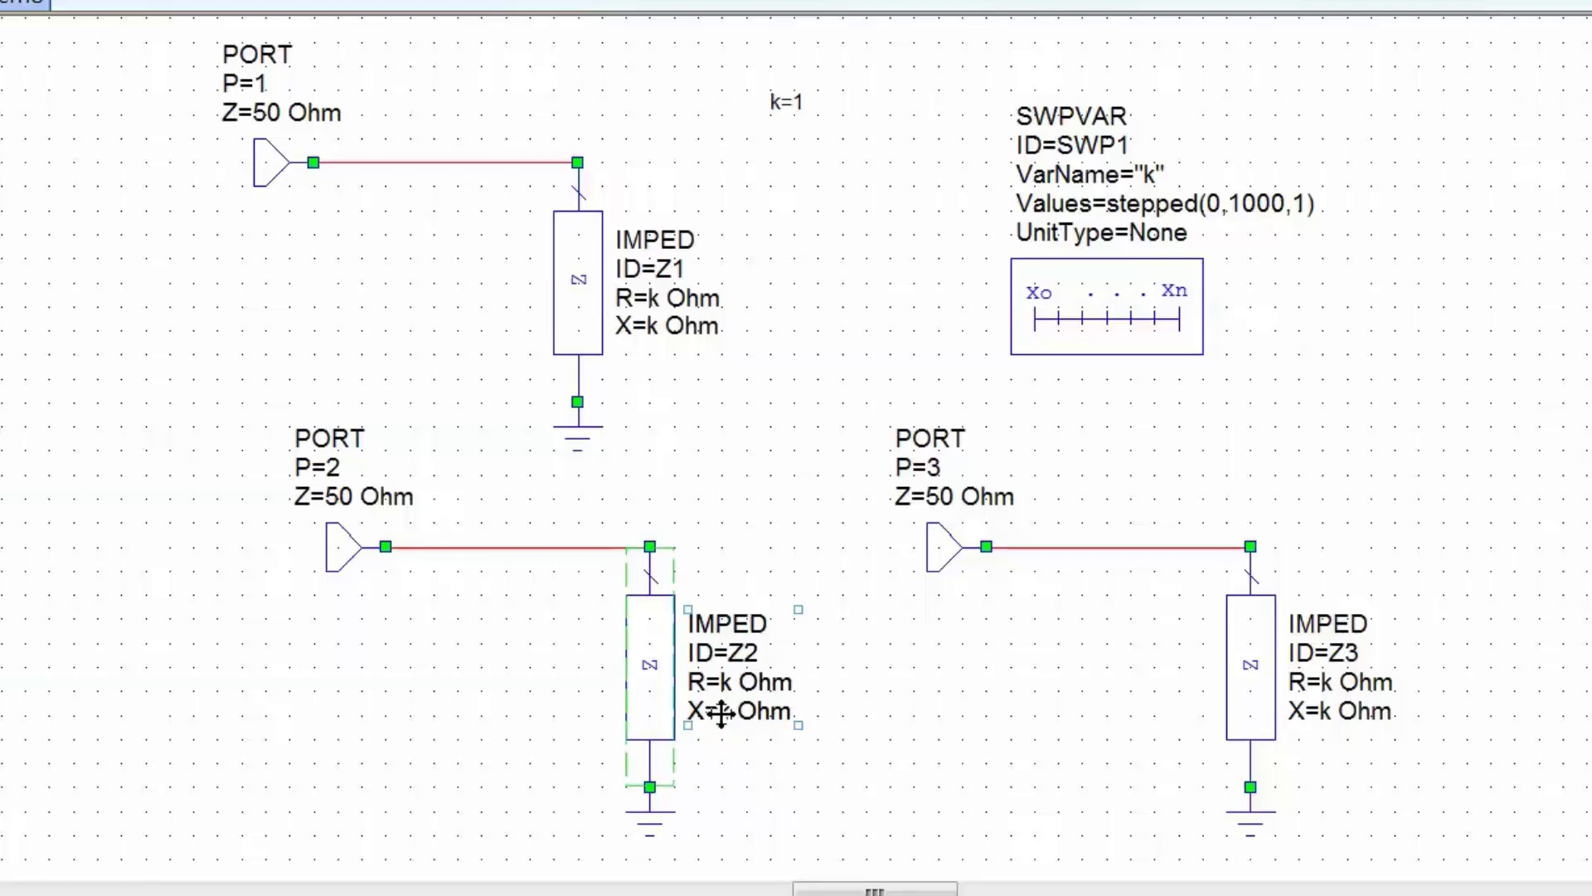
Set the reactance X of impedance Z2 to 2*k and that of impedance Z3 to 5*k.
double_click(726, 716)
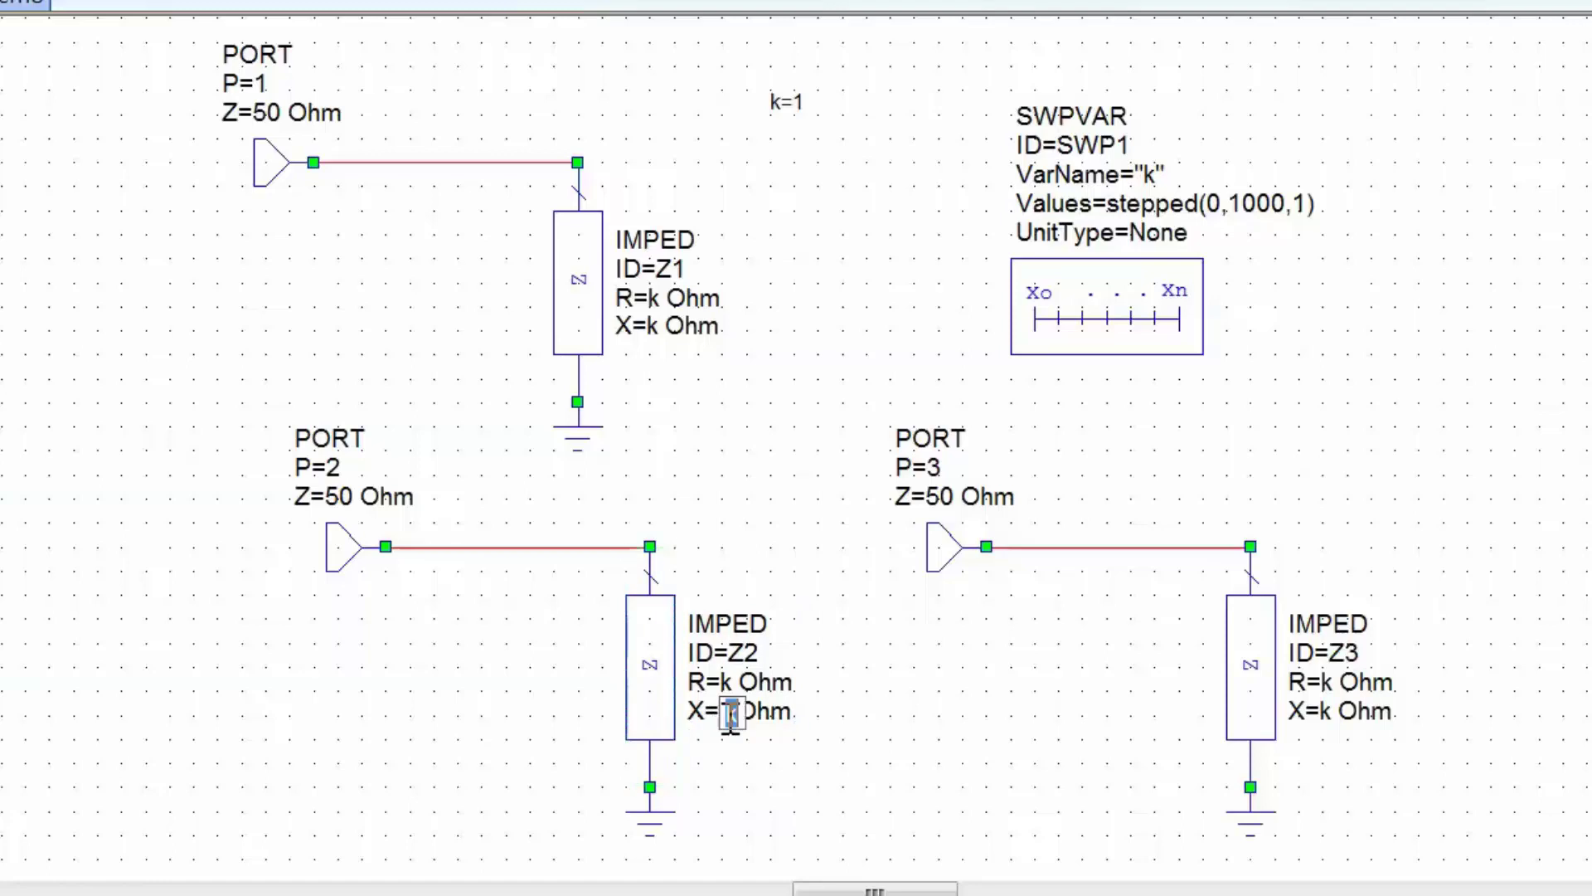
text(2*k)
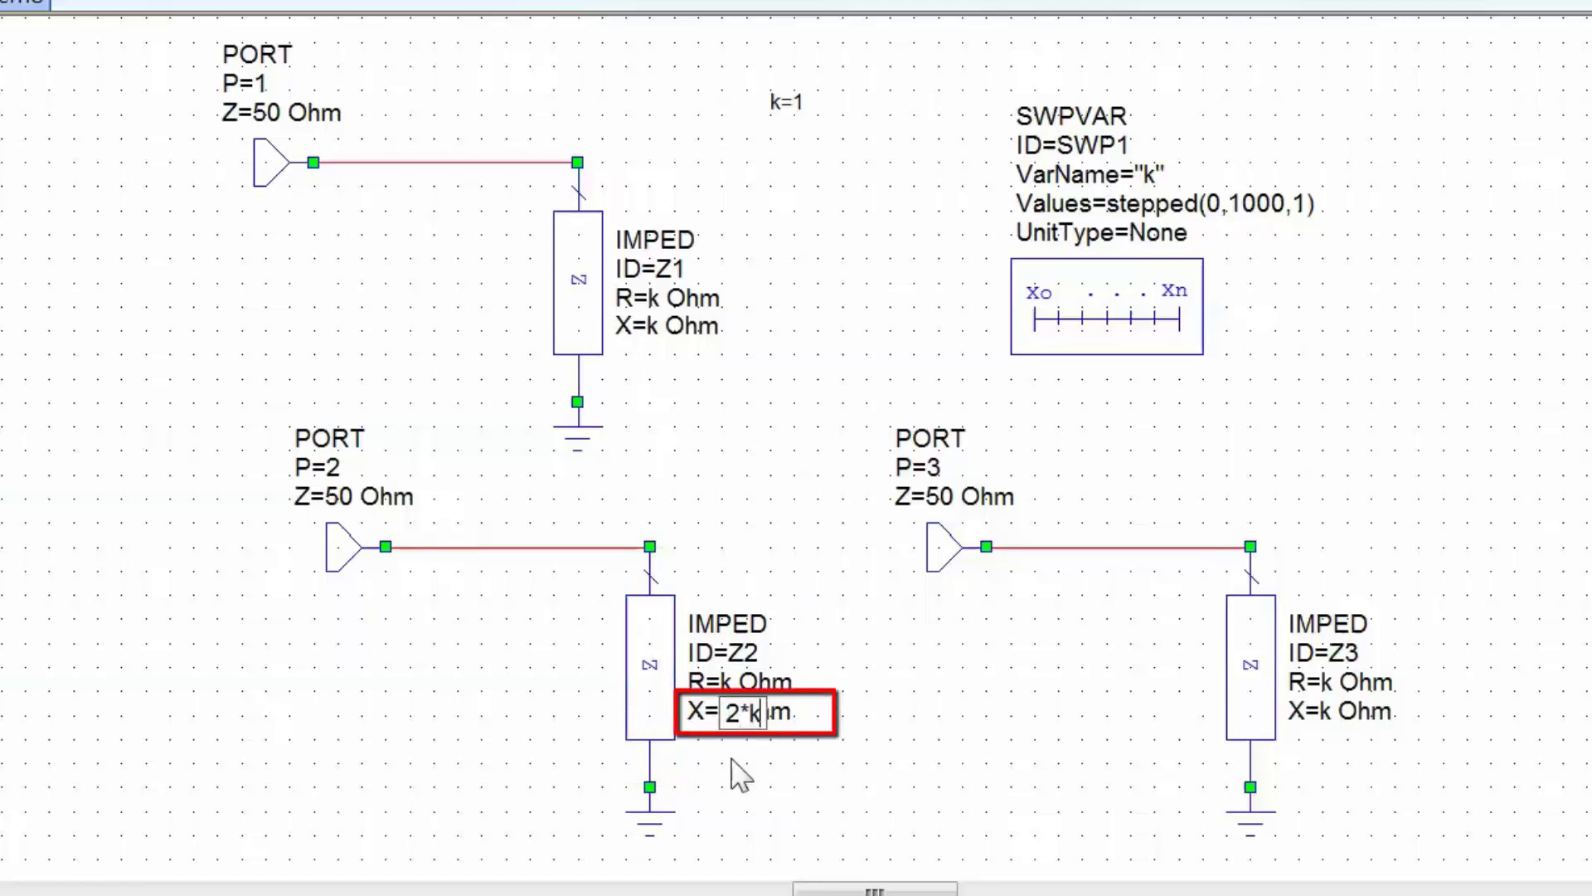
key(Return)
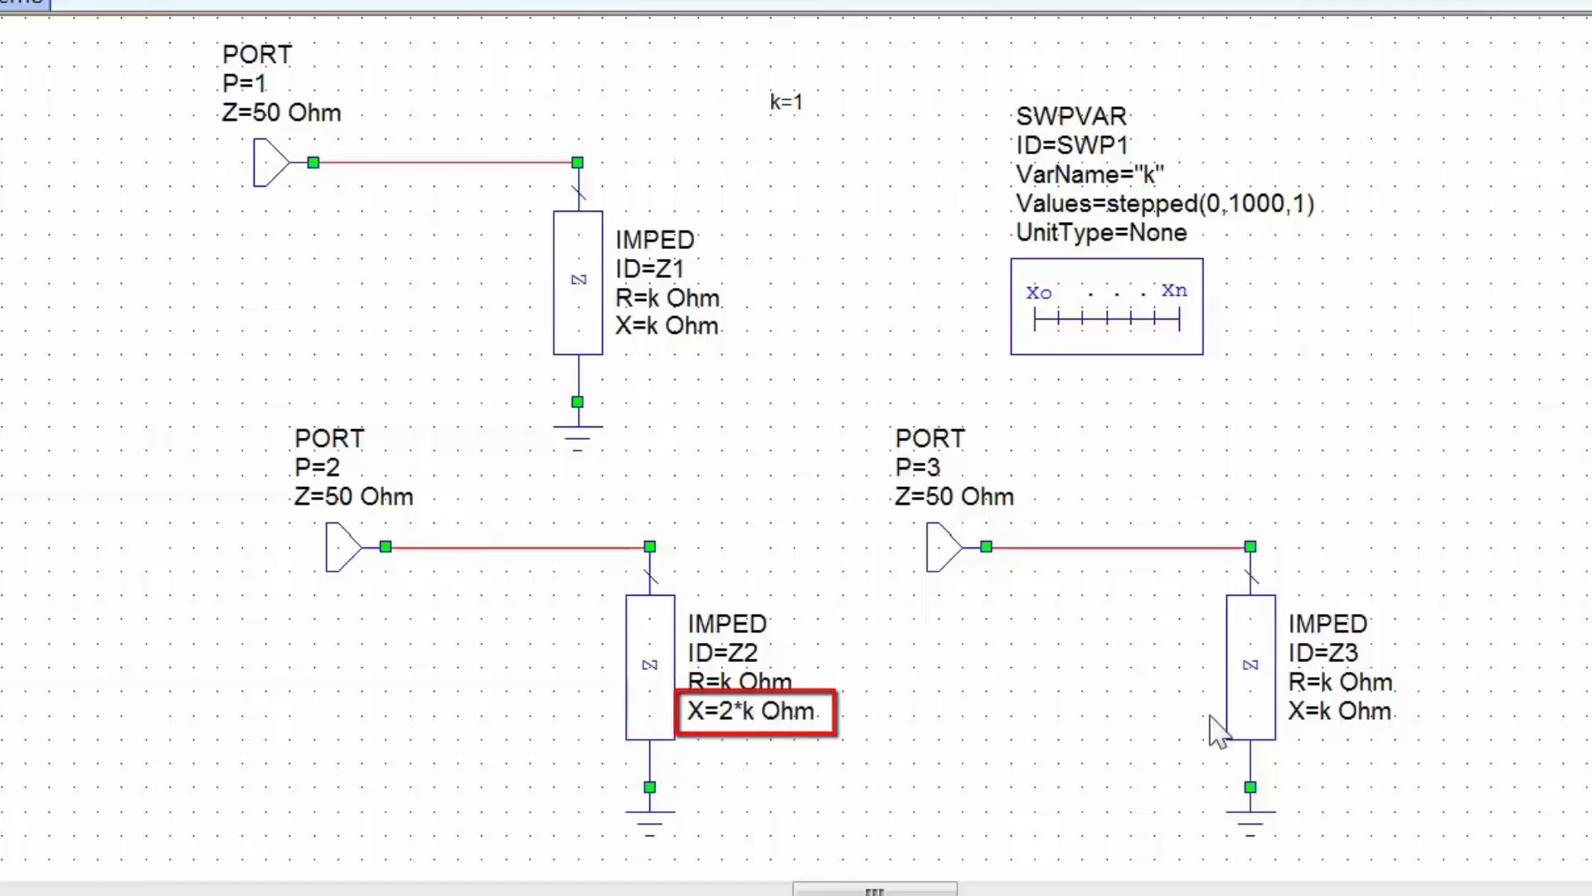
double_click(1332, 715)
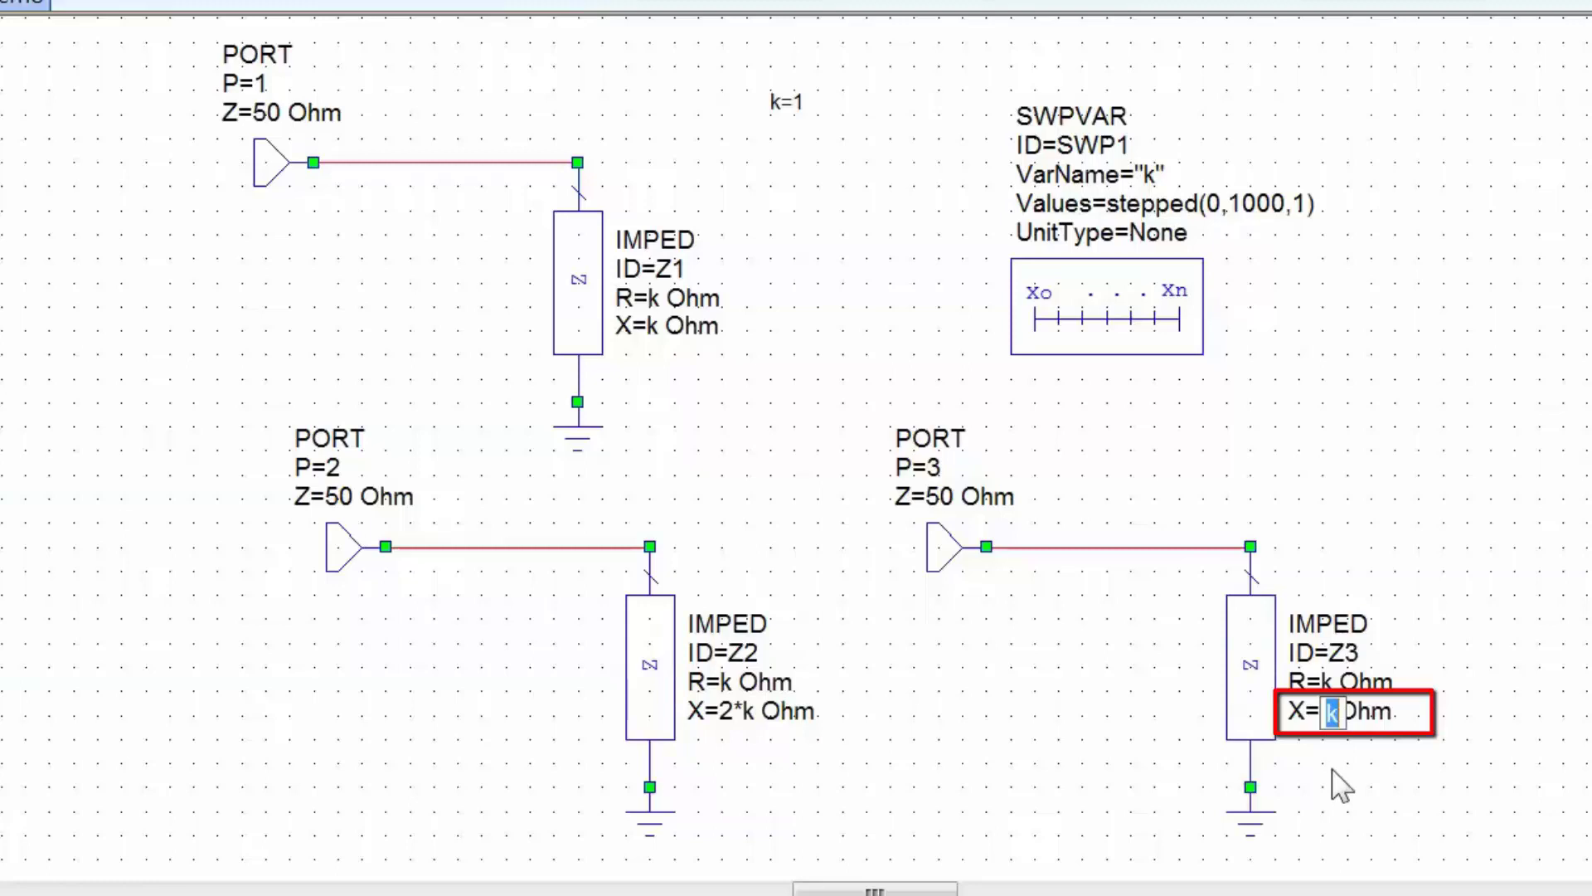
text(5*k)
key(Return)
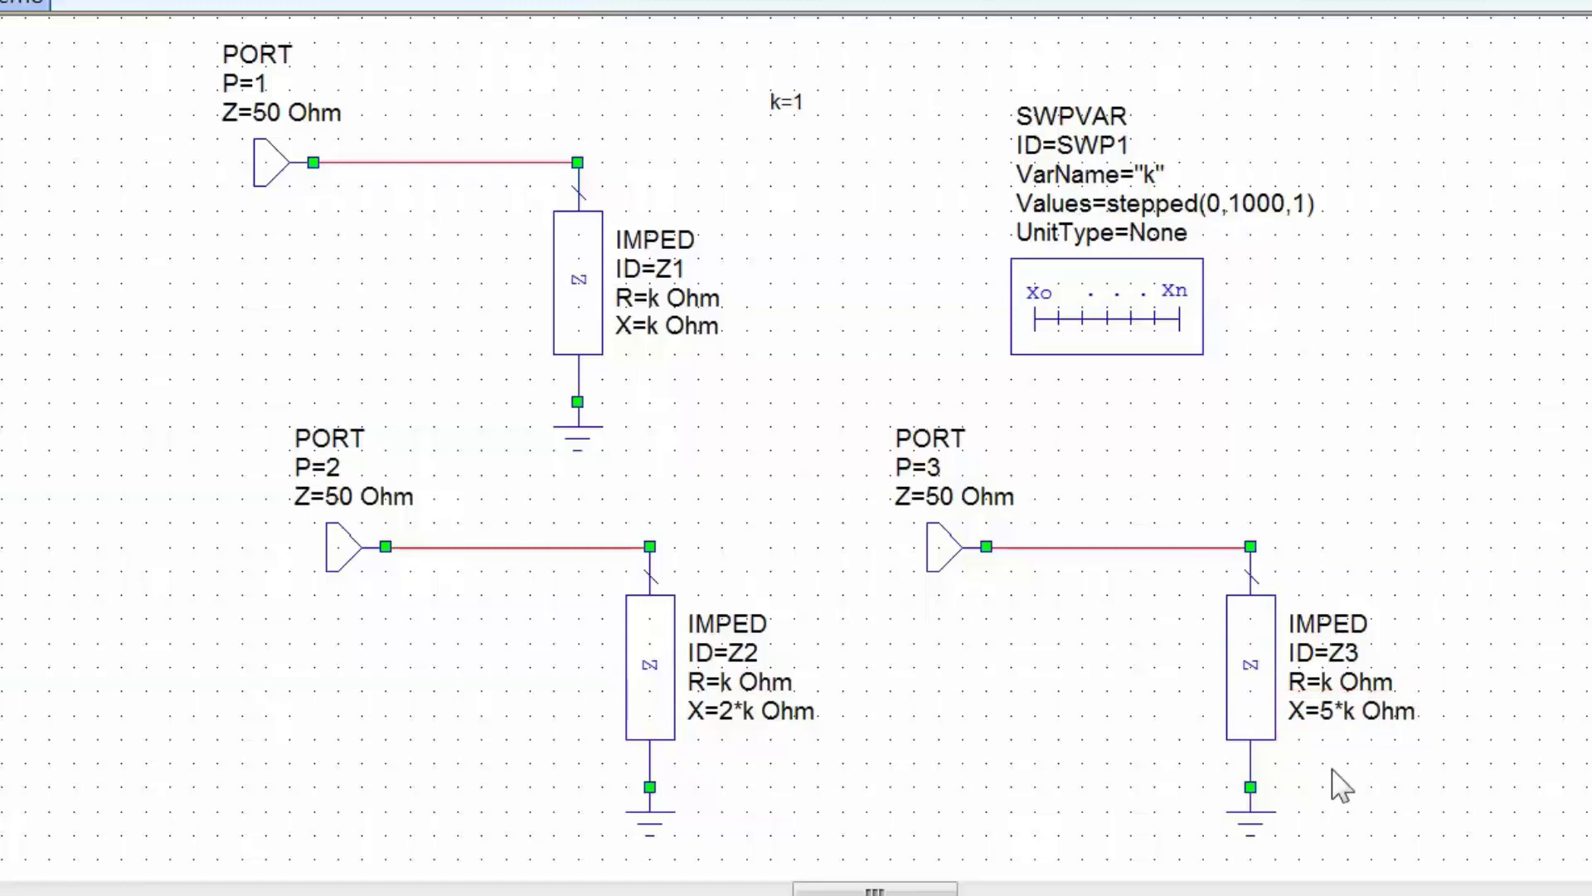
Add an S(2,2) measurement of Q_demo to the Smith chart, with both port indices set to 2.
click(8, 5)
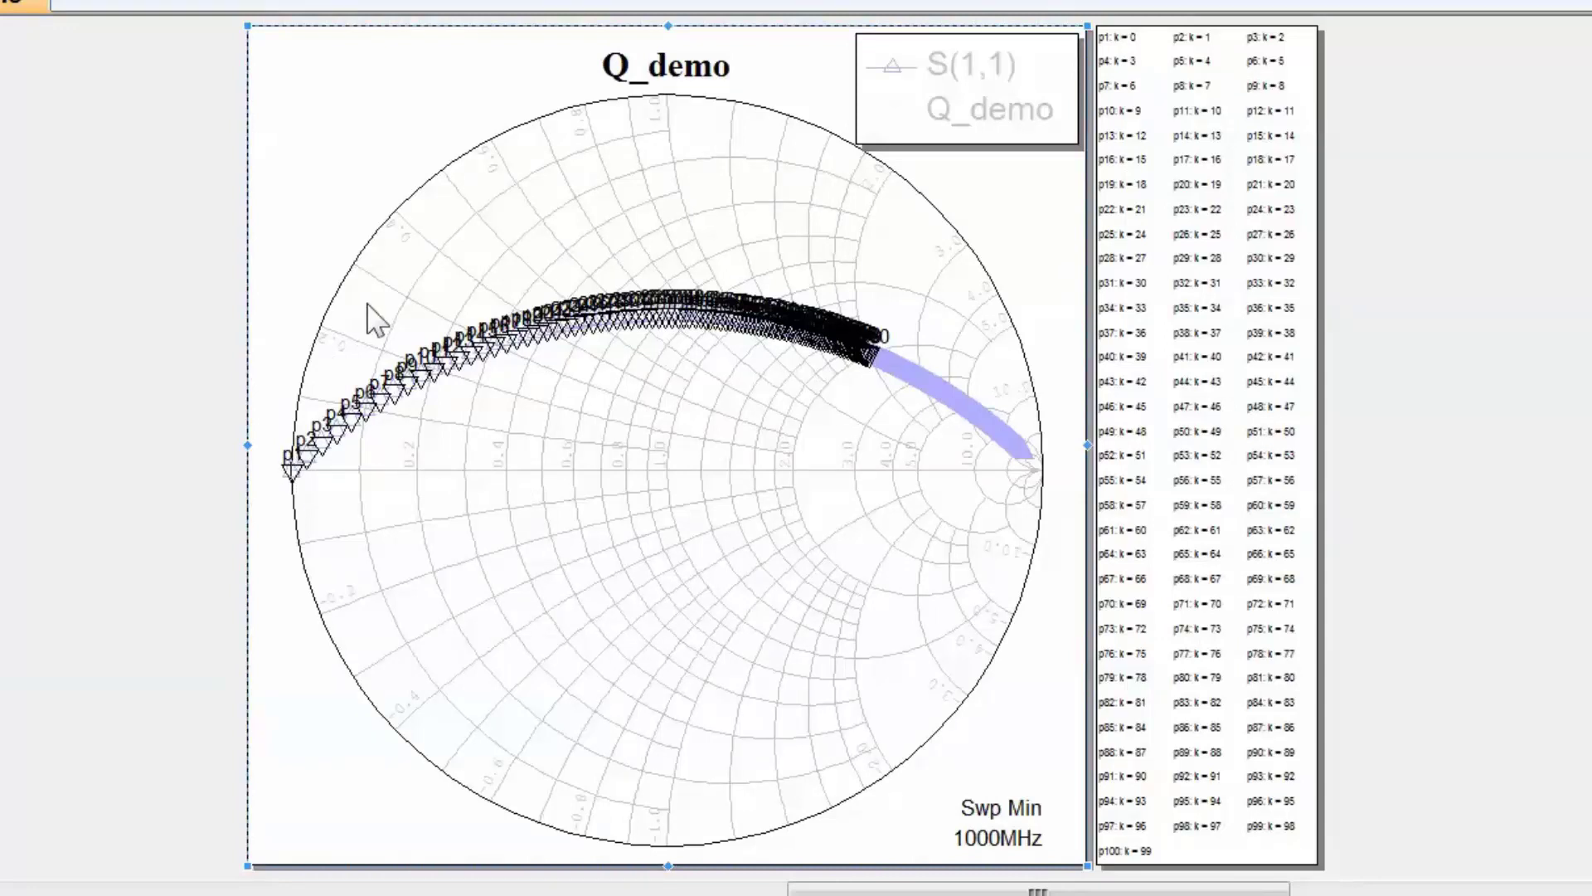
right_click(581, 421)
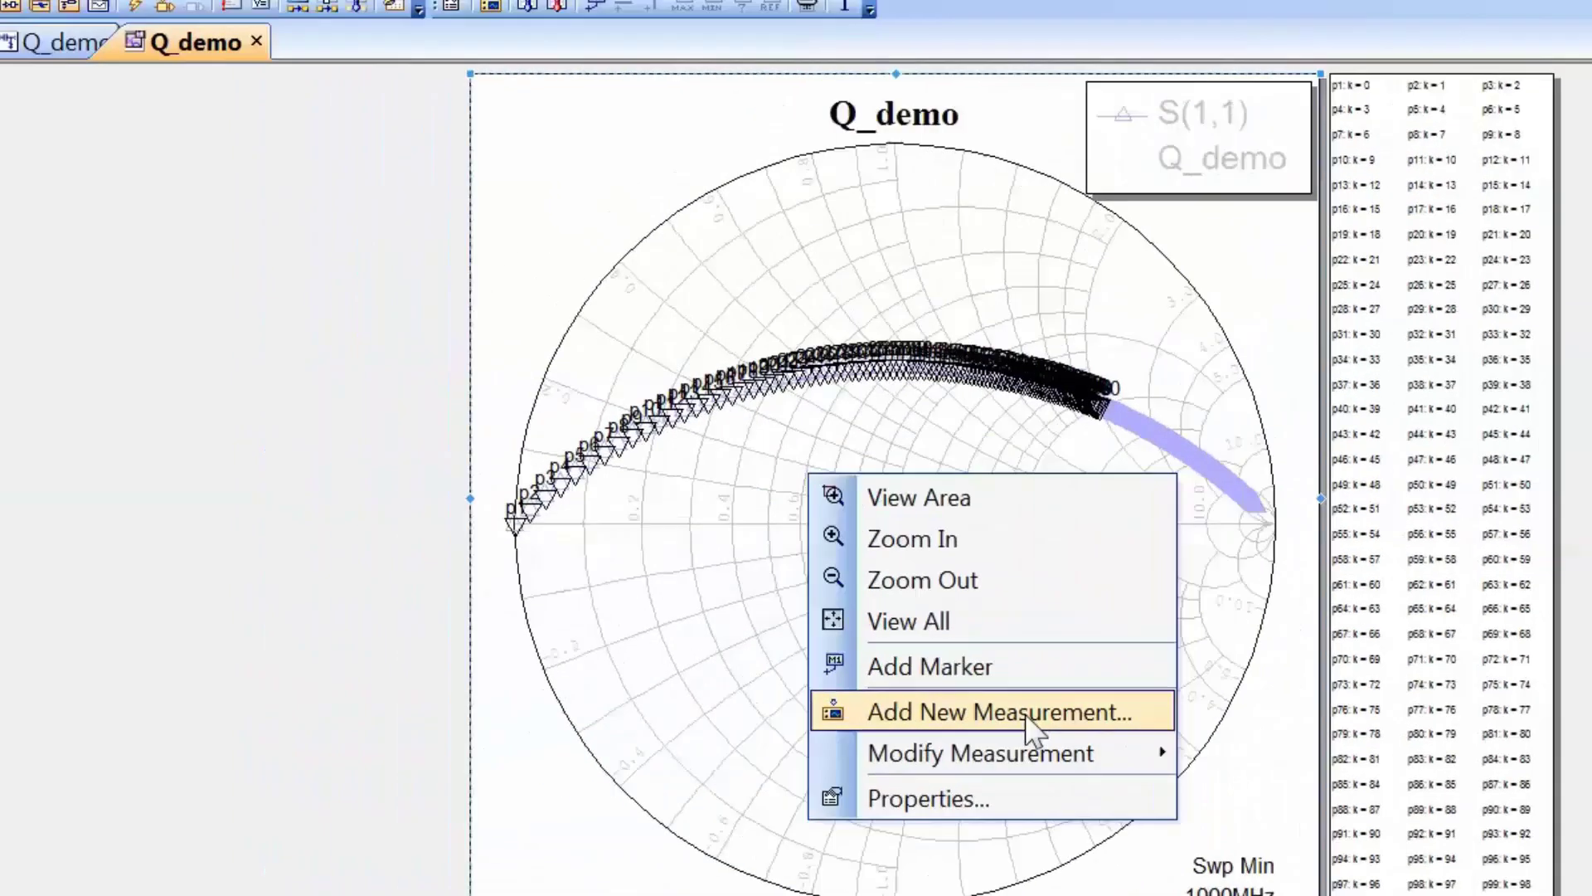
click(794, 674)
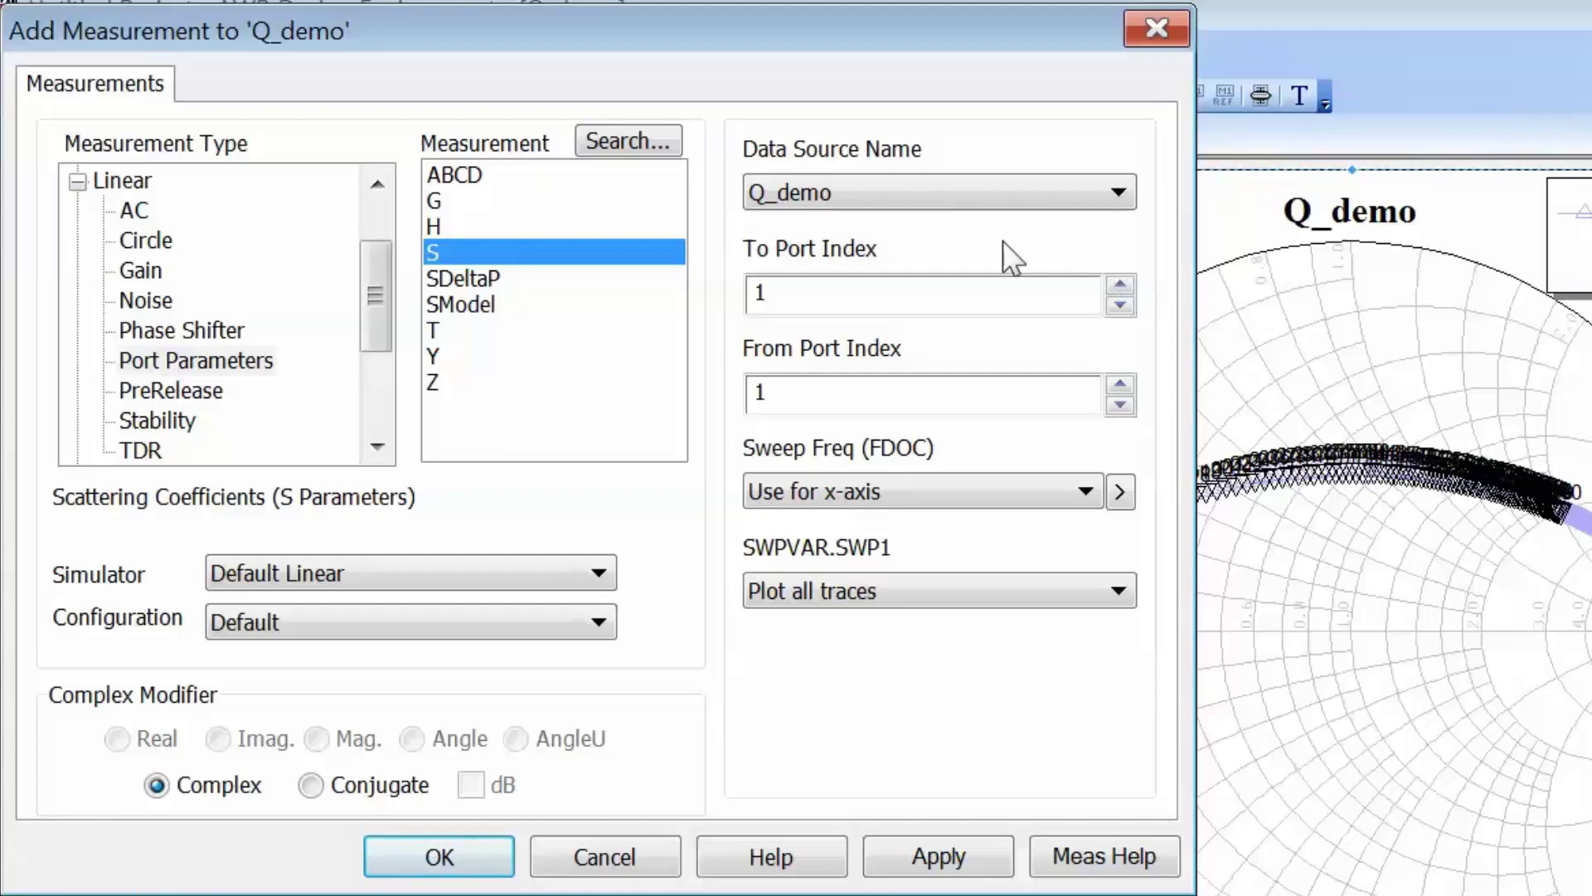
click(1119, 285)
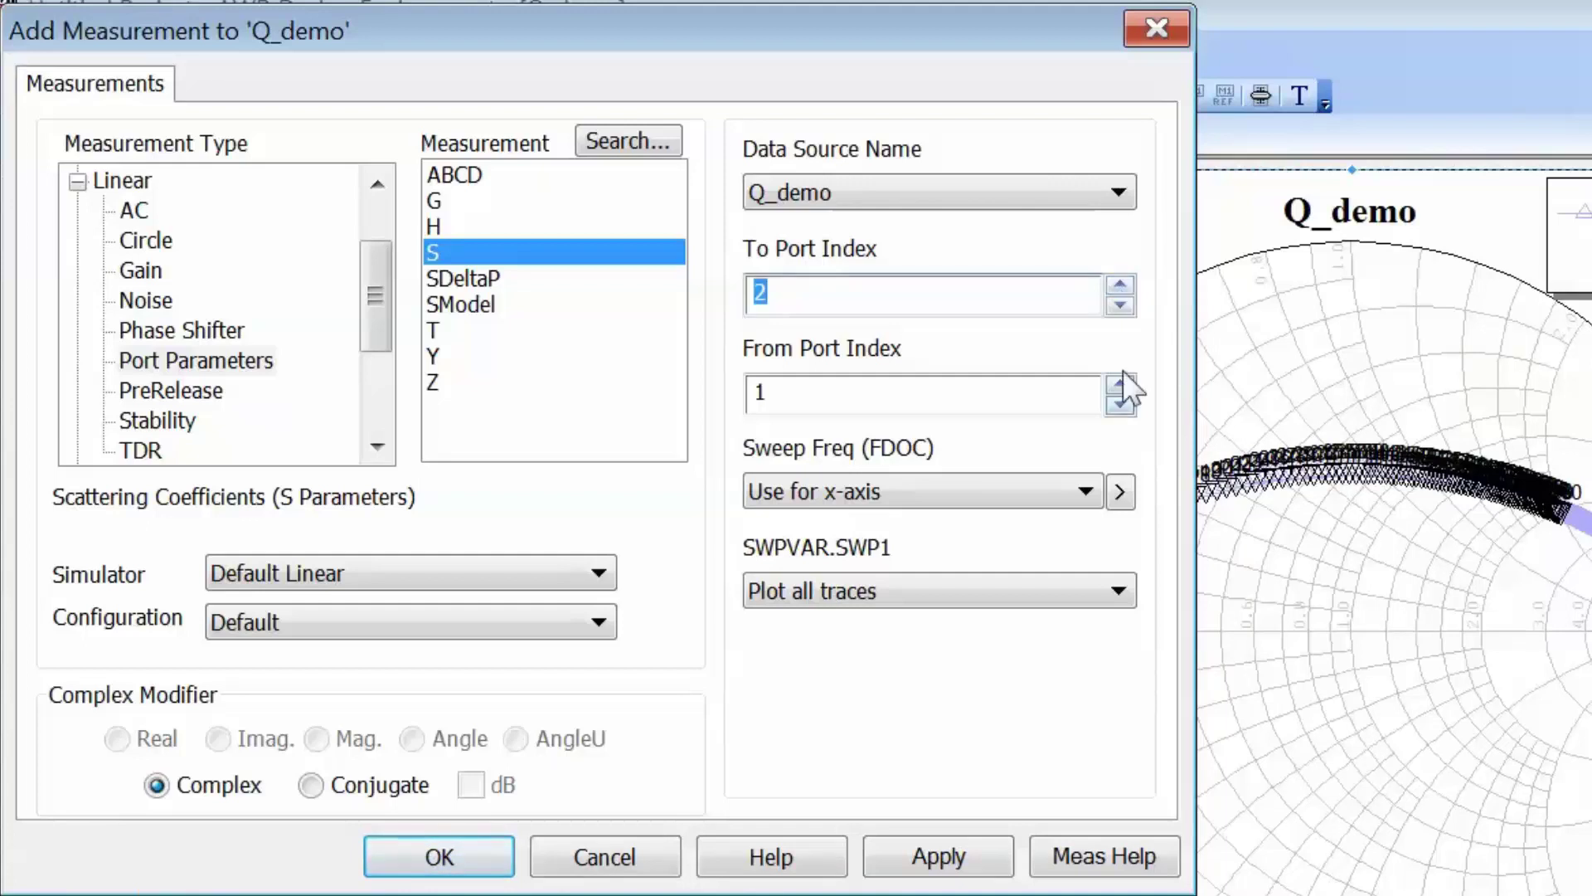
click(1121, 384)
click(953, 856)
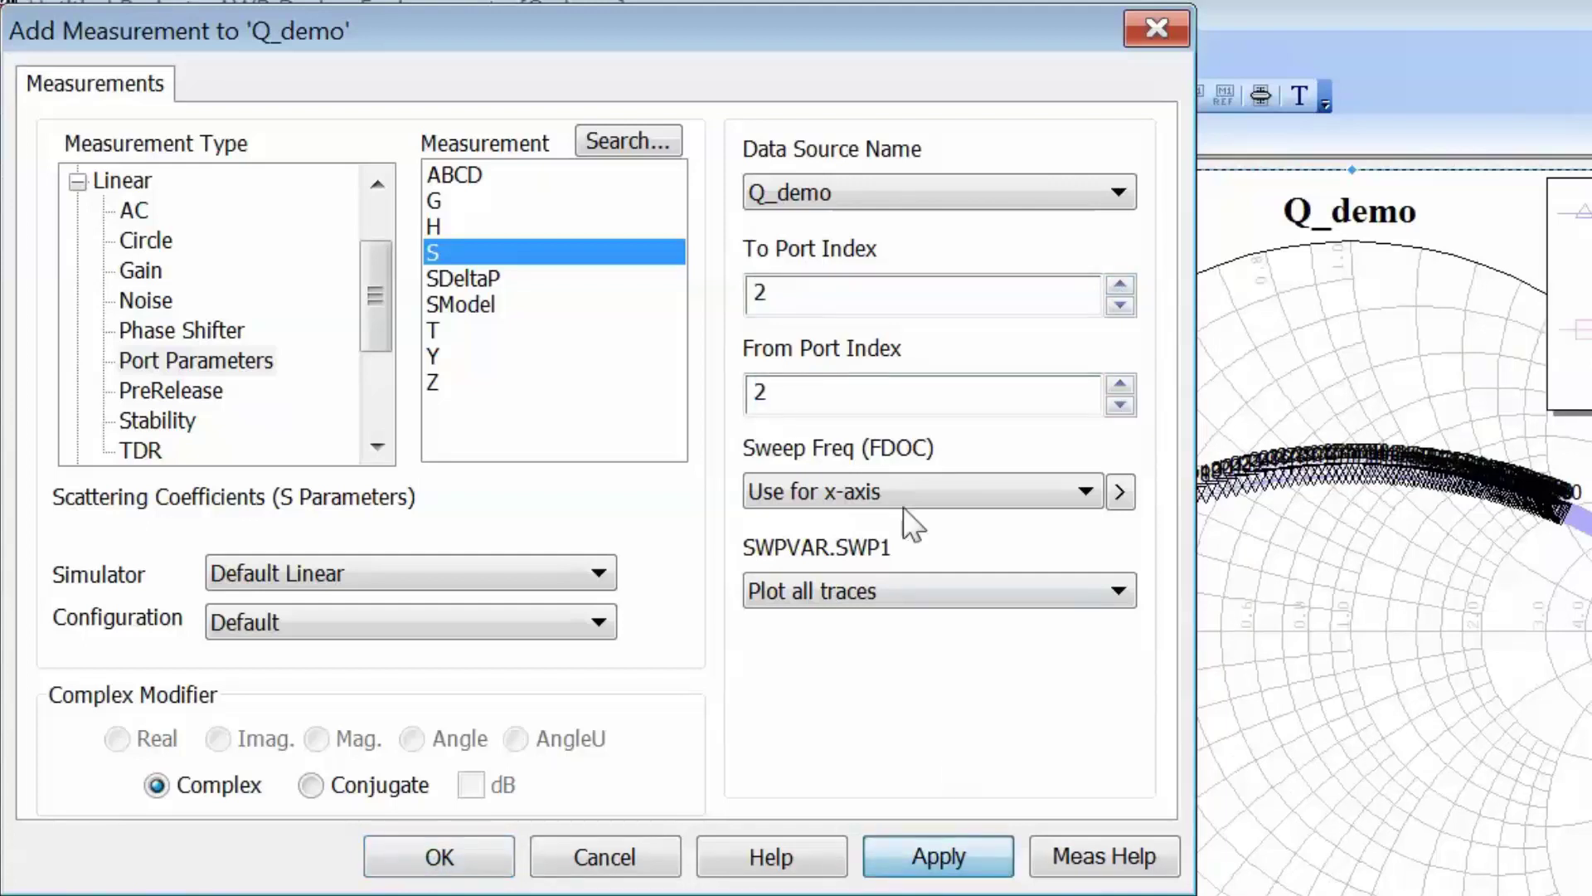
Add an S(3,3) measurement of Q_demo by setting both port indices to 3, and finish adding measurements.
click(1122, 285)
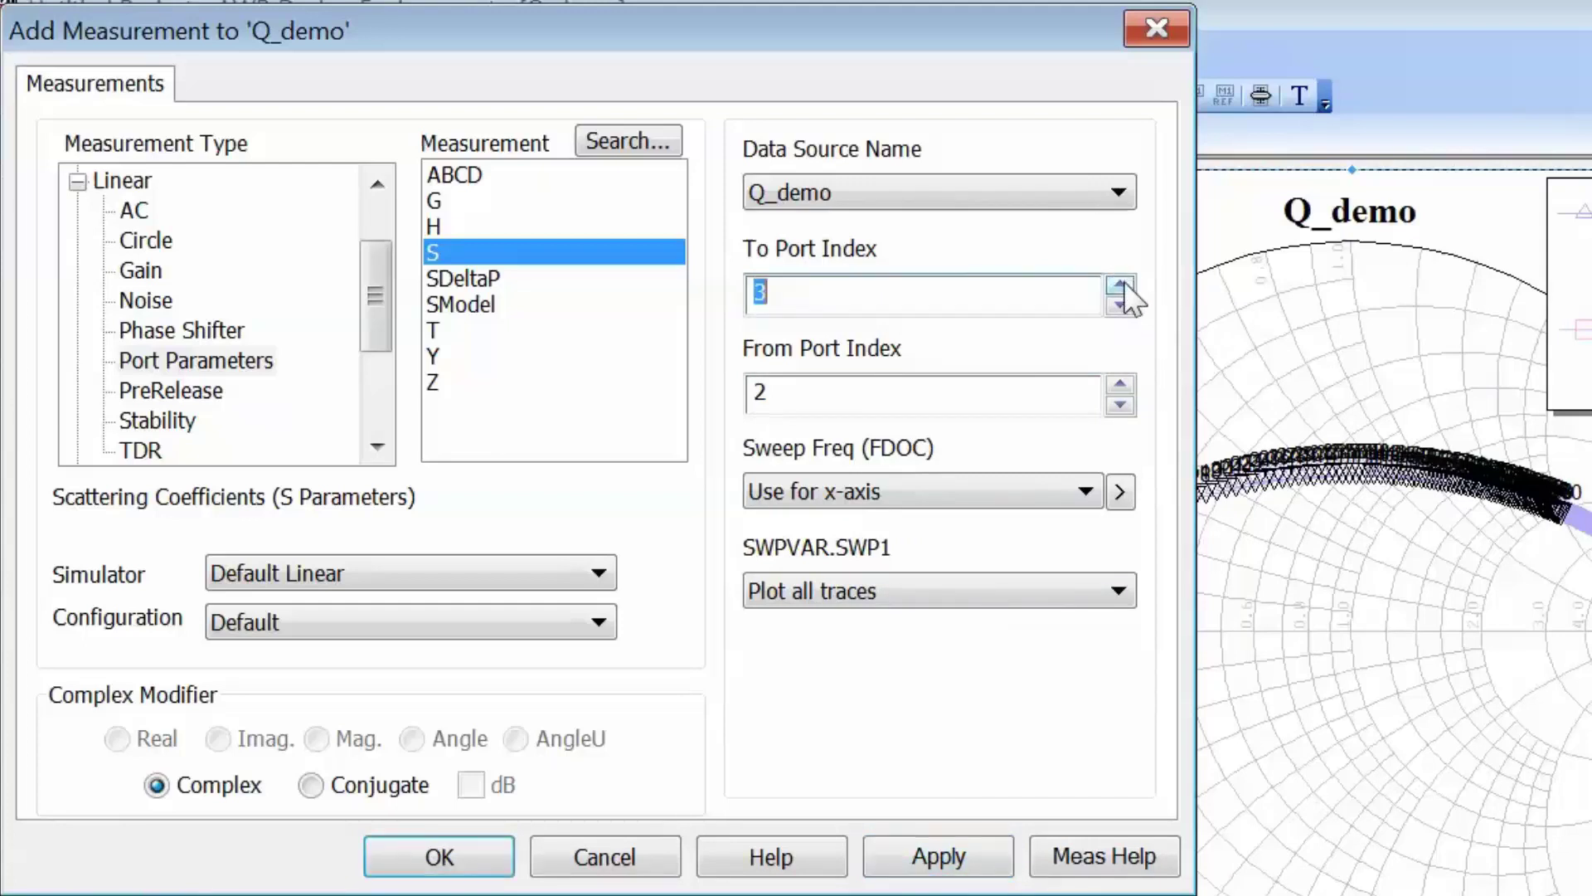
click(1121, 384)
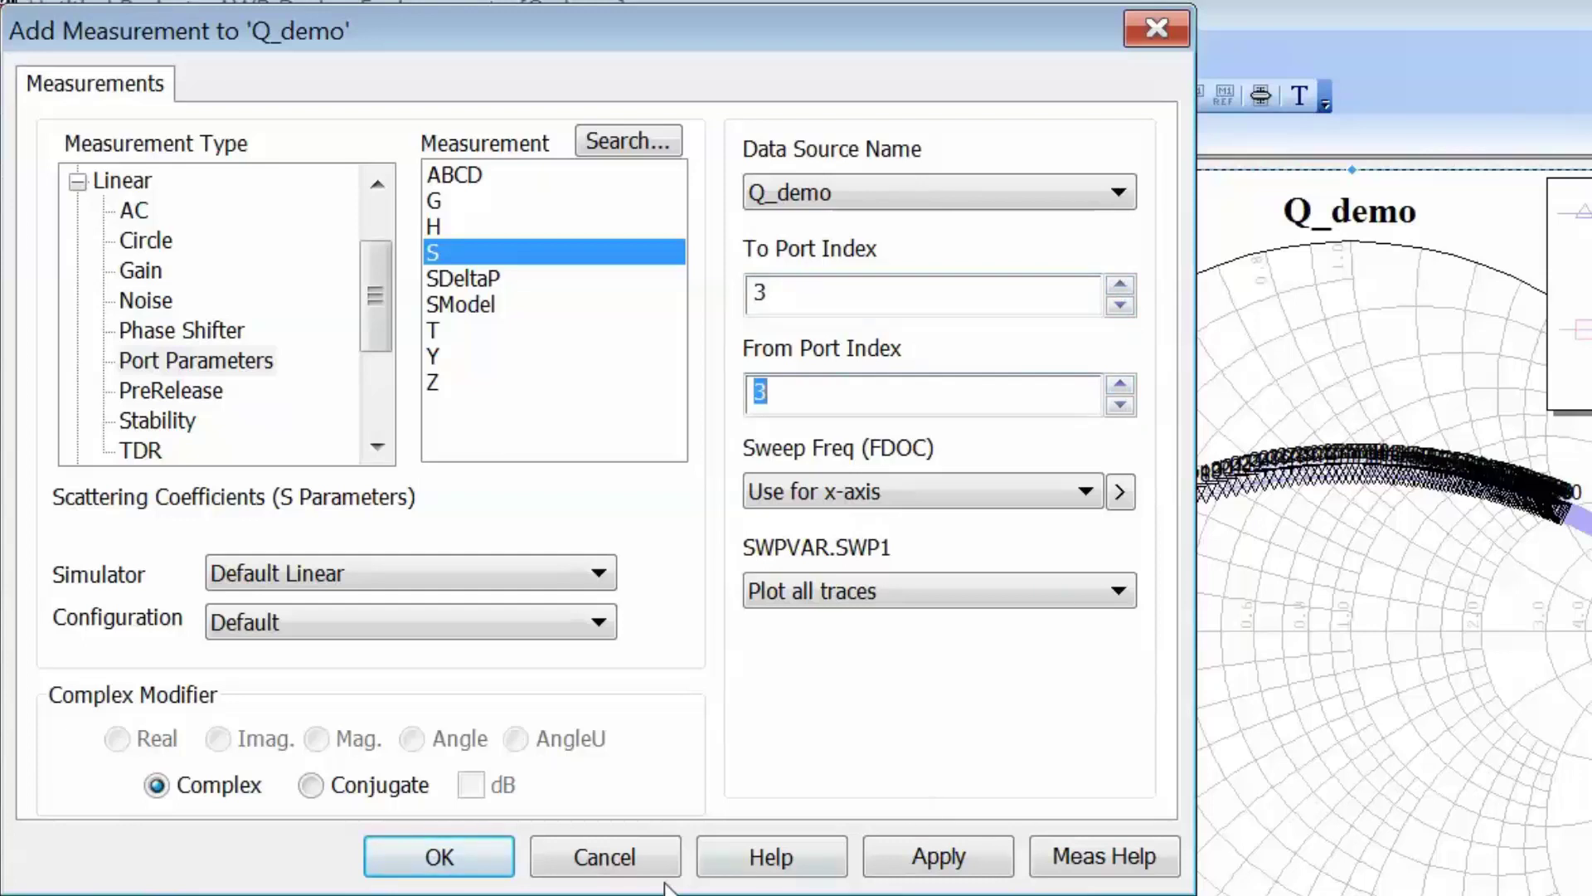
click(914, 855)
click(465, 857)
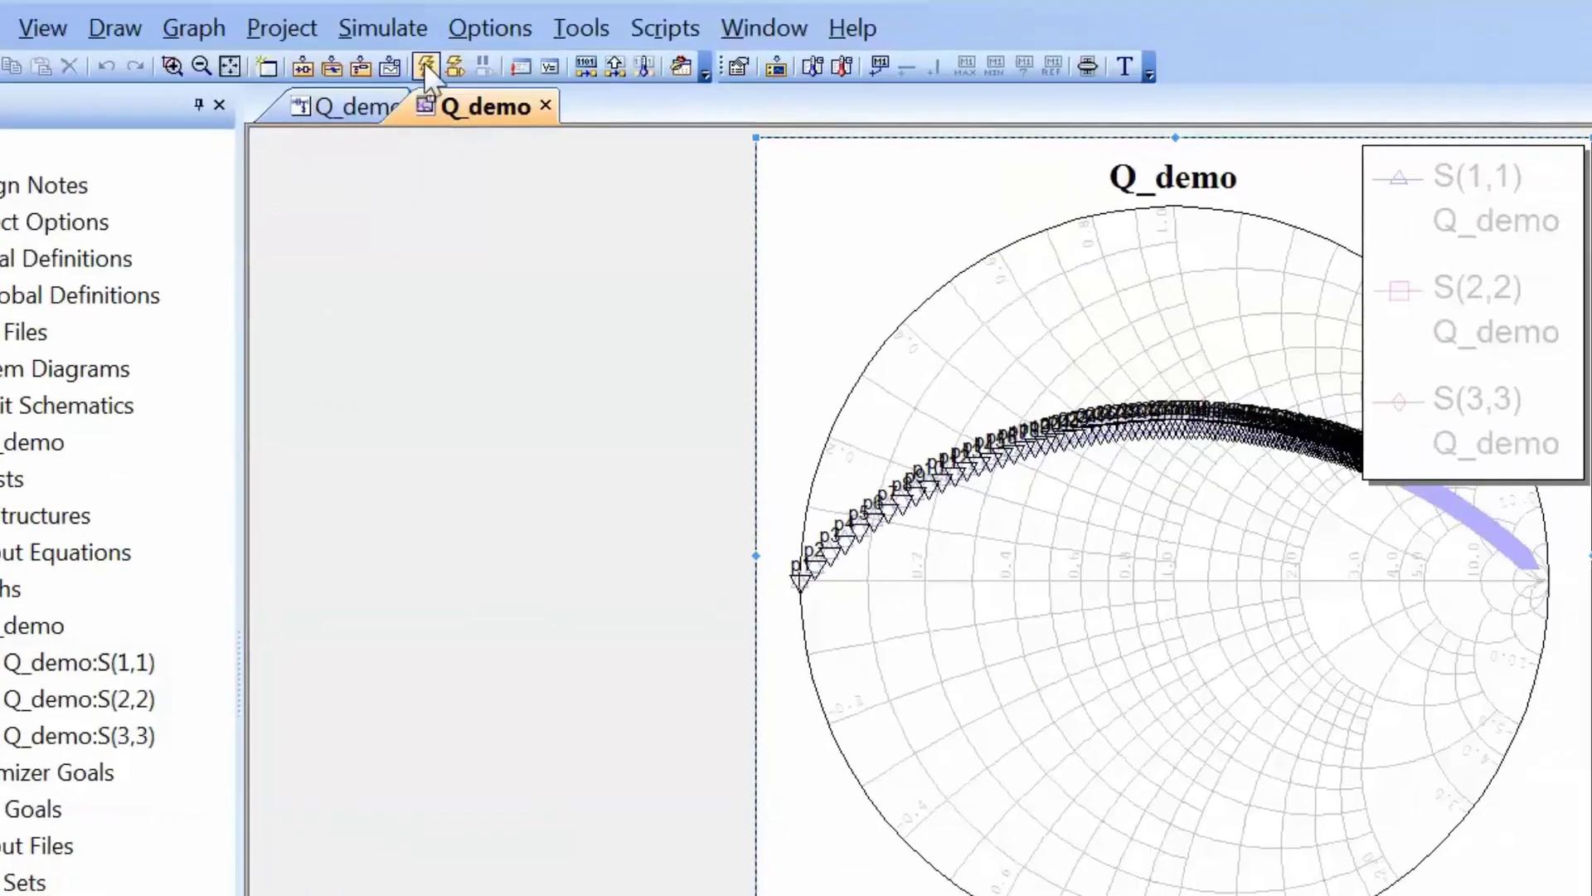
Run the simulation and move the graph legend into the lower half of the Smith chart, clear of the traces.
click(424, 62)
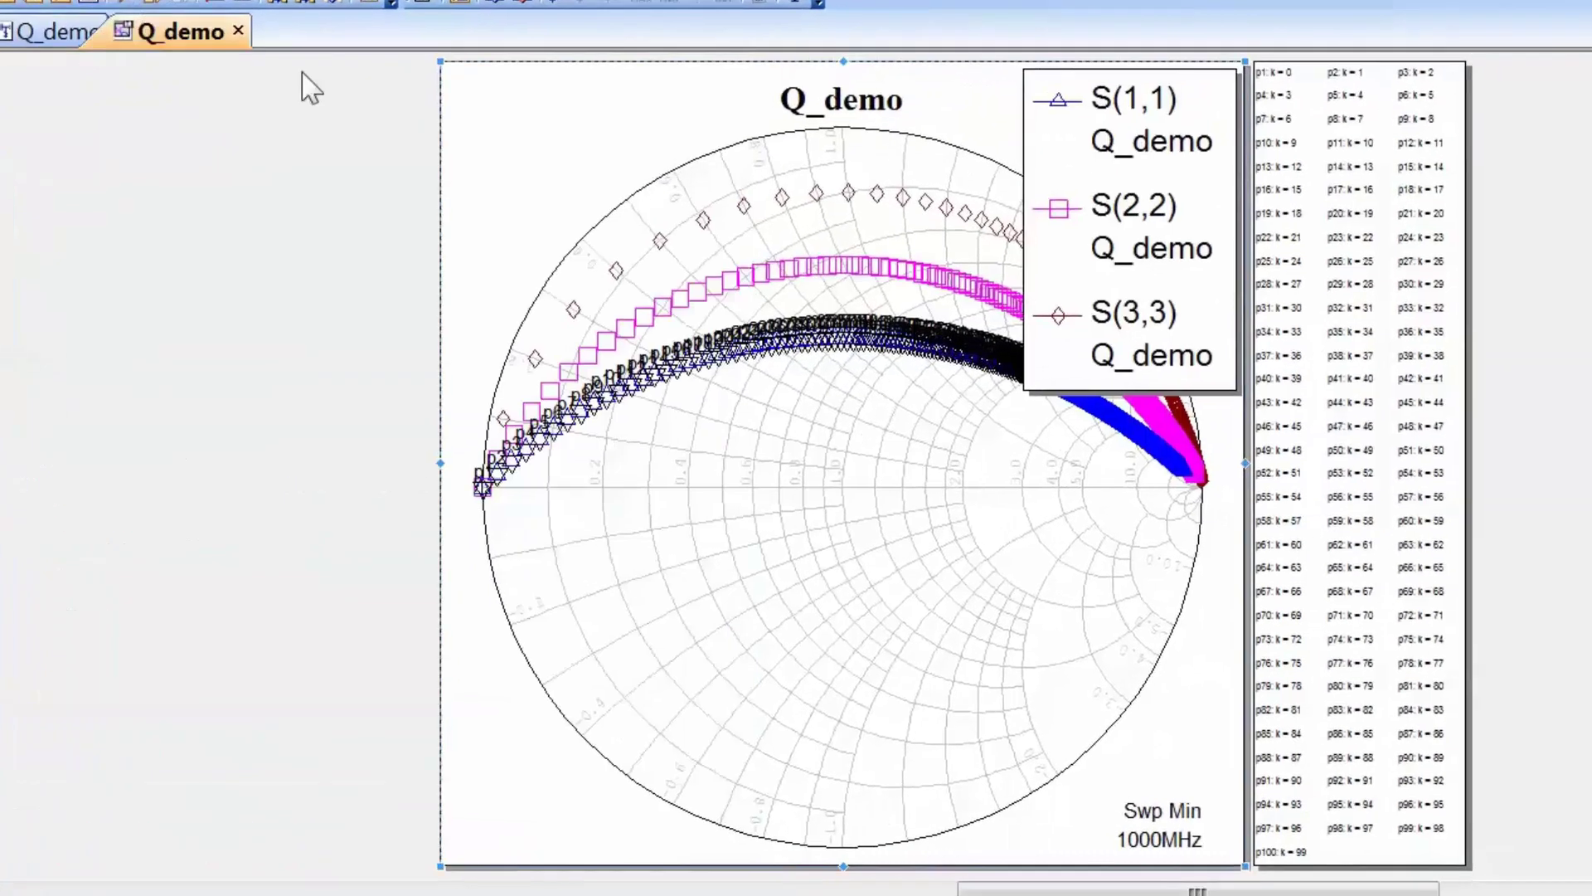
drag(1560, 166, 1373, 615)
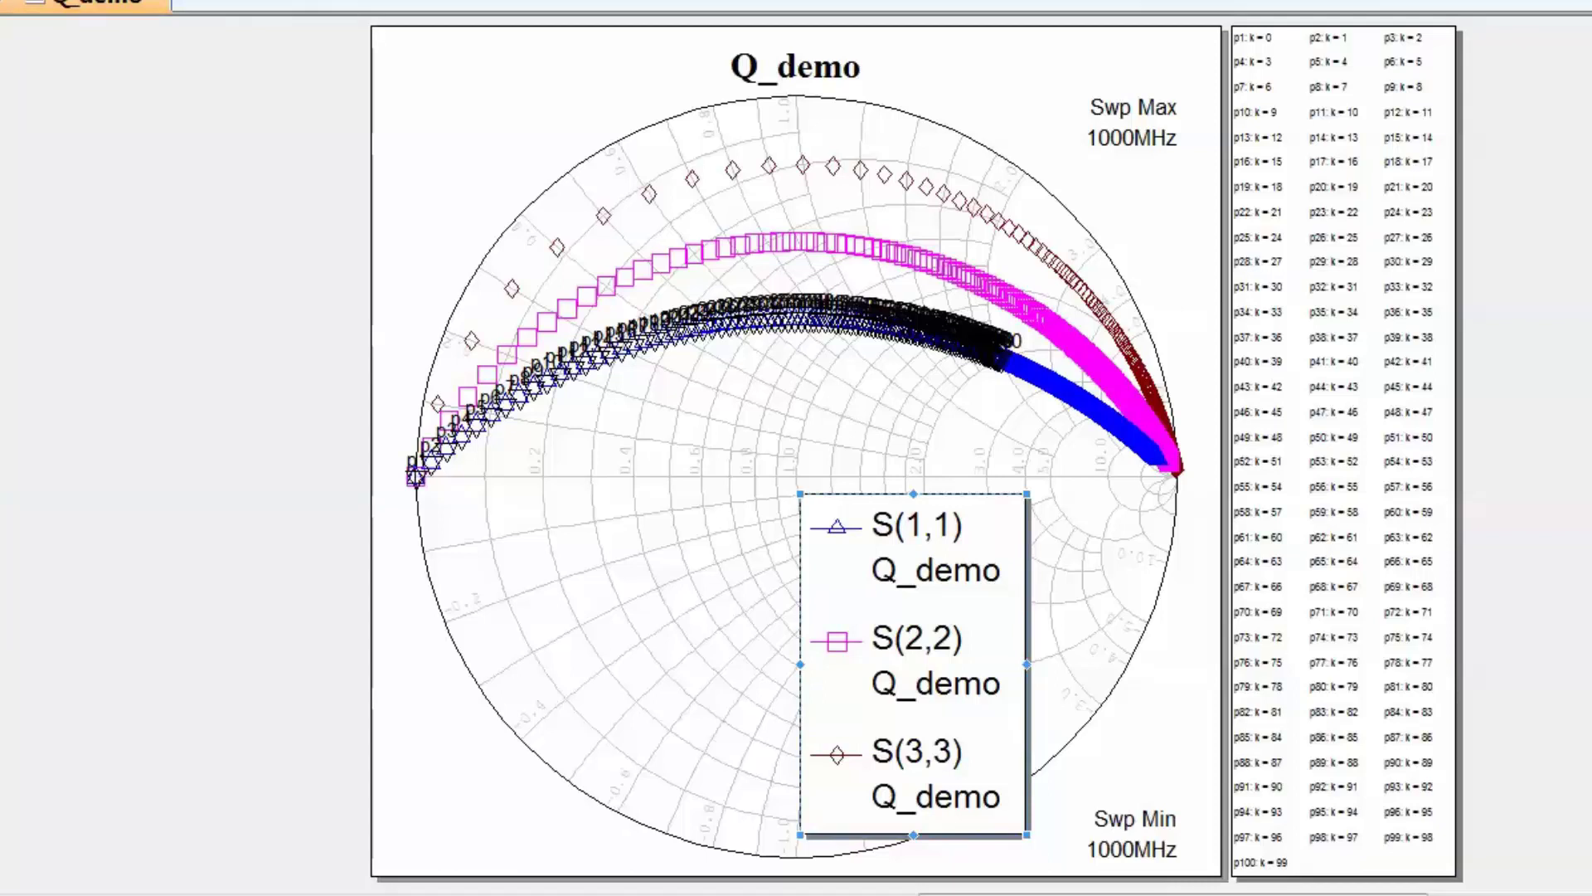
In the Q_demo schematic, set the reactance X of impedance Z1 to -k.
click(20, 4)
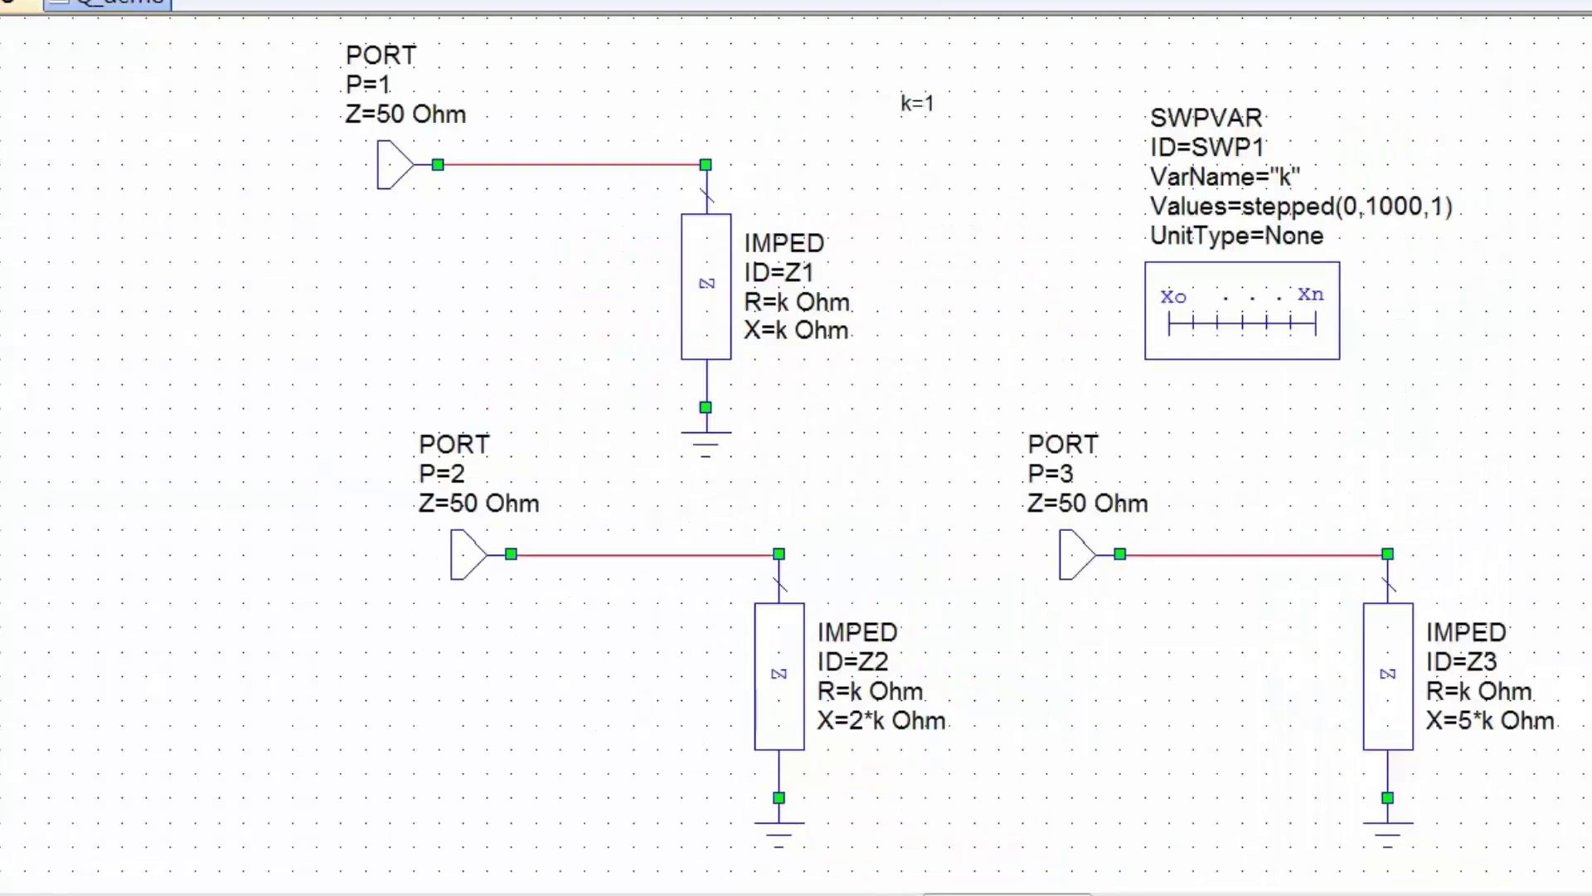
click(789, 331)
double_click(790, 330)
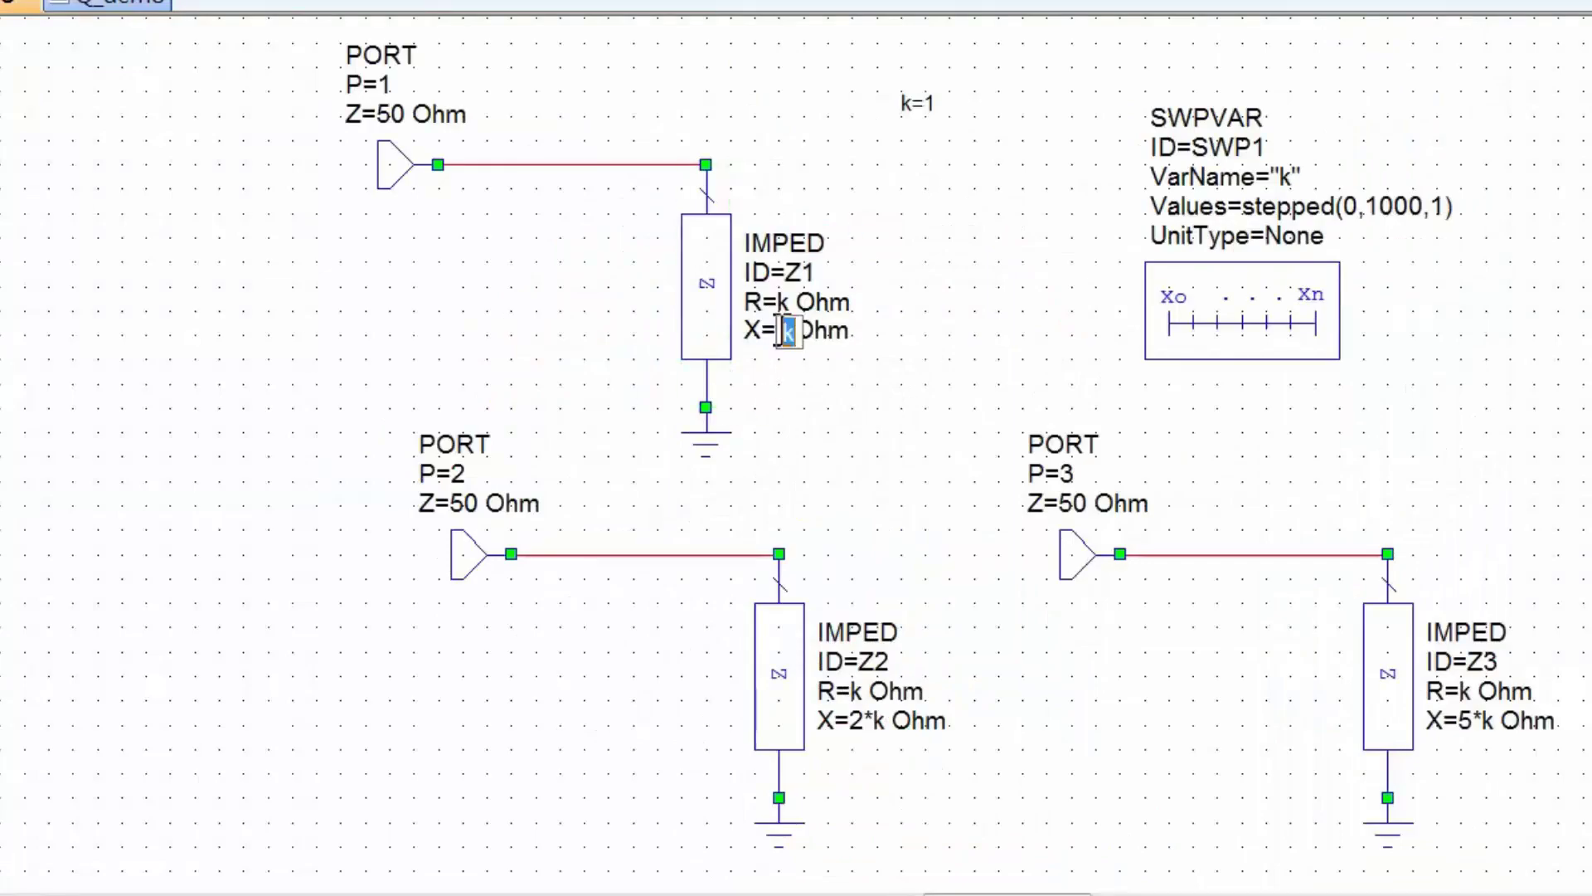
click(784, 332)
text(-)
click(884, 481)
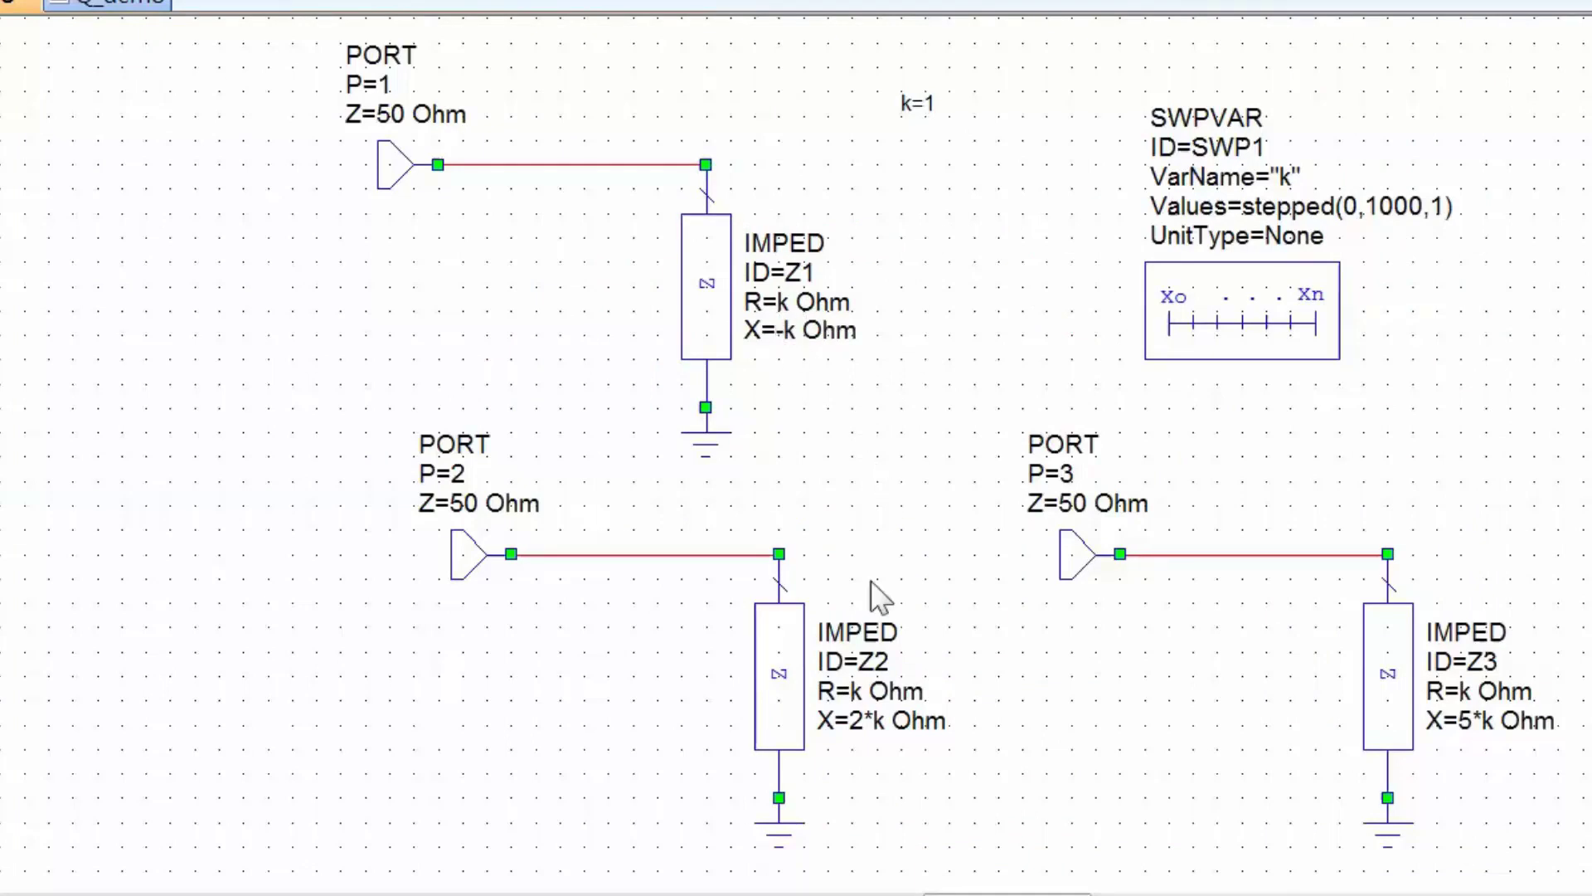
Set the reactance X of impedance Z2 to -2*k and that of impedance Z3 to -5*k.
click(860, 722)
text(-)
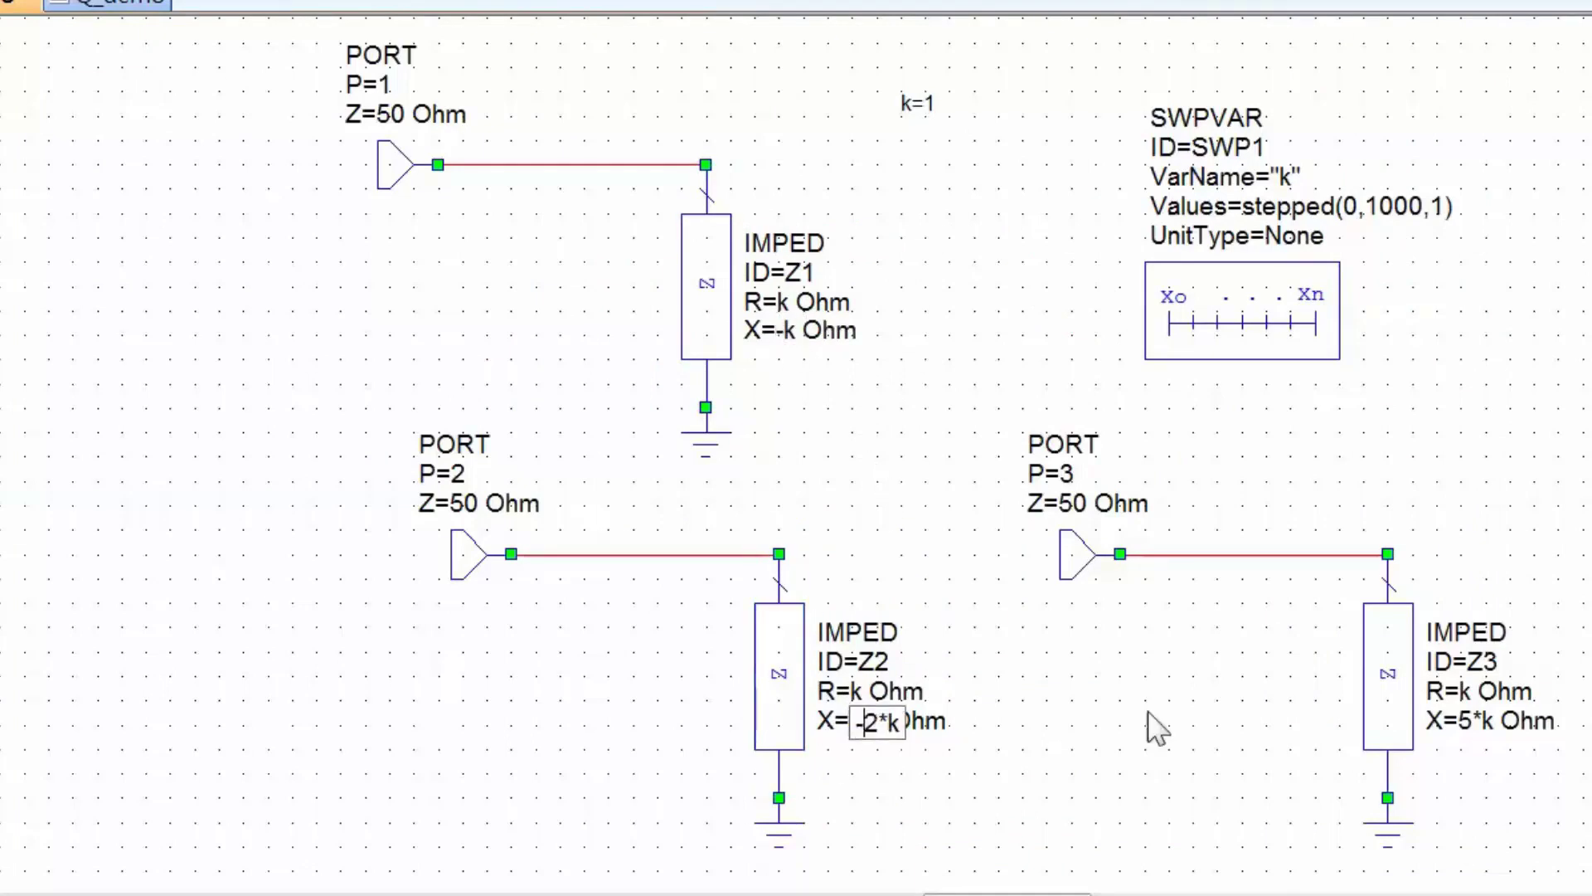
double_click(1462, 721)
click(1461, 722)
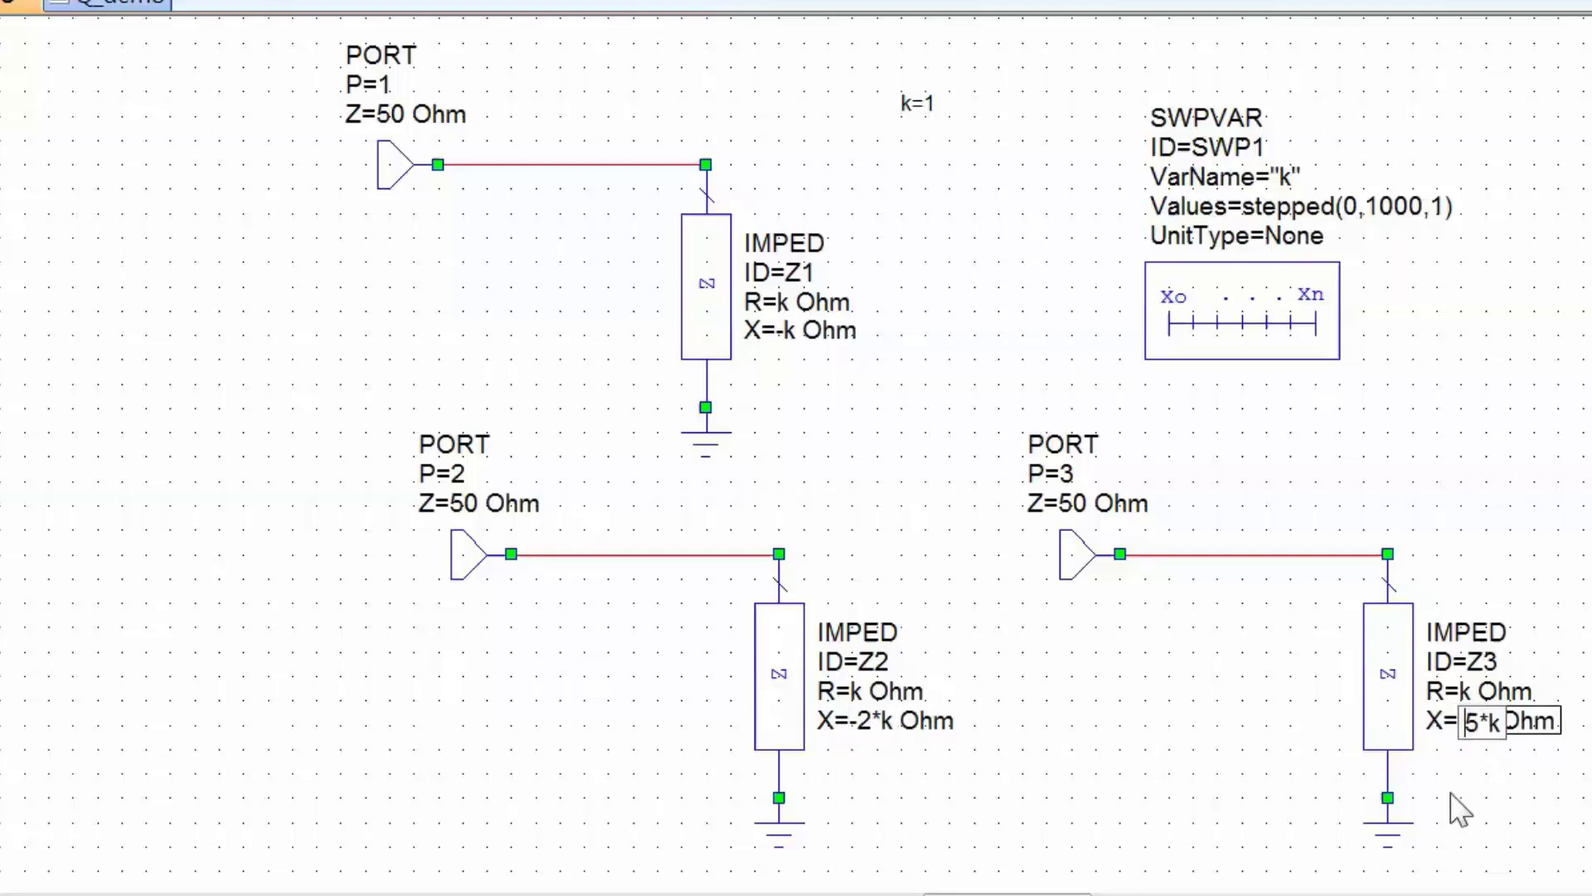
text(-)
click(1474, 804)
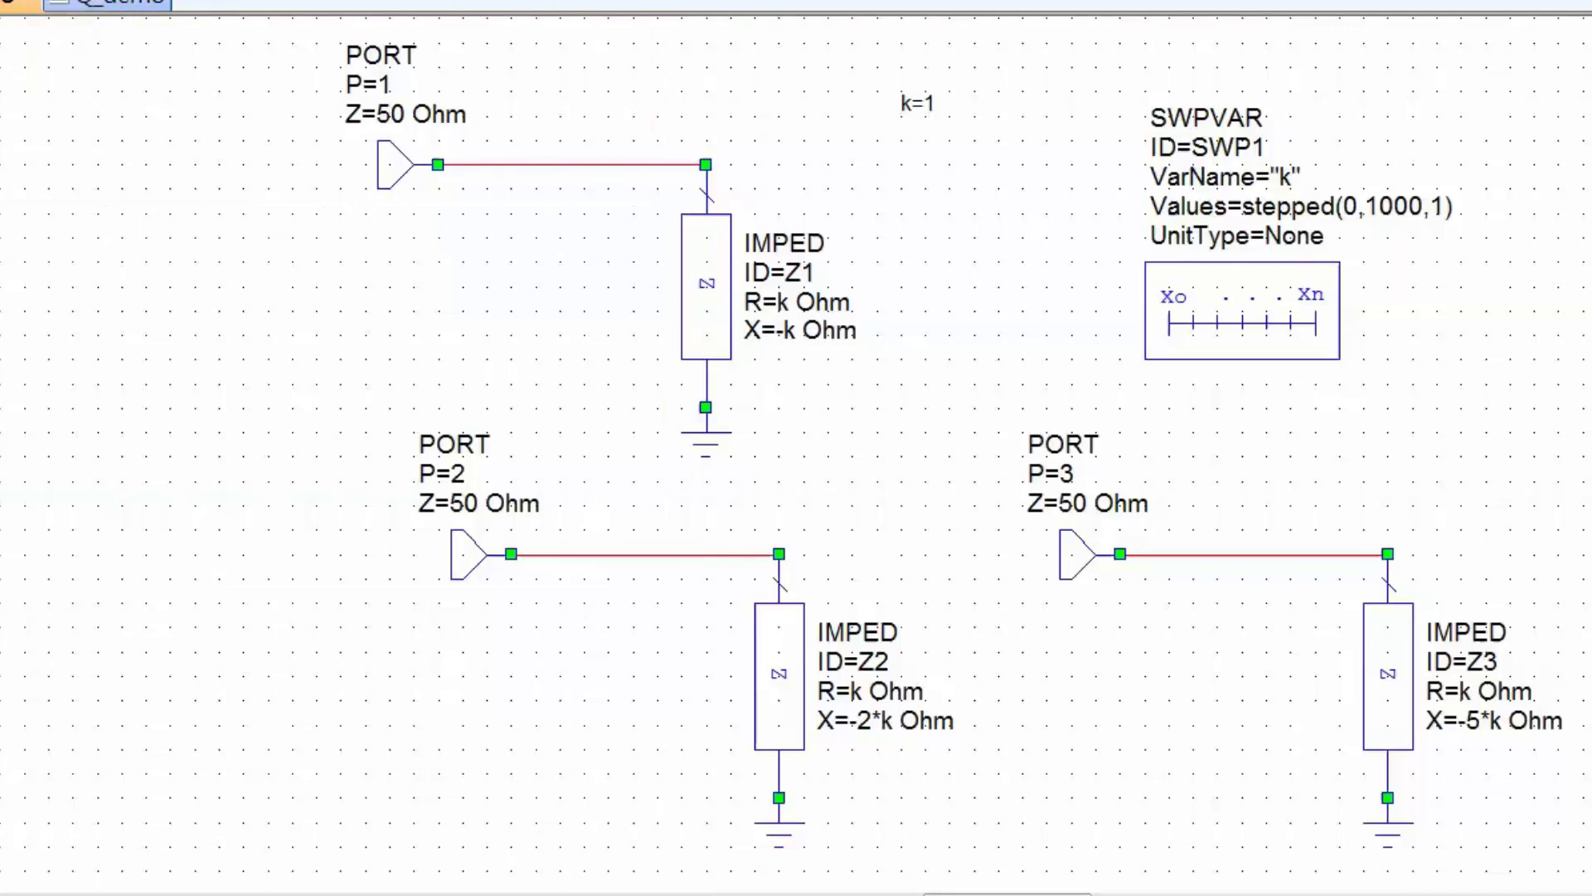
Simulate the Q_demo graph with the negative reactances and move its legend beside the chart's upper half, clear of the traces.
click(85, 6)
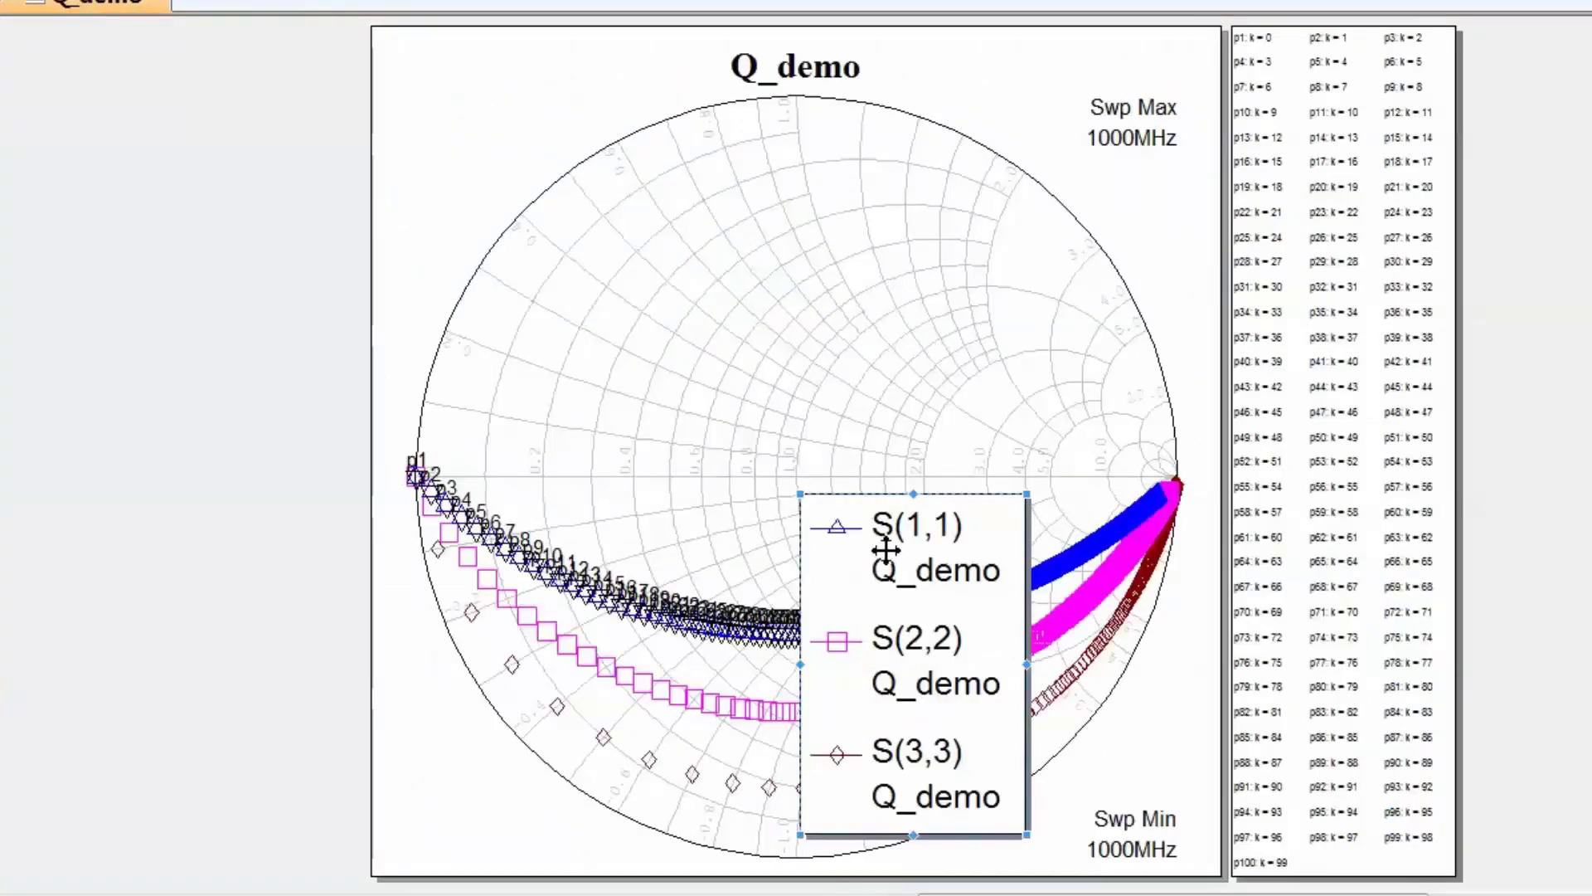
drag(887, 550, 697, 190)
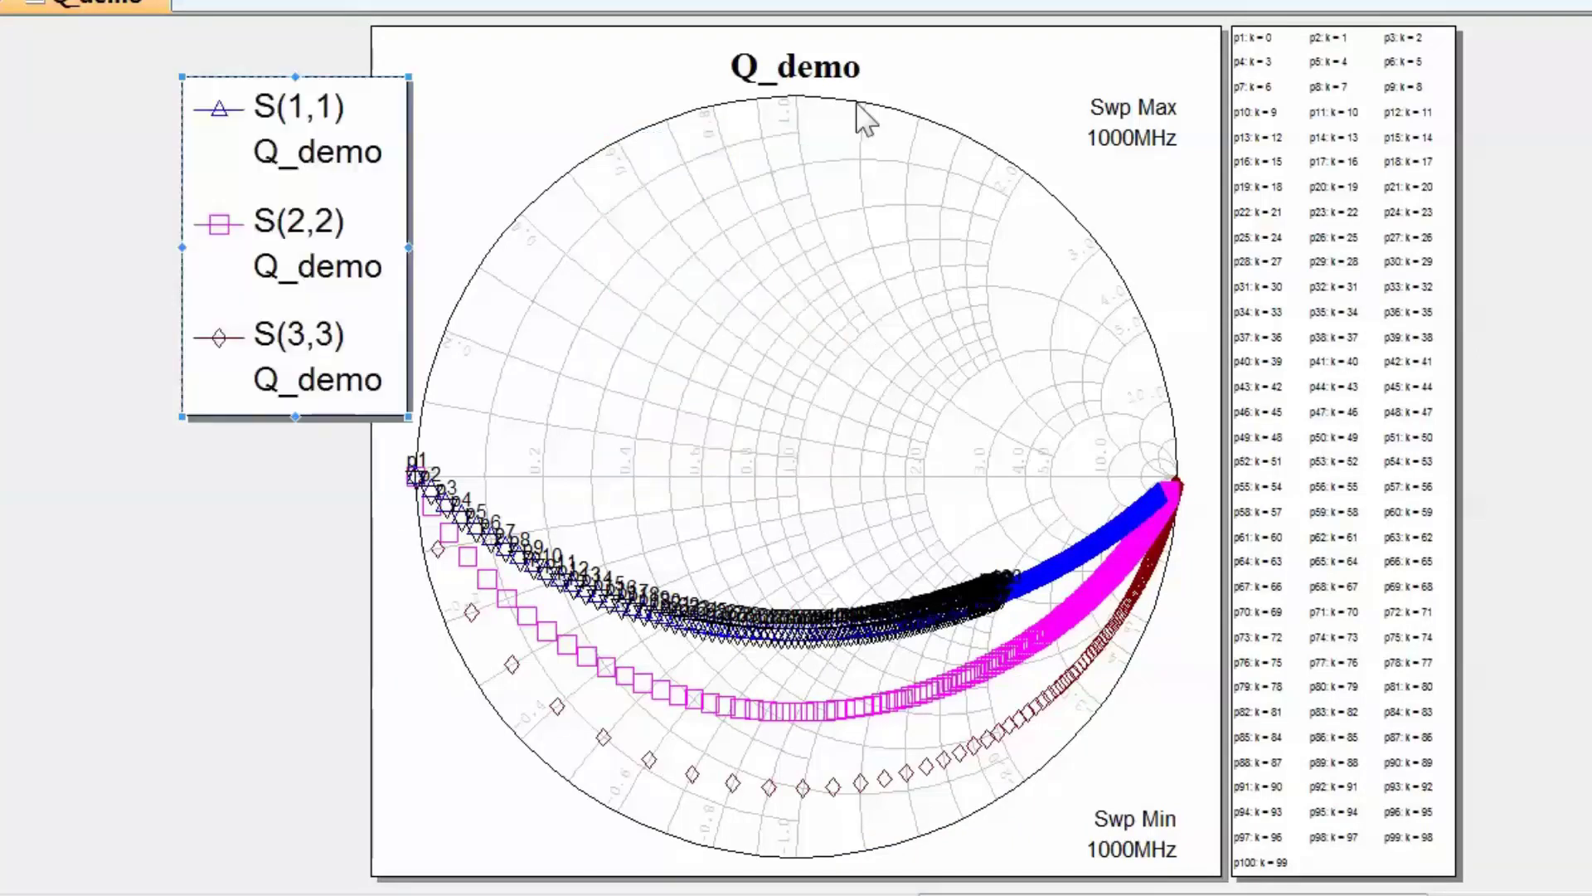
click(506, 77)
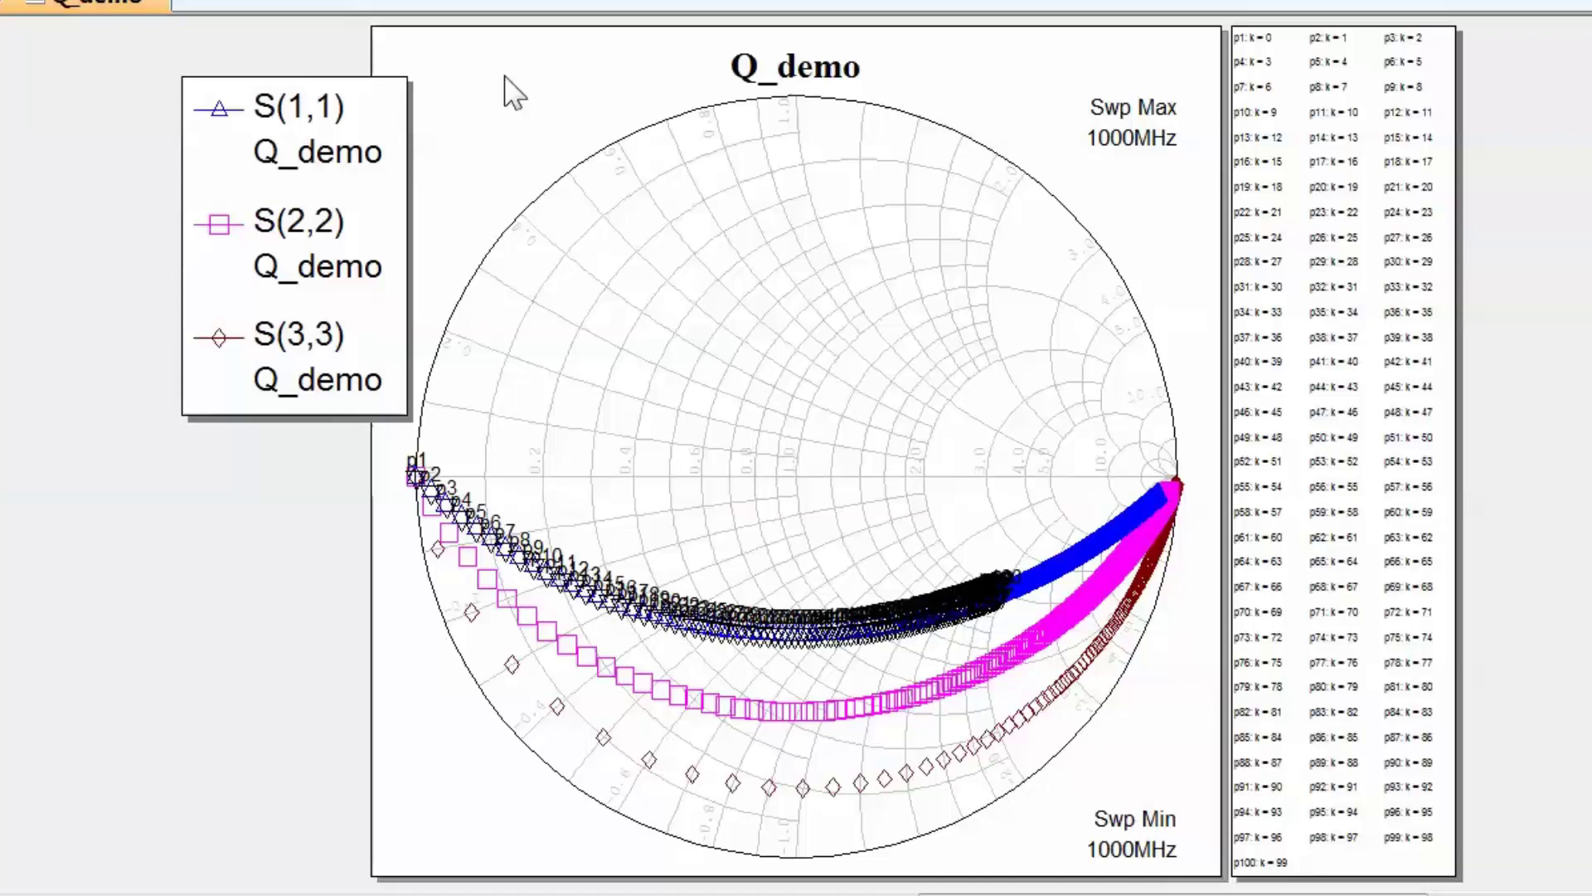
Add a linear Circle measurement Q_CONT with Q set to 1 to the Q_demo Smith chart, using Q_demo as source.
right_click(736, 320)
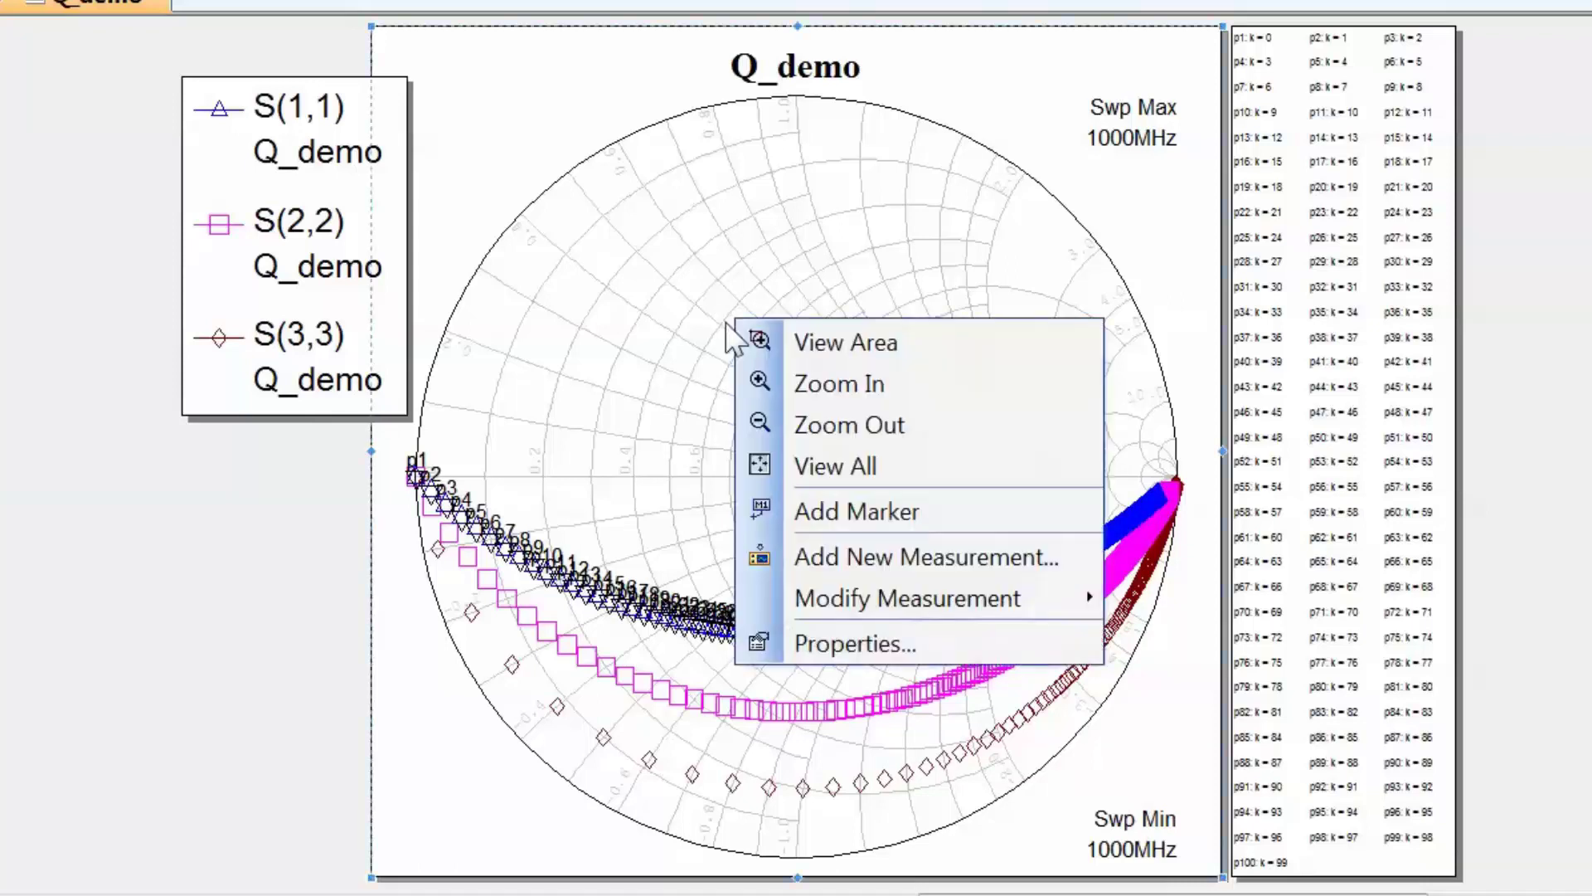
click(923, 557)
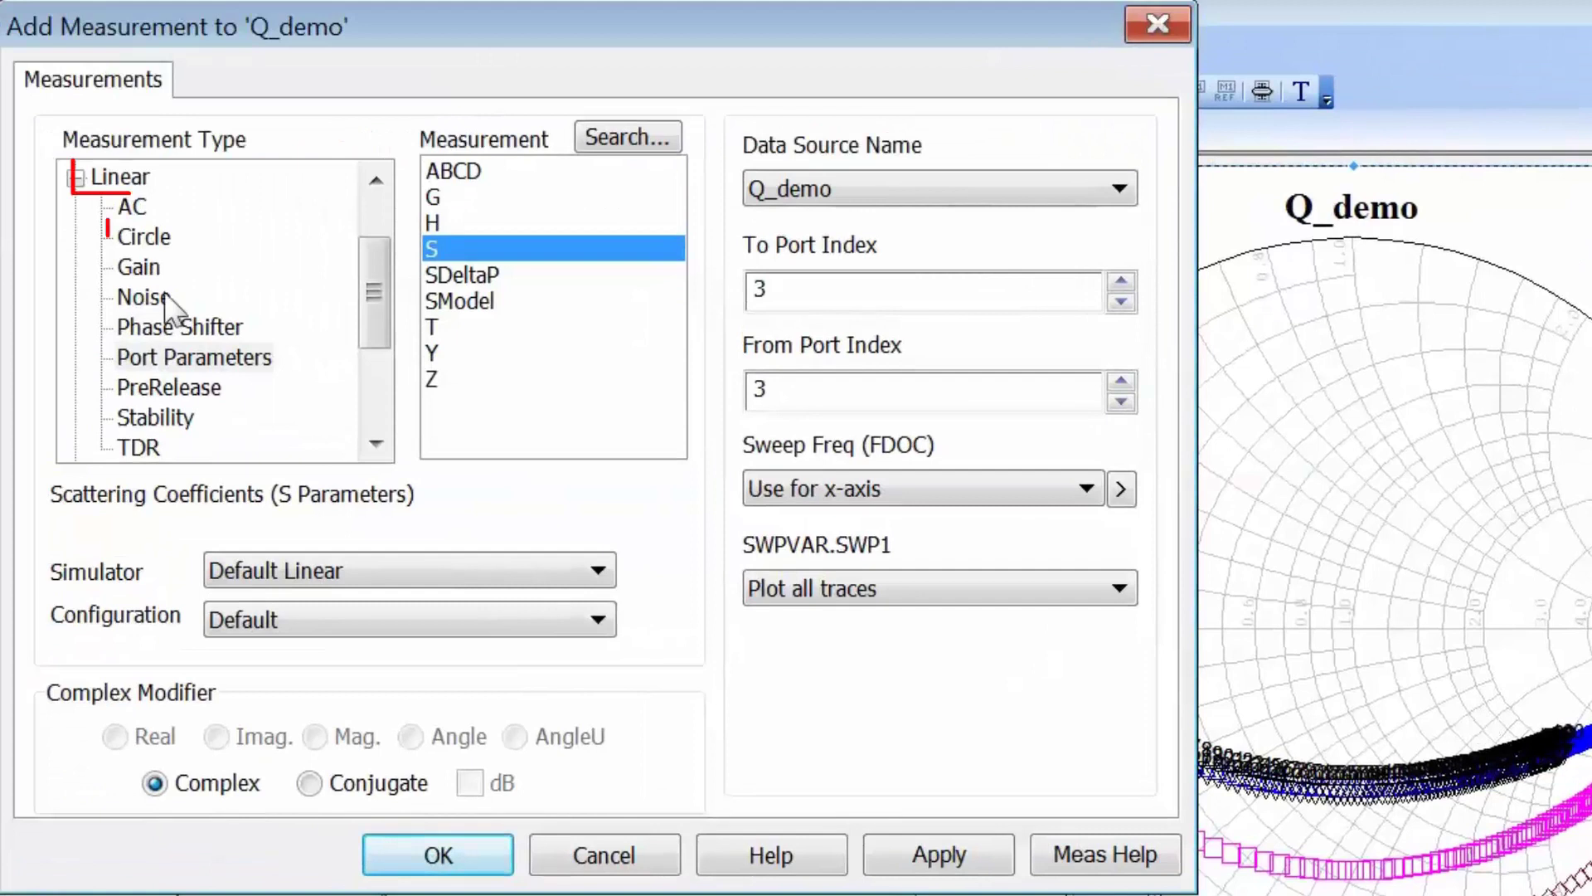
click(161, 239)
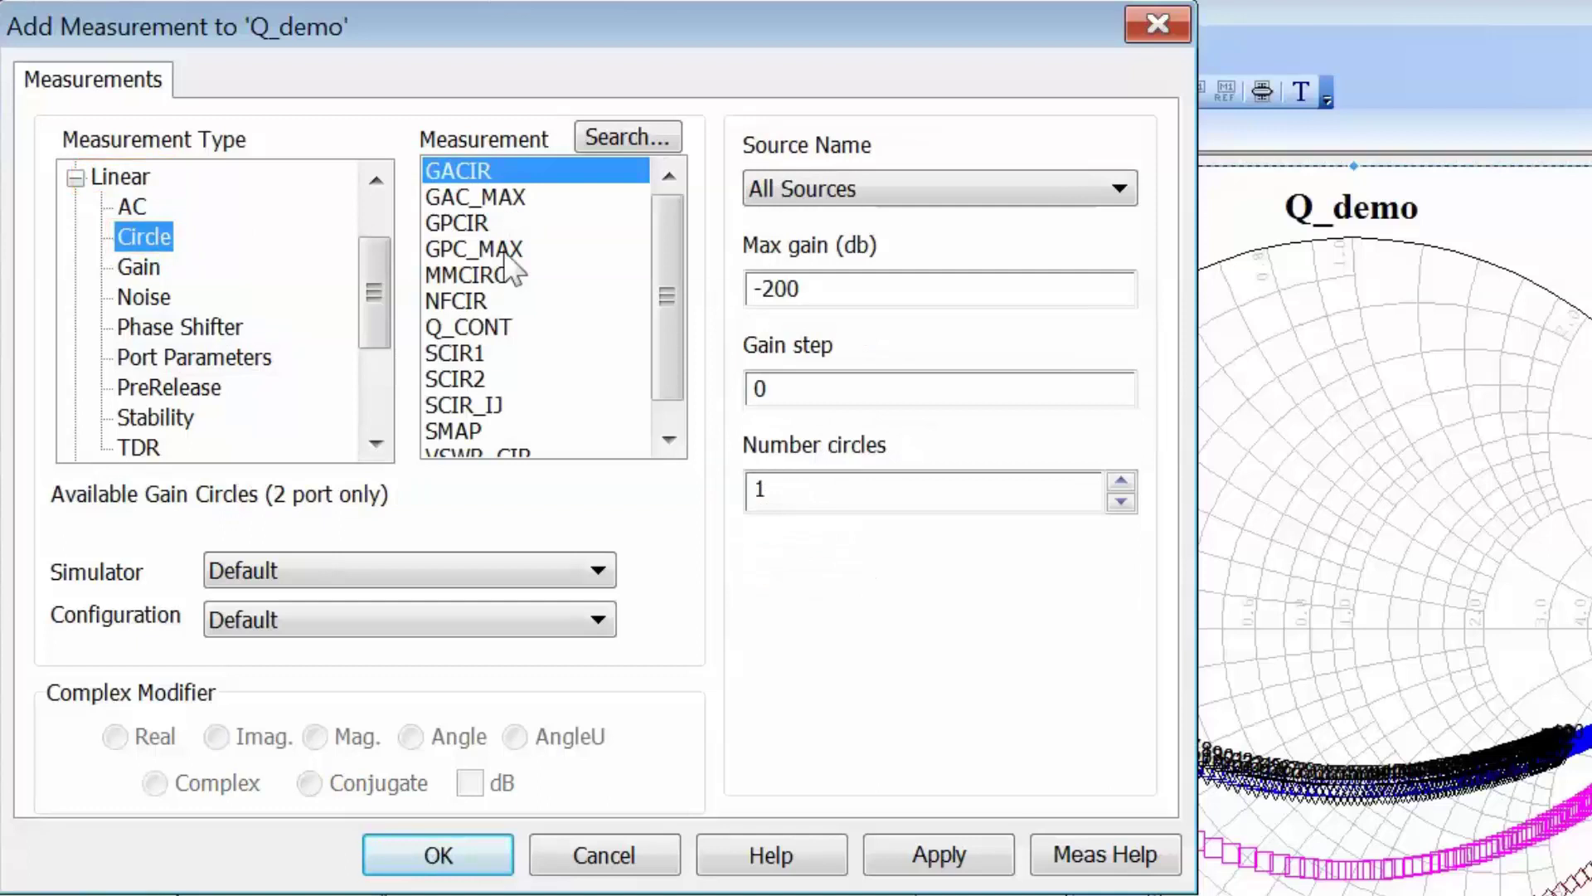
click(471, 329)
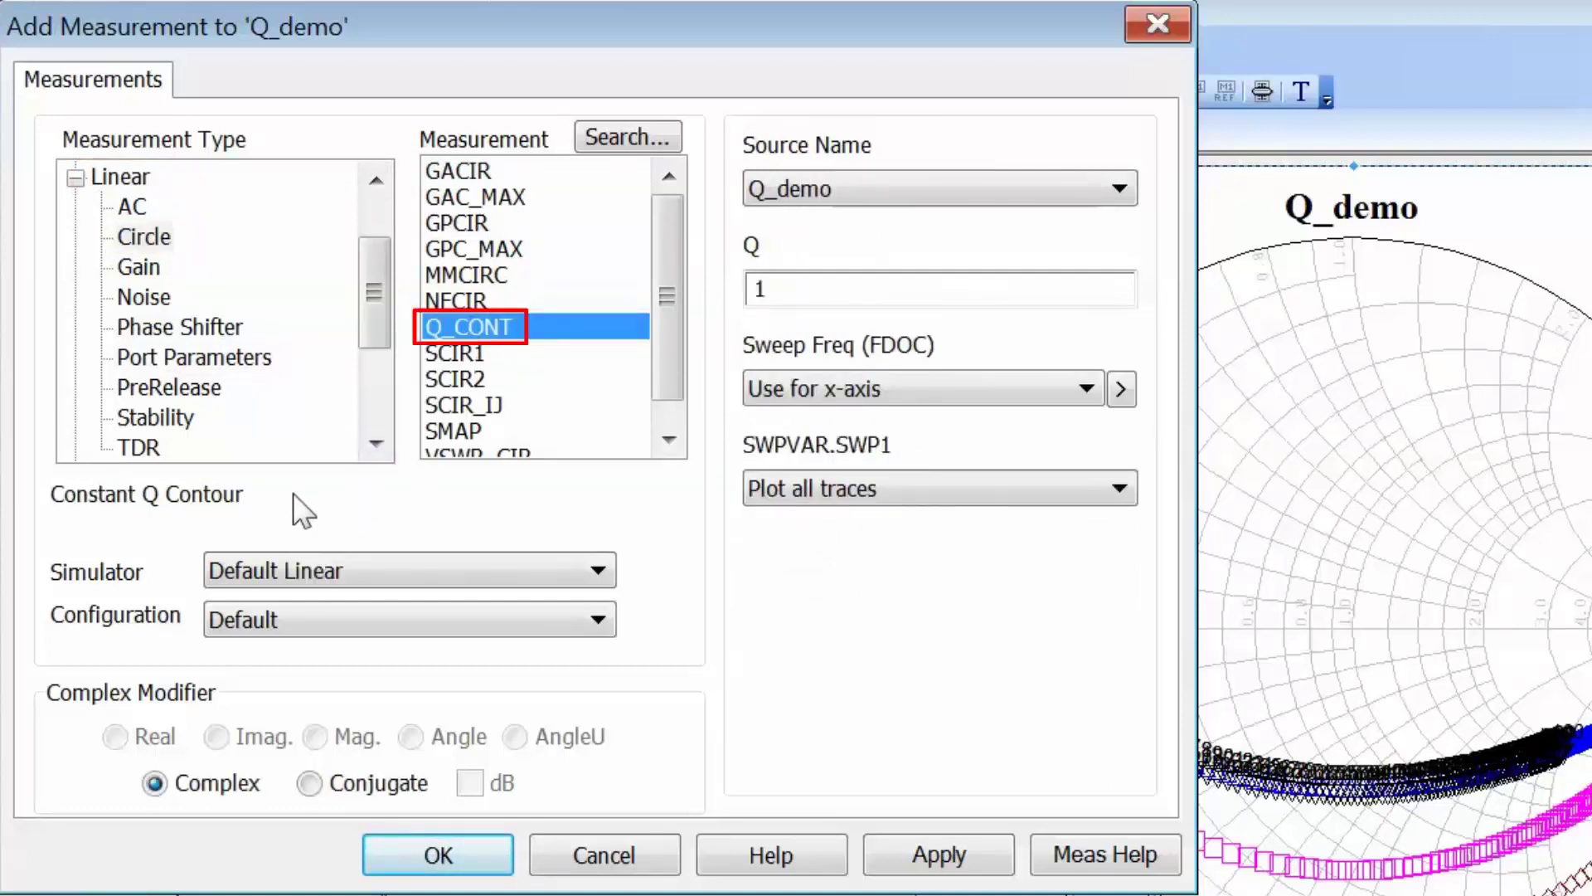
click(770, 286)
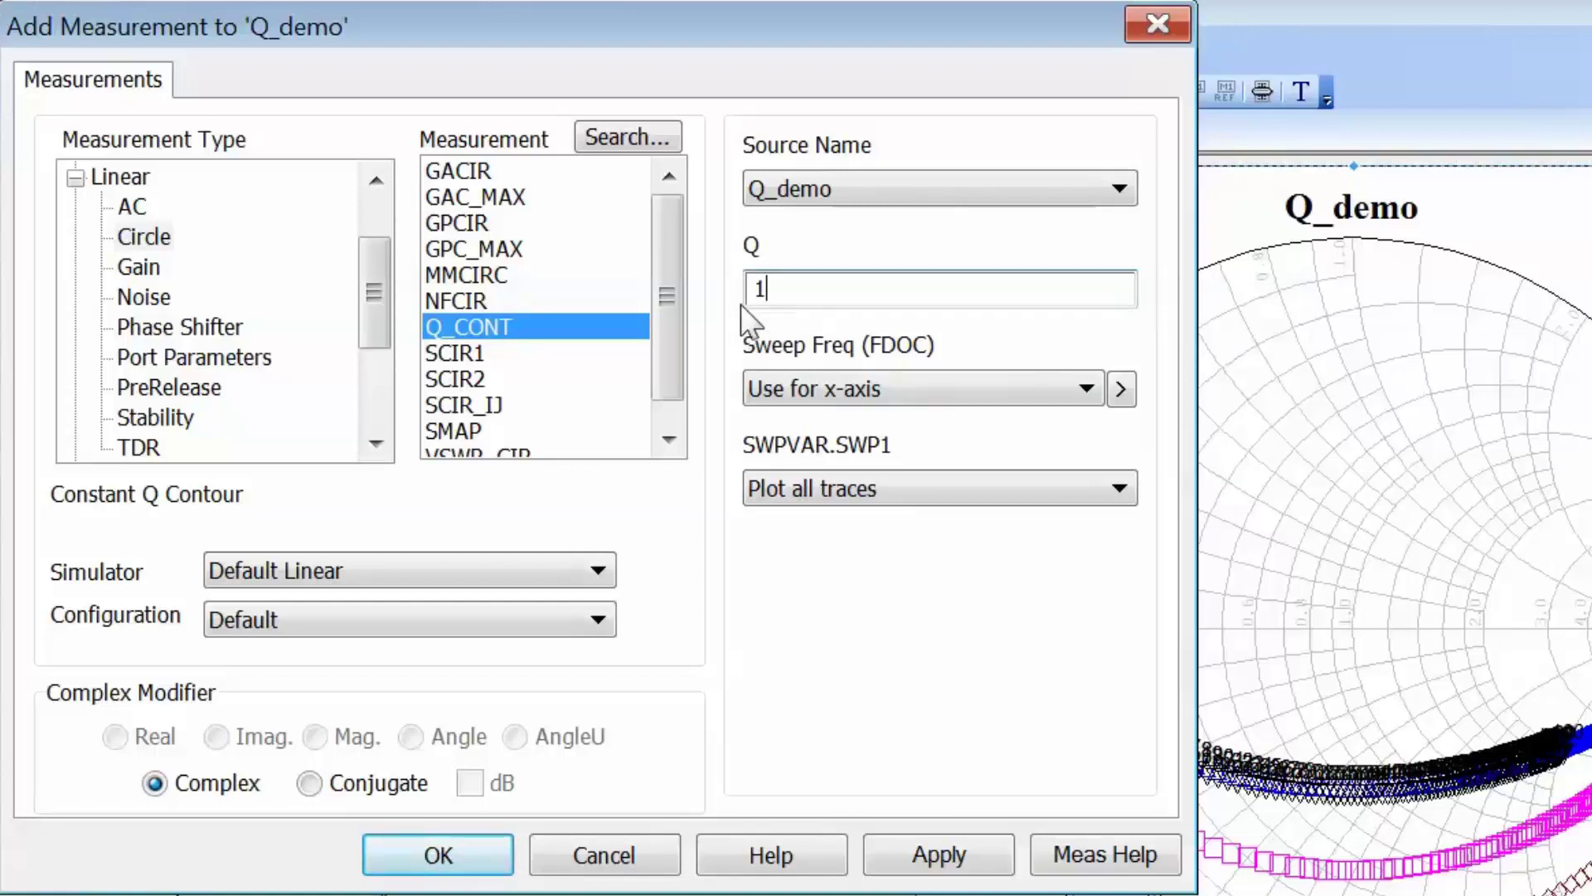
click(915, 870)
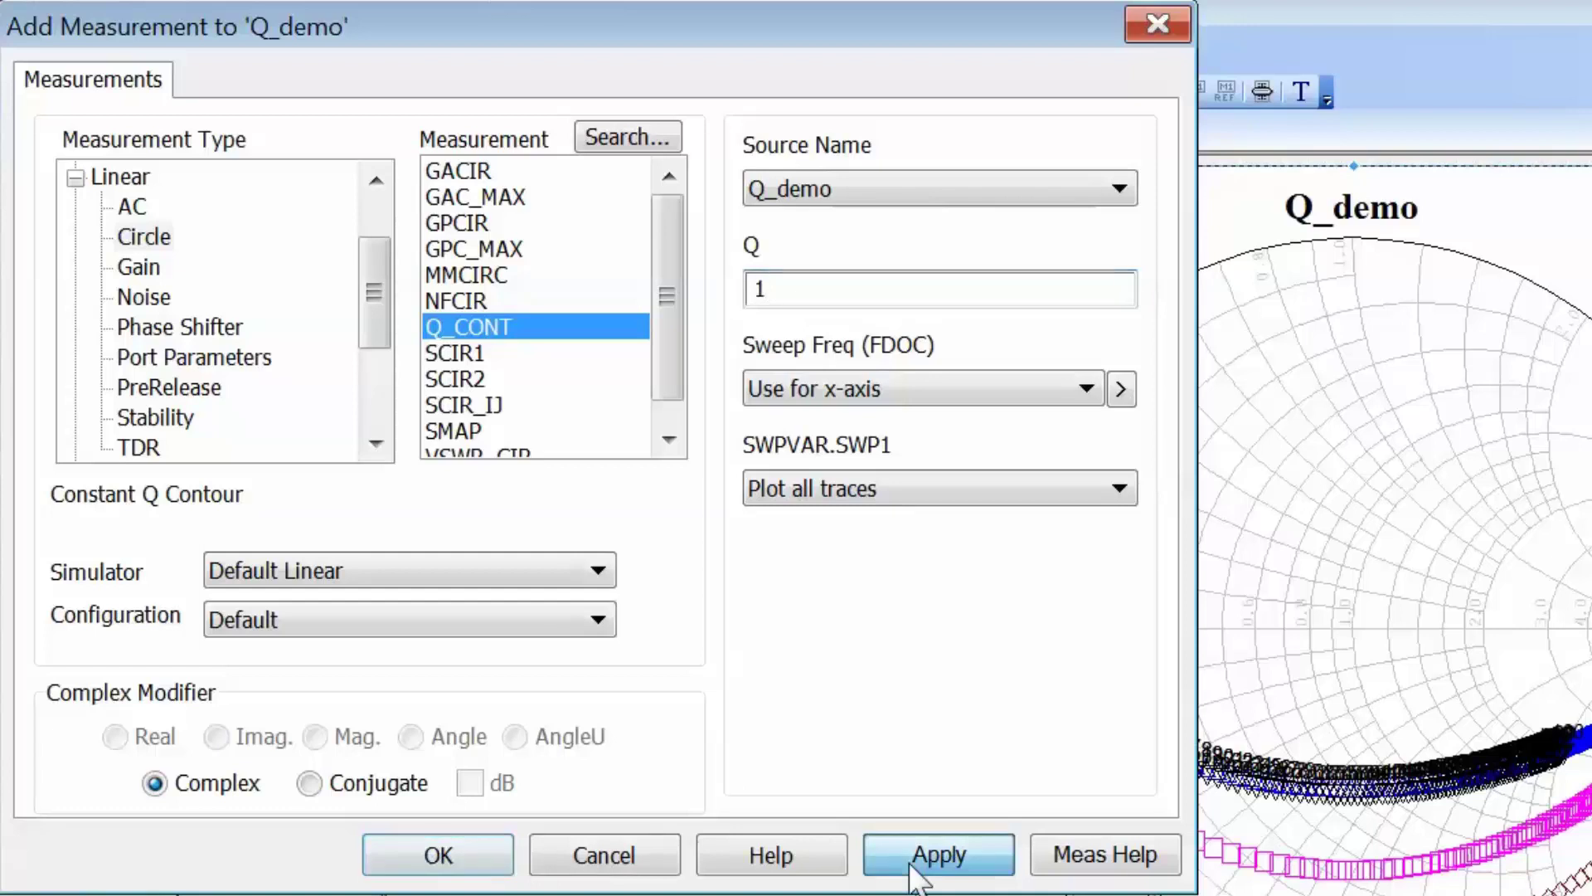
Add two more Q_CONT measurements of Q_demo with Q set to 2 and 5, and finish adding measurements.
double_click(786, 288)
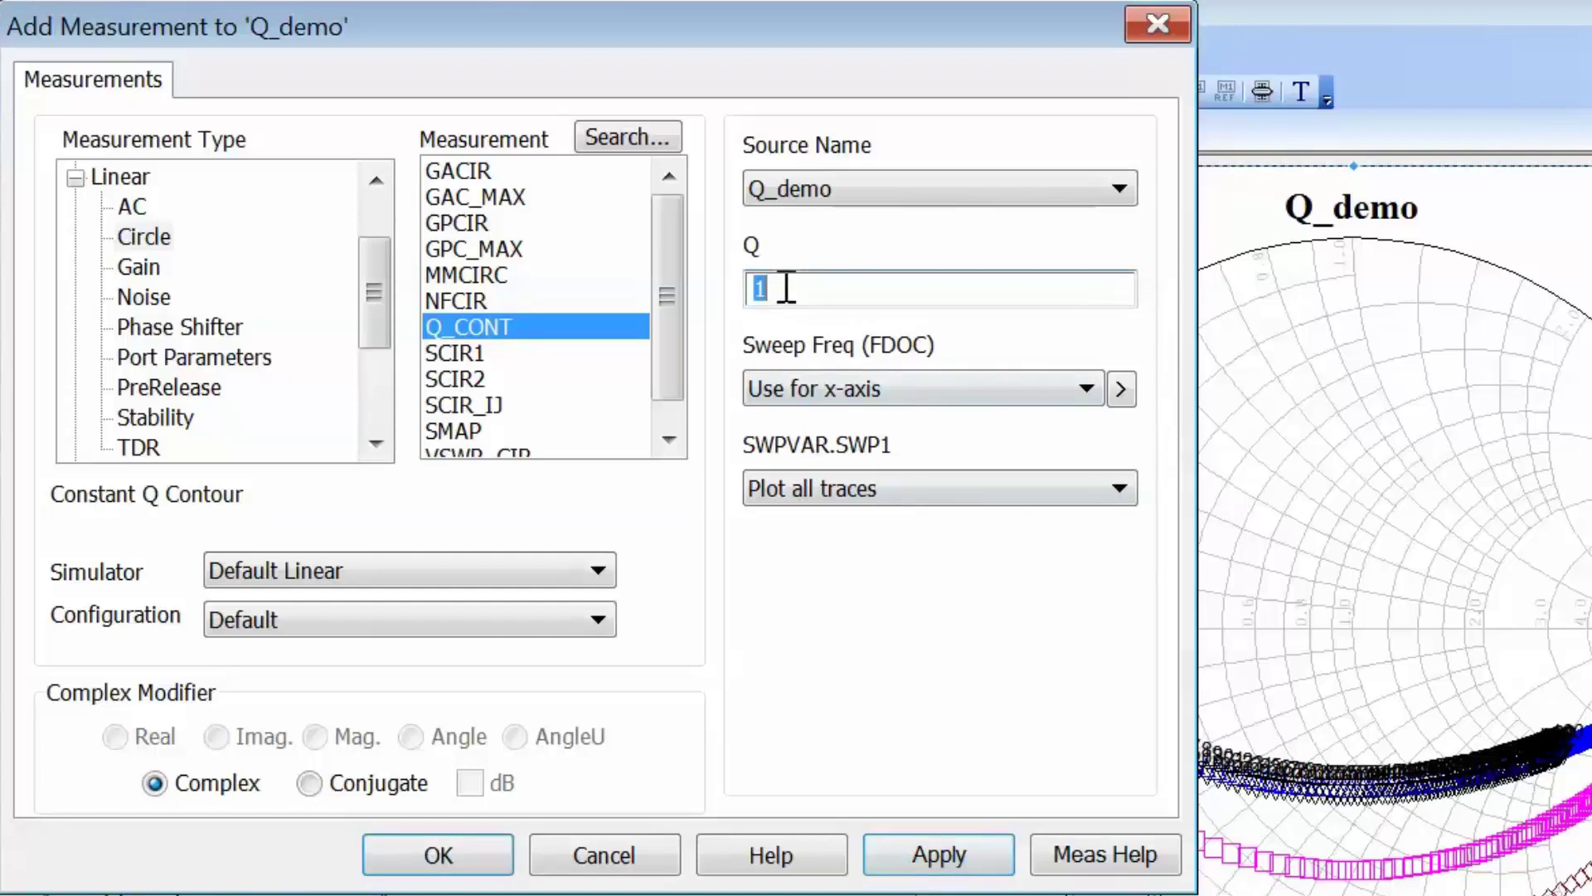
text(2)
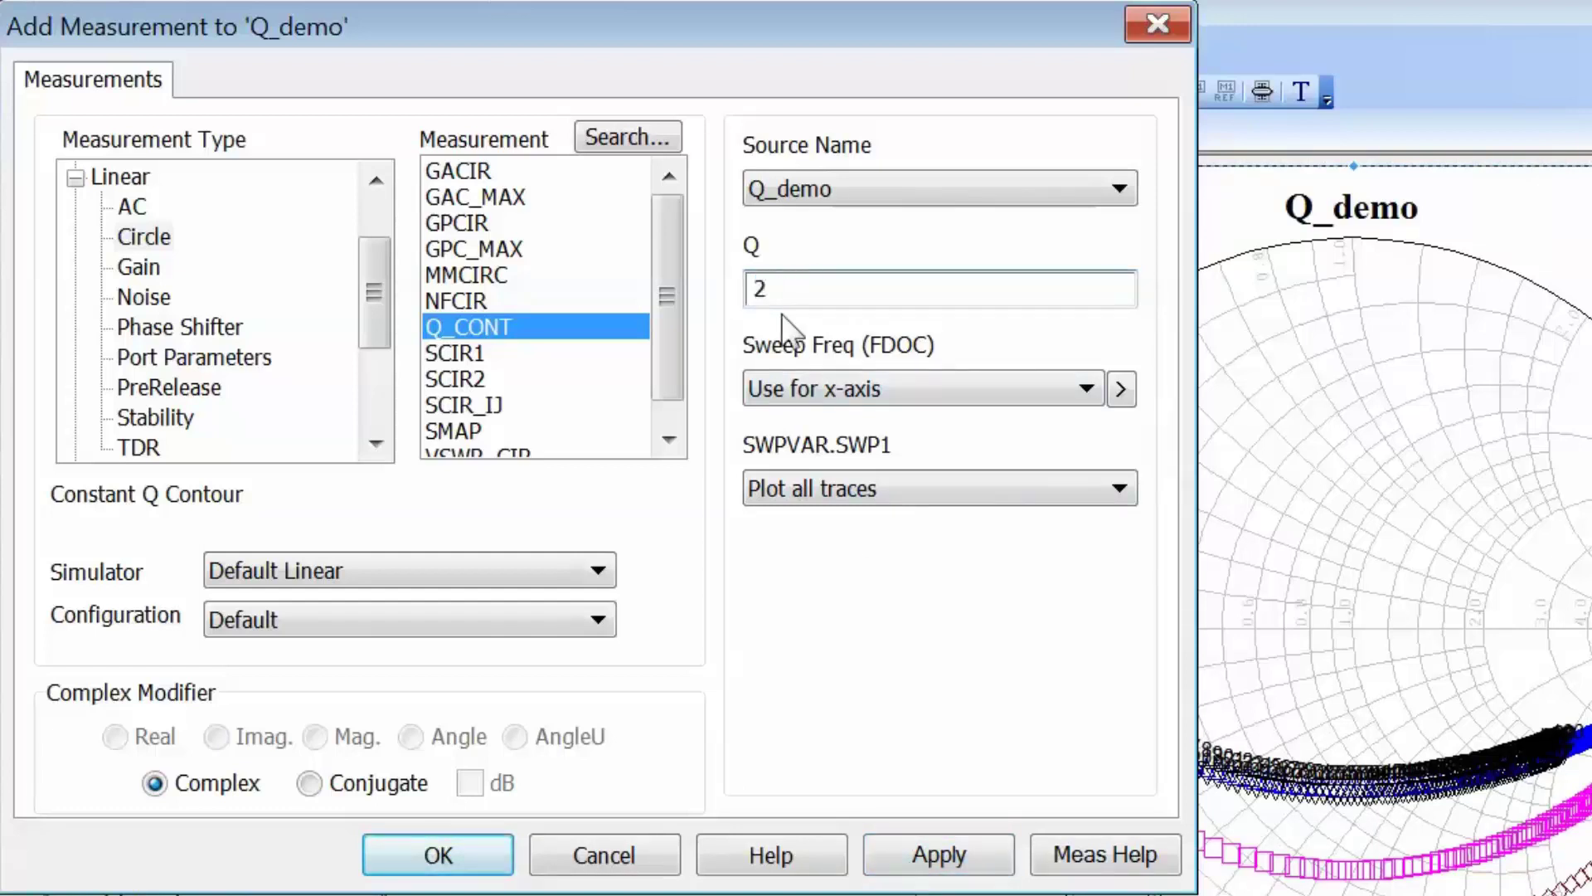
click(937, 854)
double_click(801, 290)
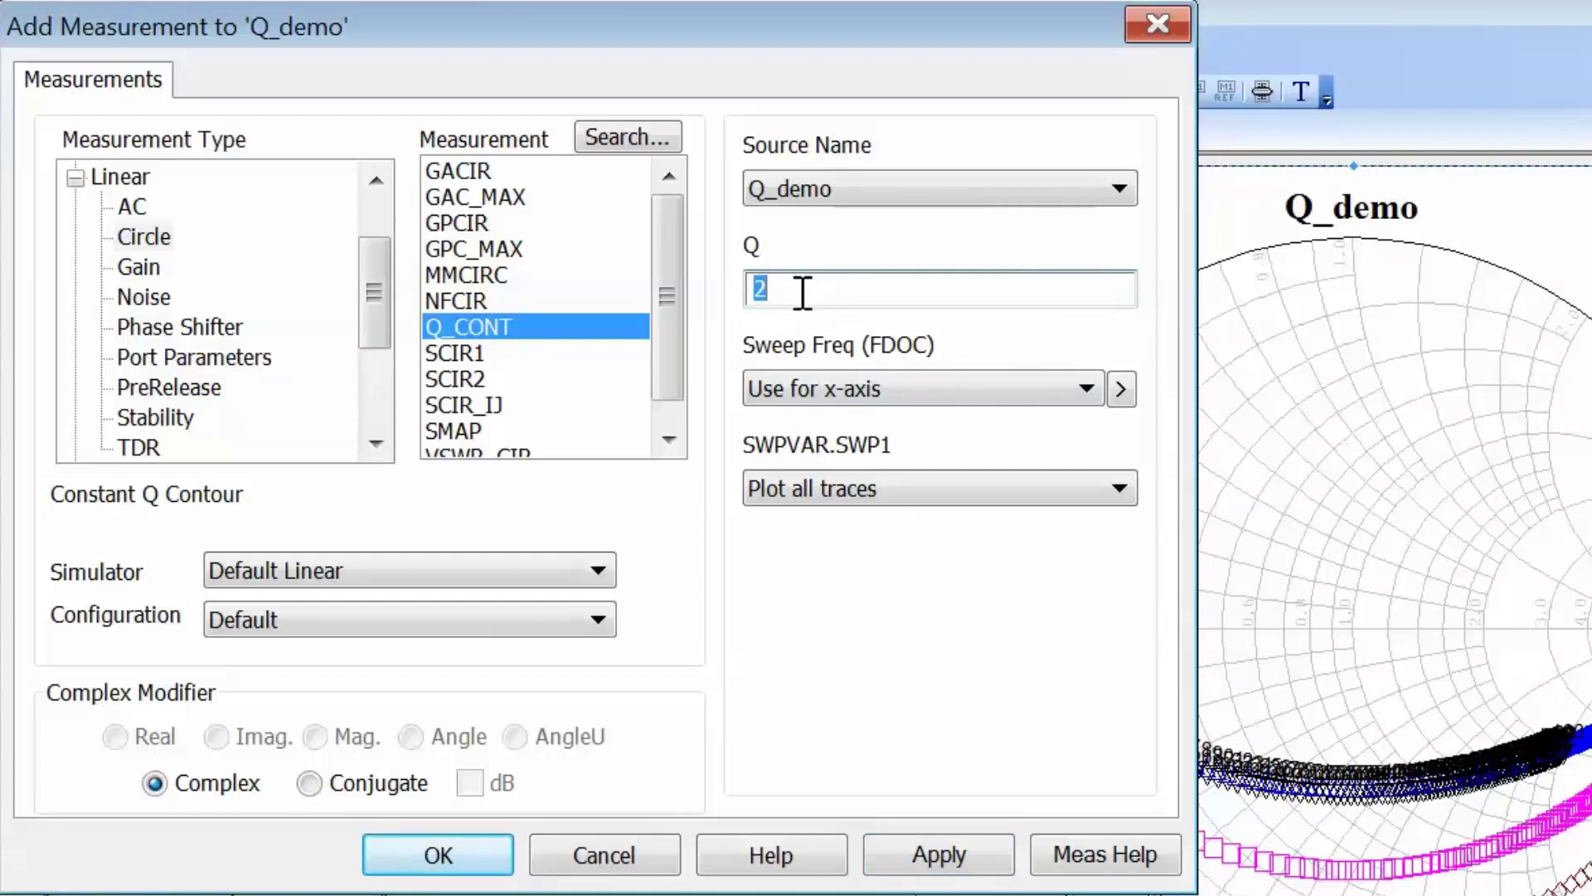
text(5)
click(937, 854)
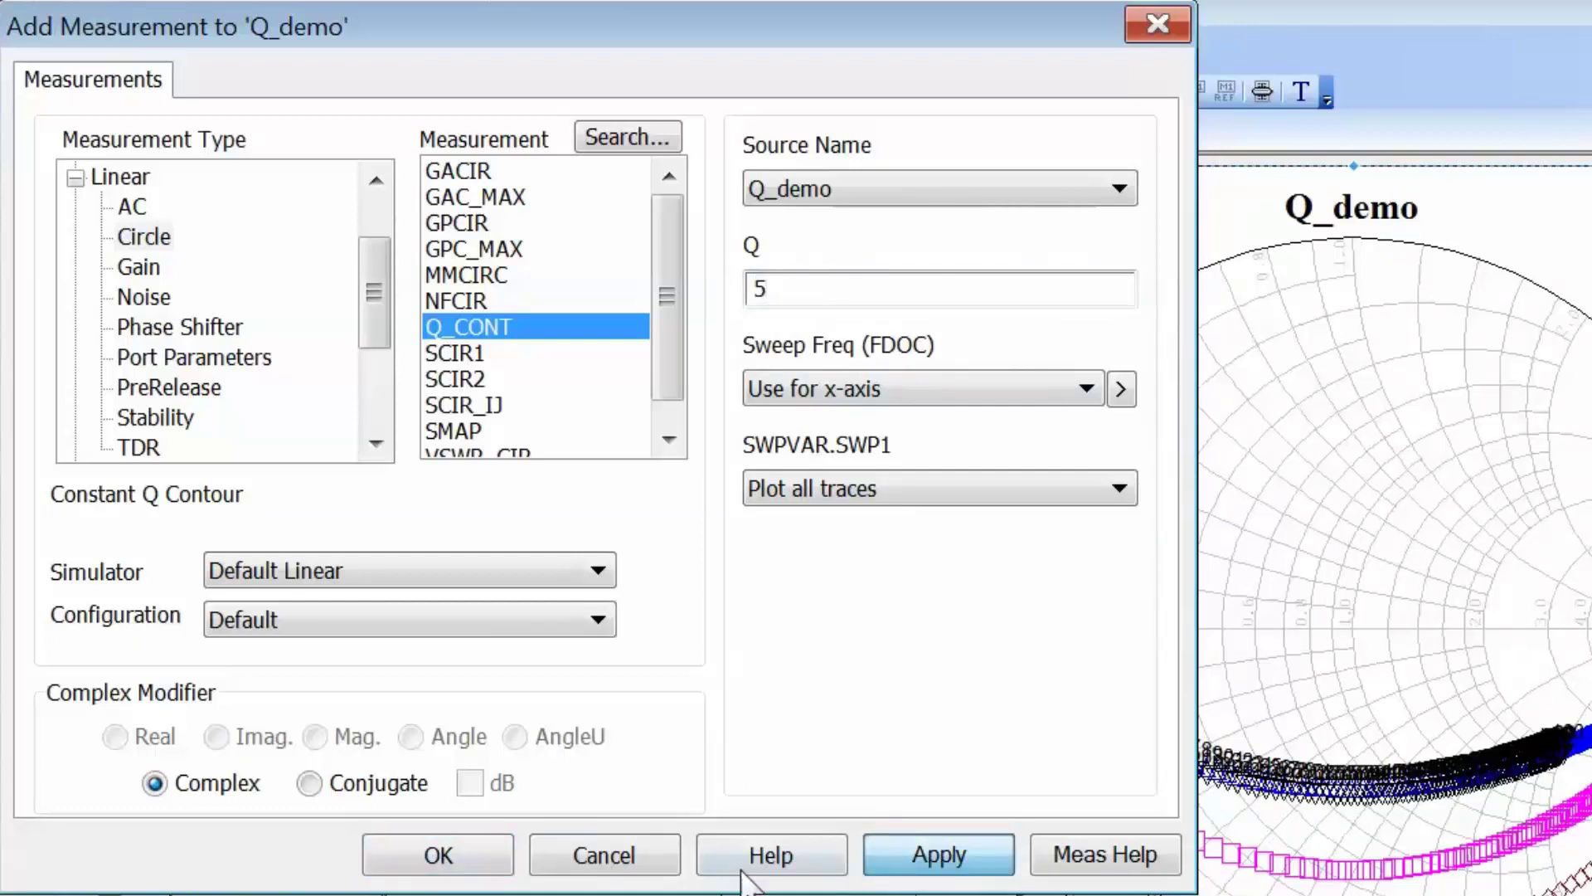
click(440, 855)
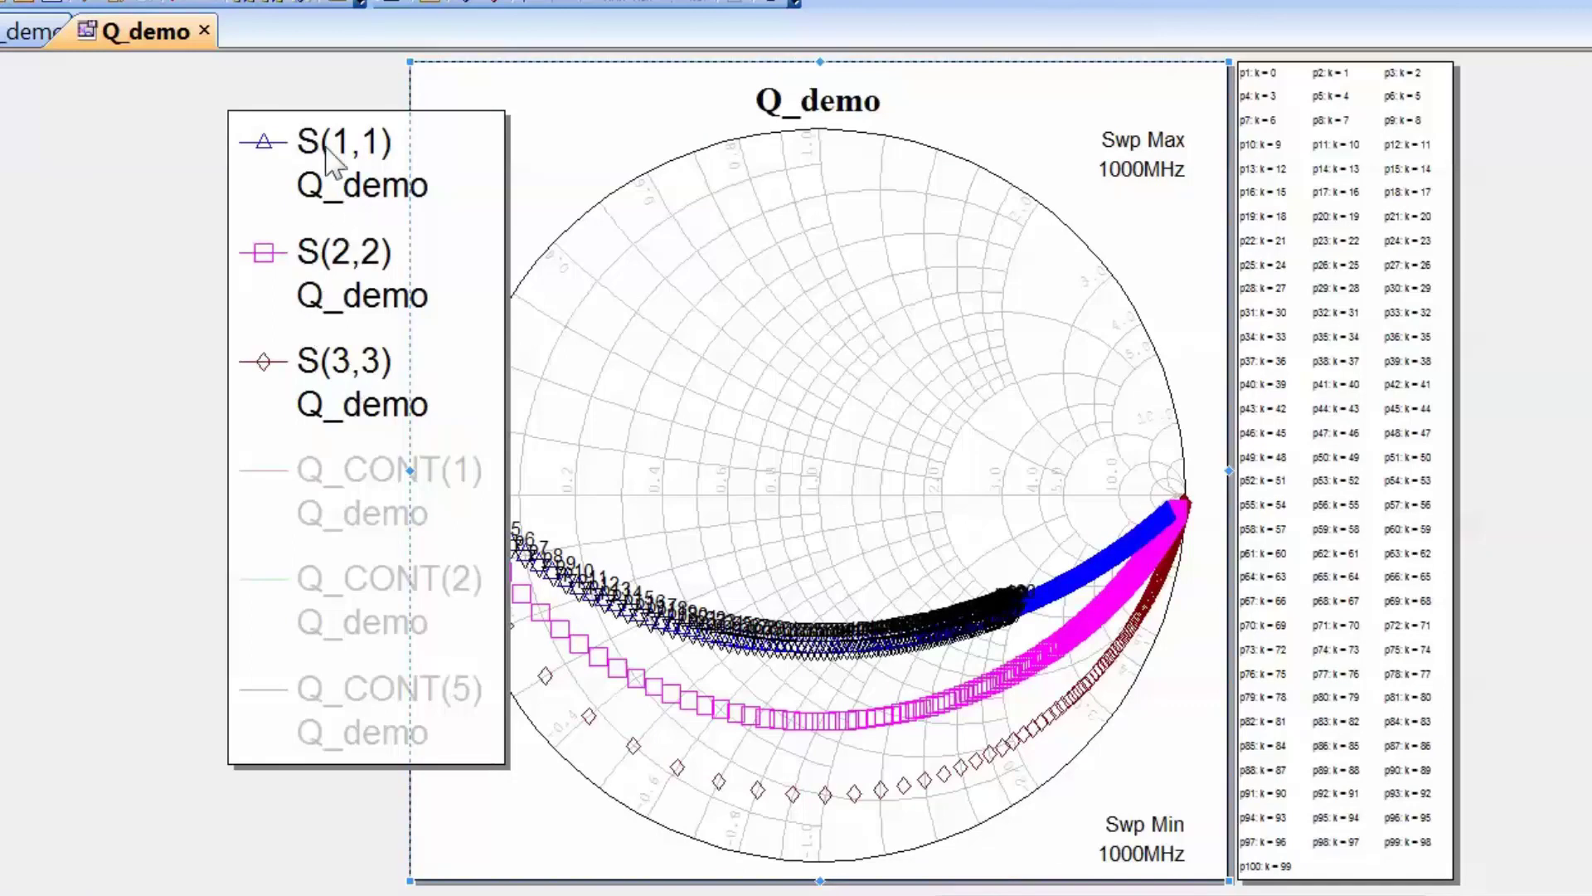
Run the simulation for the constant-Q contours and move the enlarged legend off the Smith chart.
click(98, 8)
drag(279, 244, 185, 256)
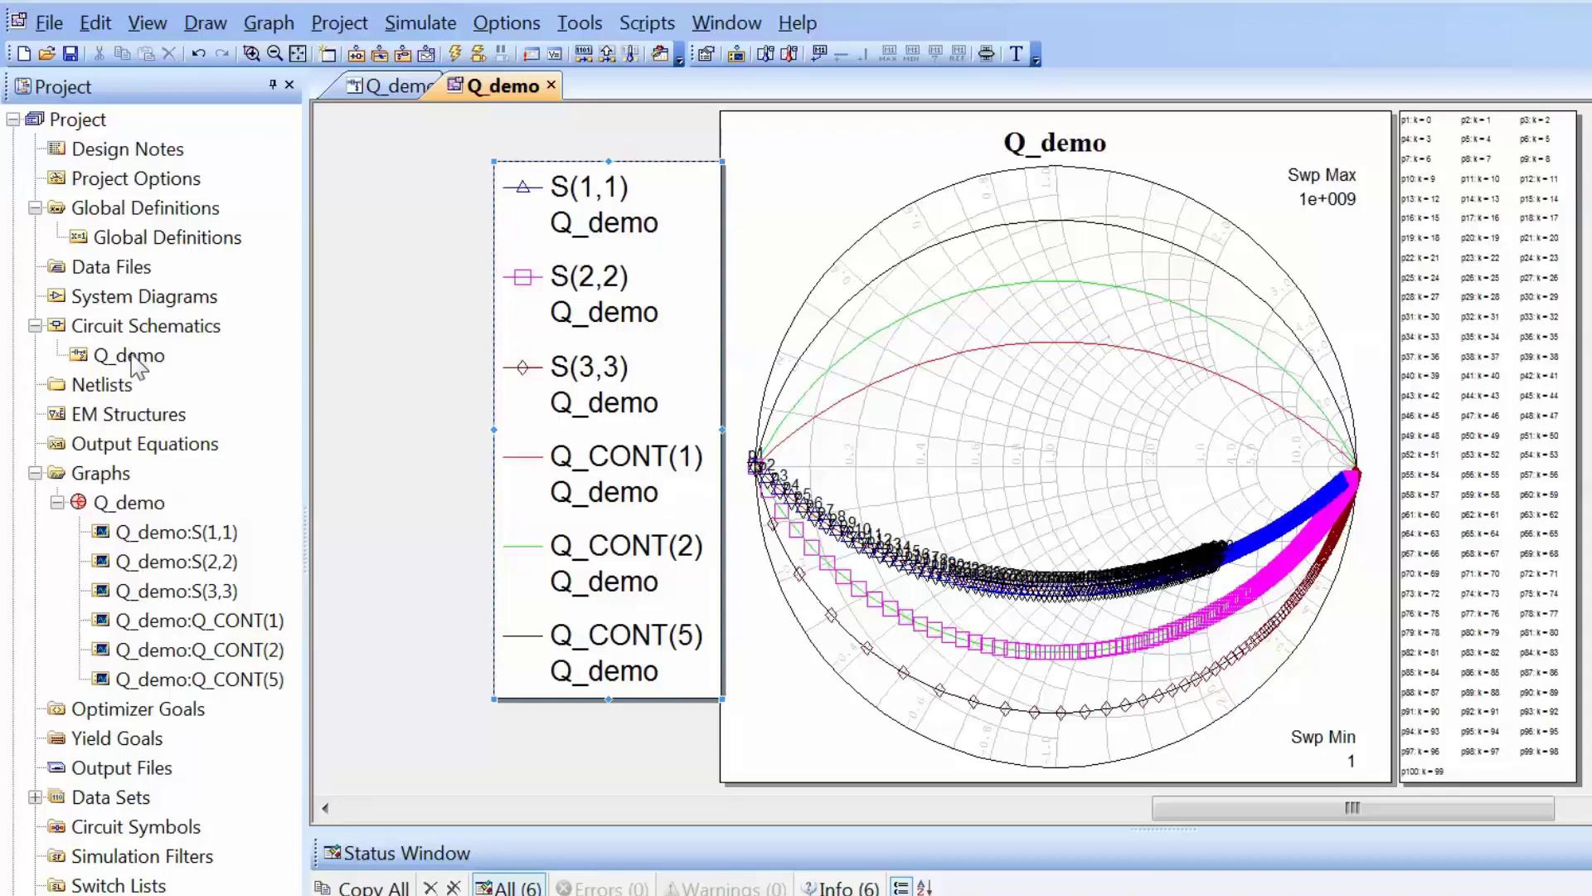
Delete the Q_demo schematic and the Q_demo graph from the project, confirming each deletion.
click(141, 356)
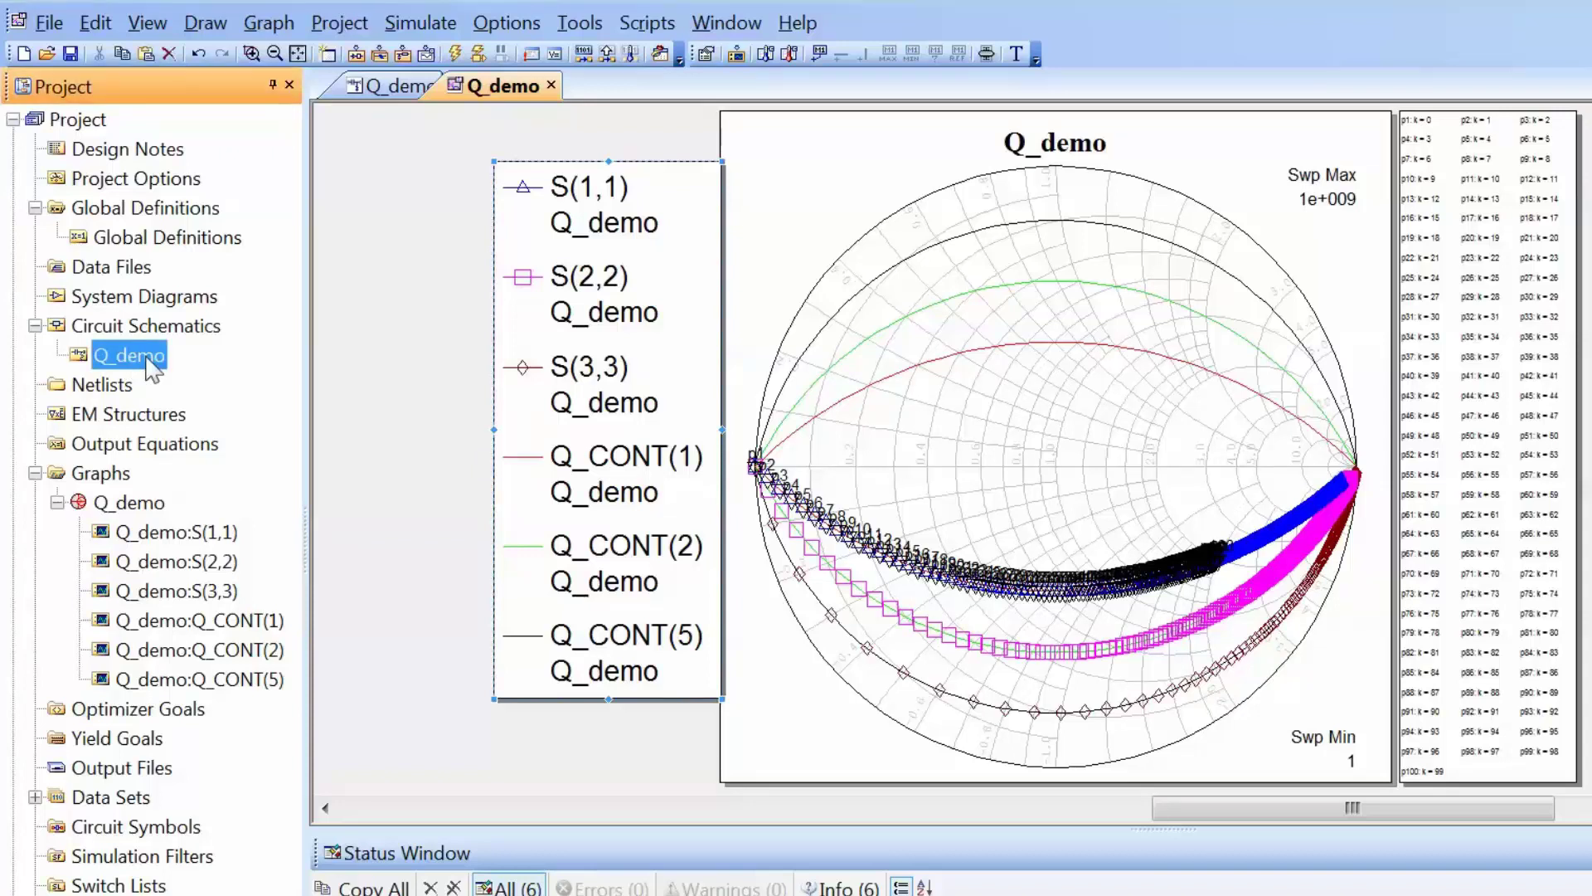
key(Delete)
key(Return)
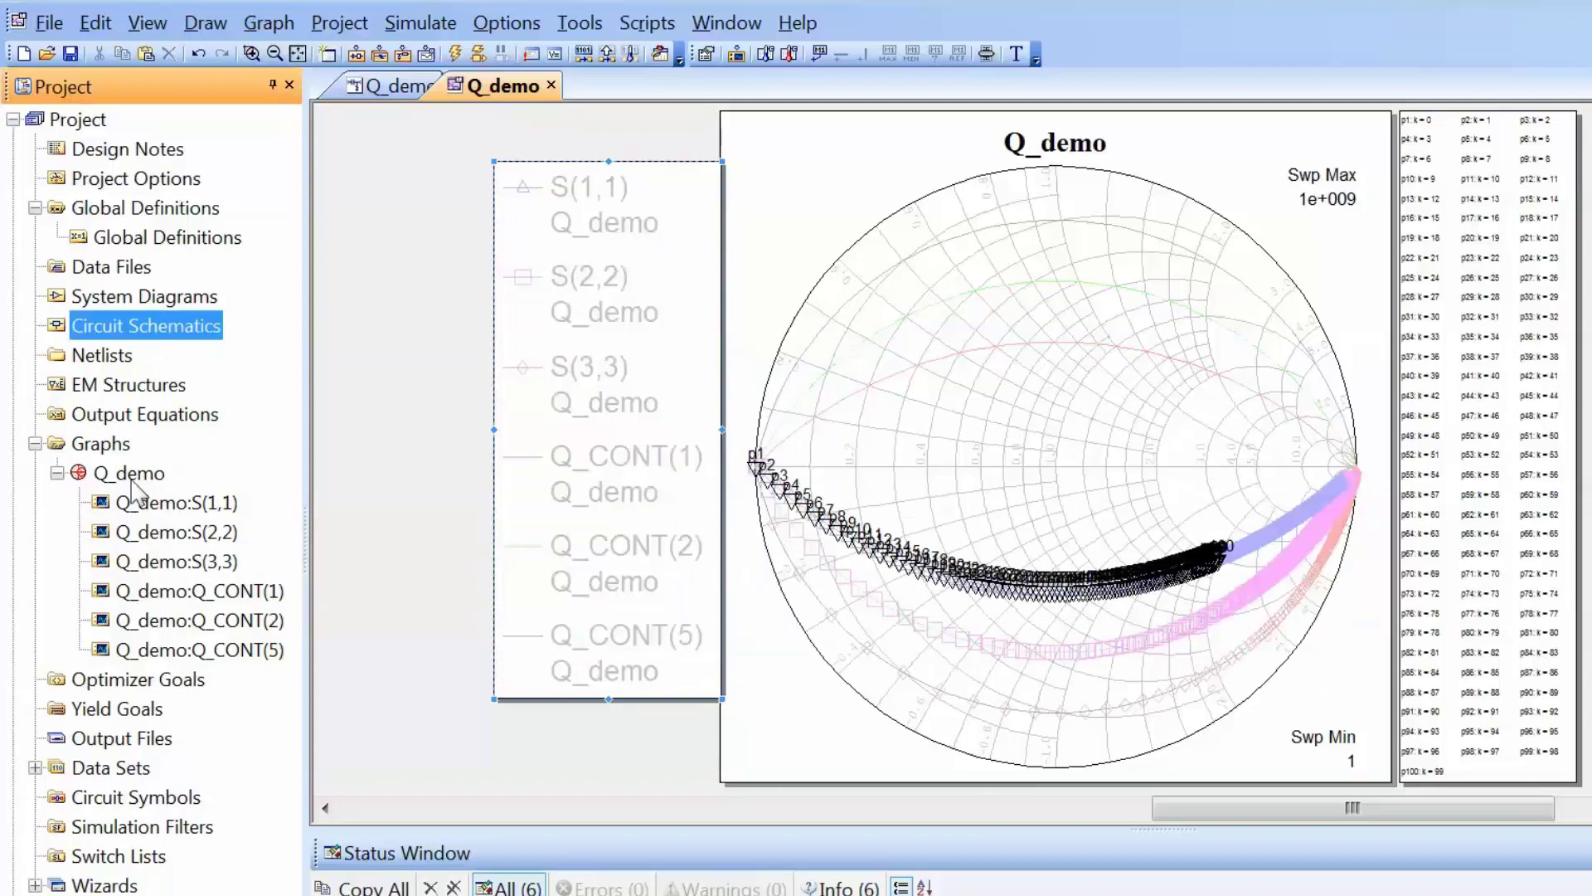
click(131, 476)
key(Delete)
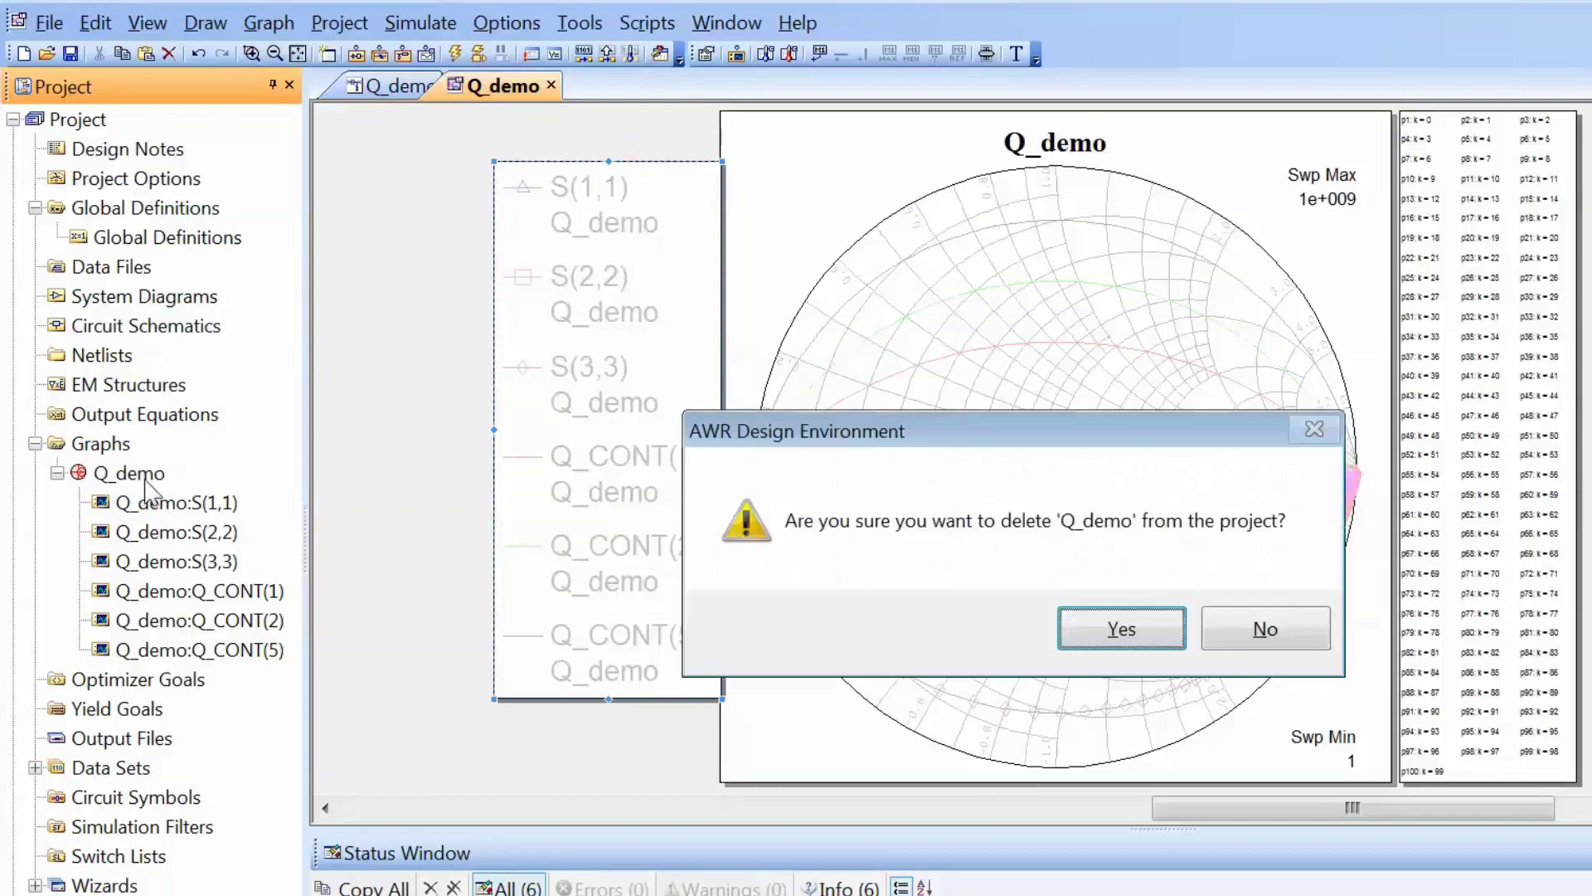
click(1099, 631)
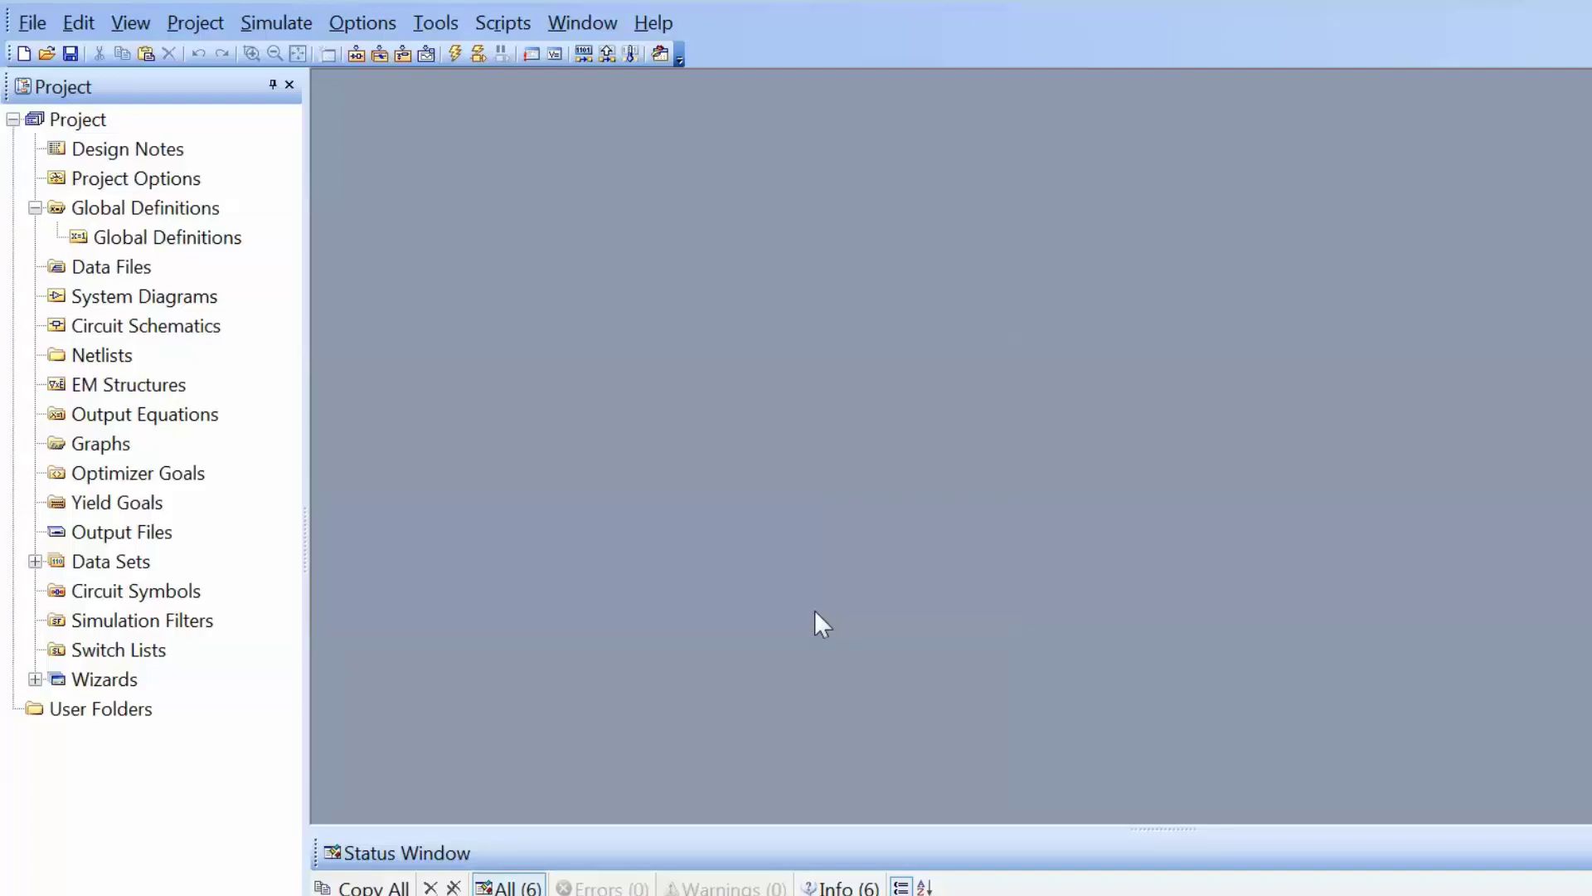
Create a circuit schematic named T_match and place a port in its upper-left area.
right_click(139, 324)
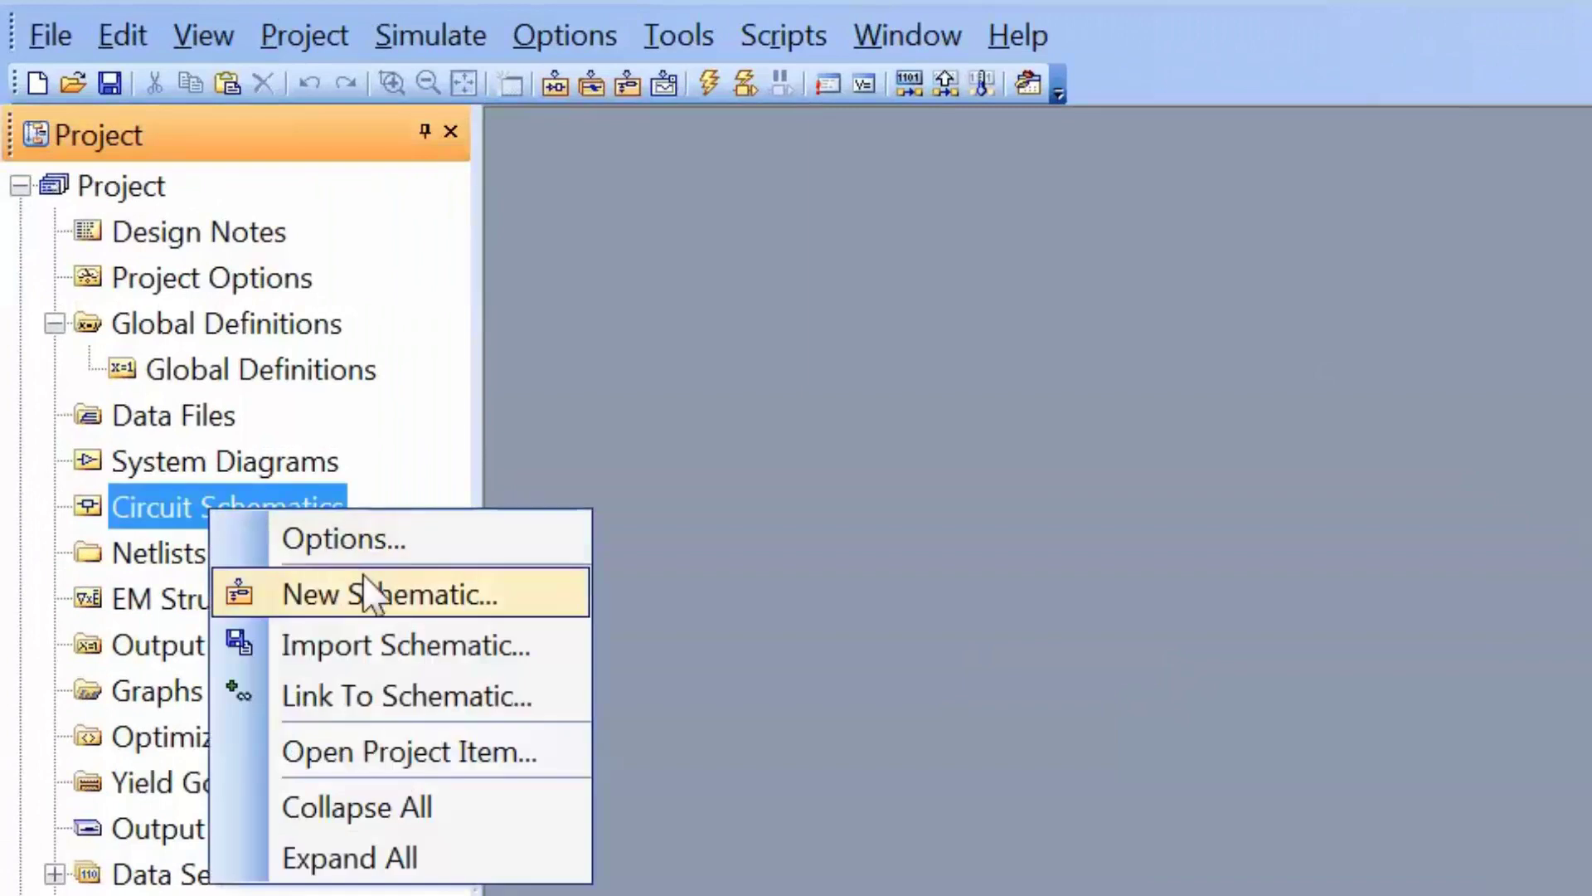
click(365, 595)
text(T_match)
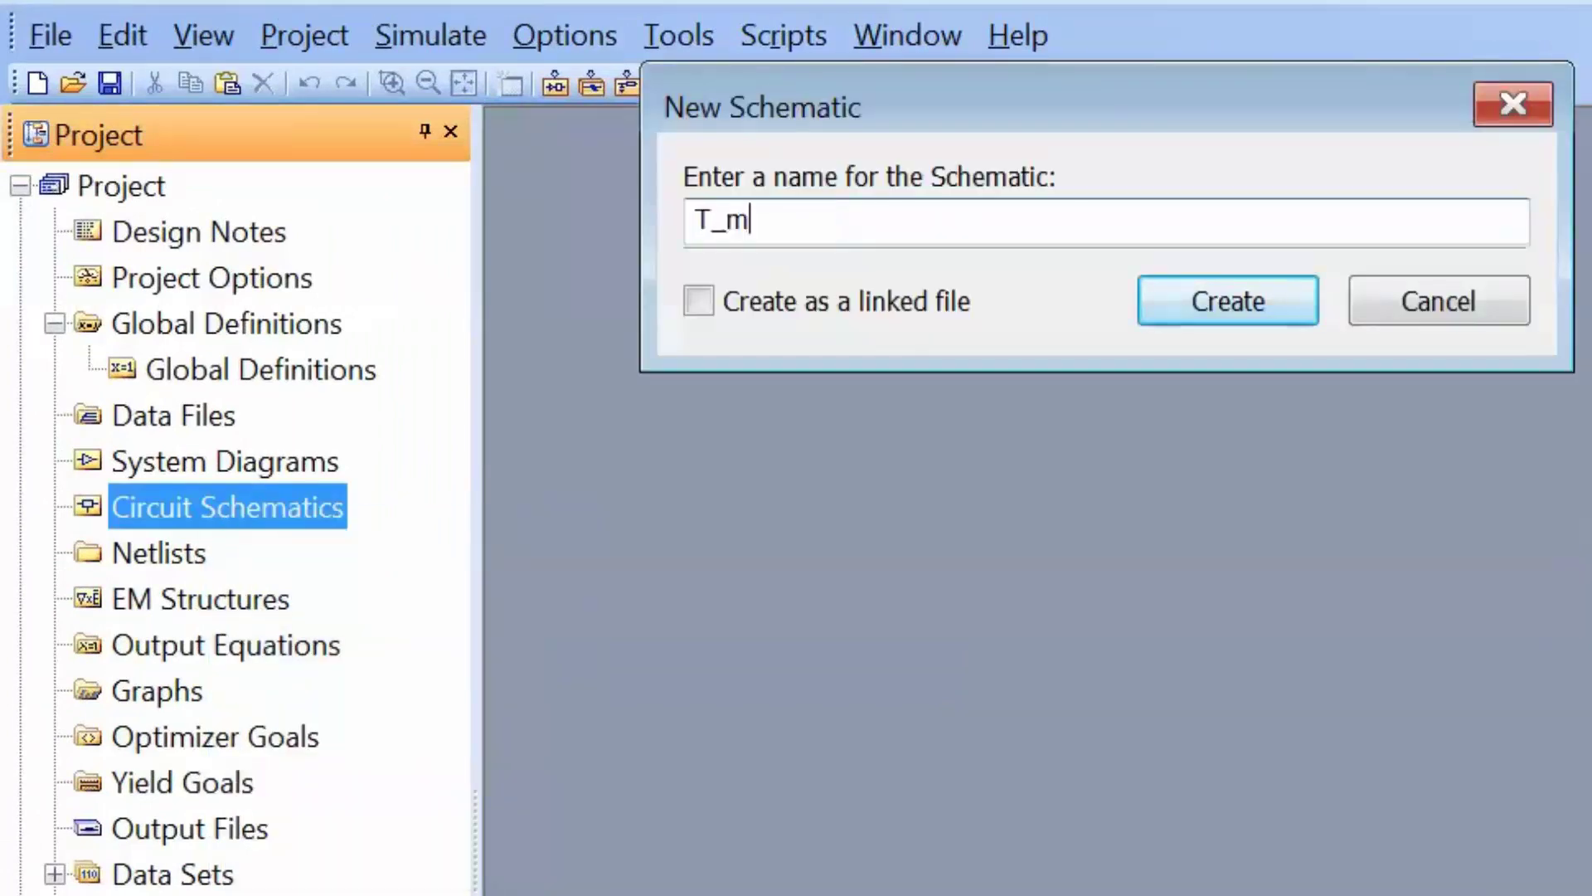
key(Return)
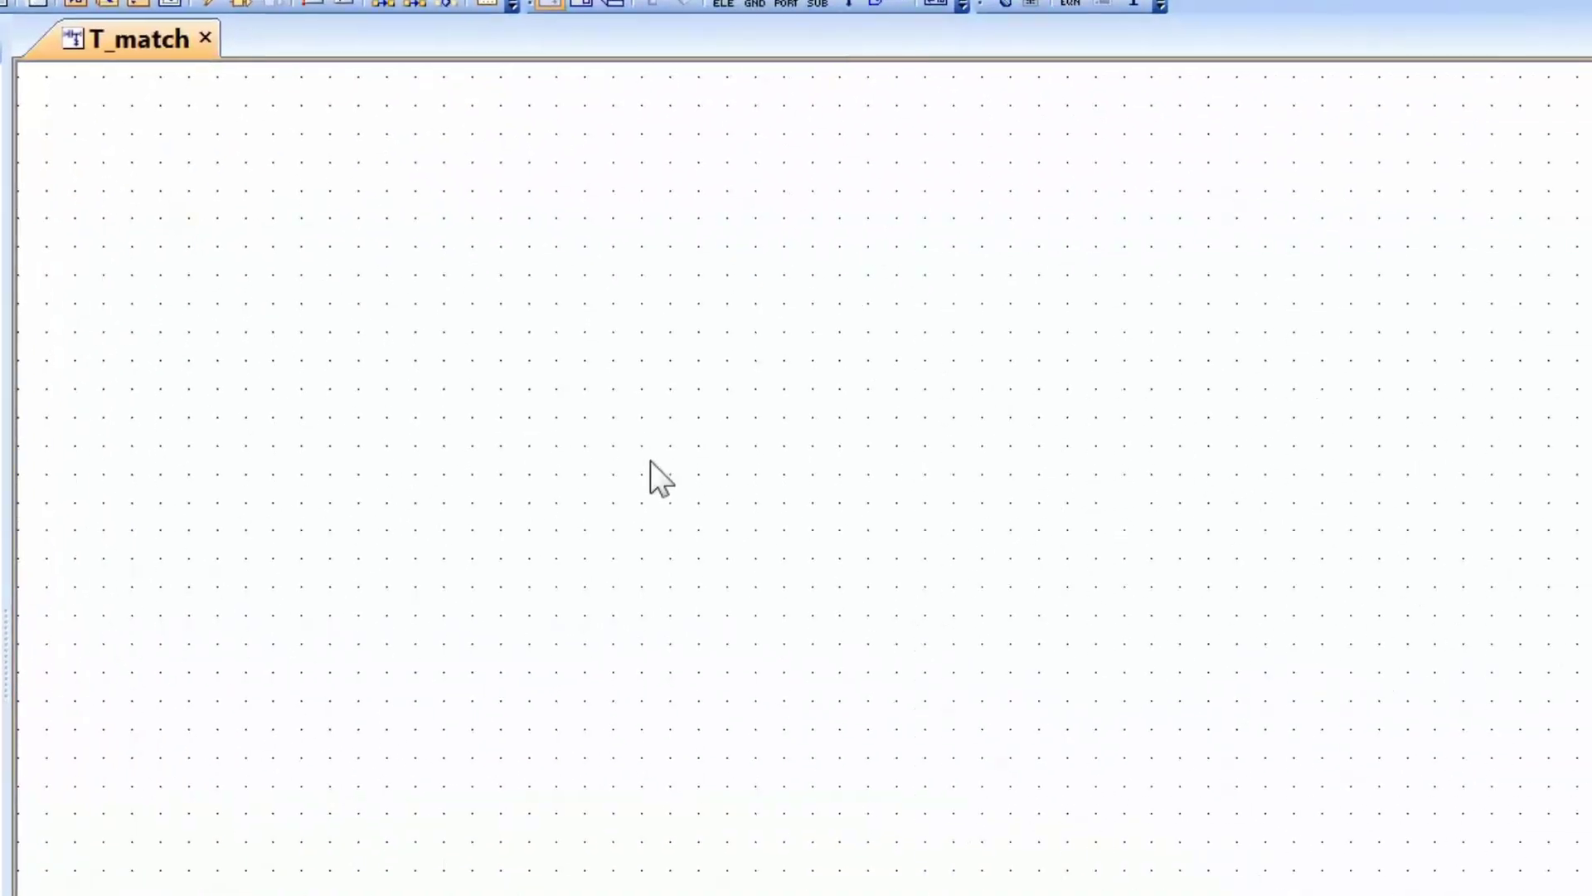
key(ctrl+p)
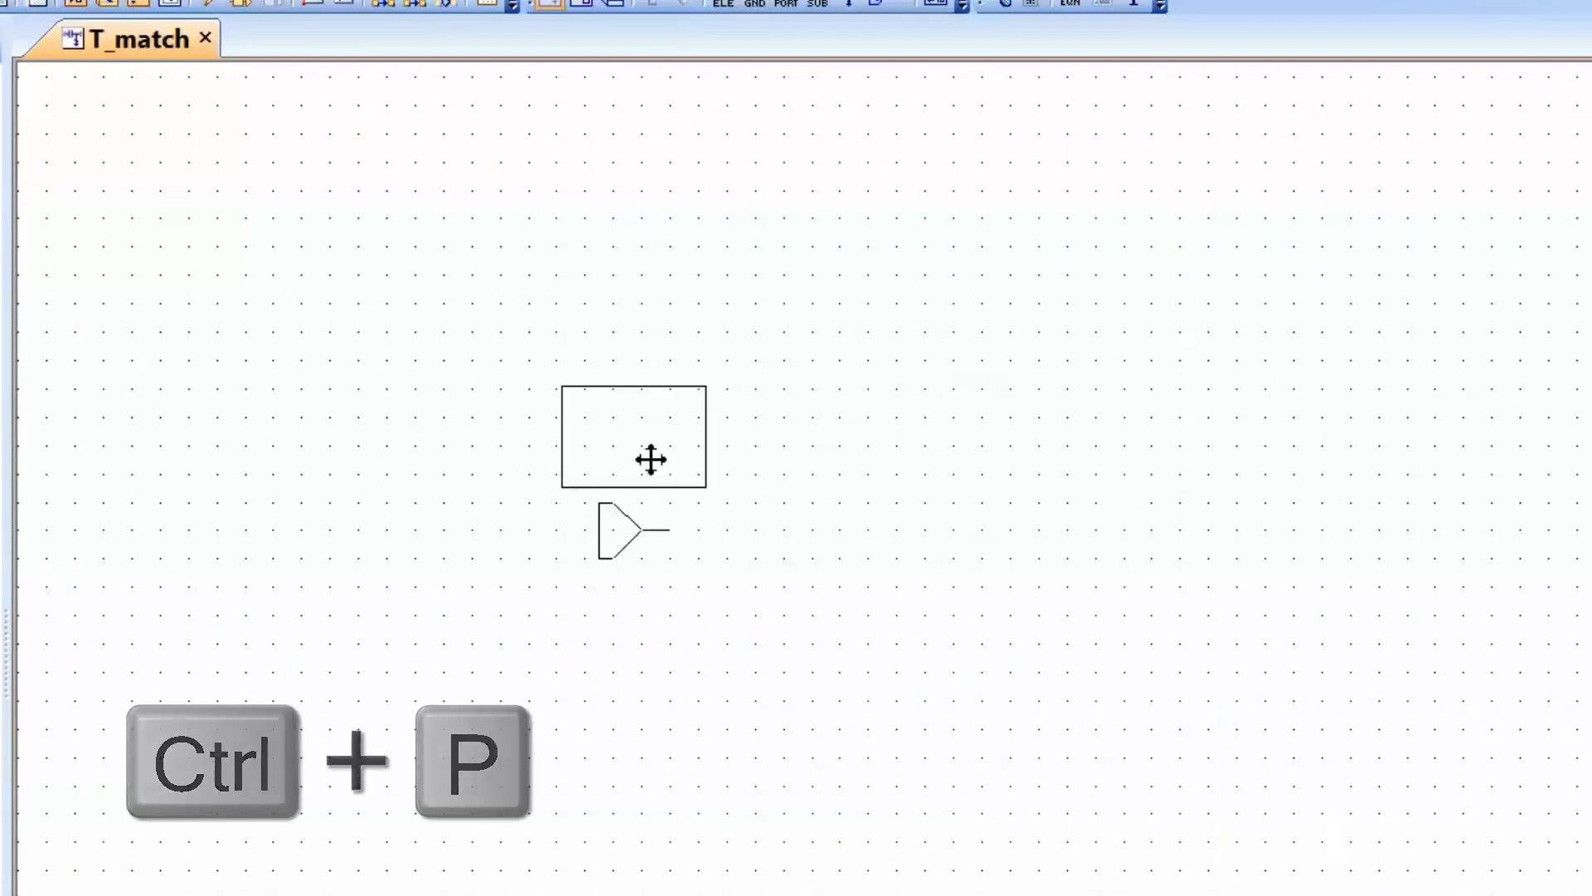
click(509, 321)
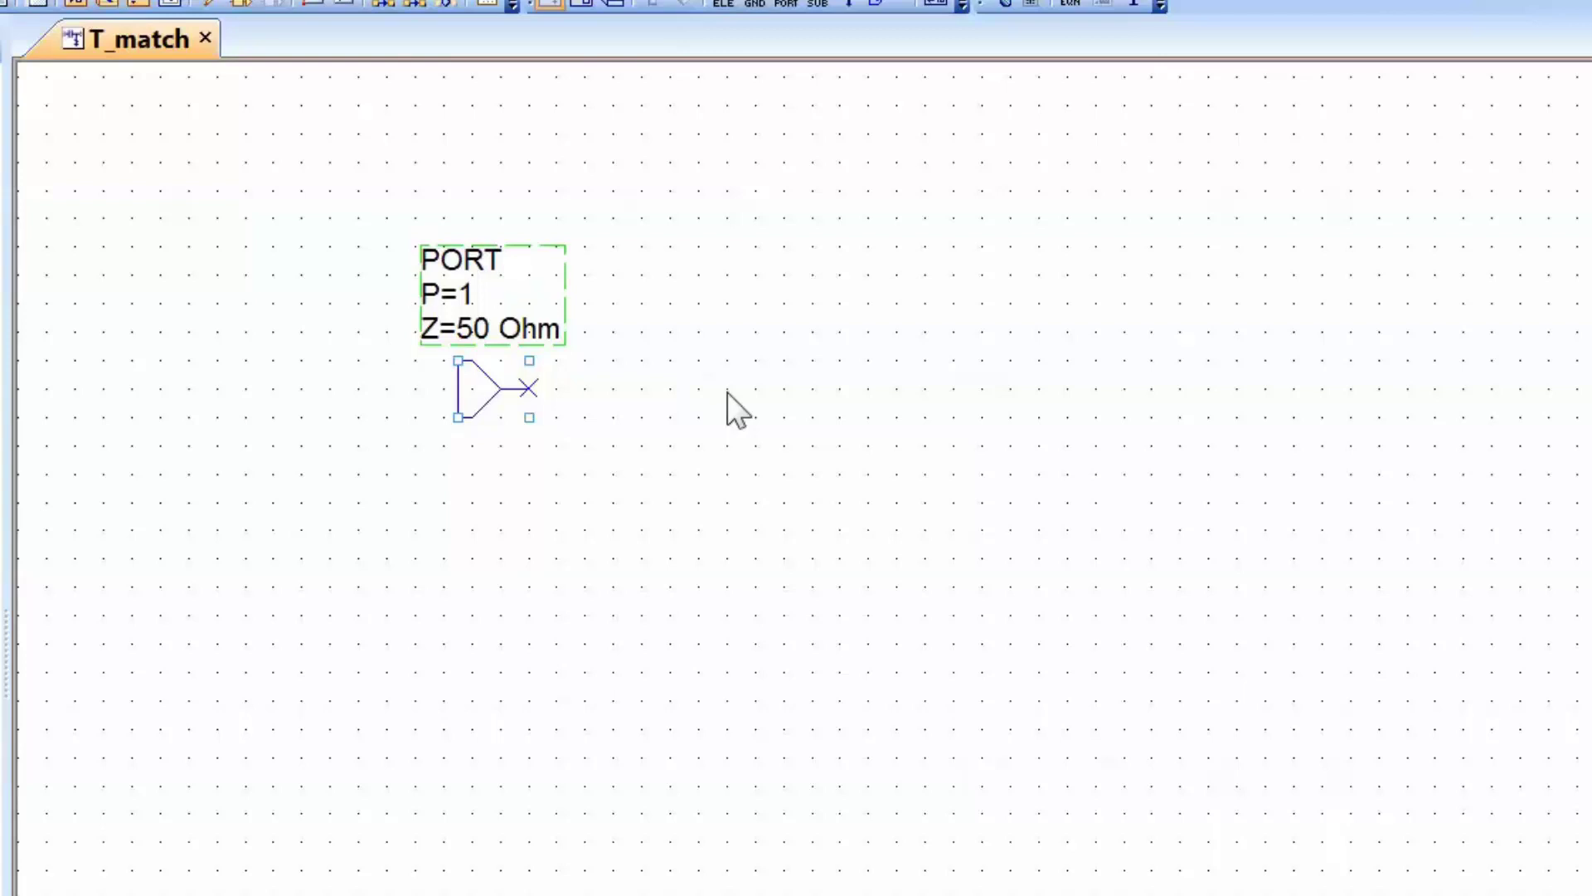
Place a vertical RES resistor to the right of the port and set its resistance to 10 Ohm.
key(ctrl+l)
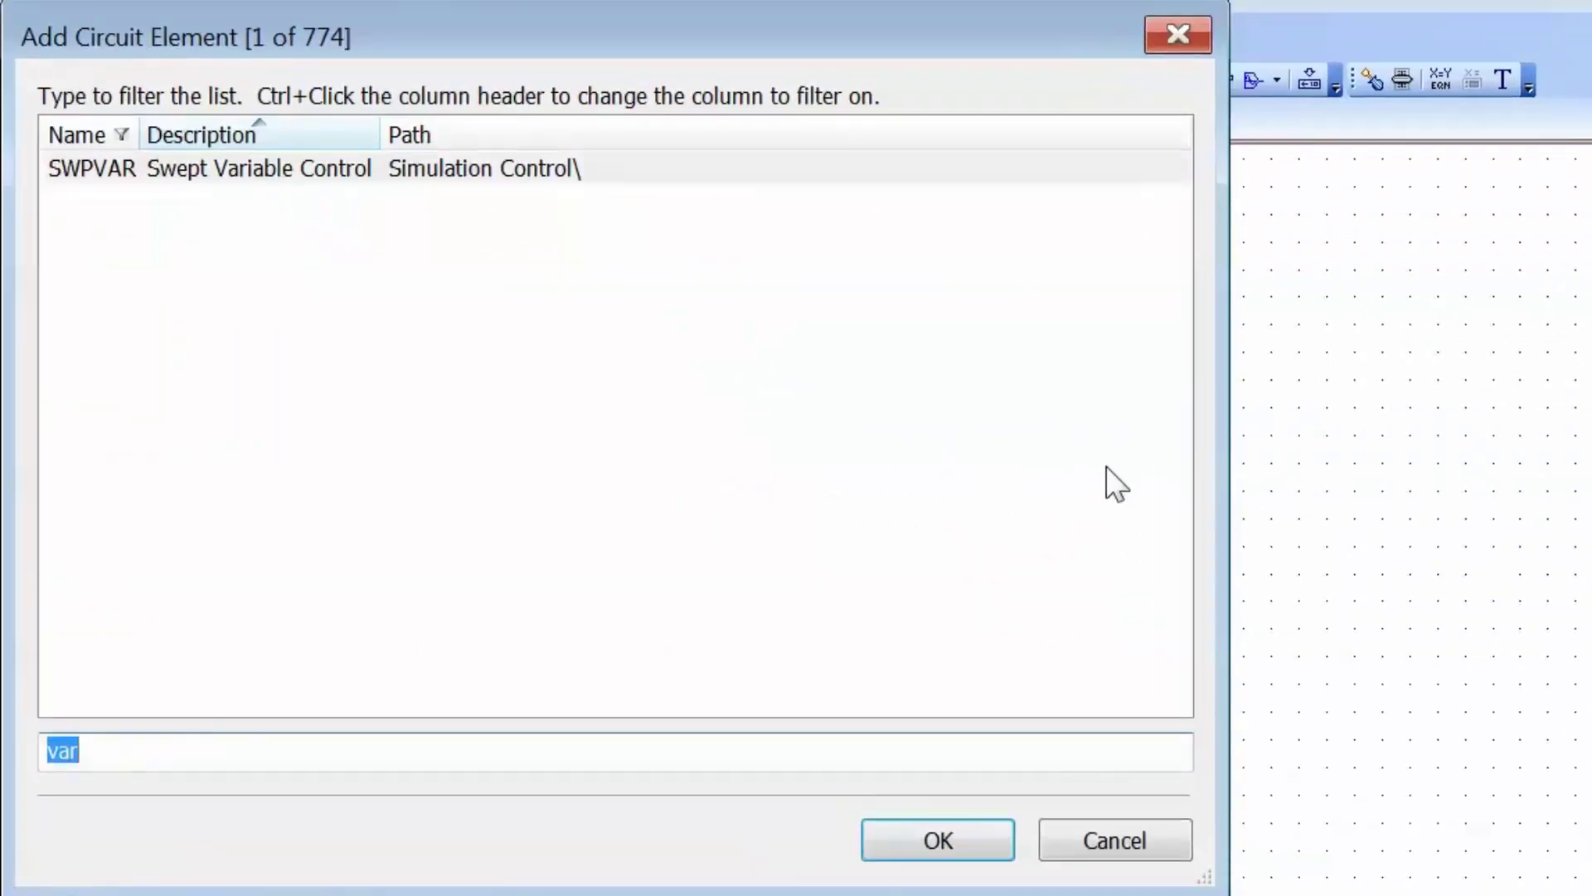
text(res)
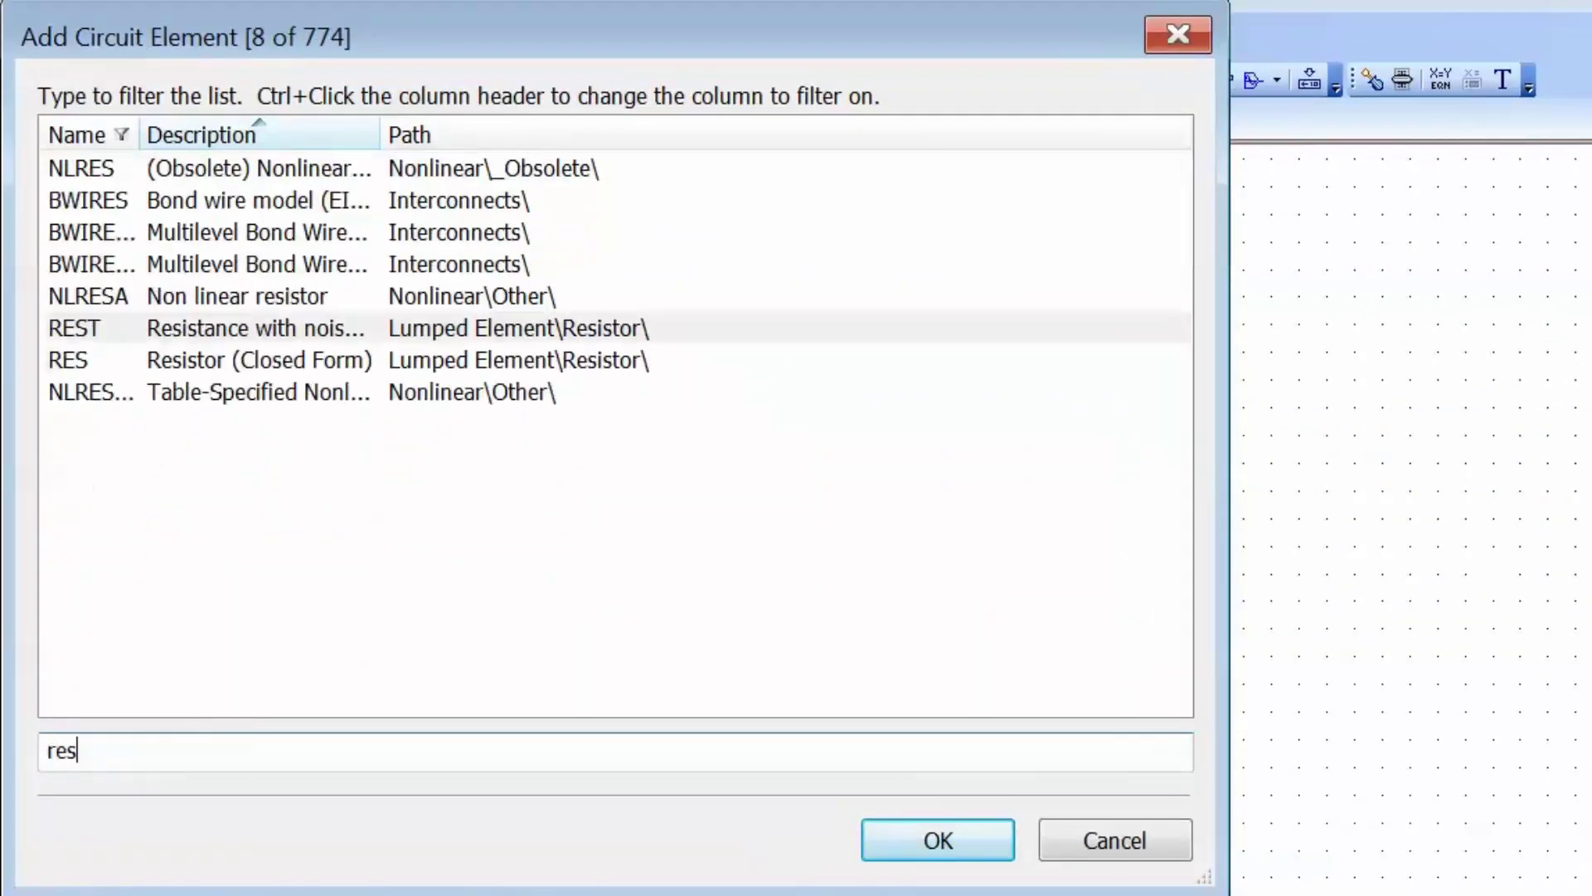
key(Down)
key(Return)
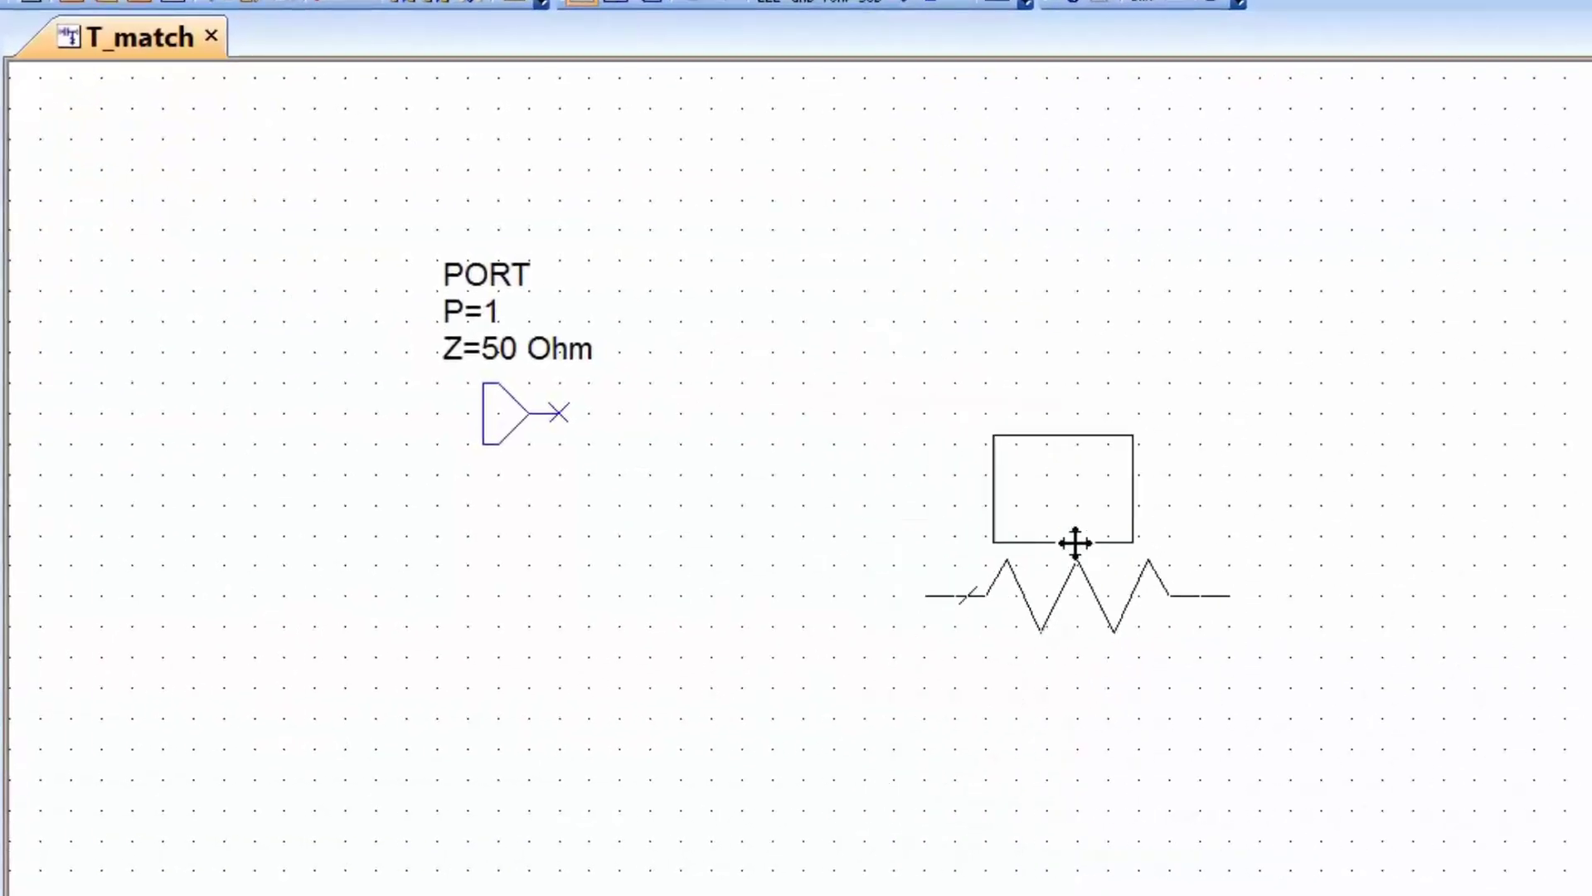
right_click(1351, 601)
click(1376, 623)
double_click(1143, 590)
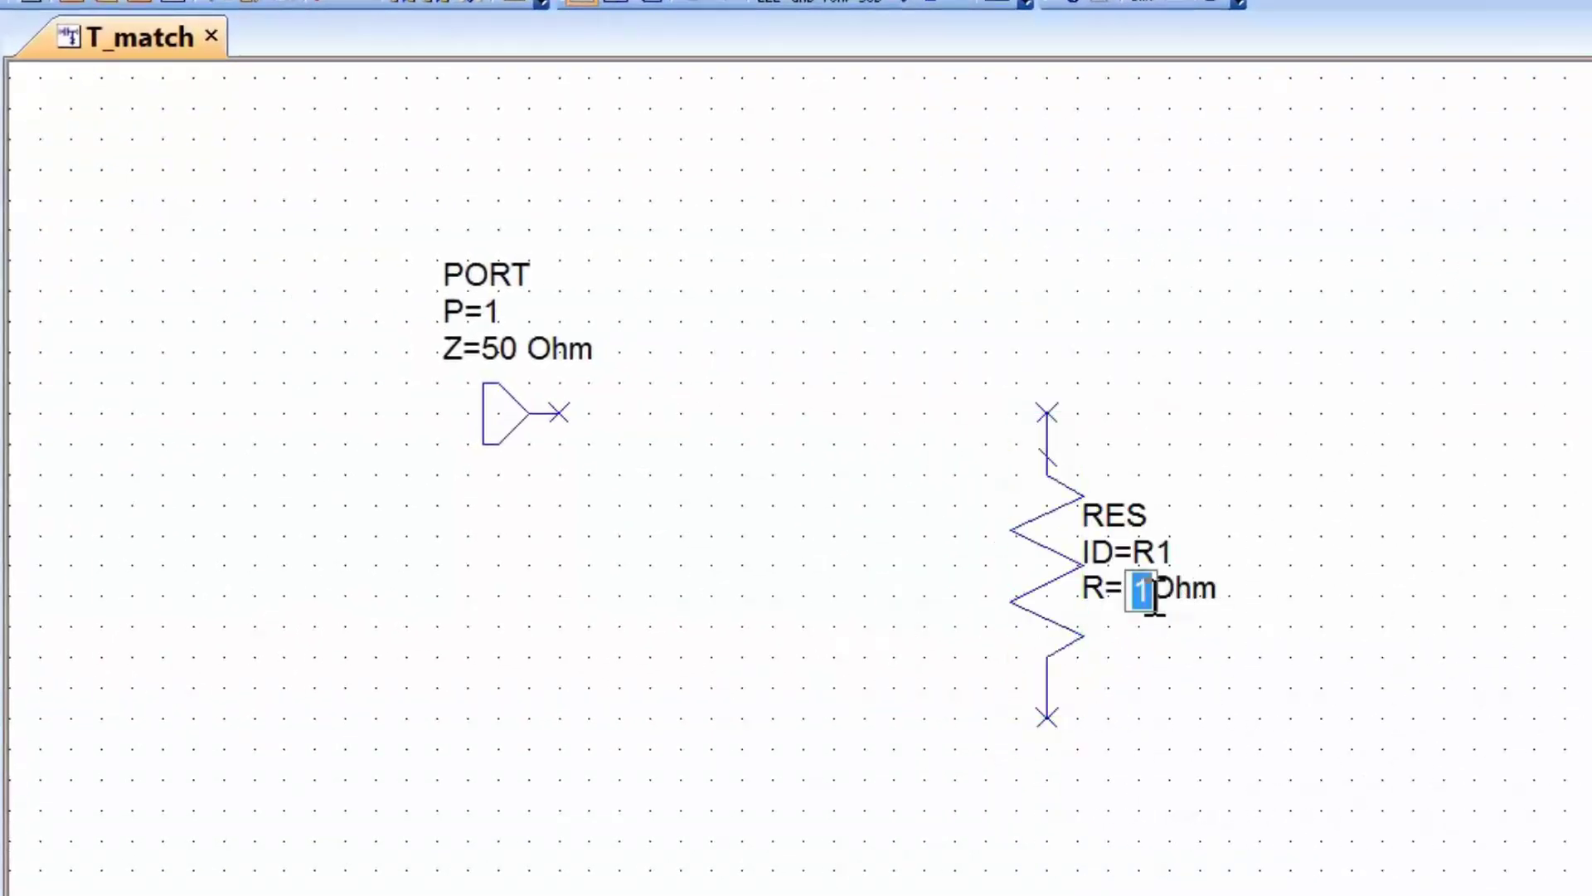
text(10)
key(Return)
Ground the resistor's lower terminal and wire the port to its upper terminal.
key(ctrl+g)
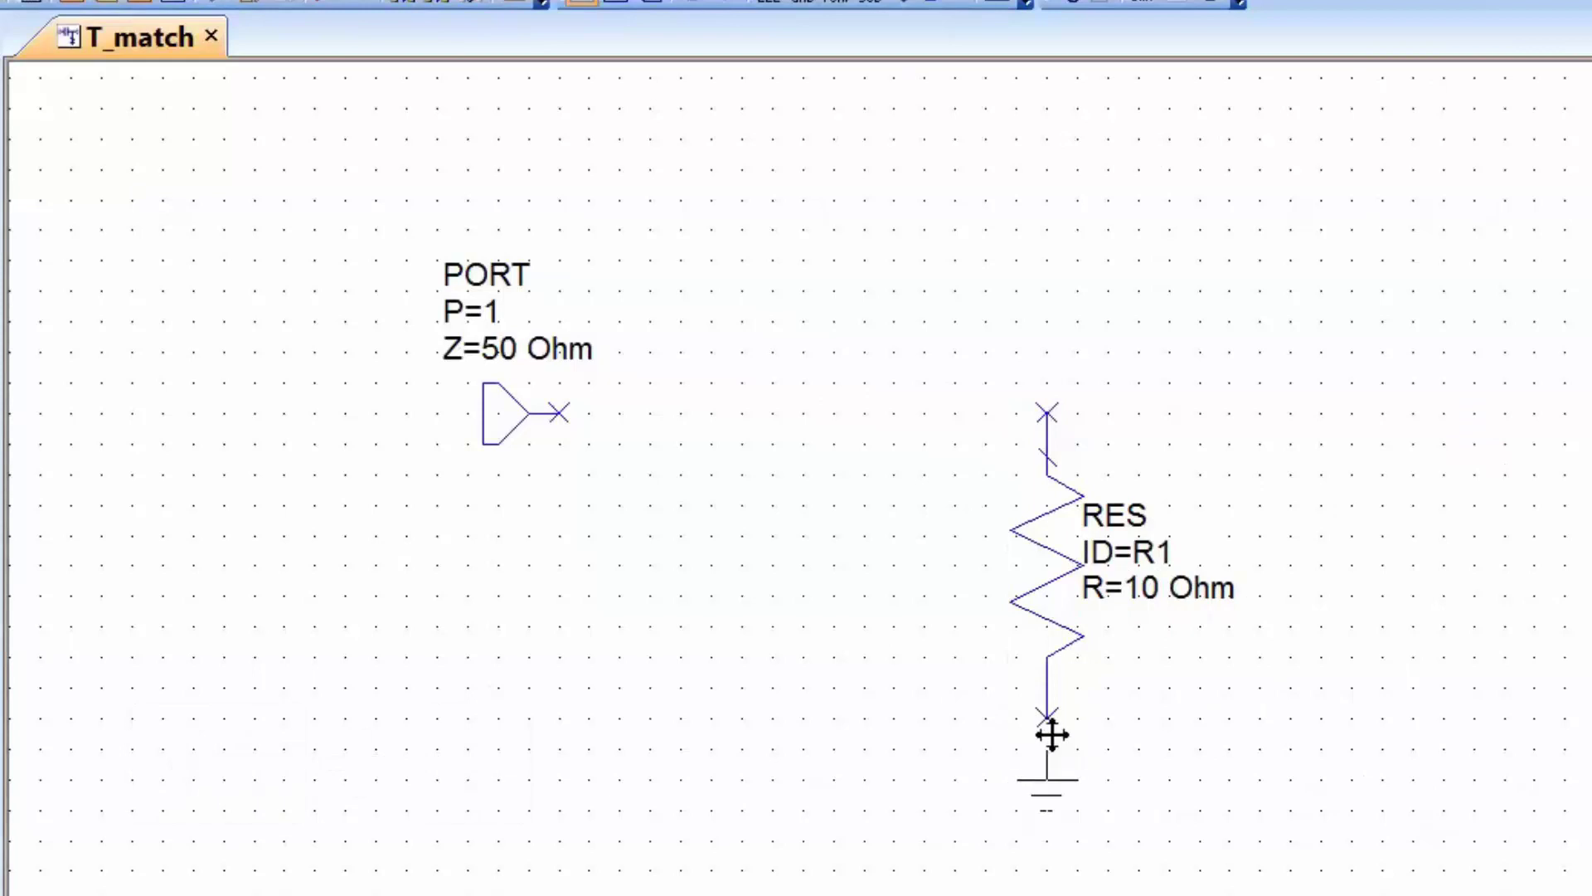
click(1052, 735)
click(559, 413)
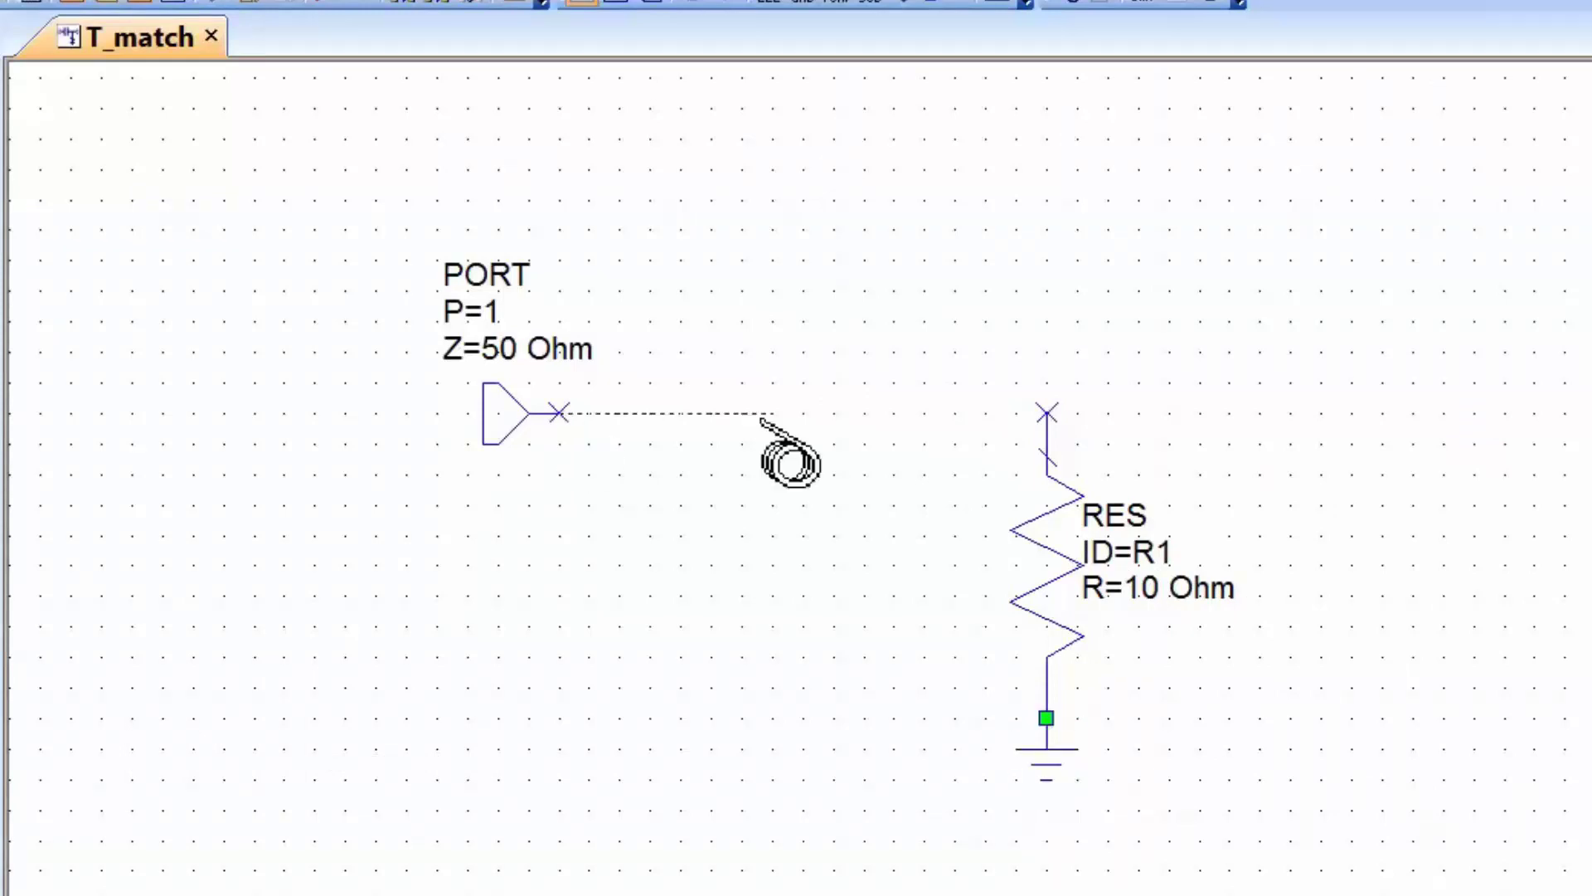
click(1045, 412)
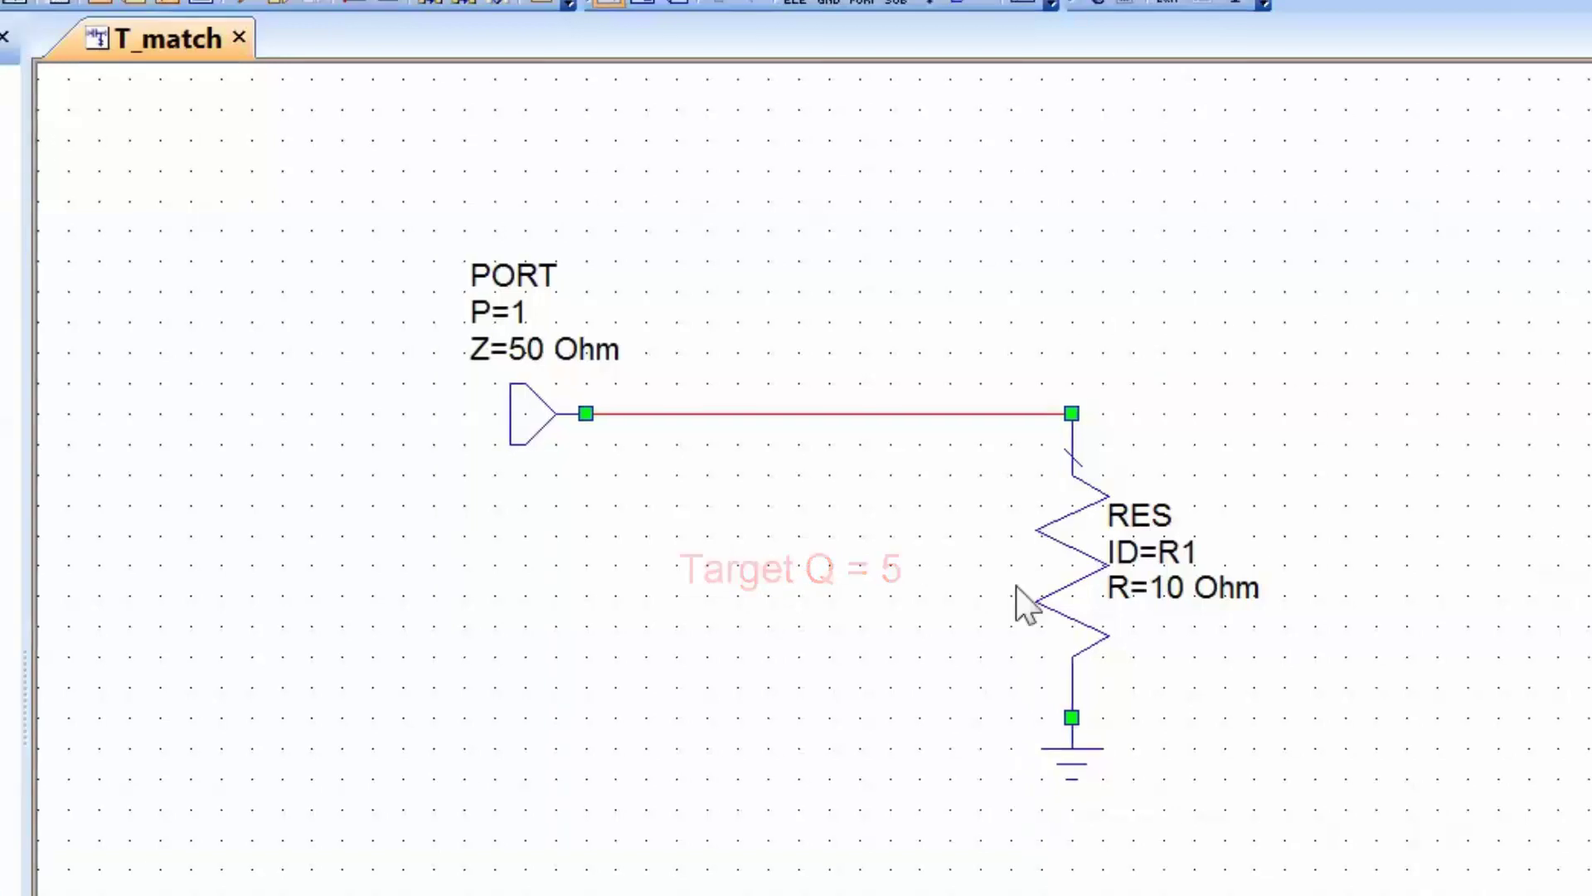
Create a Smith Chart graph named T_match.
right_click(151, 600)
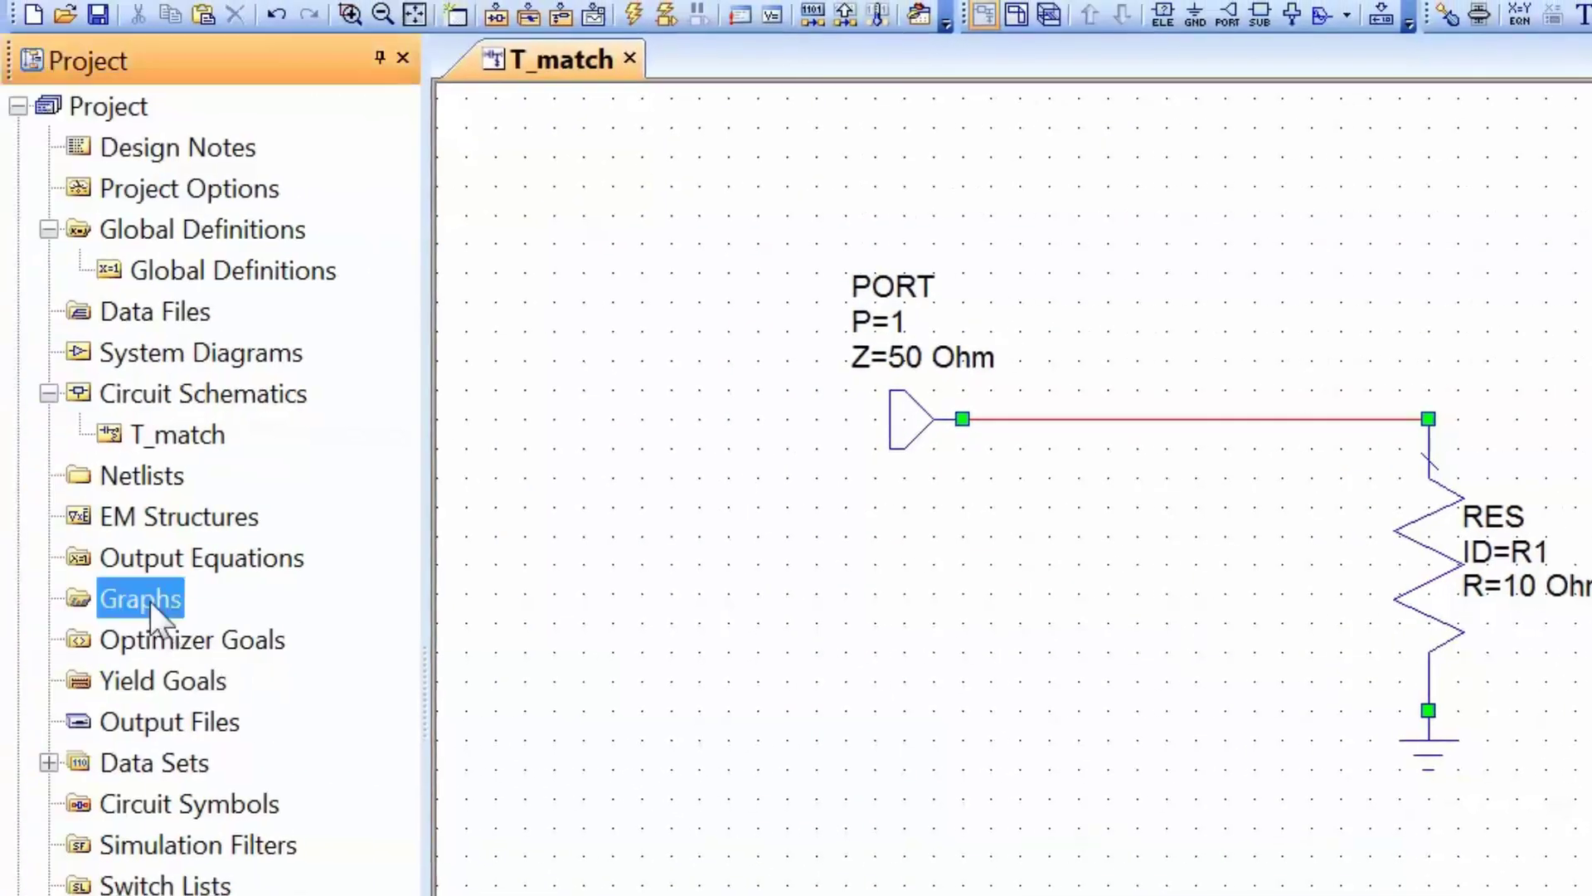
click(242, 622)
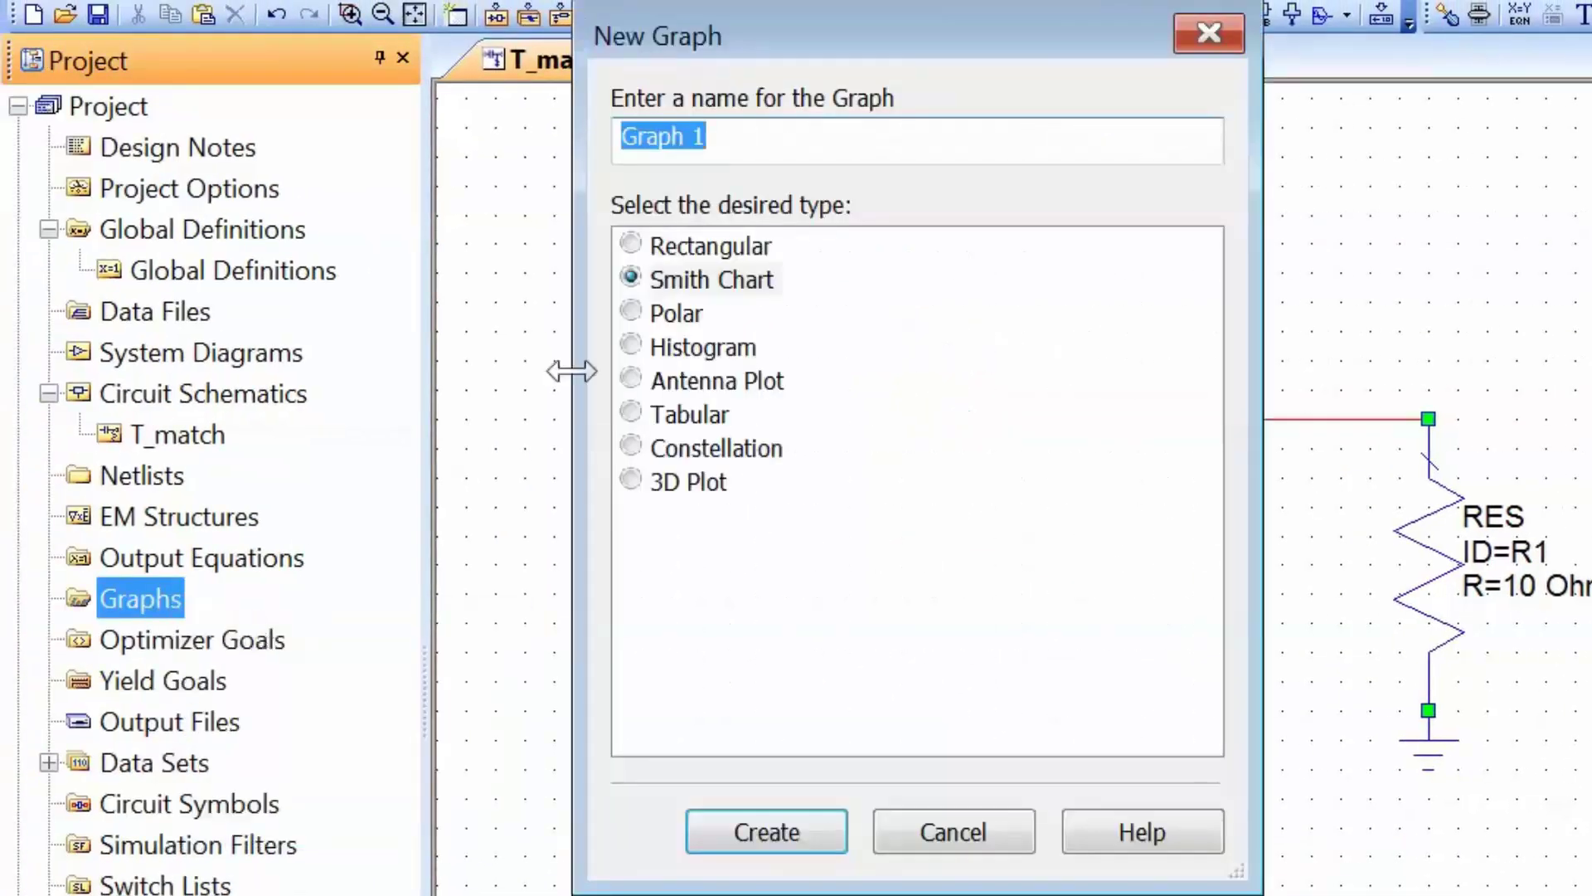
text(T_m)
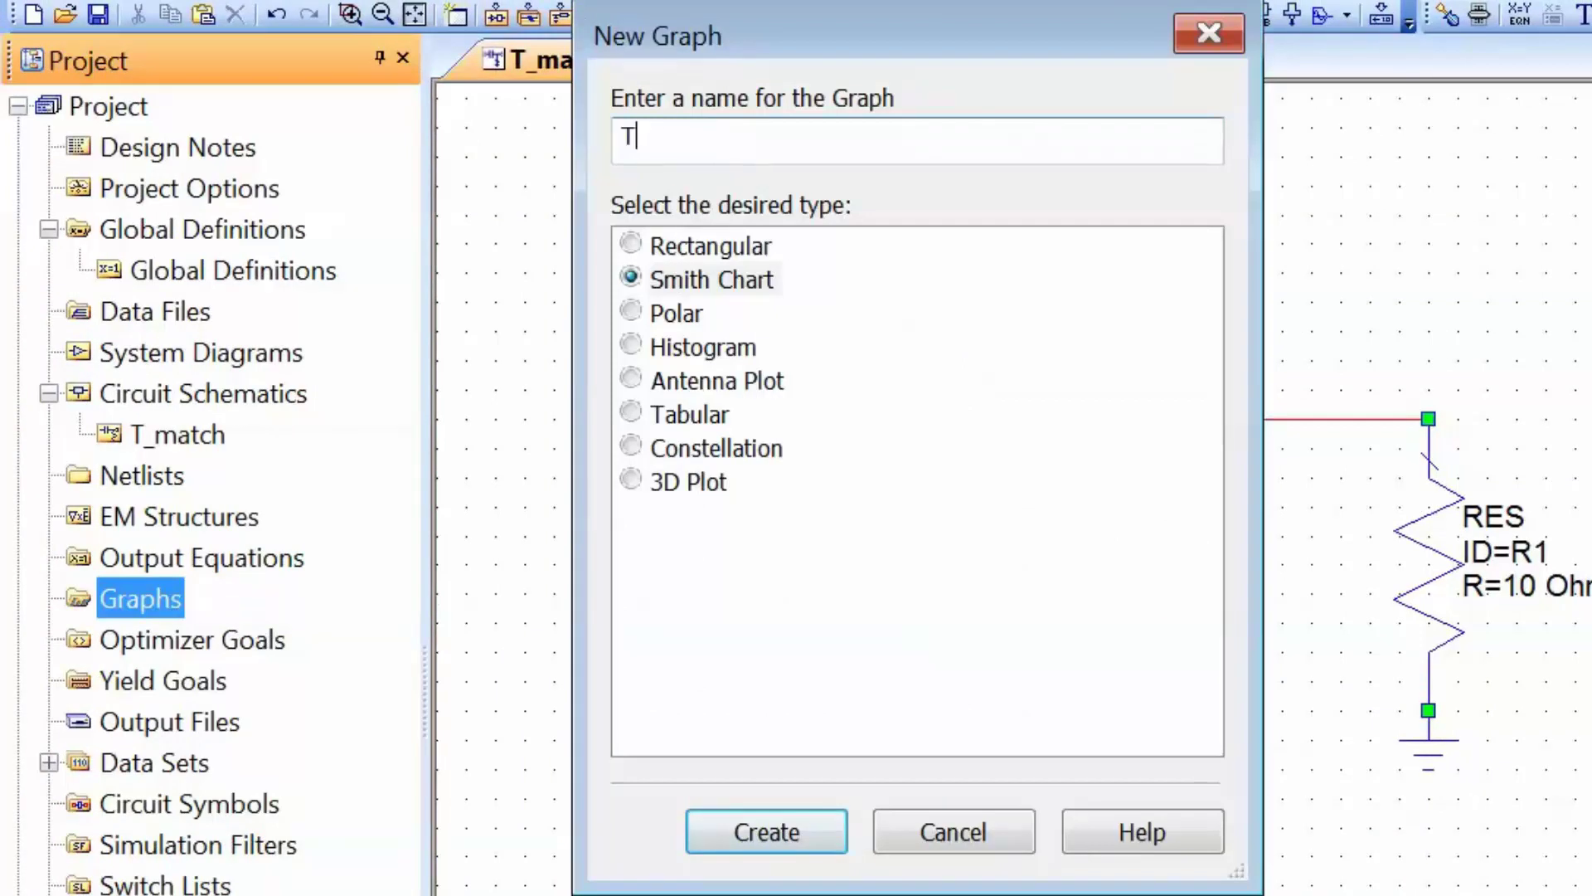
text(atch)
key(Return)
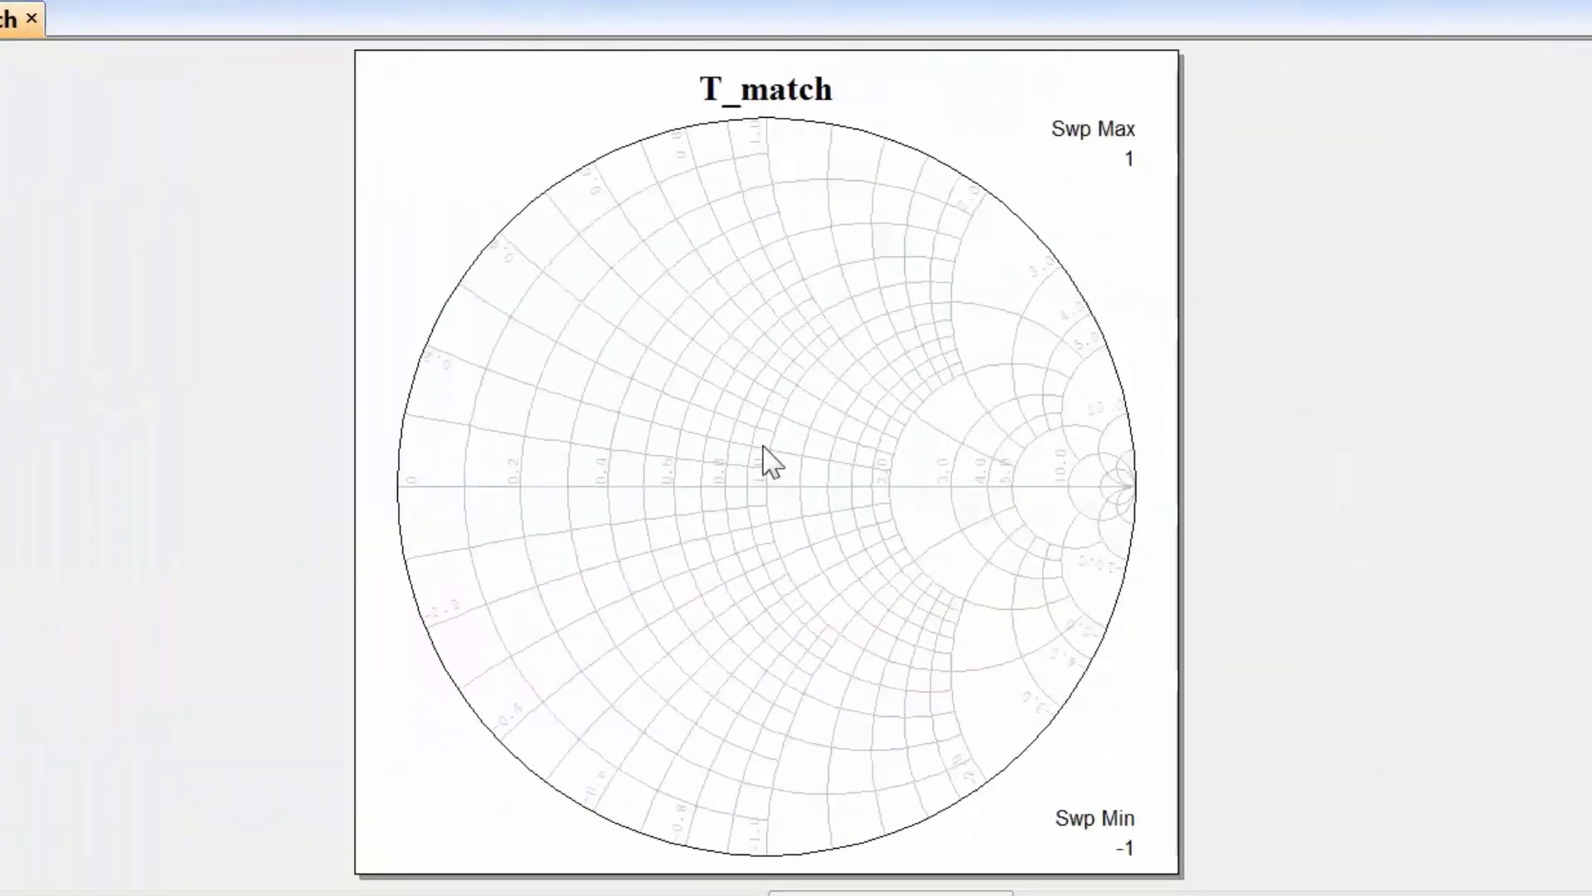
Add a linear port-parameter S measurement to the T_match chart, using T_match as data source with both port indices 1 and the Complex modifier.
right_click(761, 446)
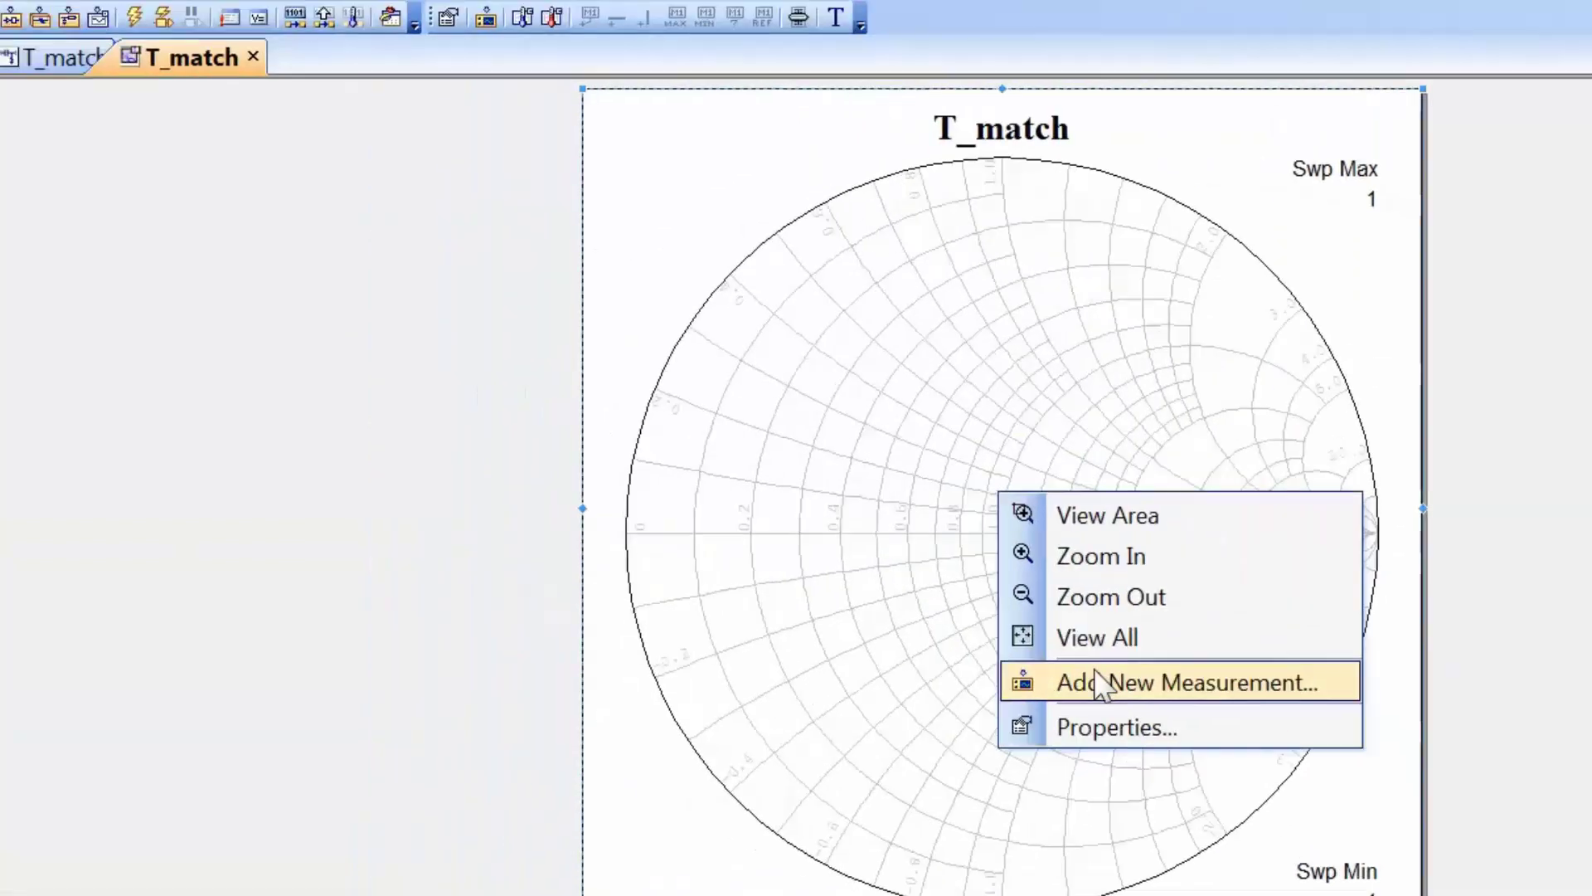
click(1099, 684)
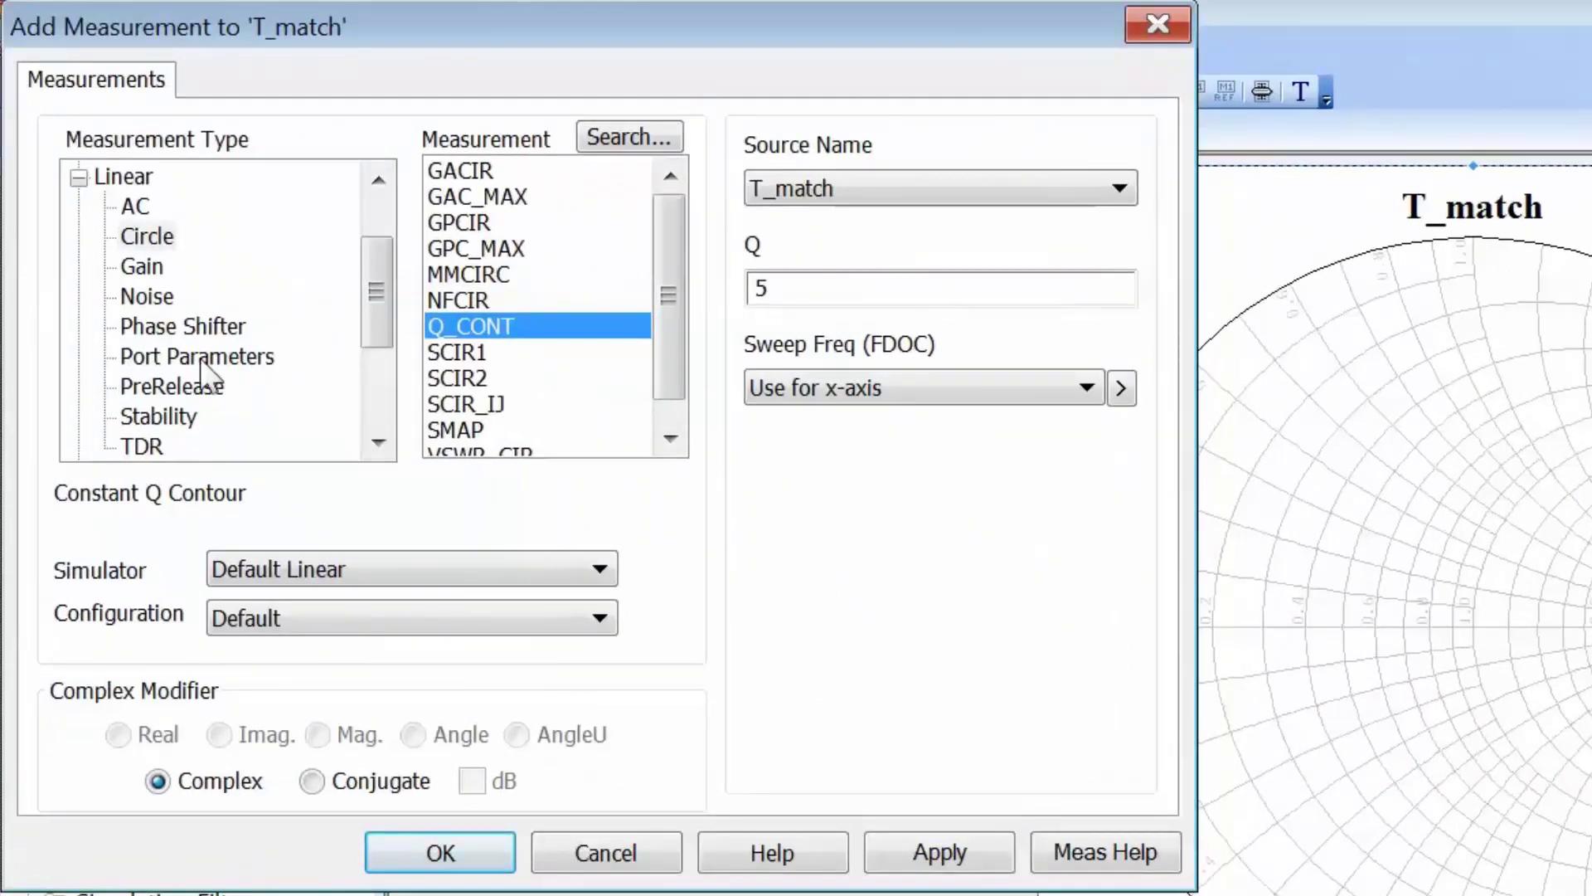
click(201, 357)
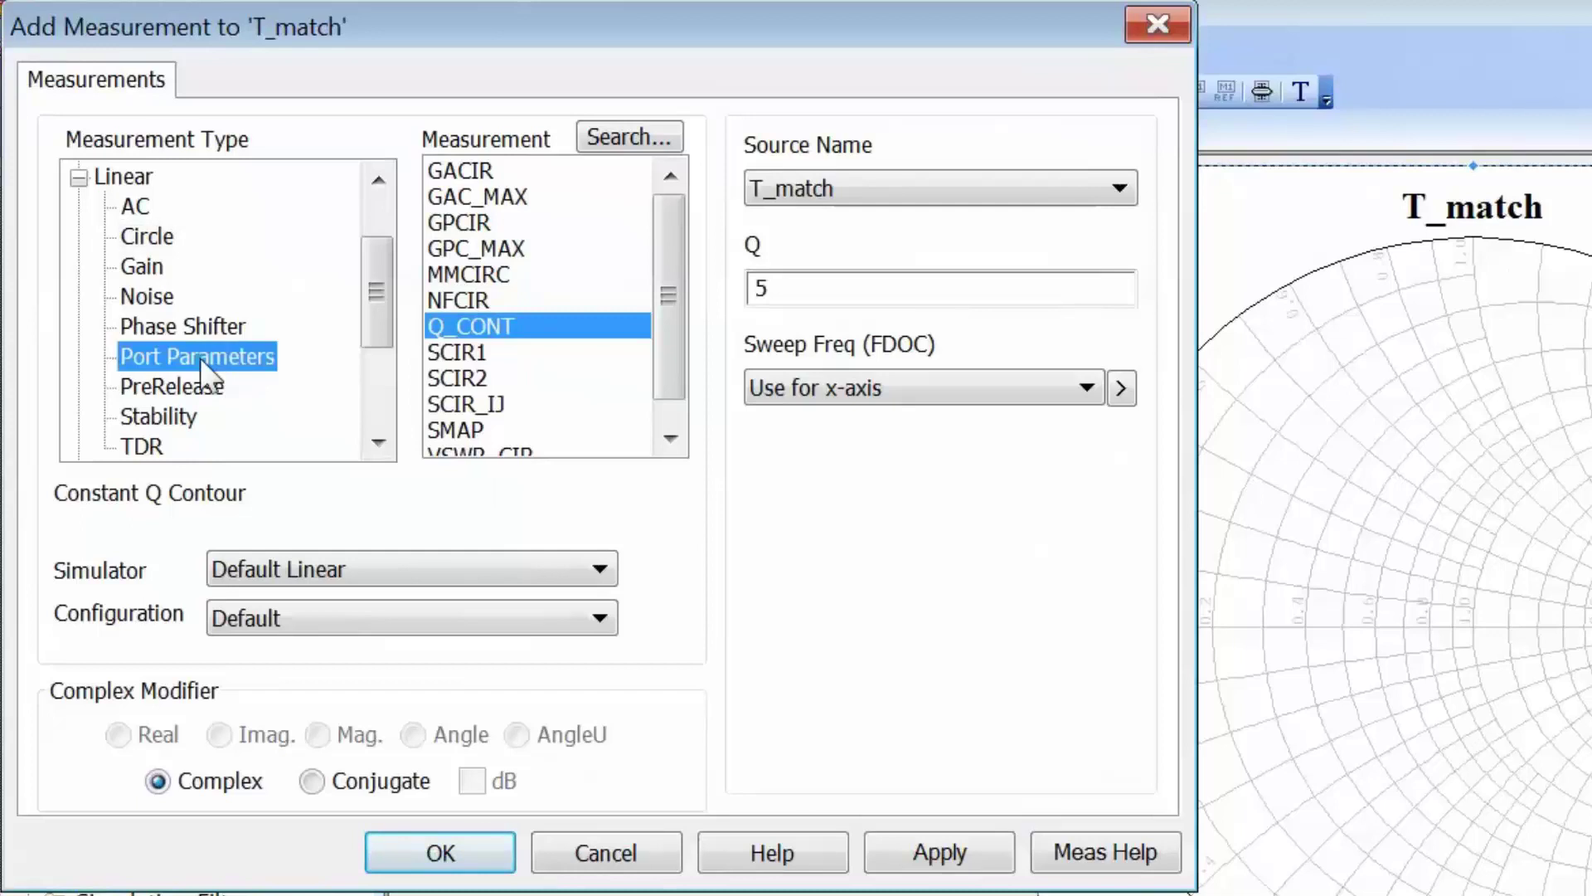
click(440, 249)
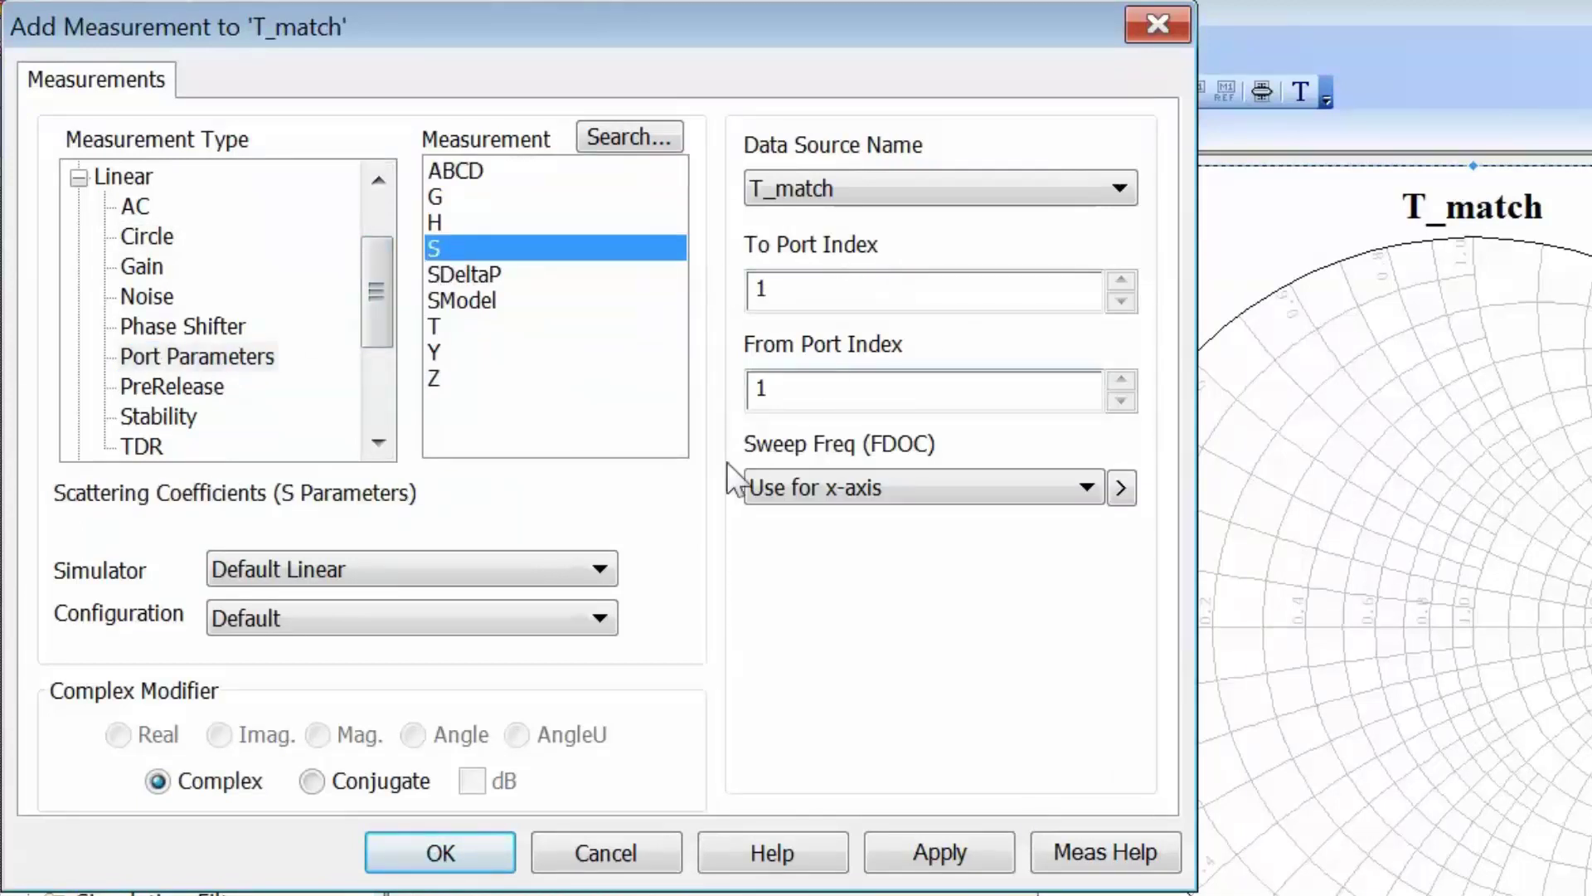
click(937, 867)
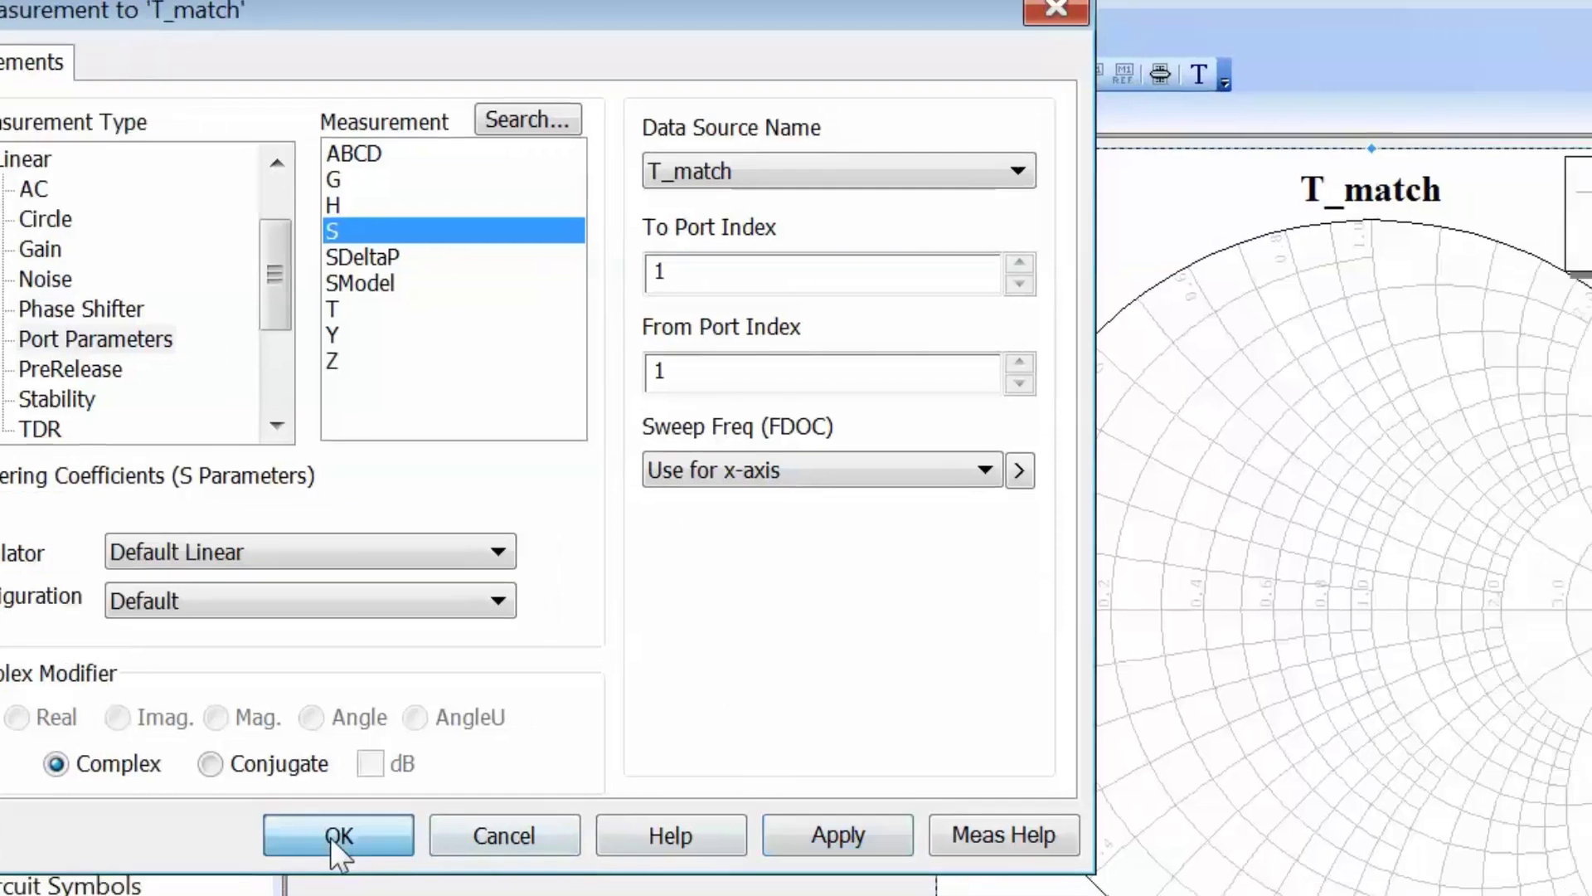
click(385, 863)
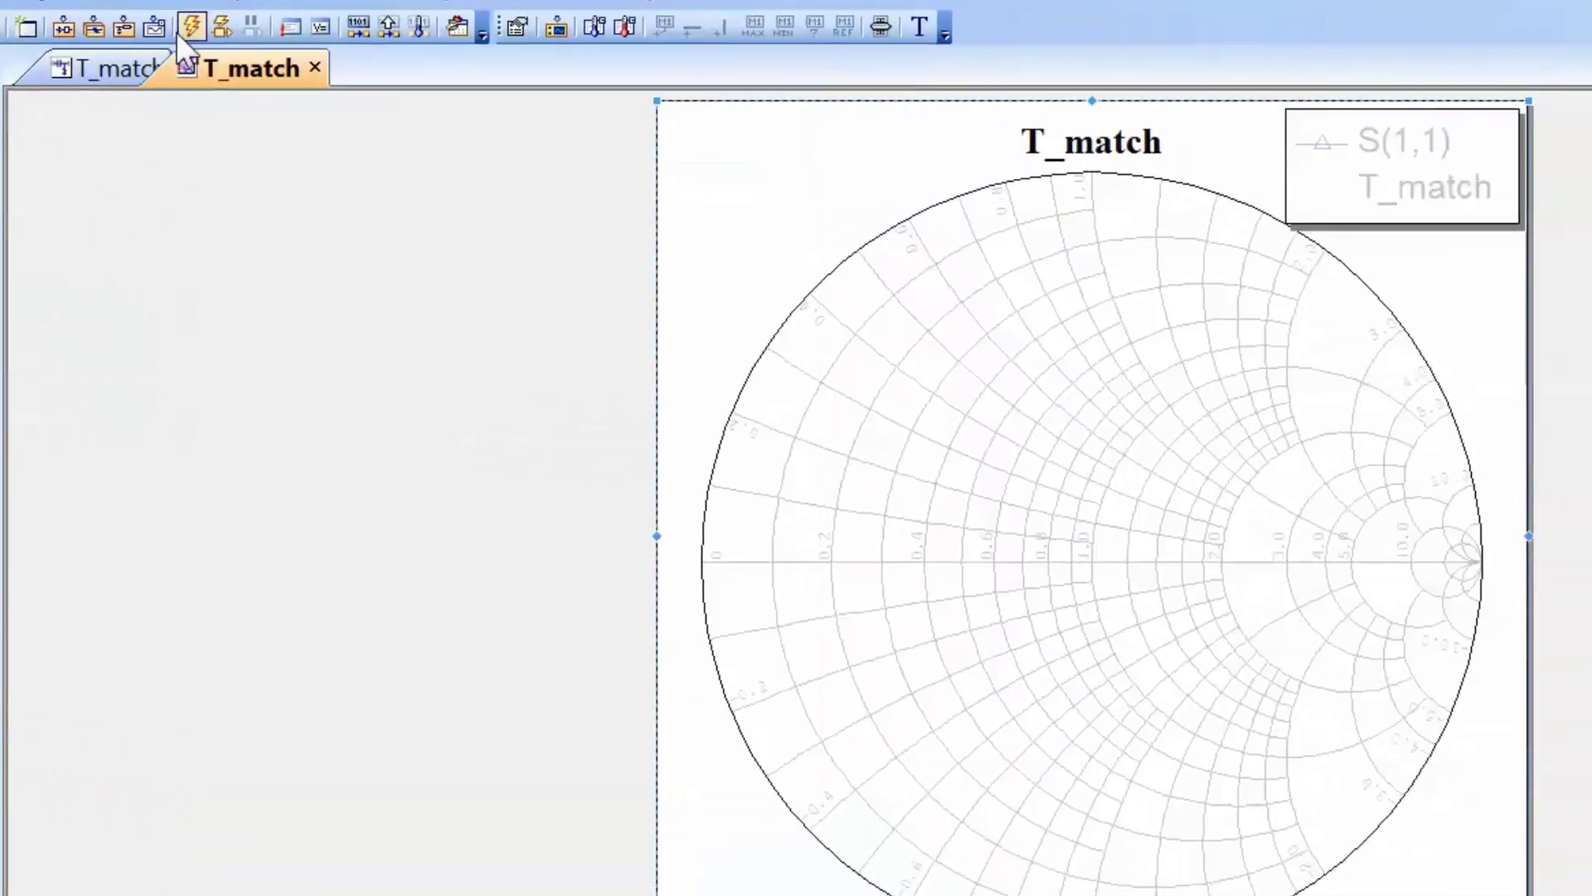
Analyze the circuit and place a marker on the S(1,1) point of the T_match chart.
click(176, 31)
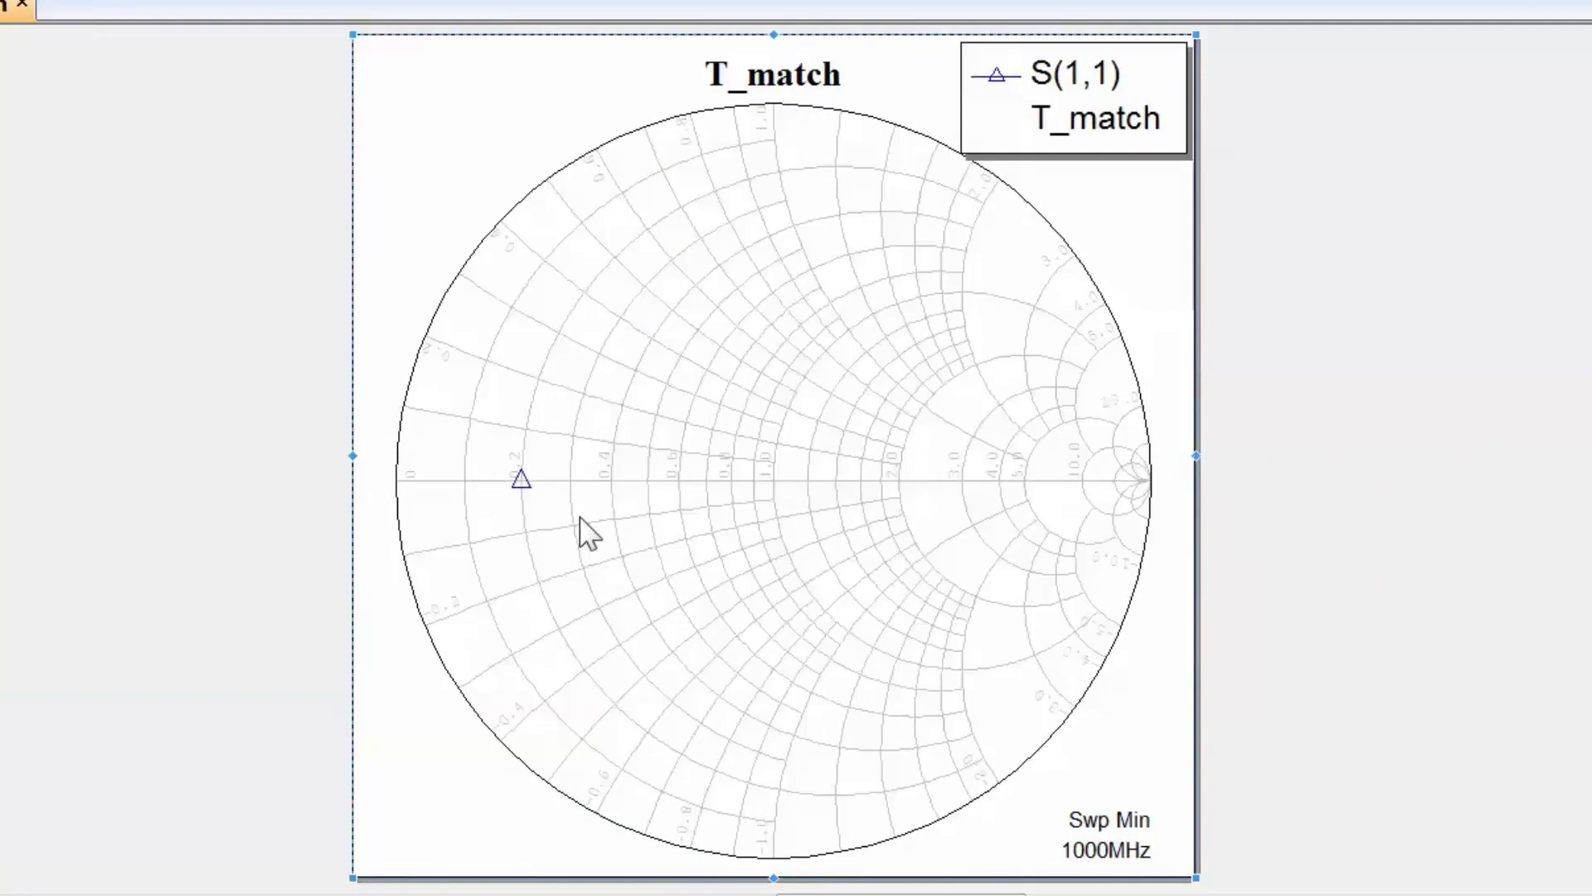
key(ctrl+m)
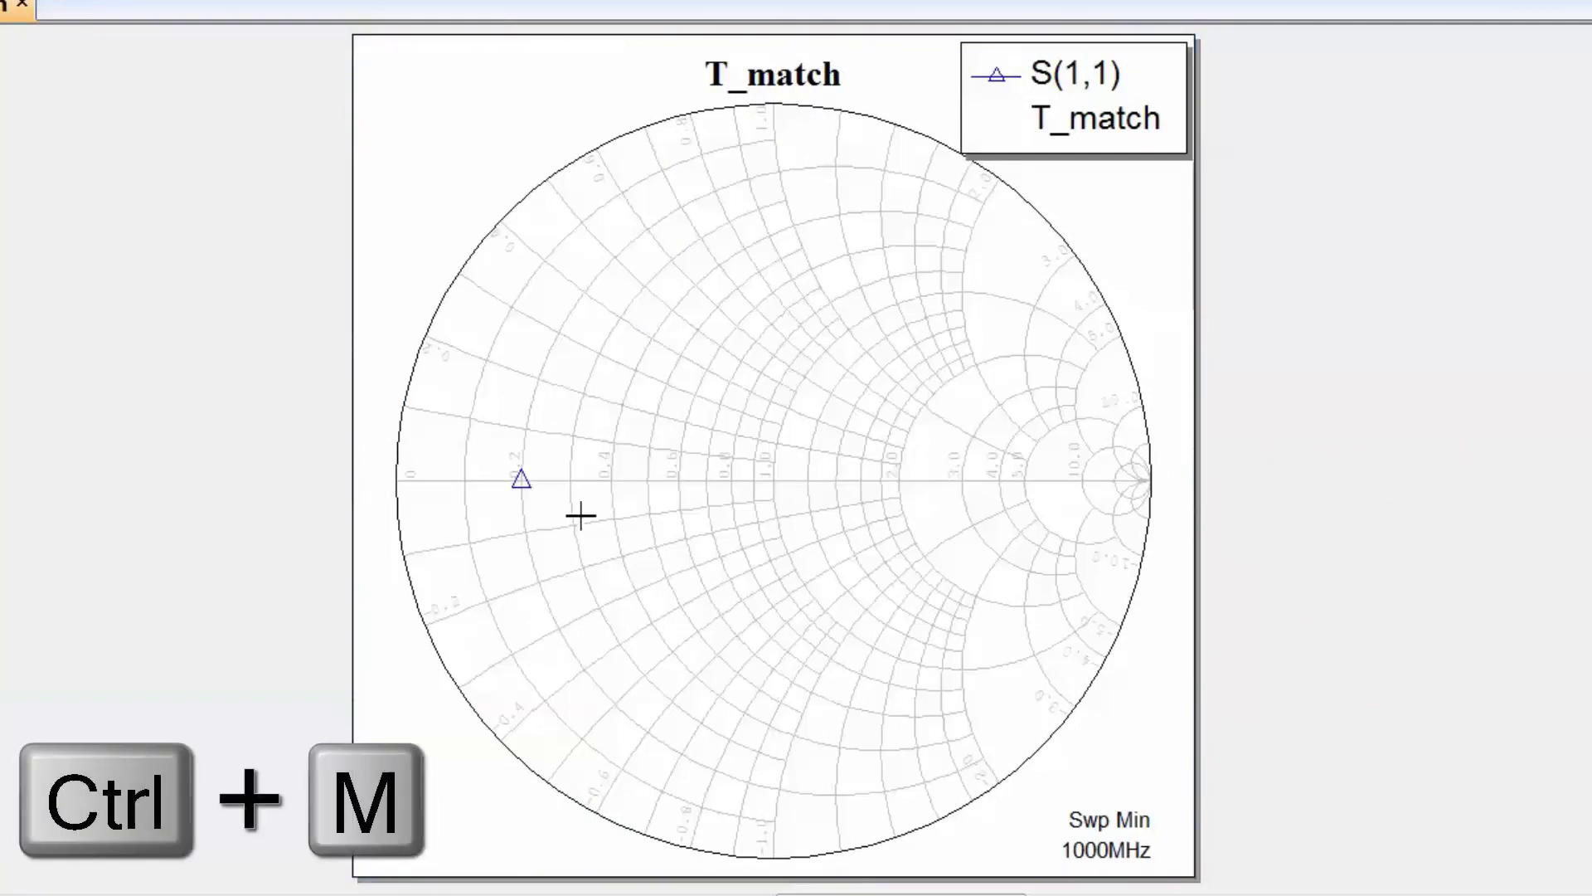
click(521, 480)
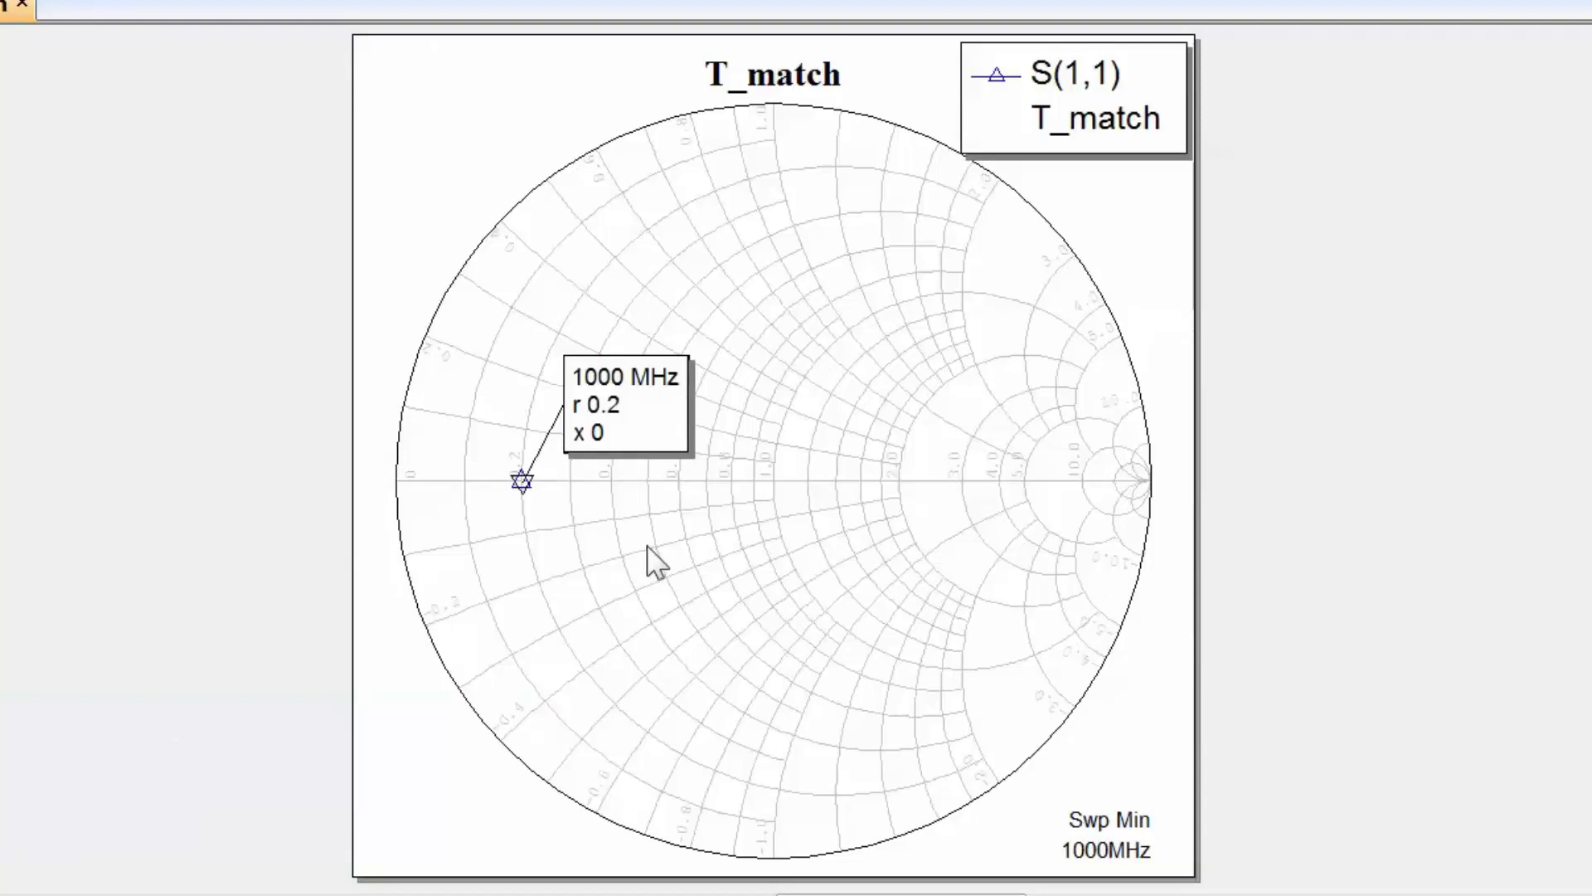
Set the Smith chart's marker impedance display to be denormalized to 50 Ohms.
right_click(786, 458)
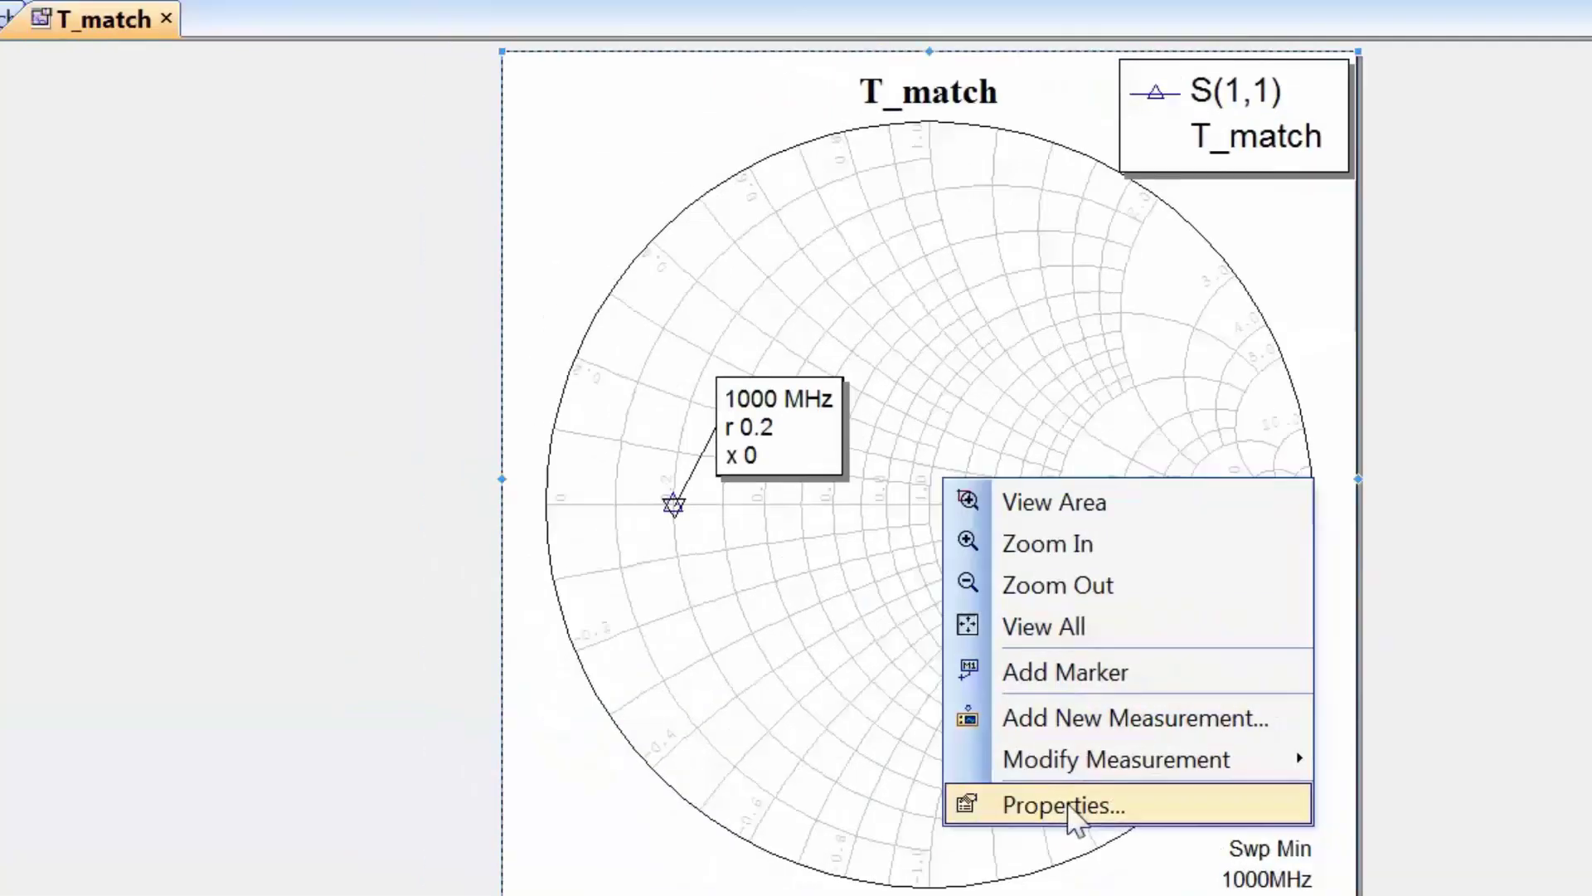
click(1065, 805)
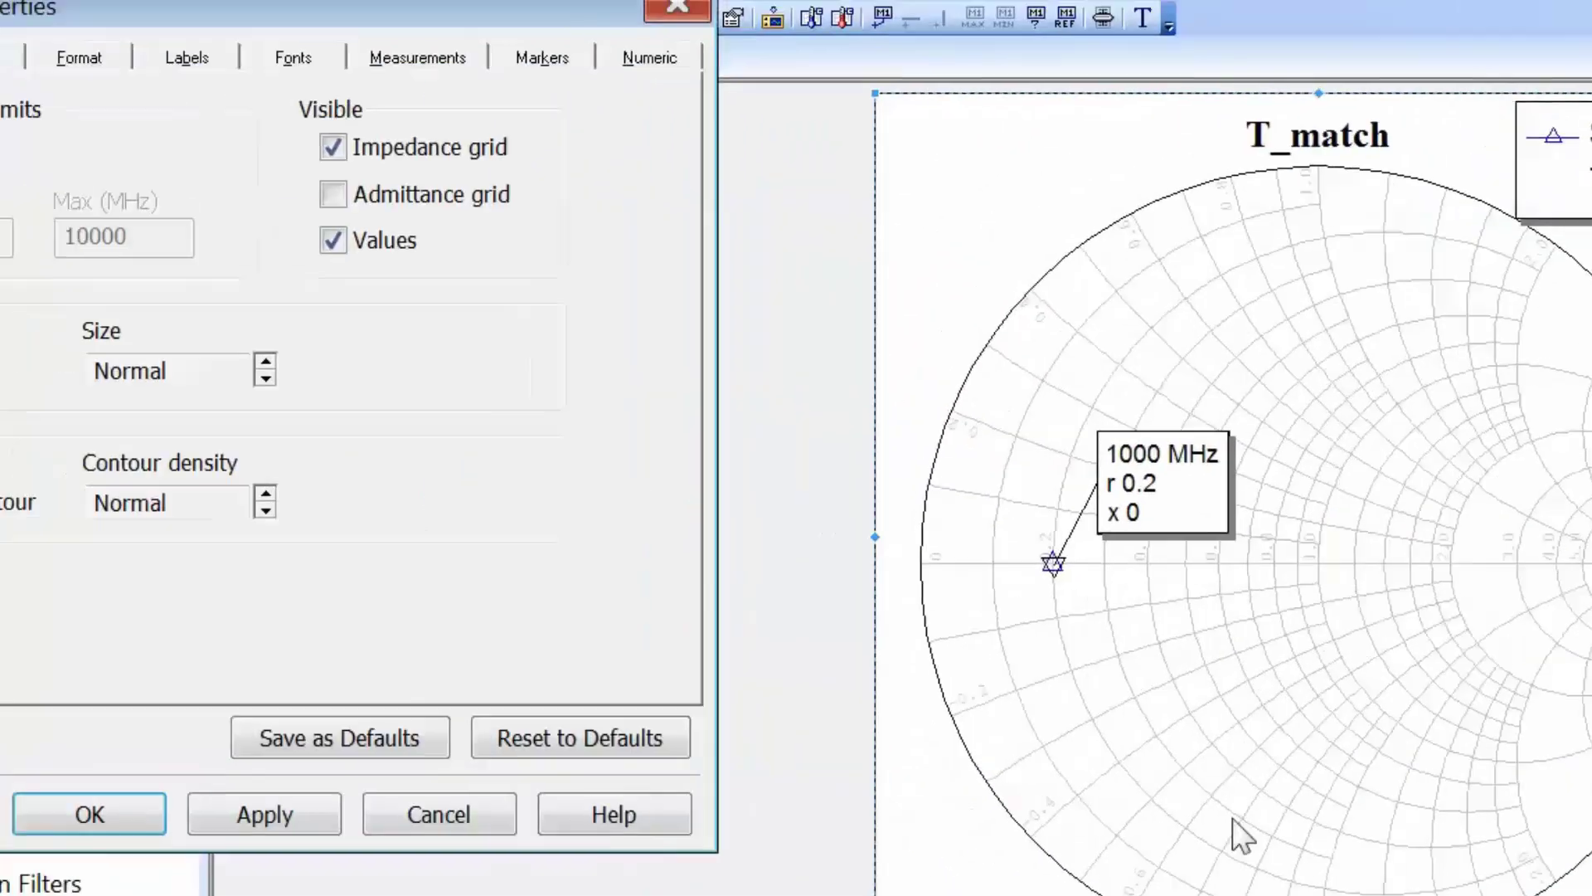
click(184, 18)
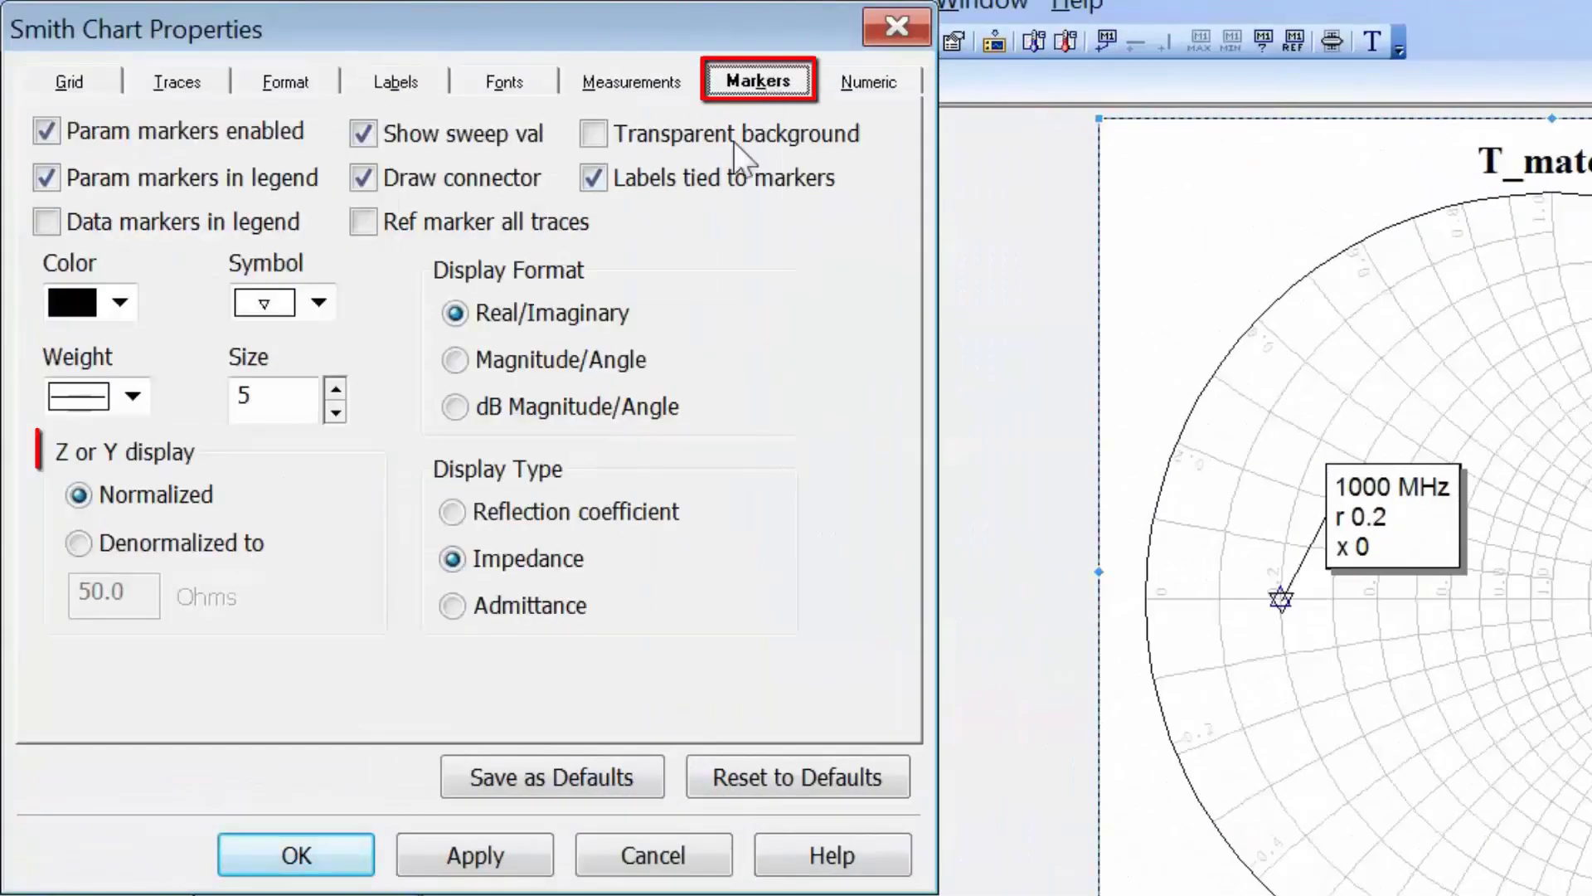
click(77, 543)
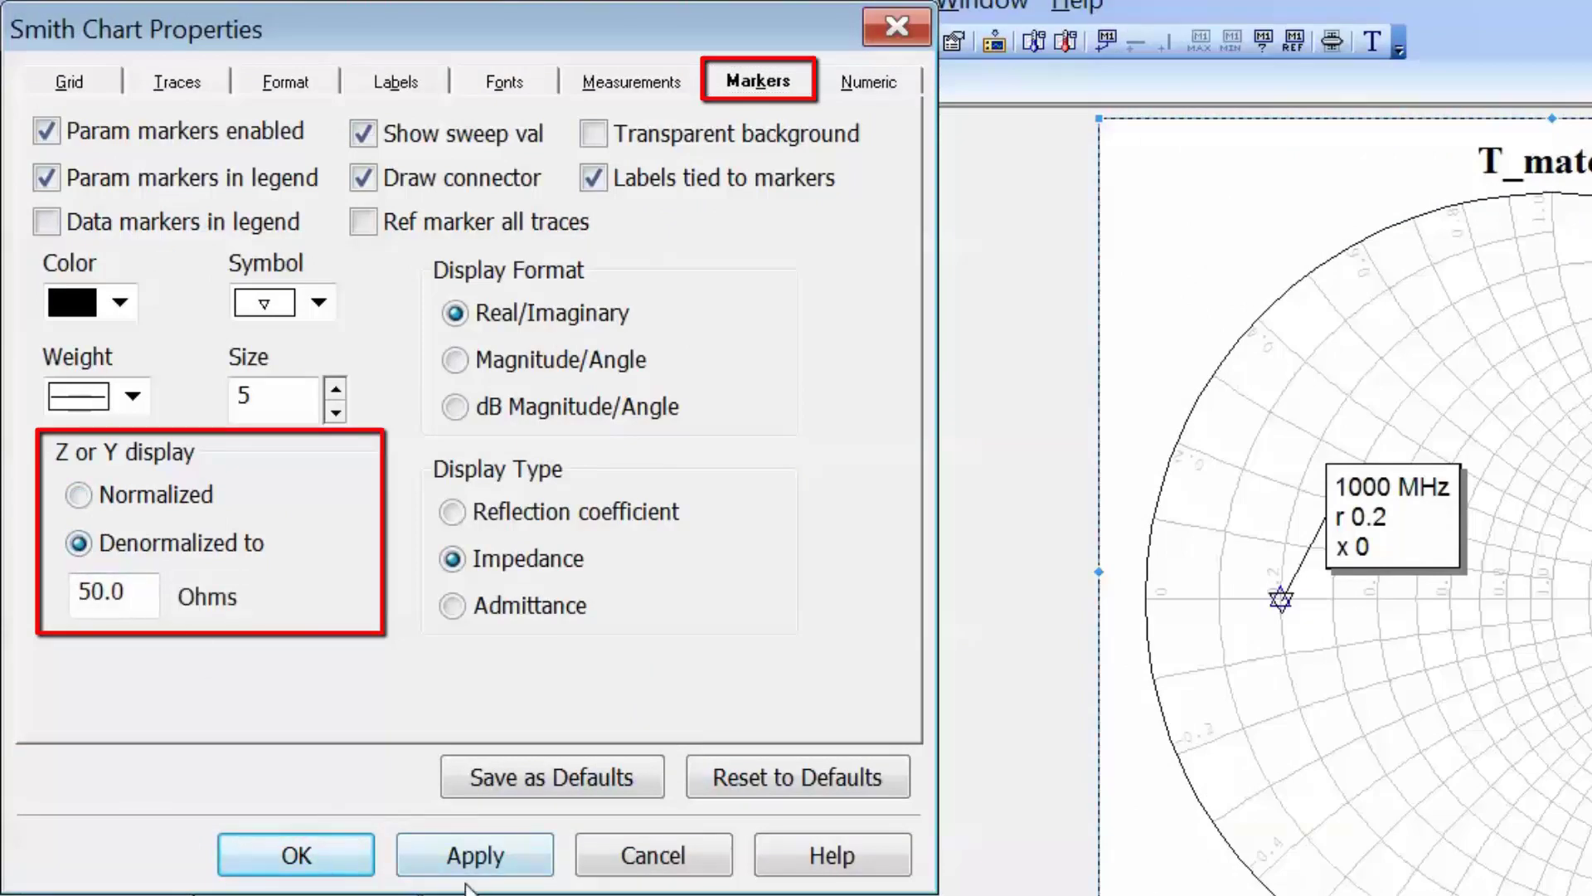
click(472, 858)
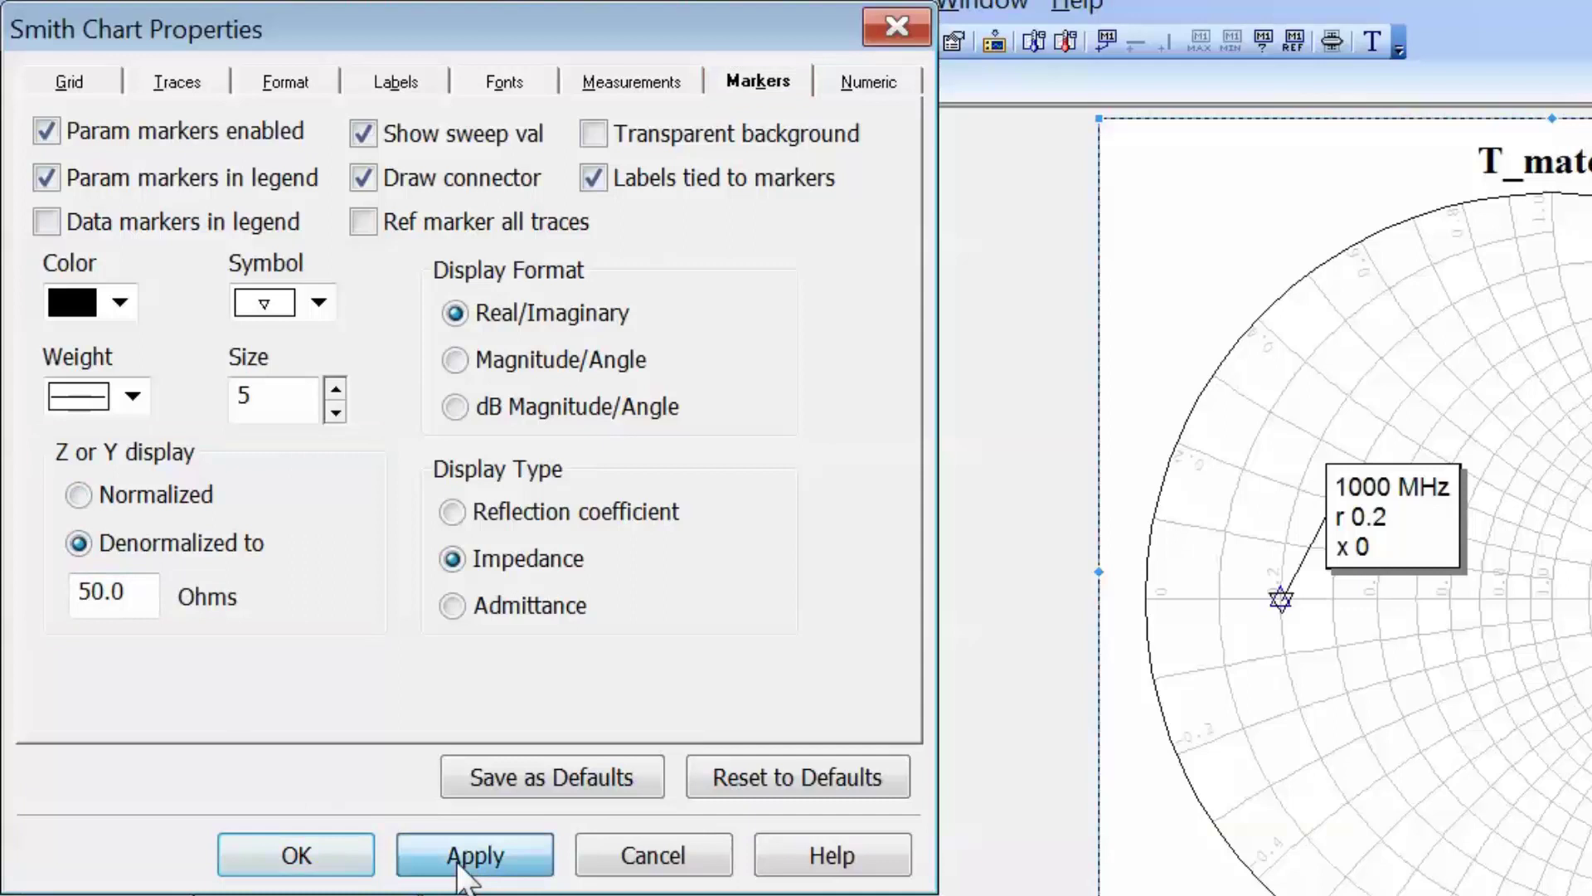
click(299, 857)
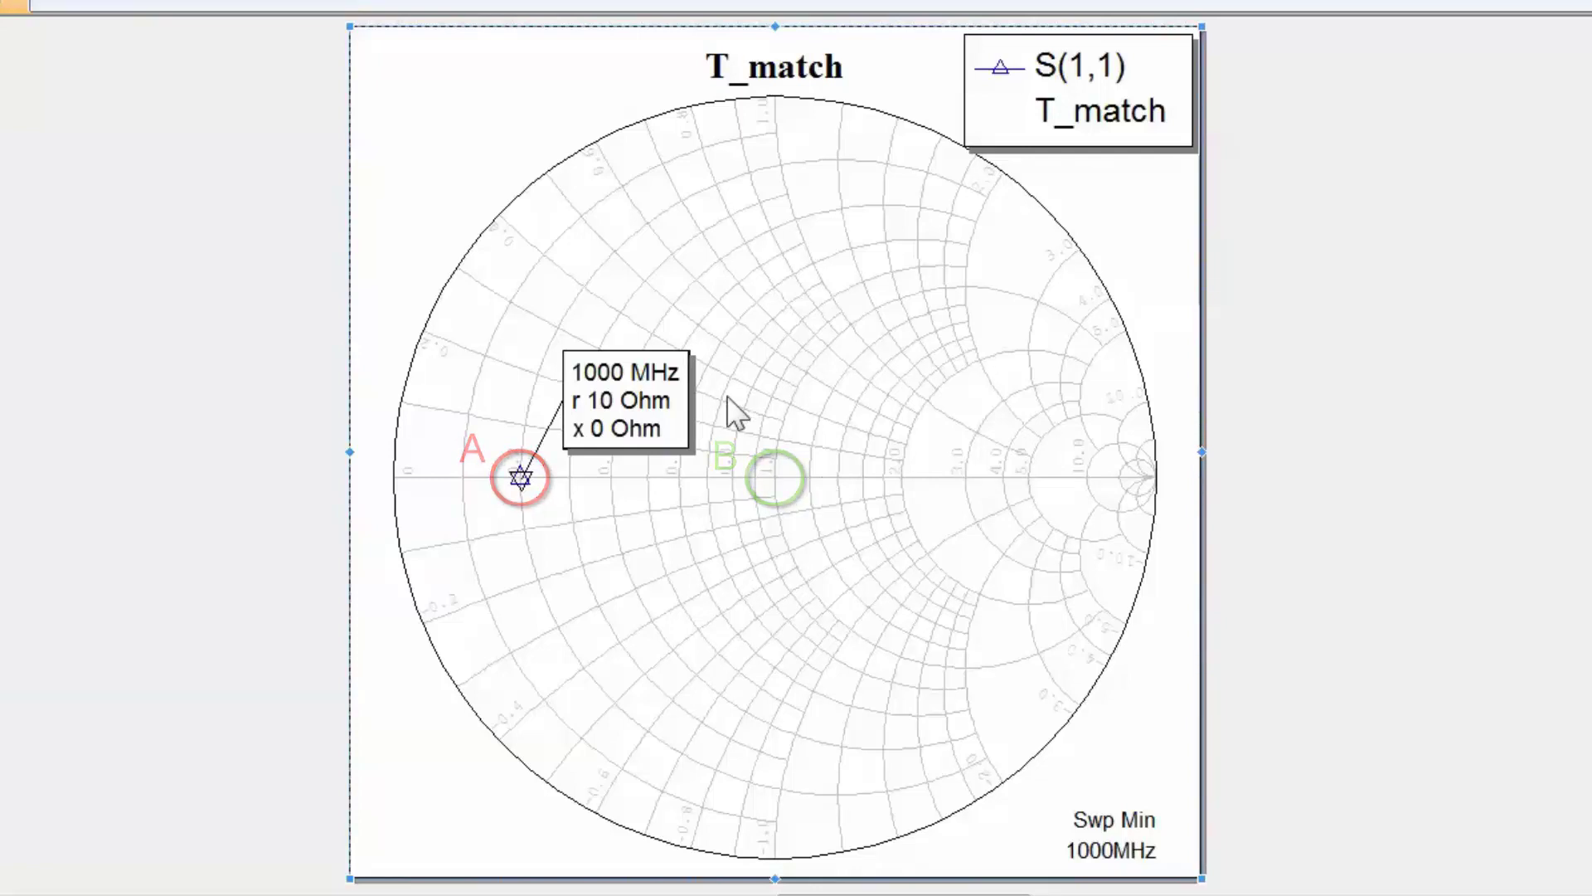
Show the admittance grid alongside the impedance grid, hide the grid values, and set the contour density to Coarse.
right_click(749, 398)
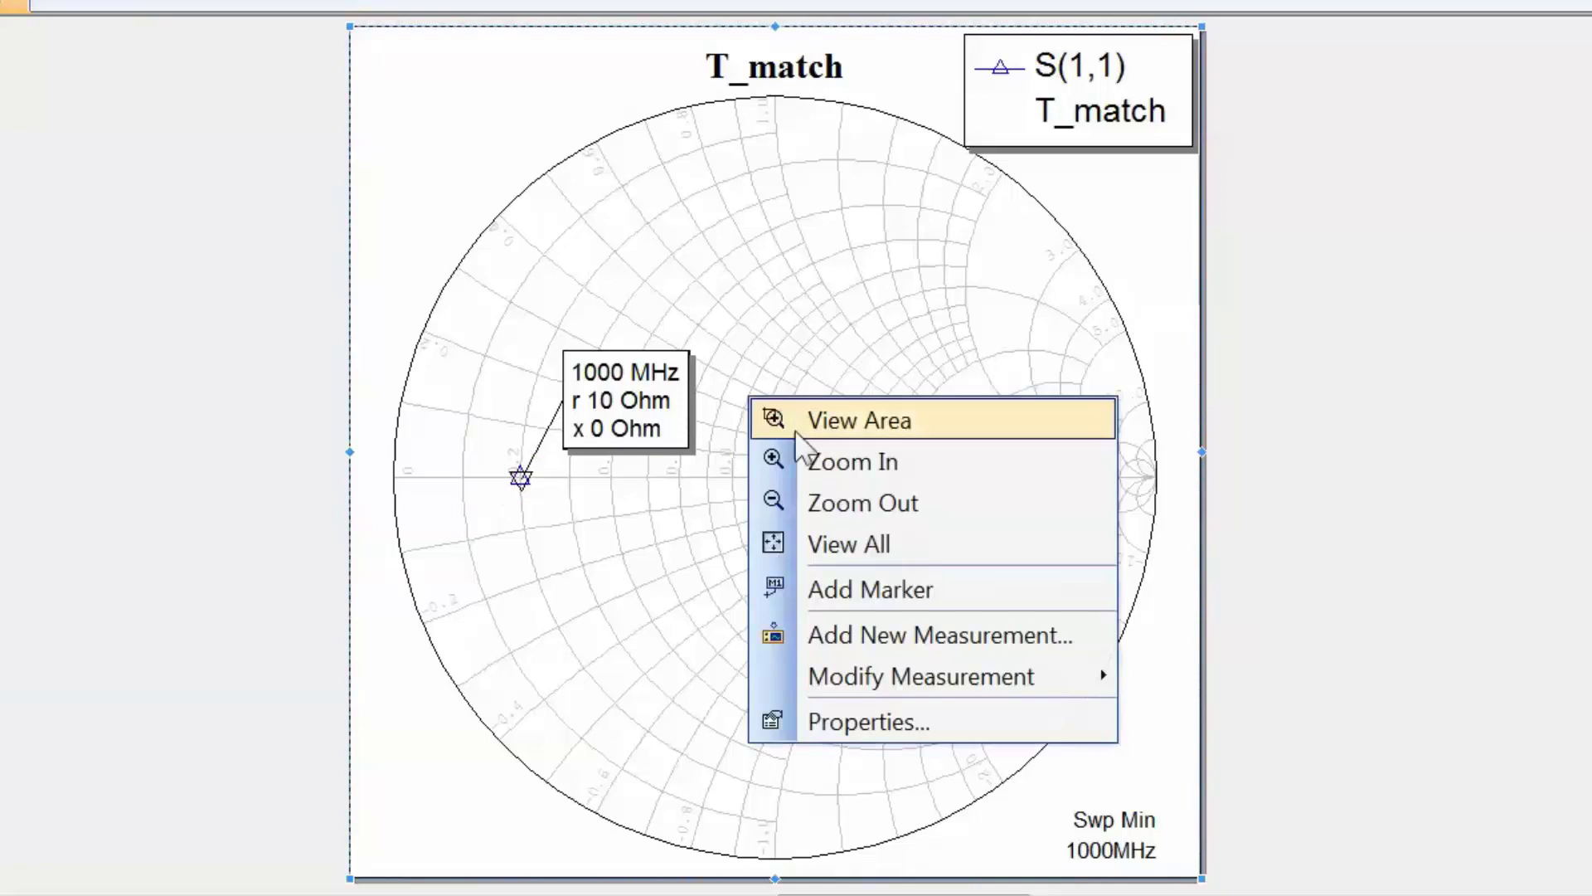
click(838, 729)
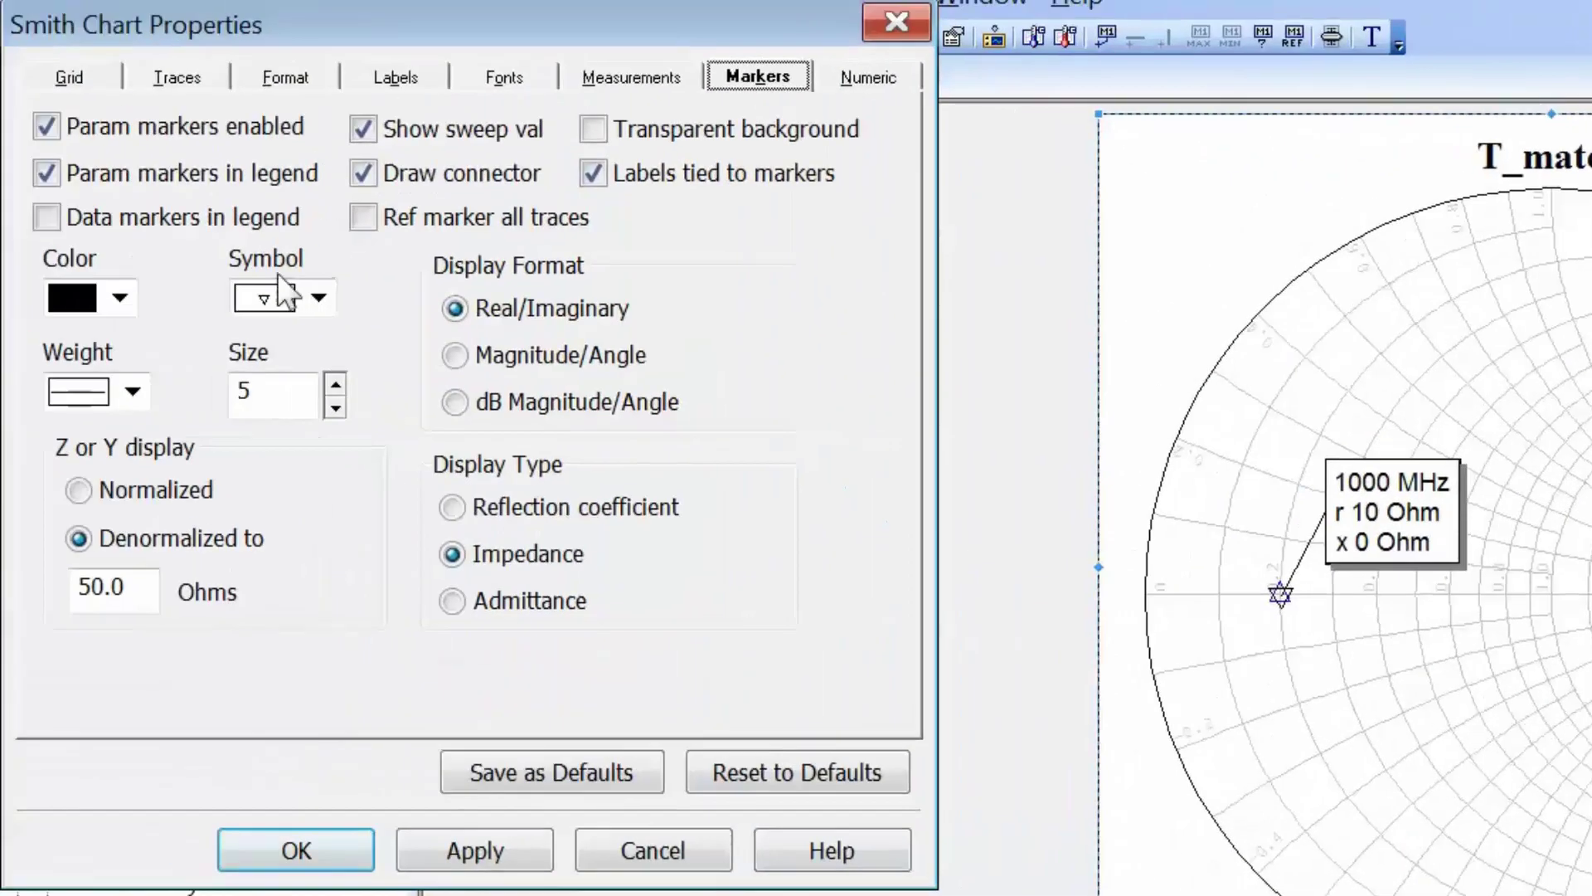
click(92, 73)
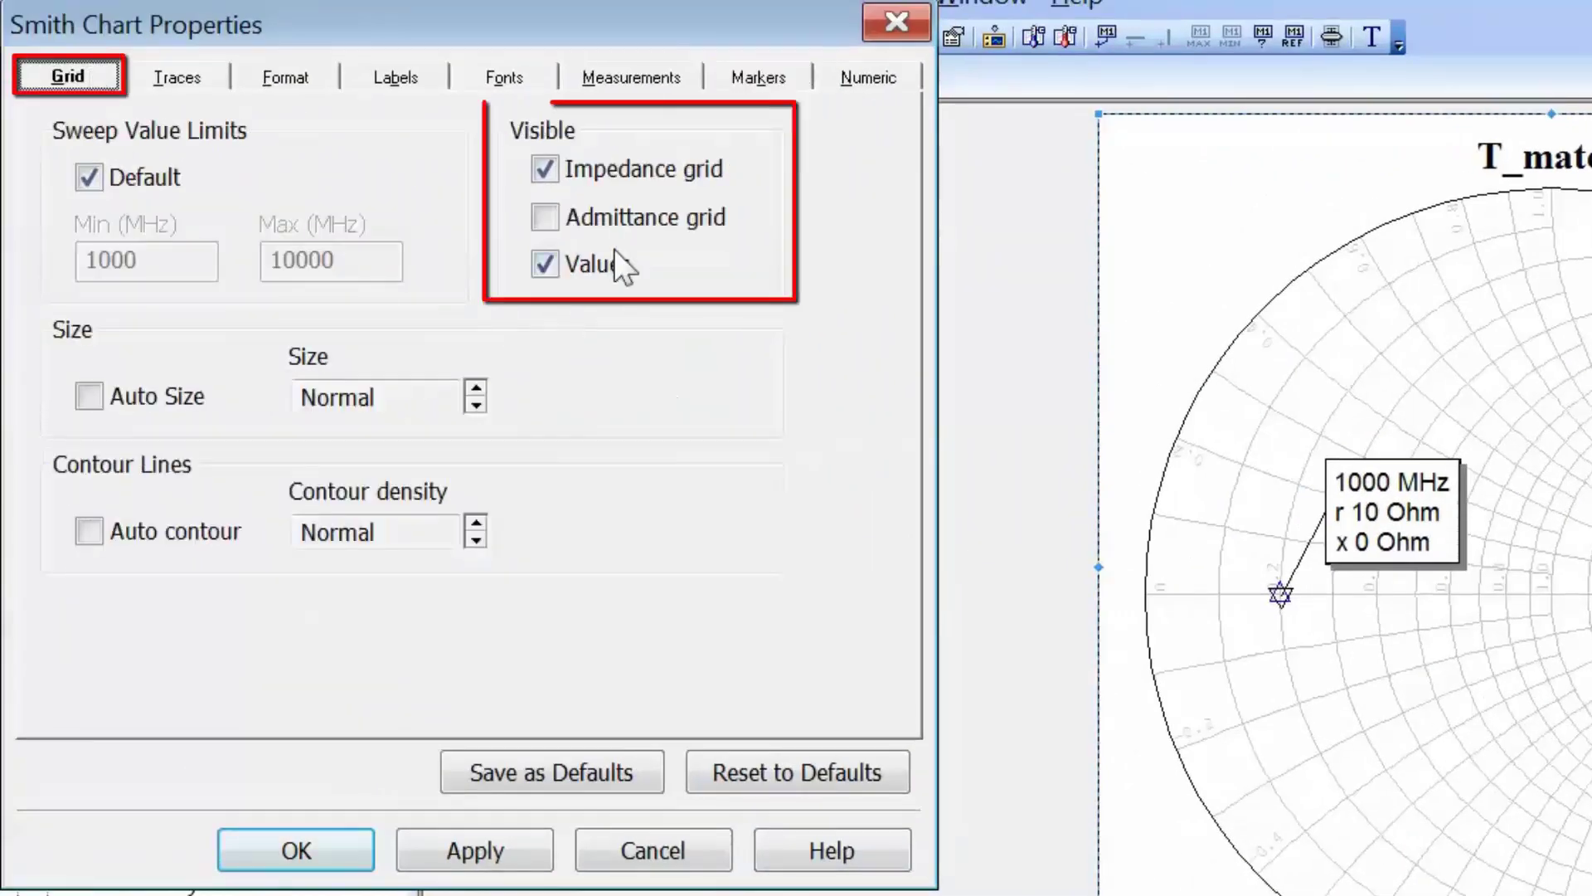
click(544, 216)
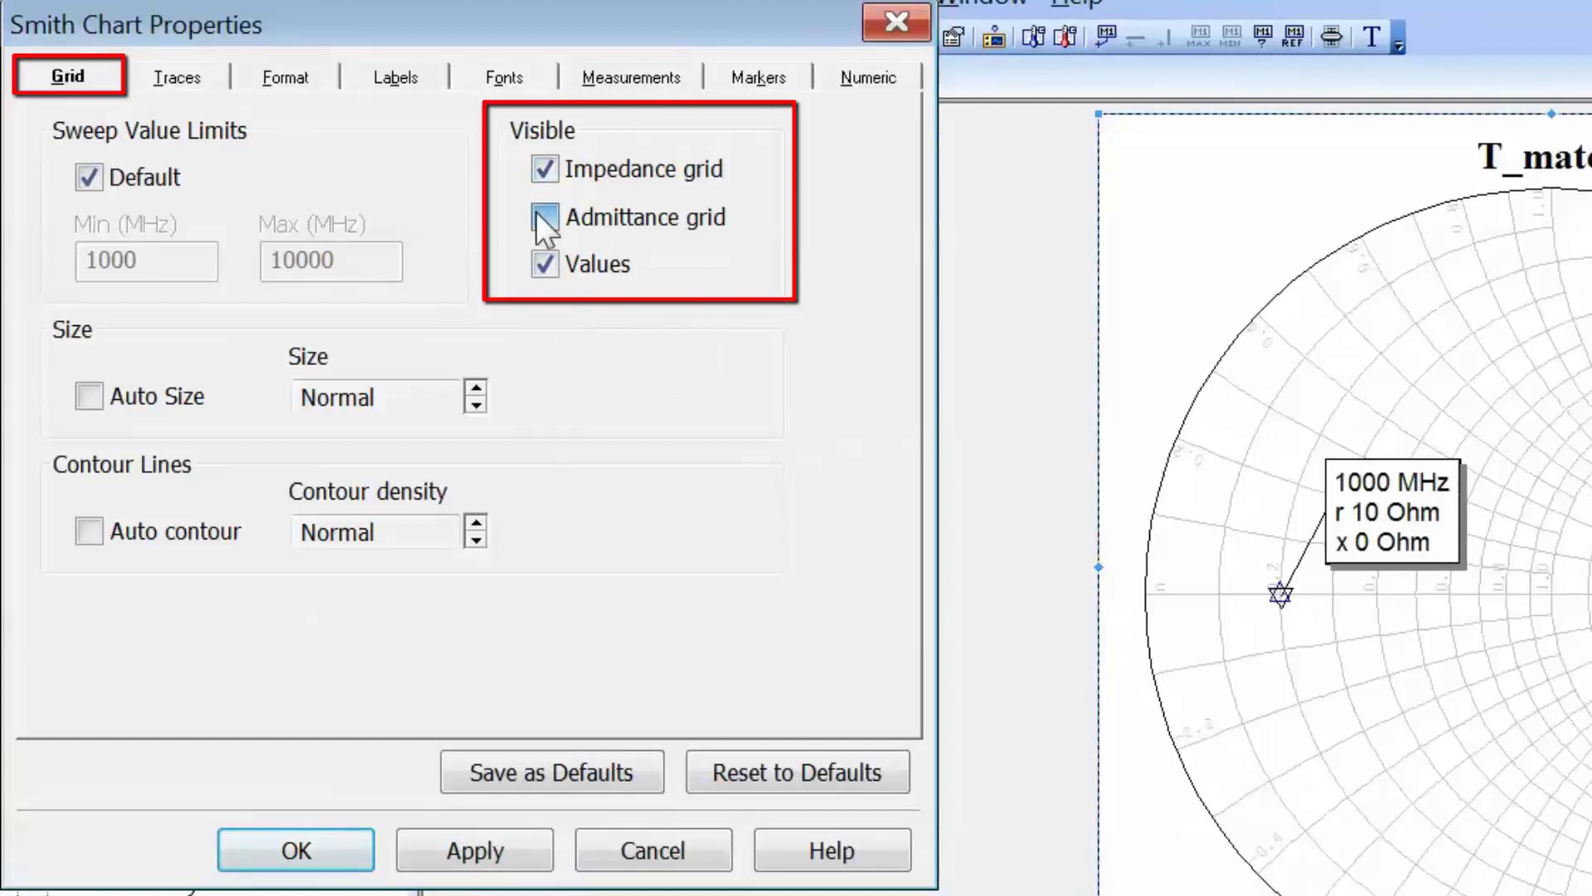
click(544, 262)
click(544, 264)
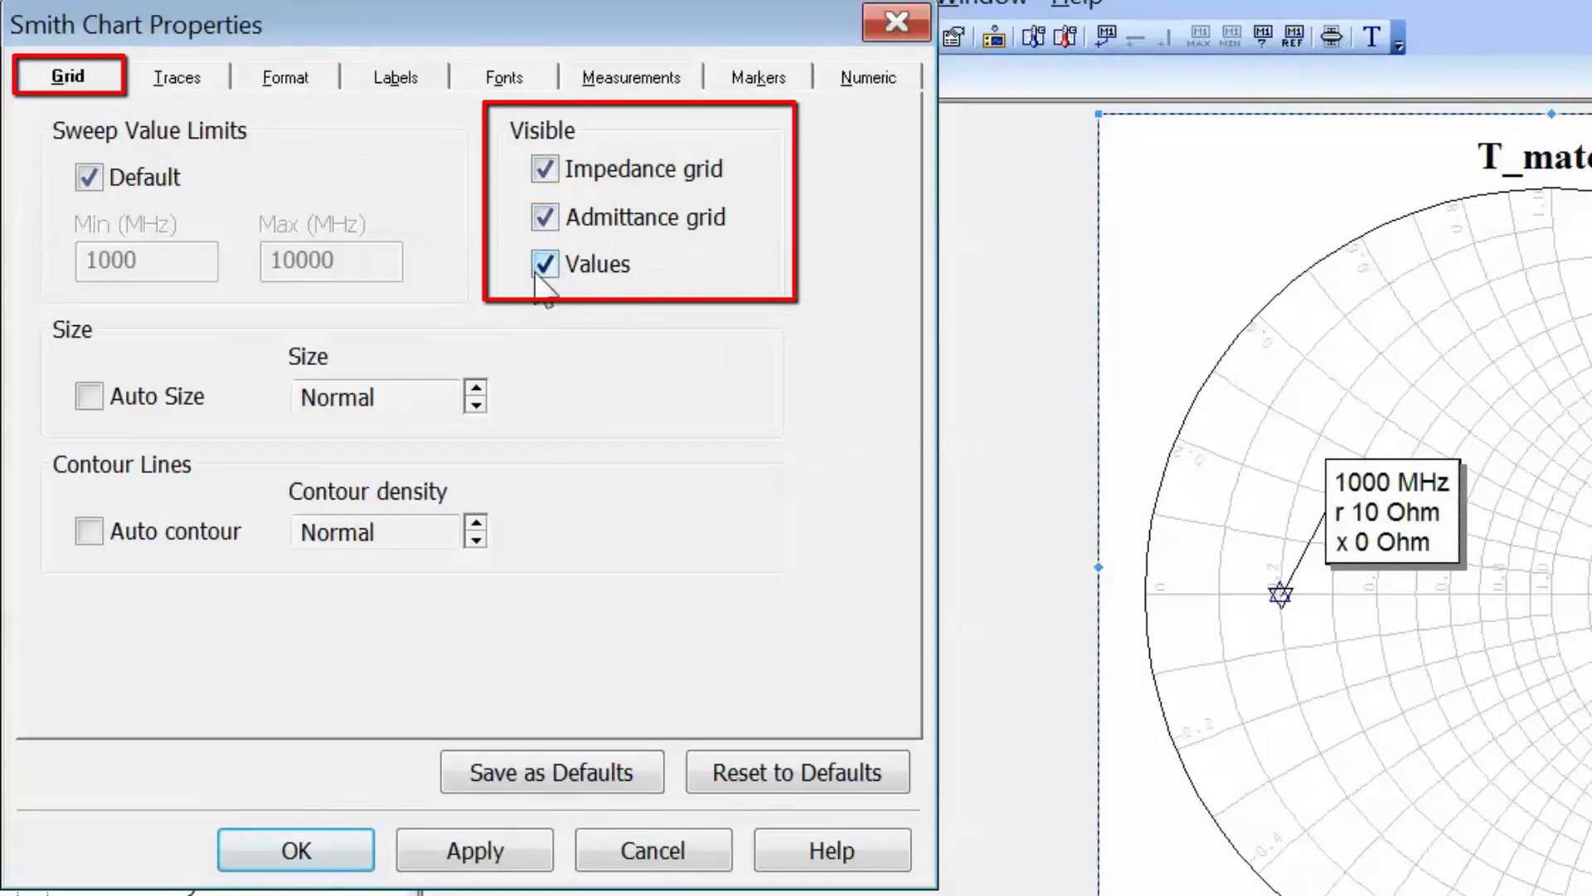
click(537, 274)
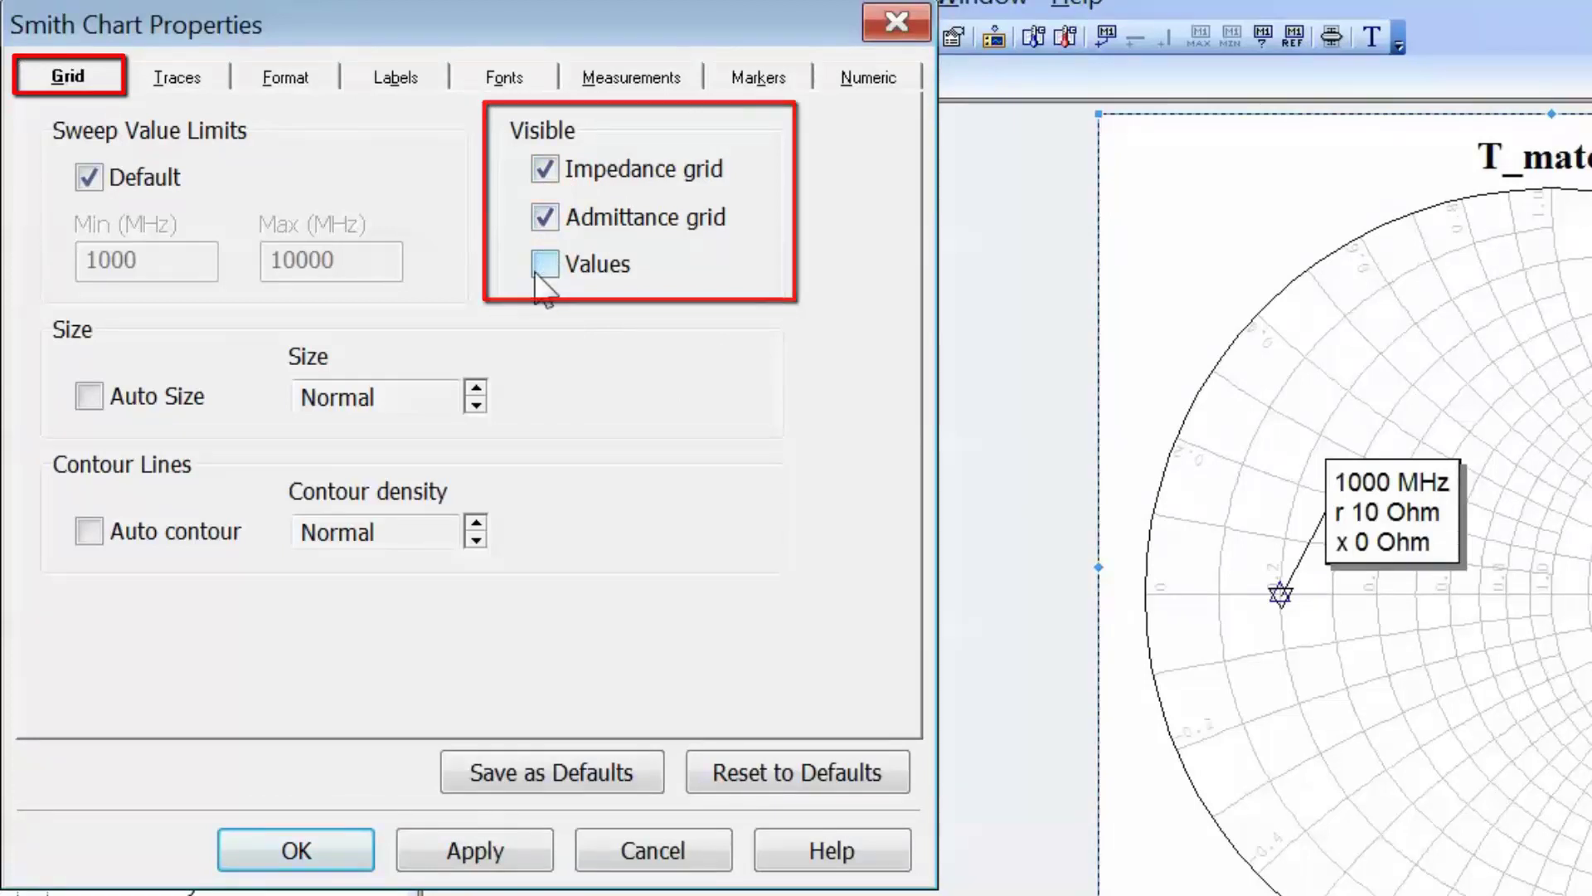
click(471, 540)
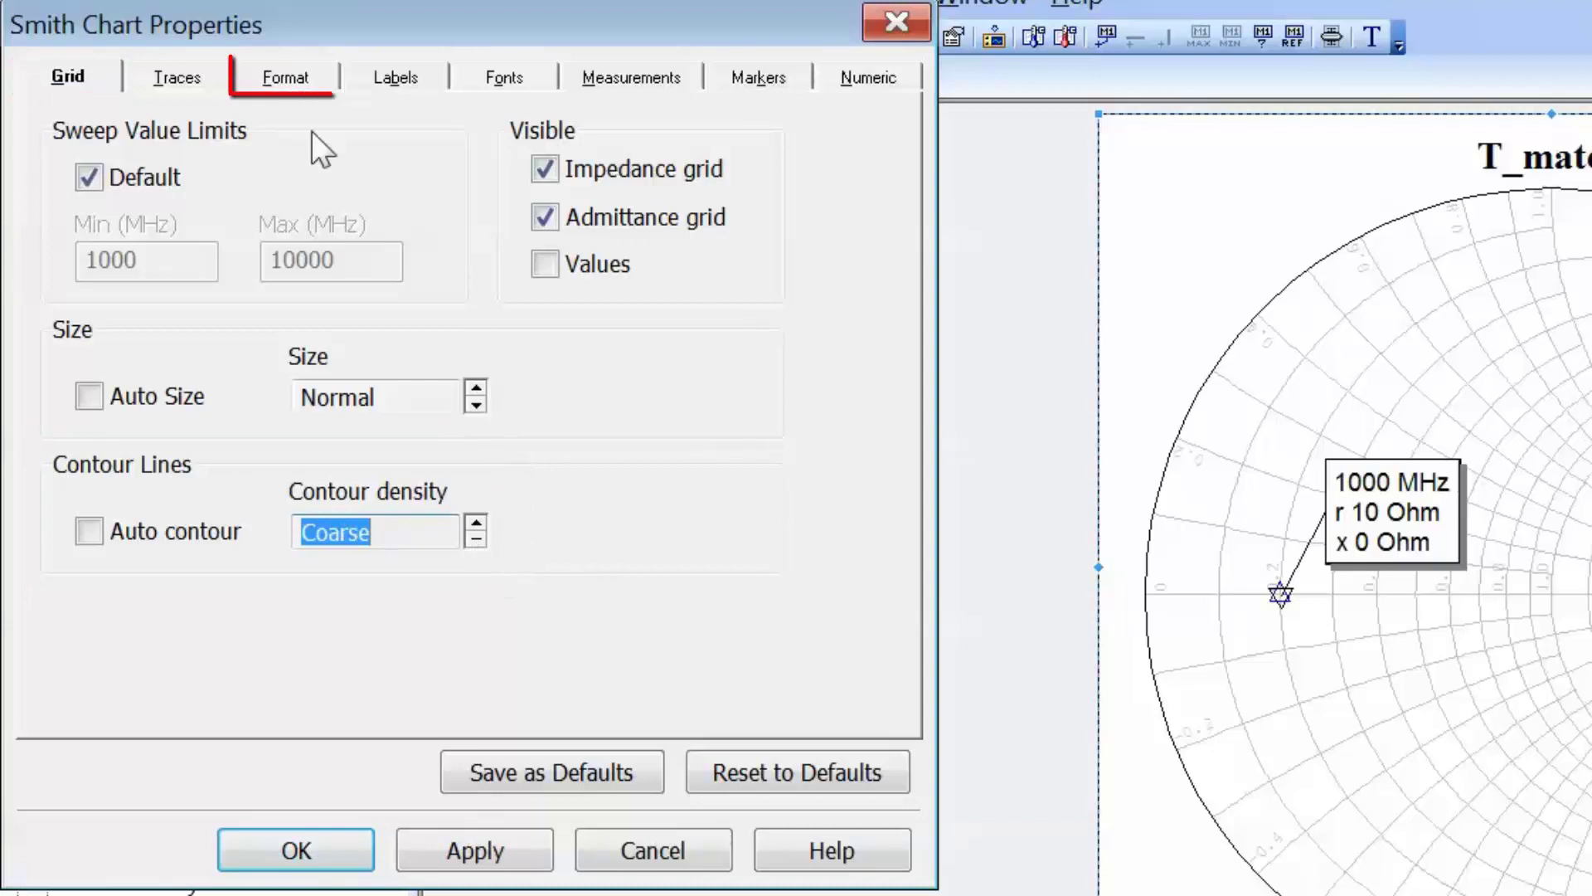
Color the chart's impedance divisions bright green and its admittance divisions red, and apply the chart properties.
click(284, 79)
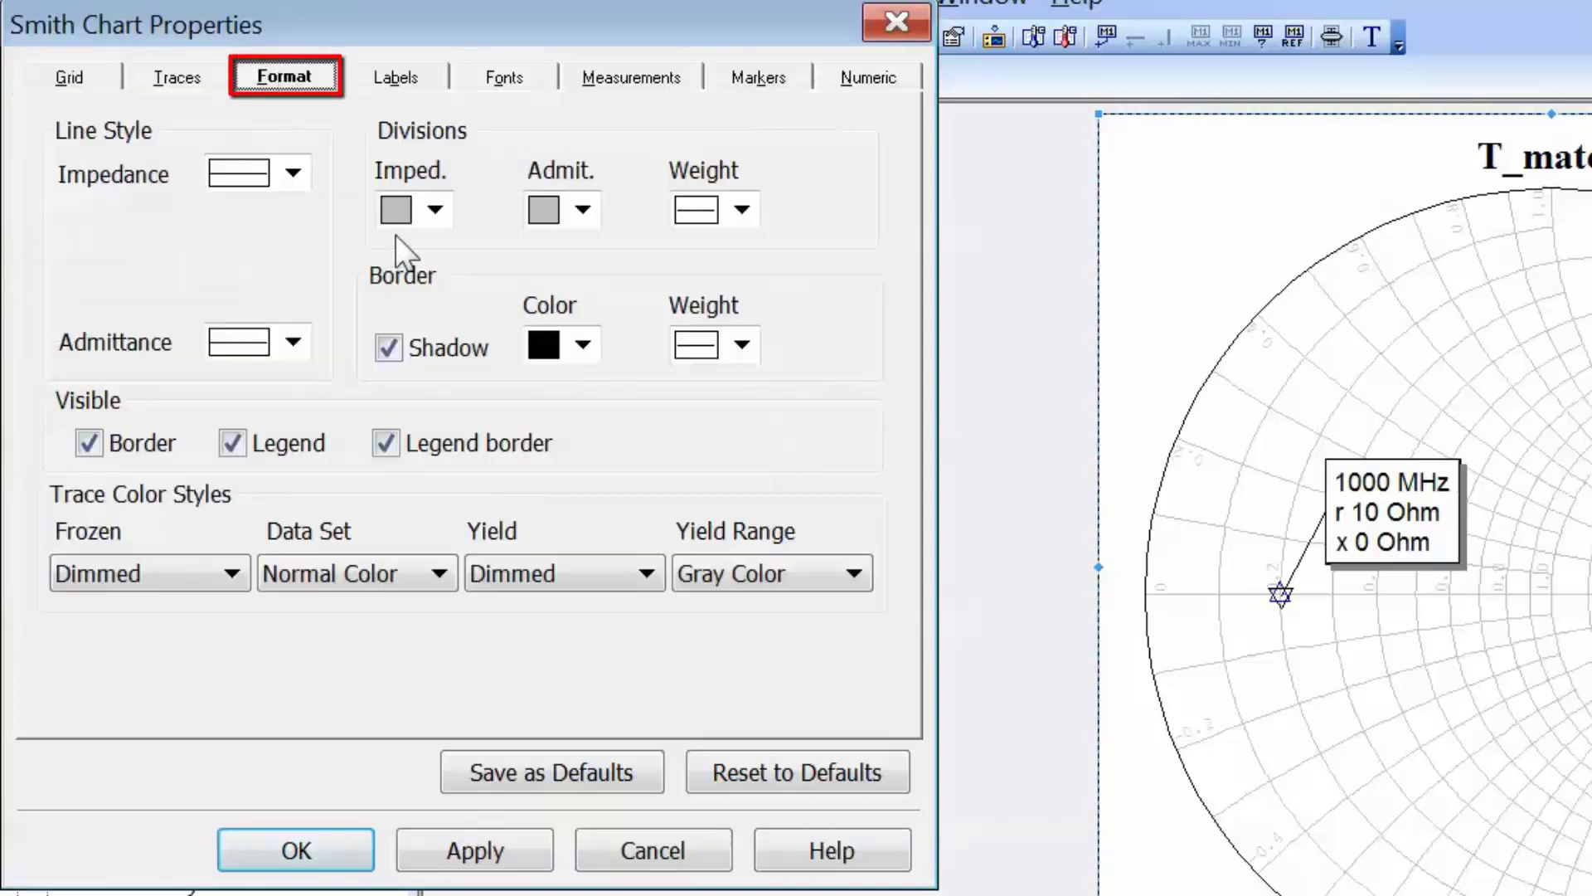
click(436, 209)
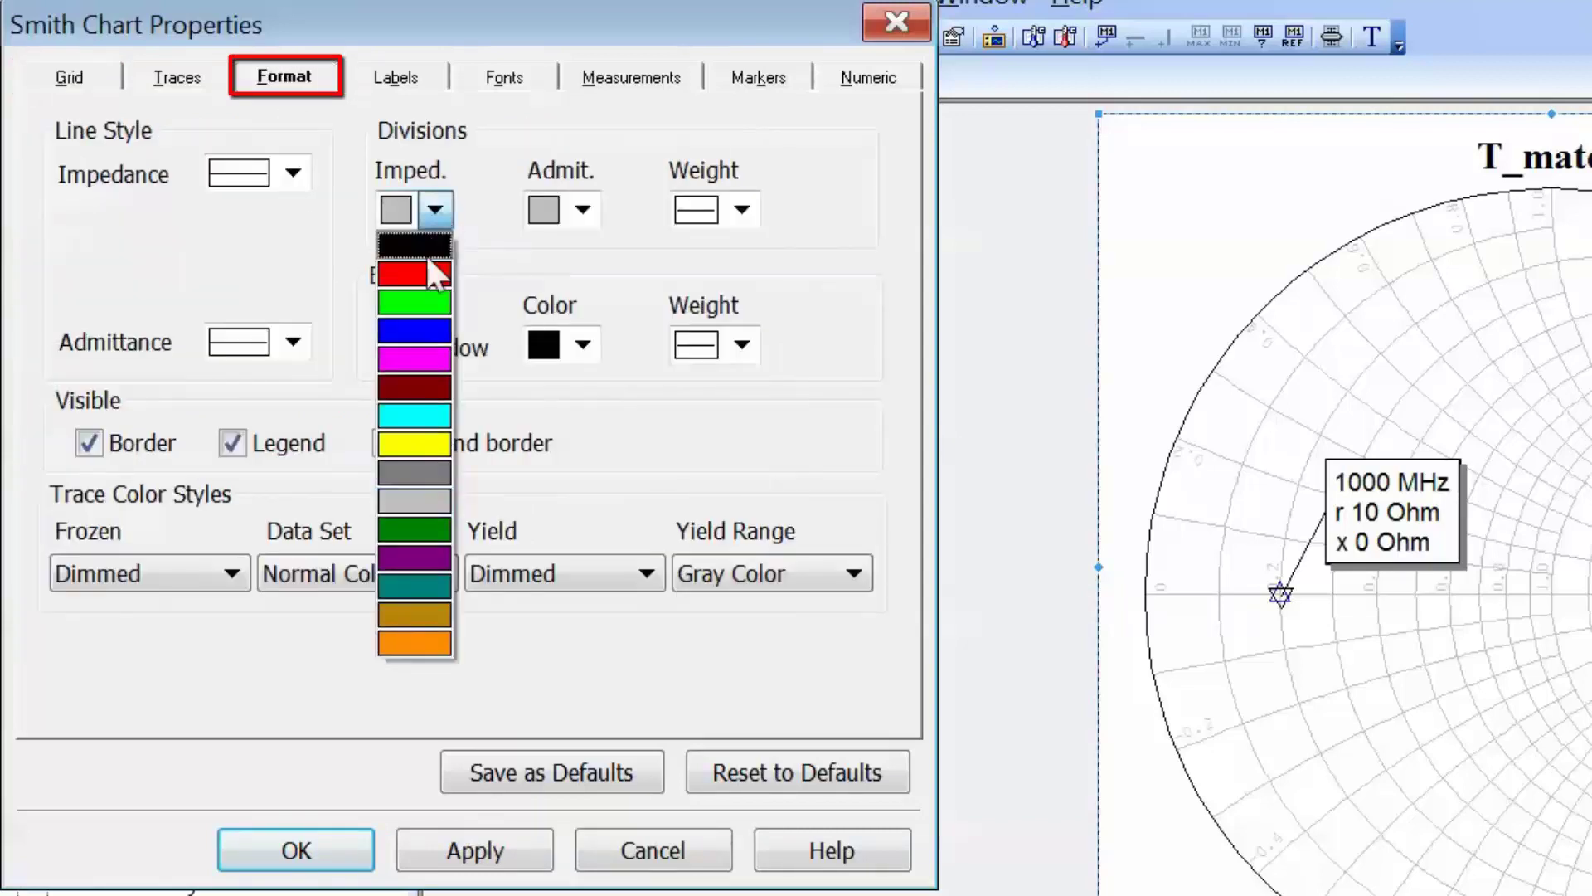
click(425, 299)
click(585, 210)
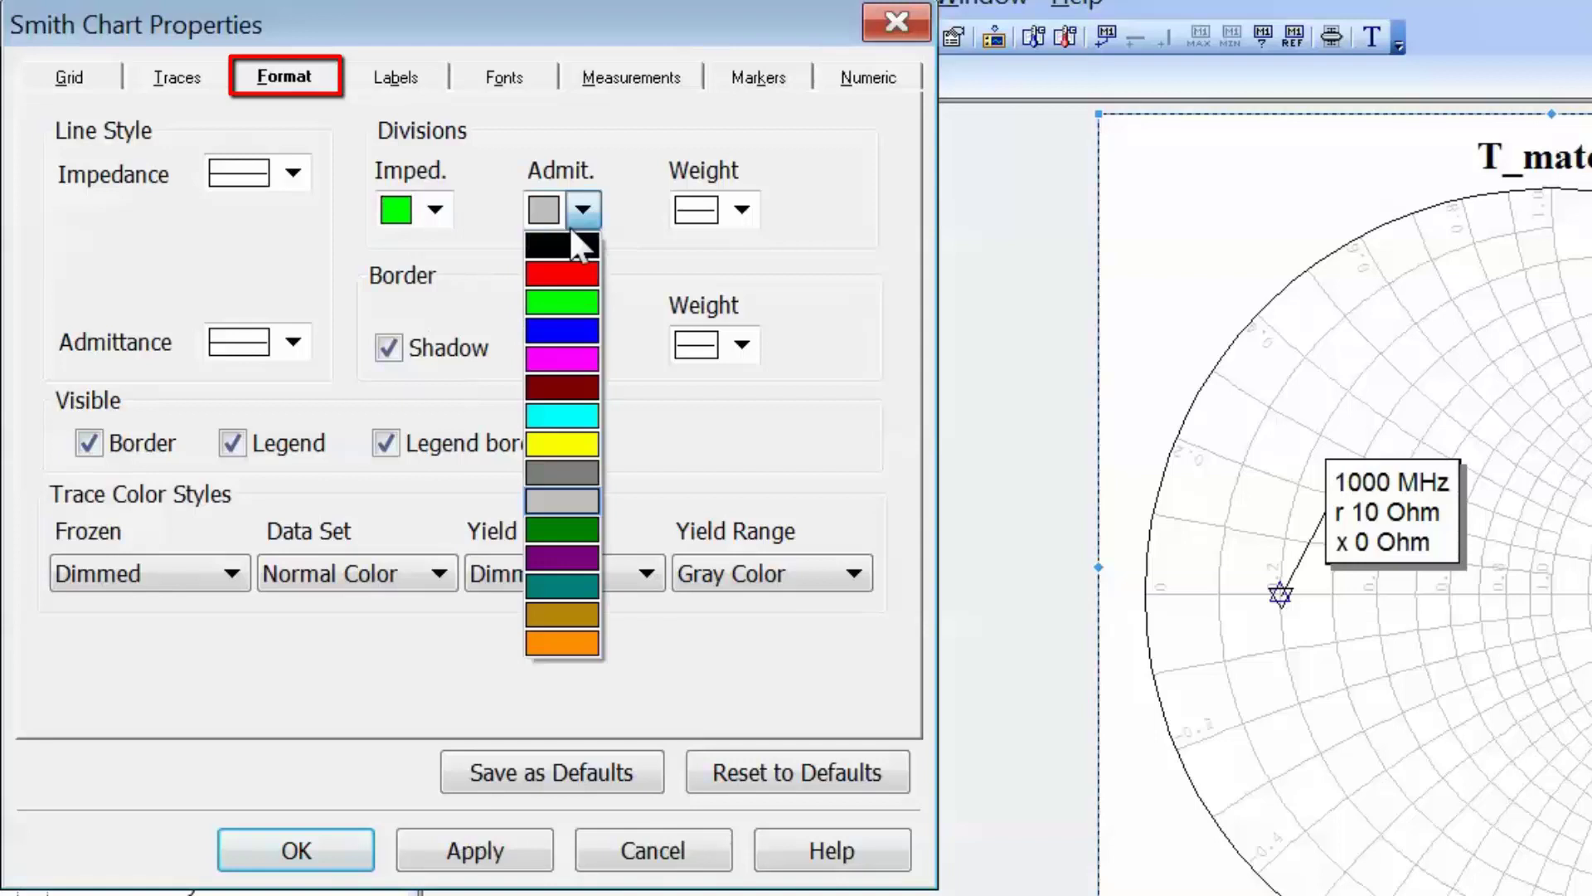
click(580, 277)
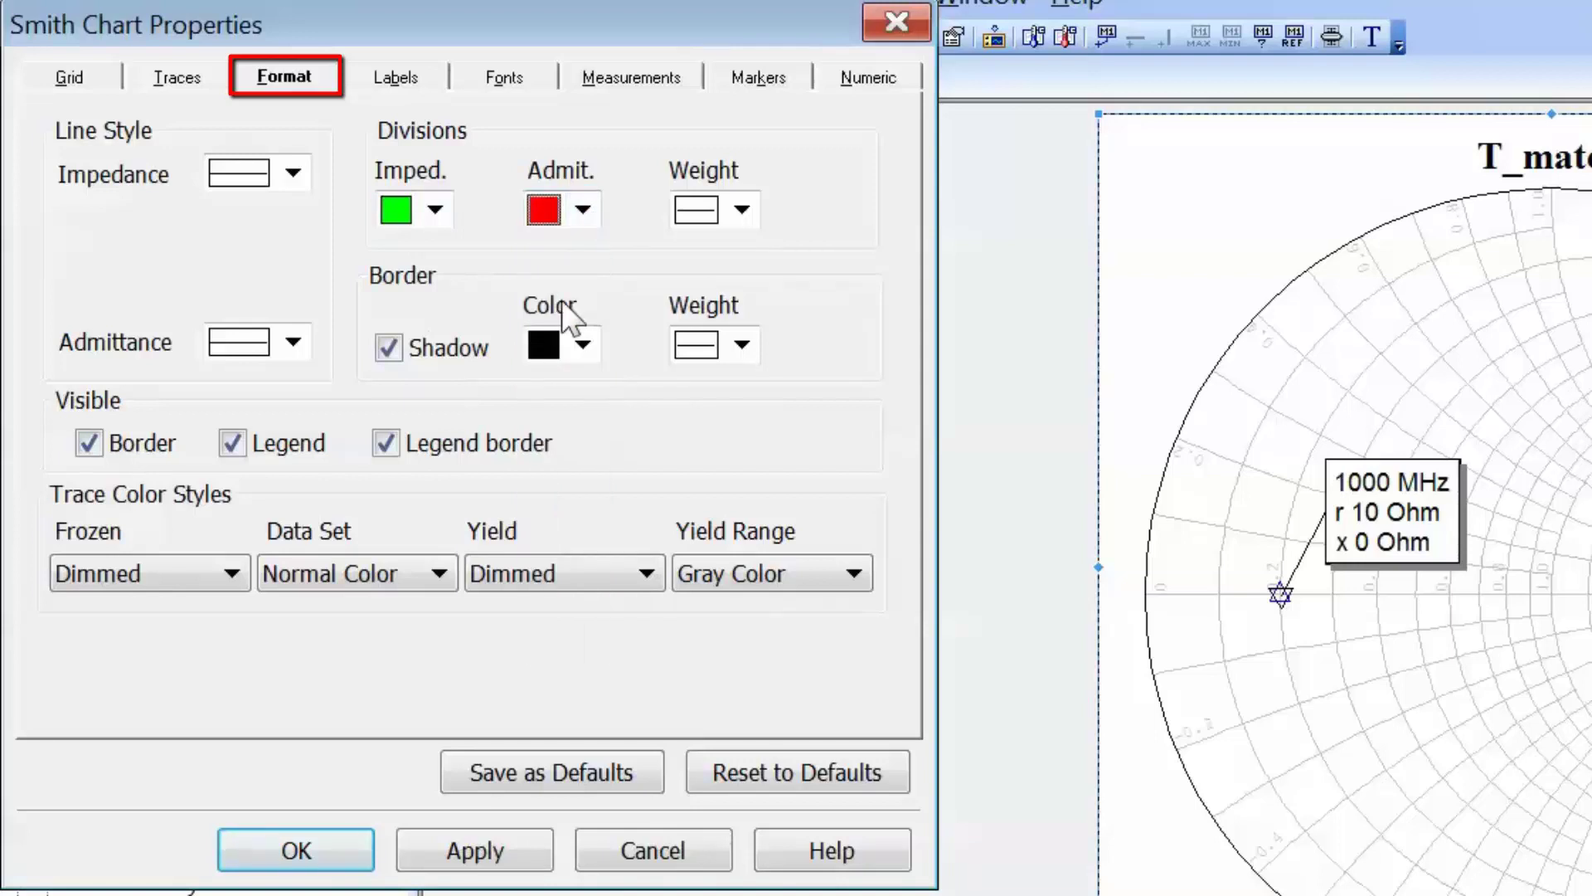
click(525, 848)
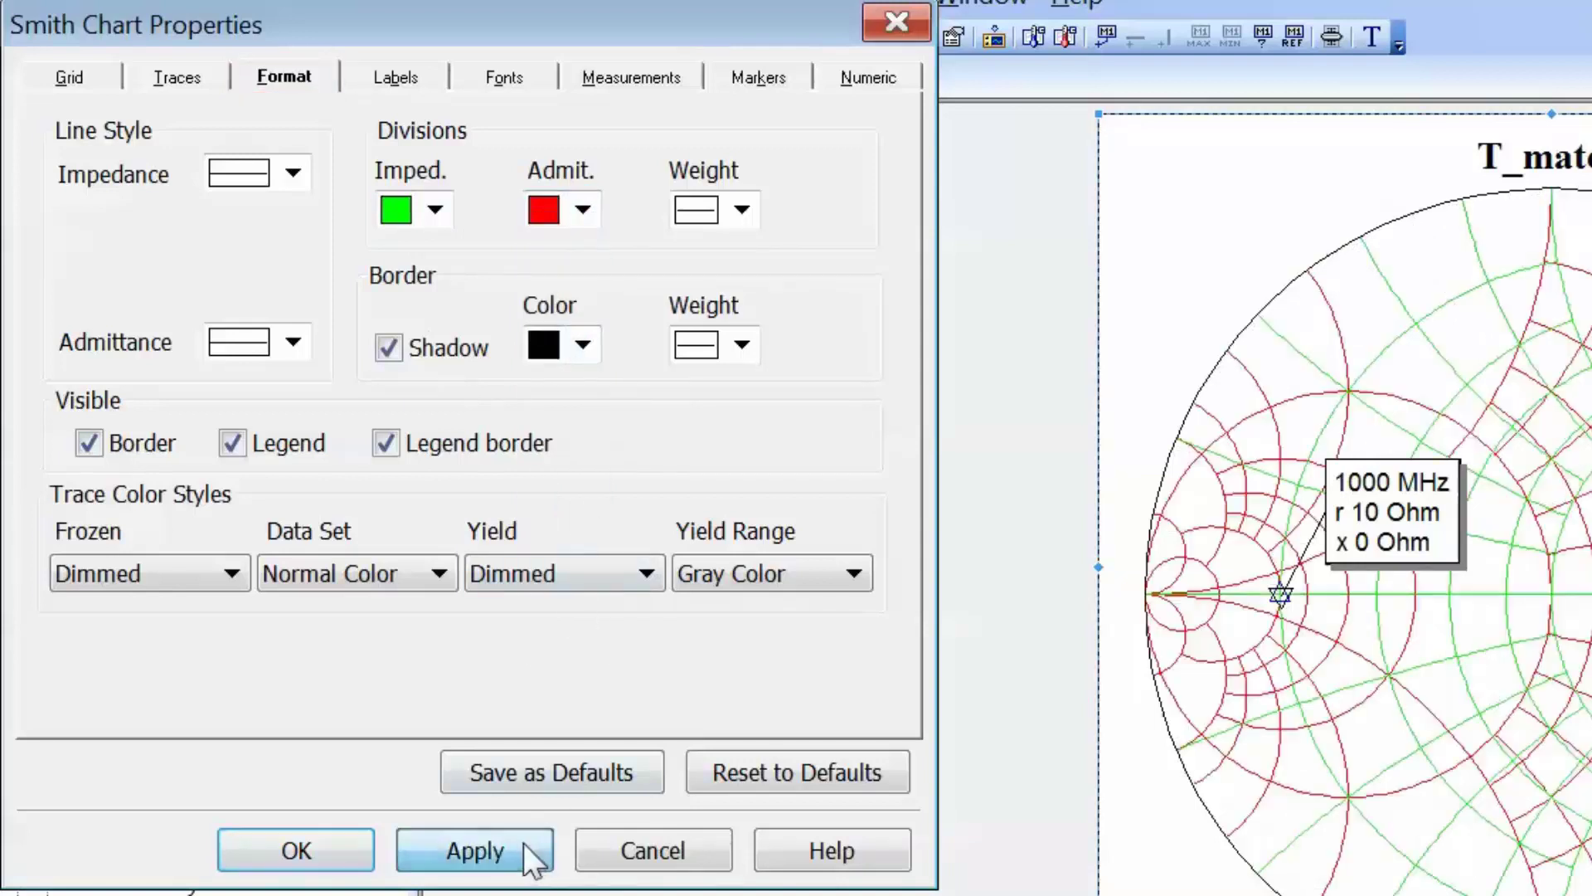
click(348, 849)
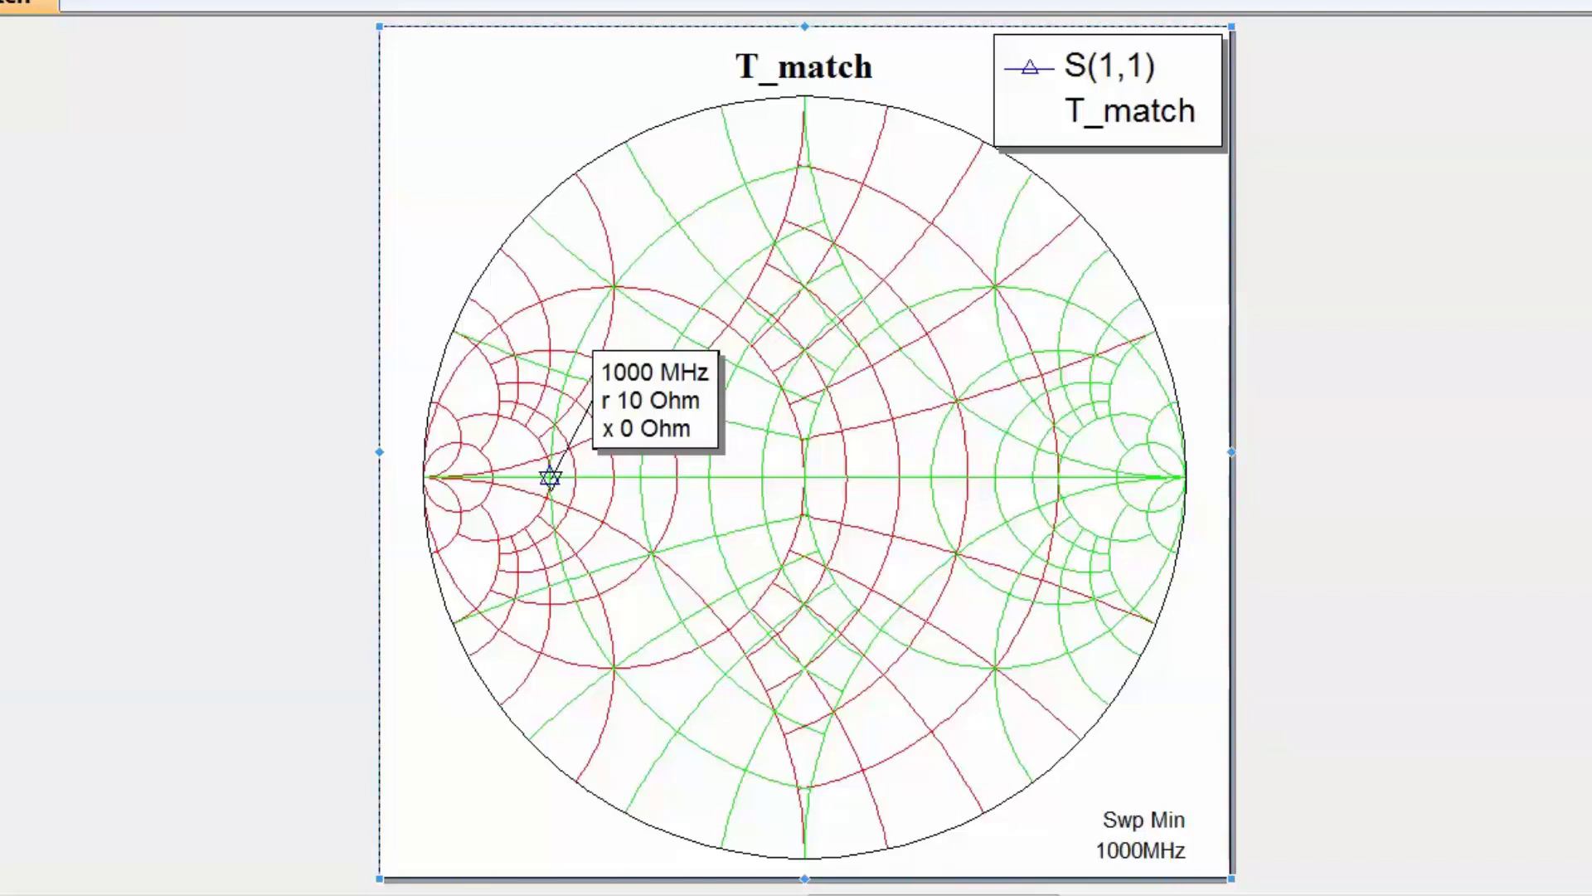
Add a Q_CONT constant-Q contour measurement to the chart with T_match as source and Q set to 5.
right_click(848, 412)
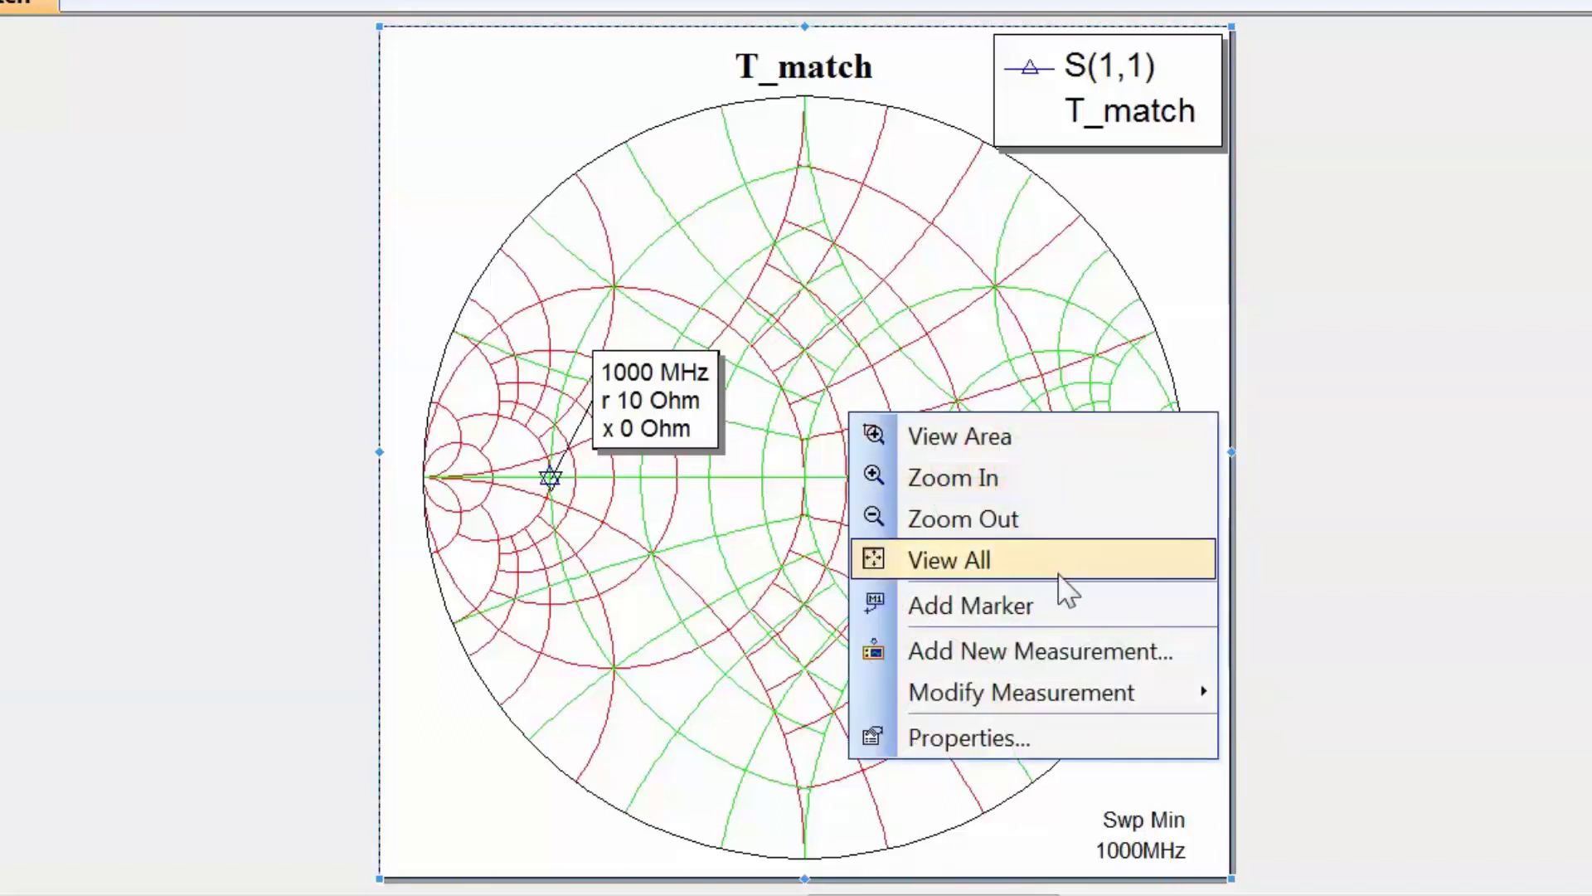
click(1063, 663)
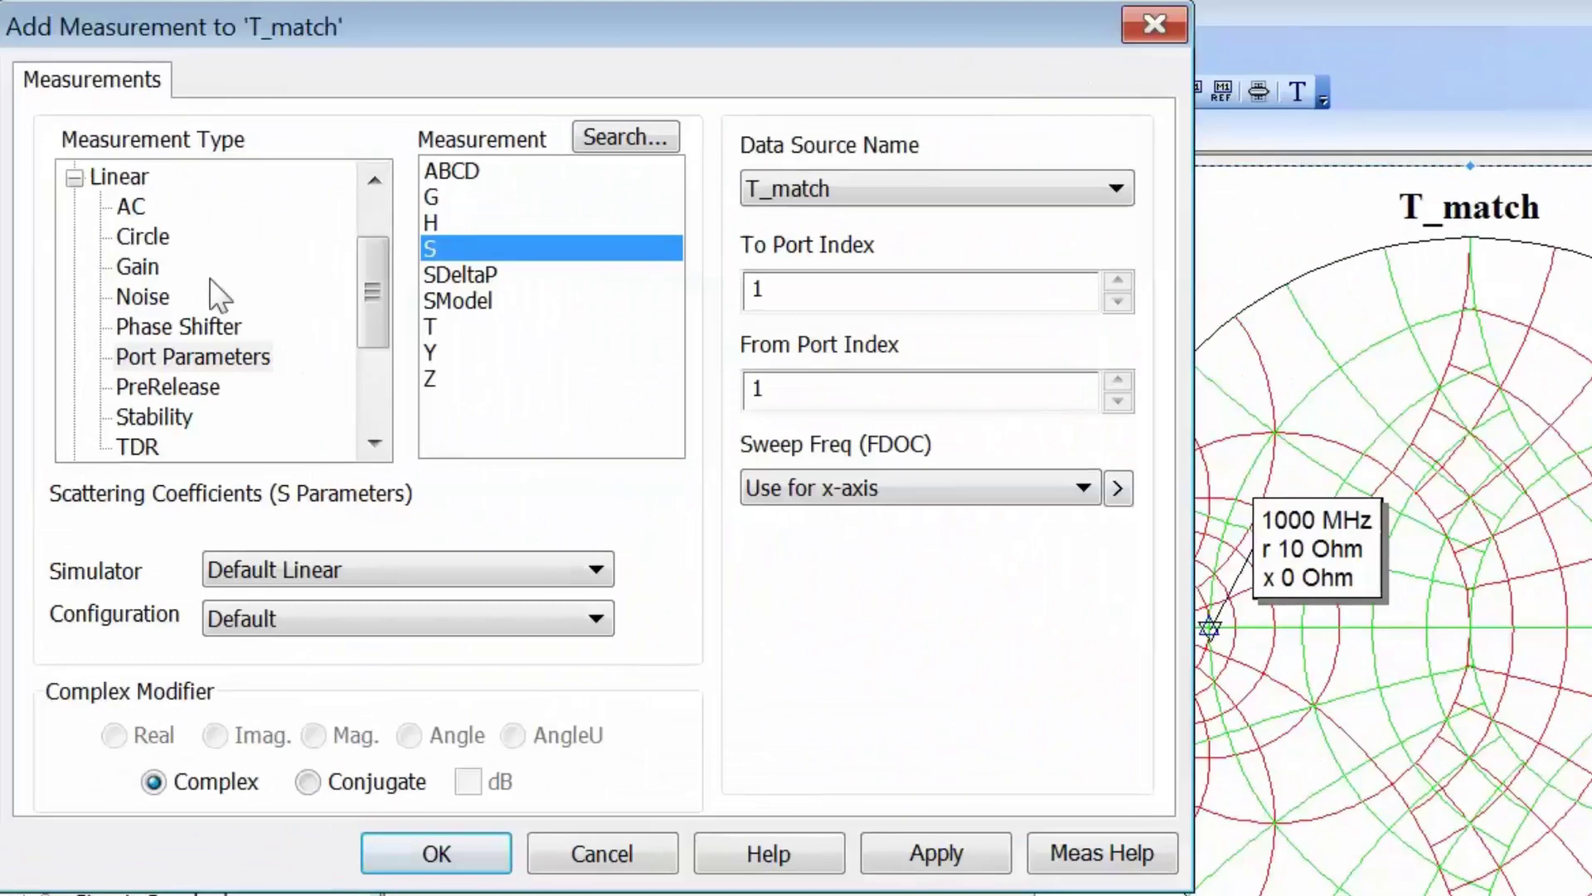
click(141, 238)
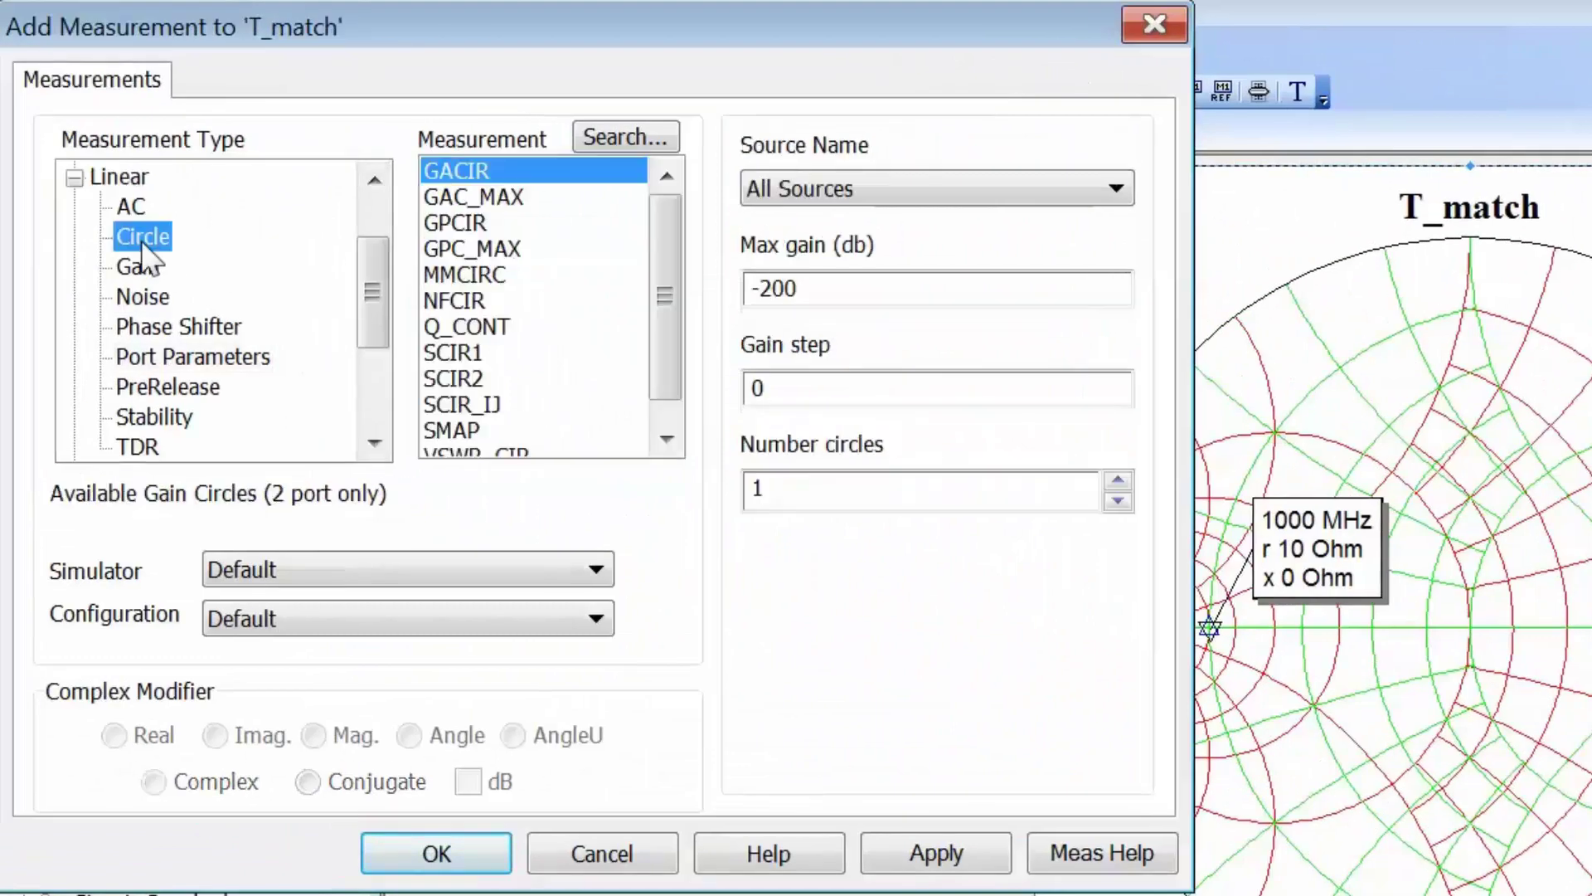
click(480, 326)
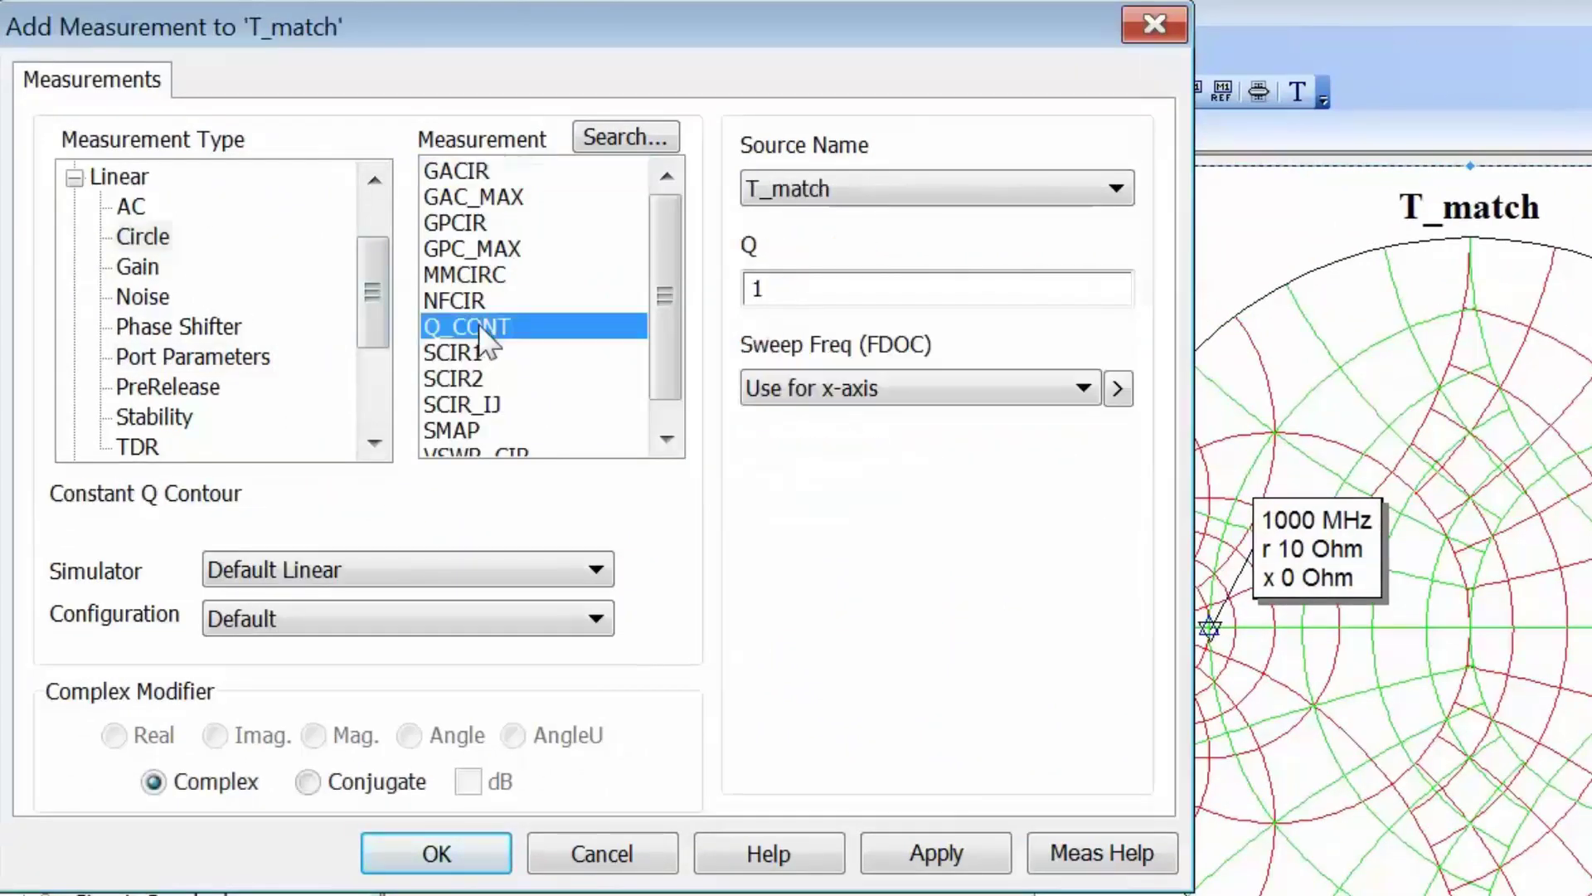
double_click(776, 290)
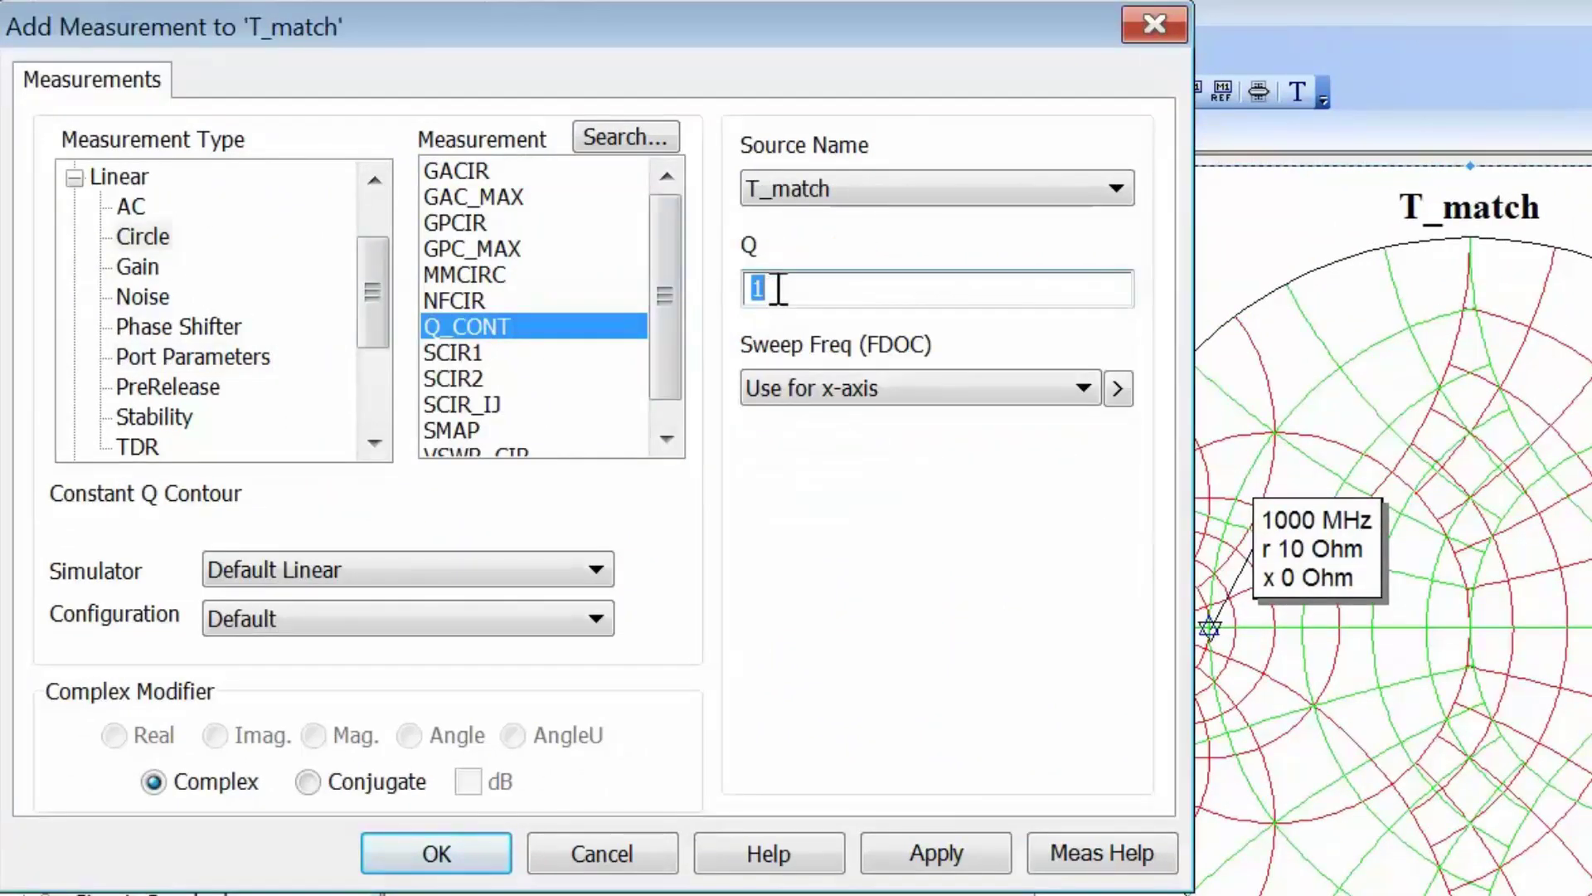
text(5)
click(934, 858)
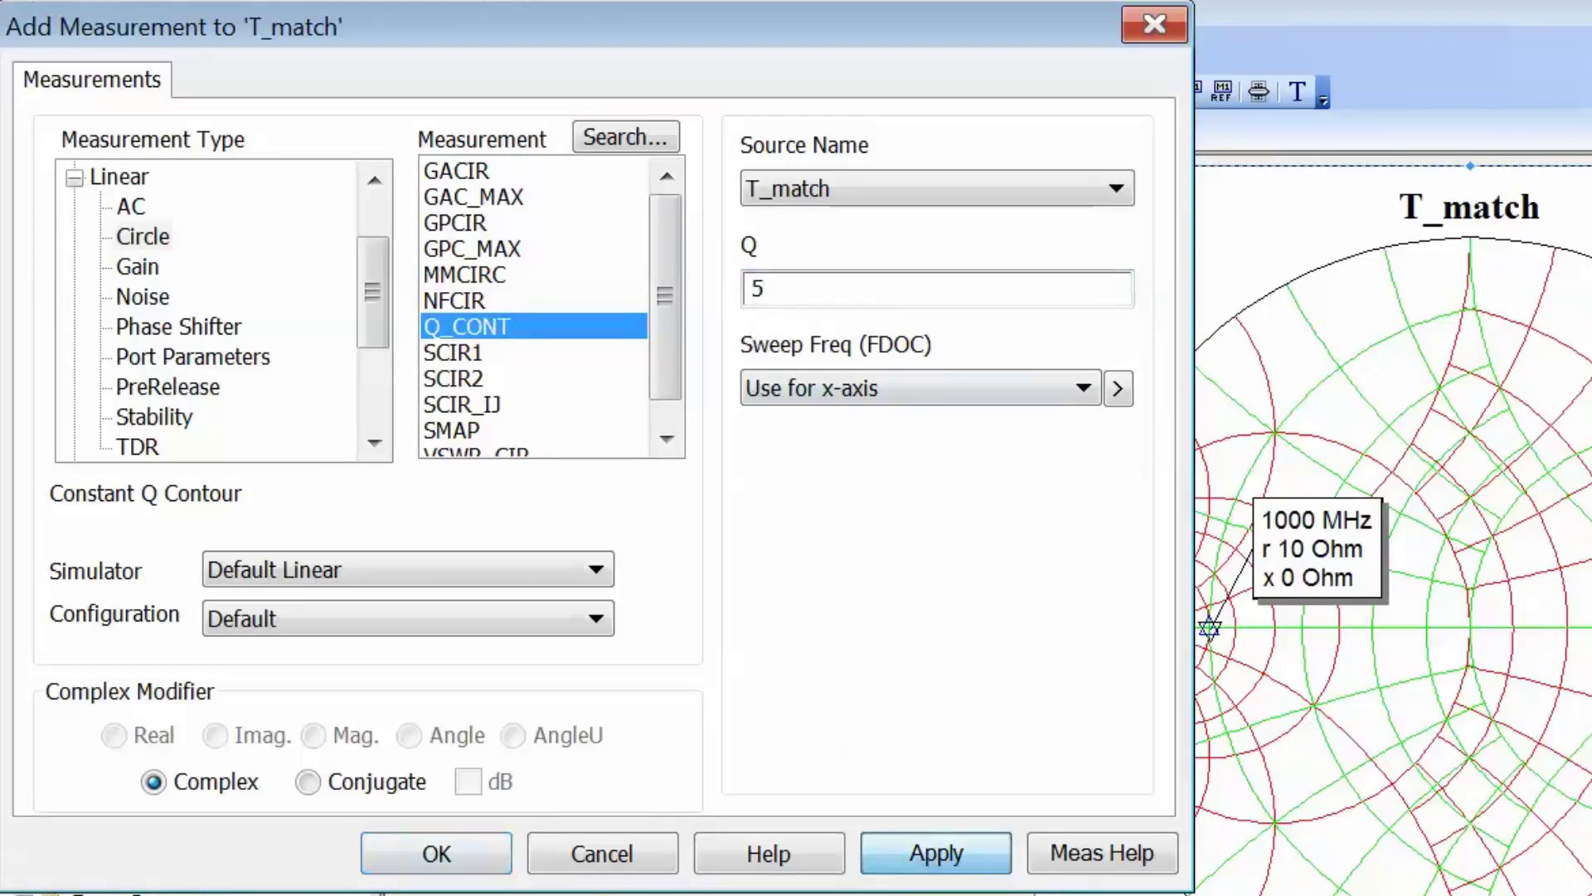
click(448, 861)
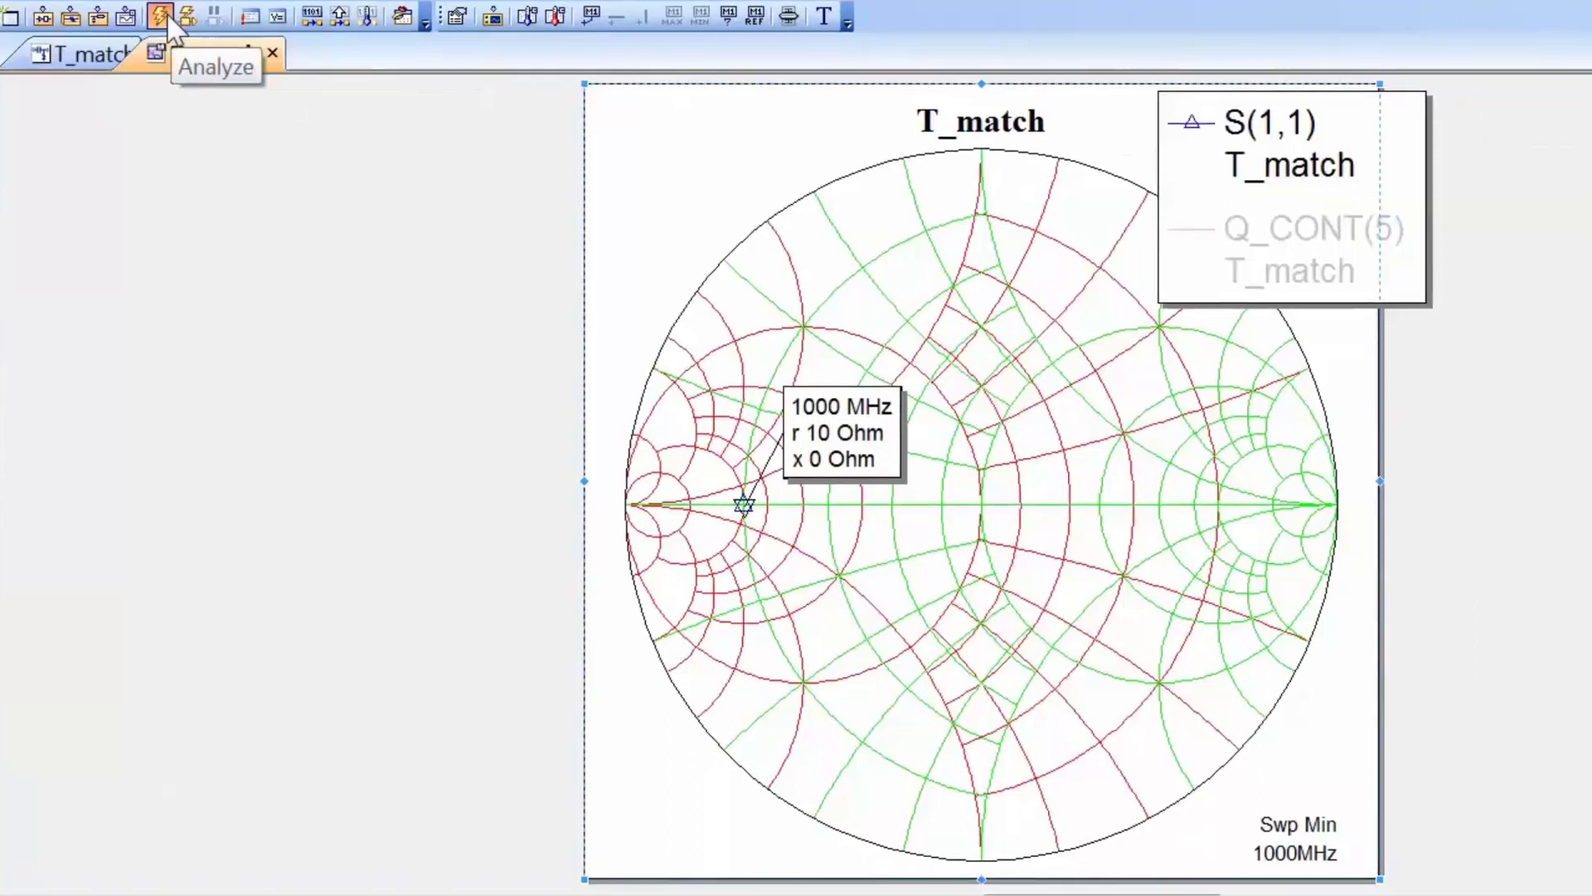
Analyze the circuit to plot the Q contour, and move the legend clear of the Smith chart.
click(168, 18)
drag(1312, 165, 1440, 183)
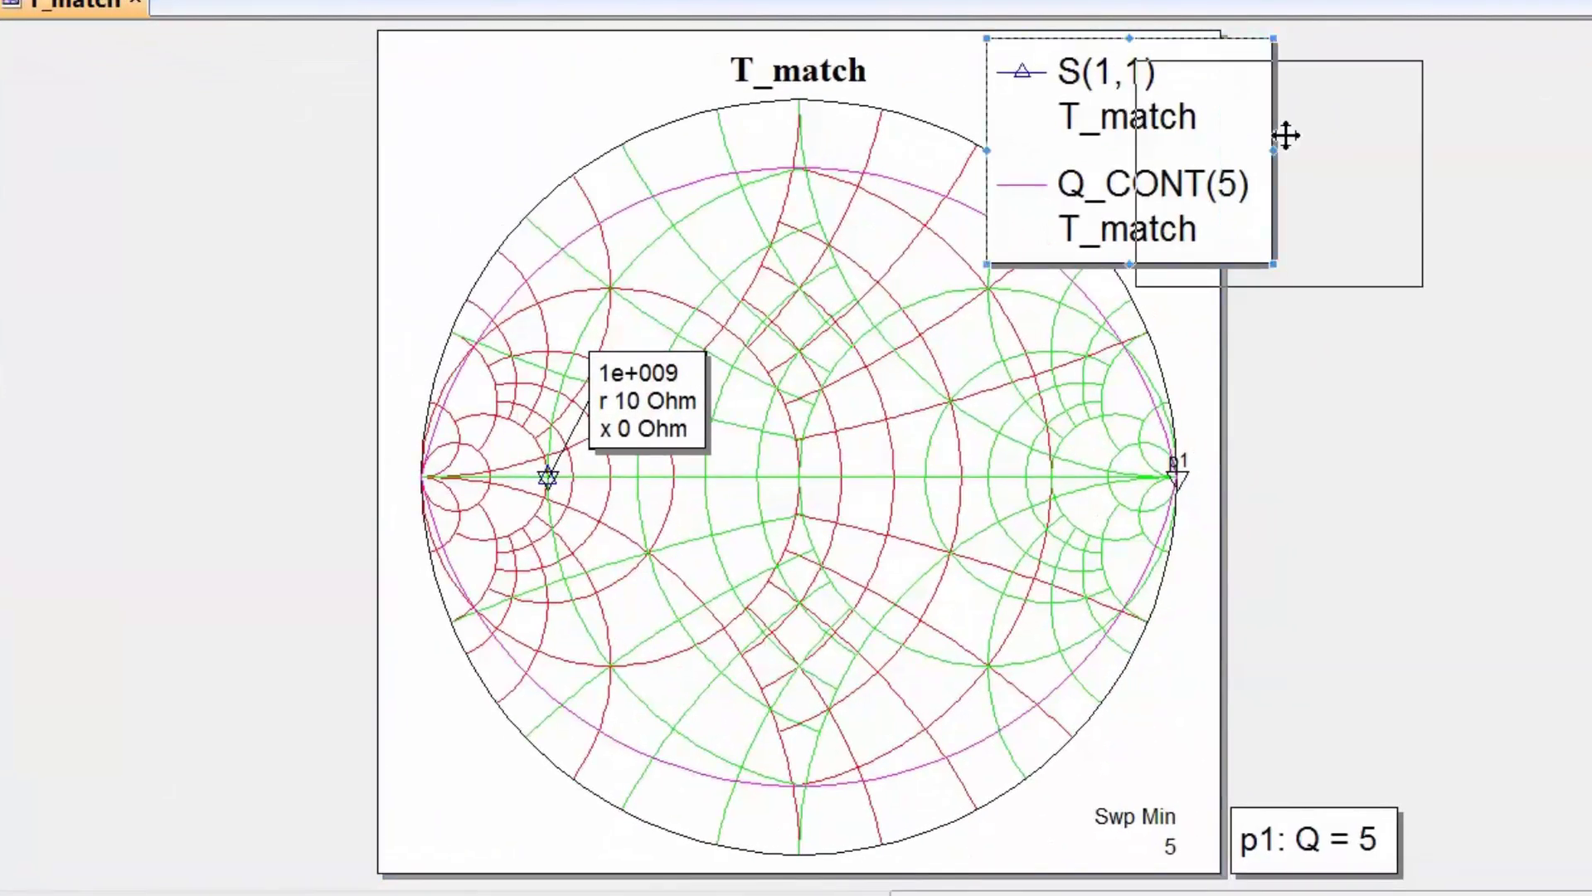
drag(1286, 135, 1402, 137)
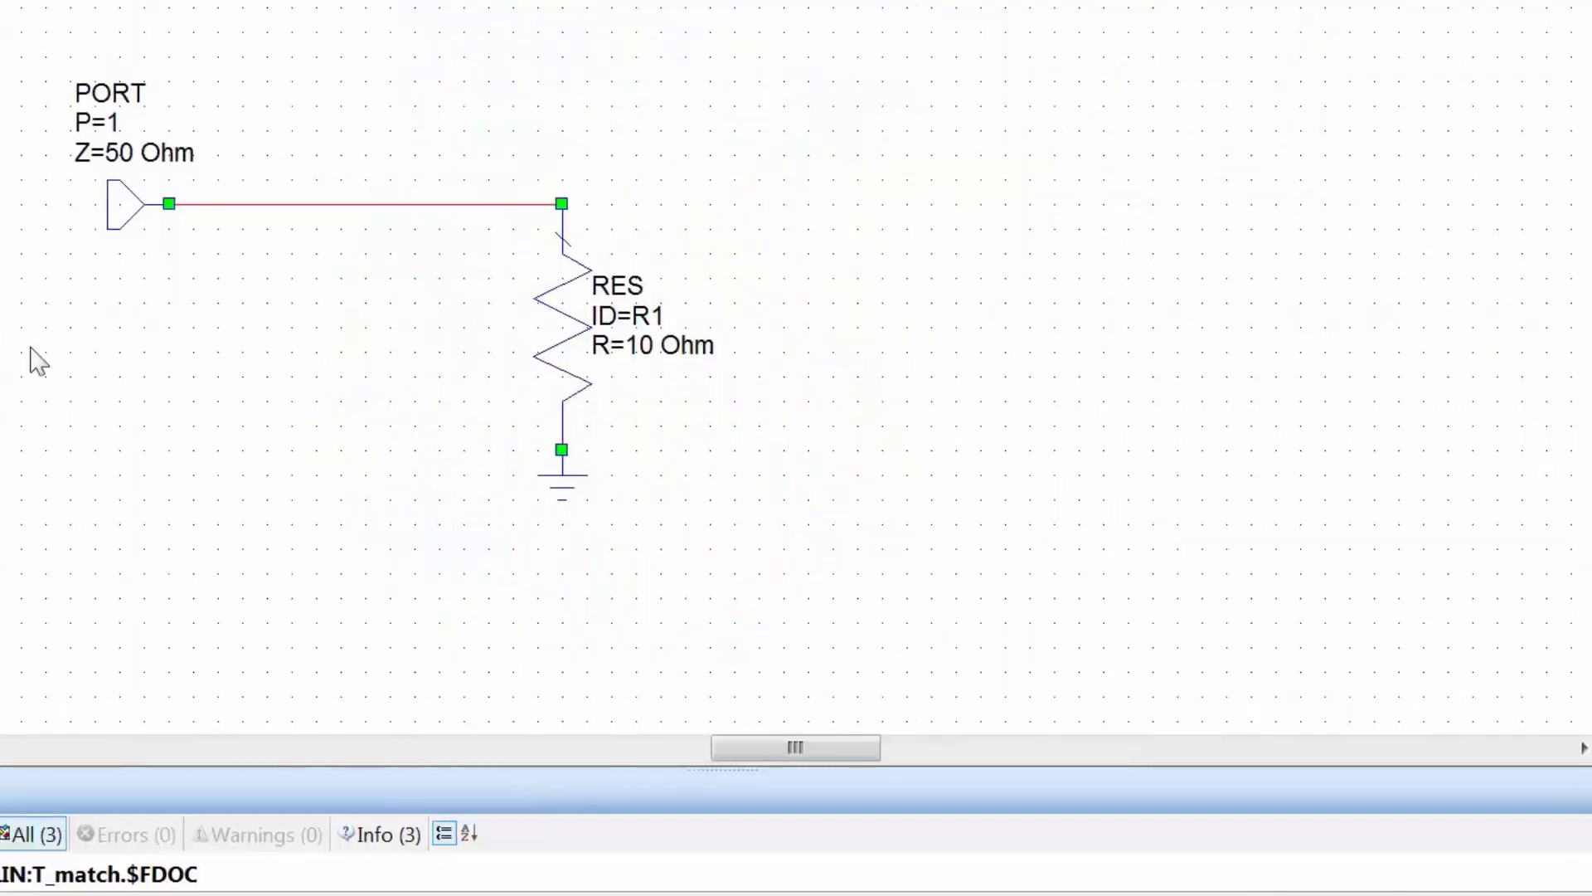
Add an ideal inductor (IND) in series between the port and the 10 Ohm resistor, and wire it to the port.
key(ctrl+l)
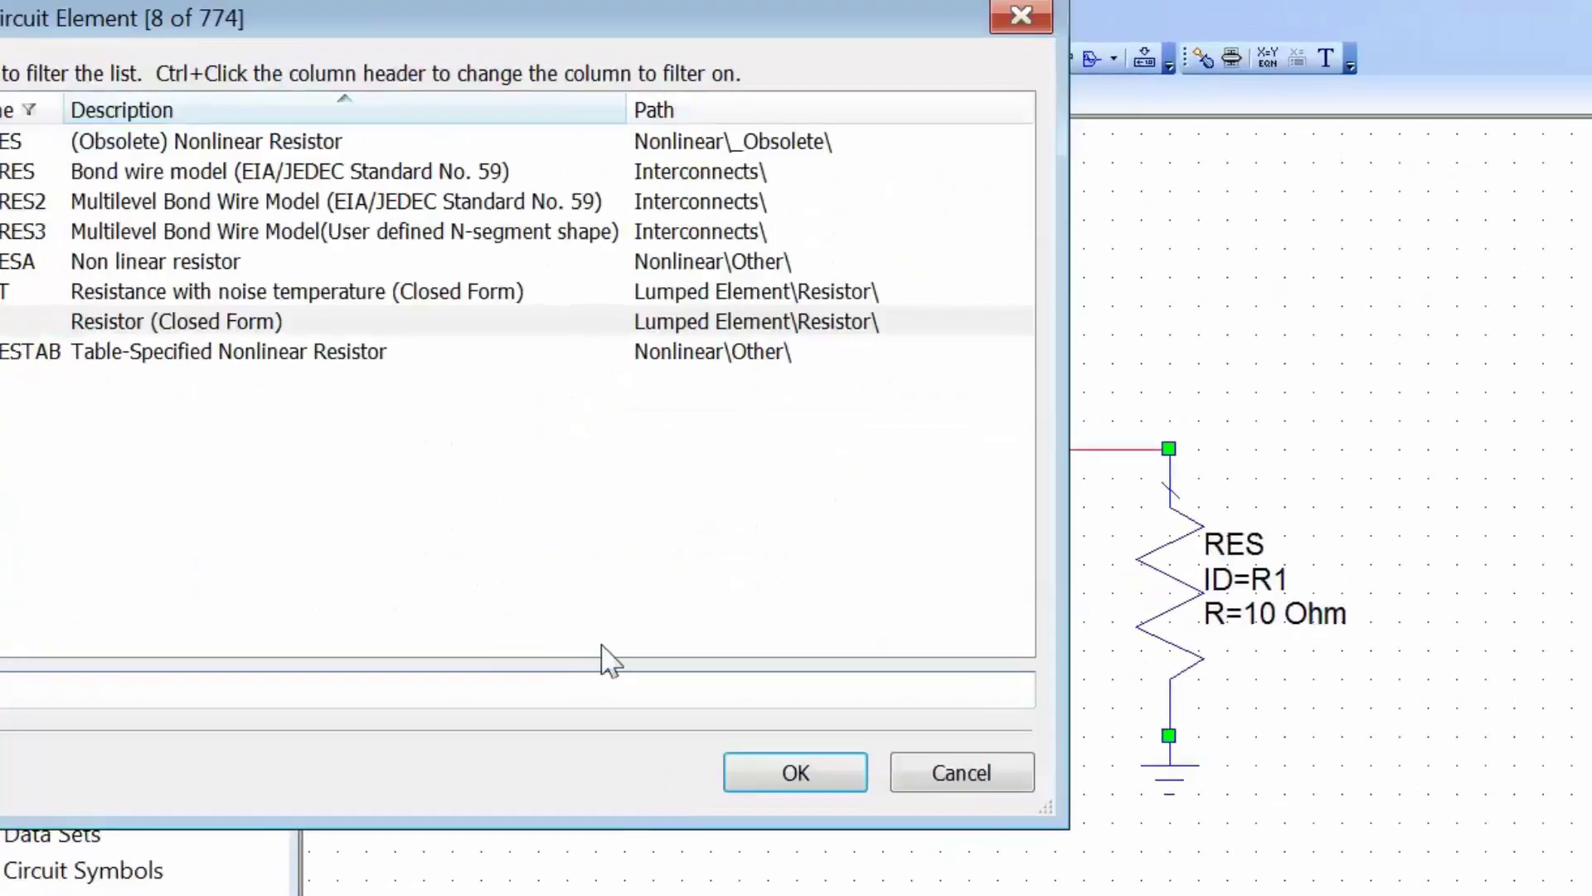
text(ind)
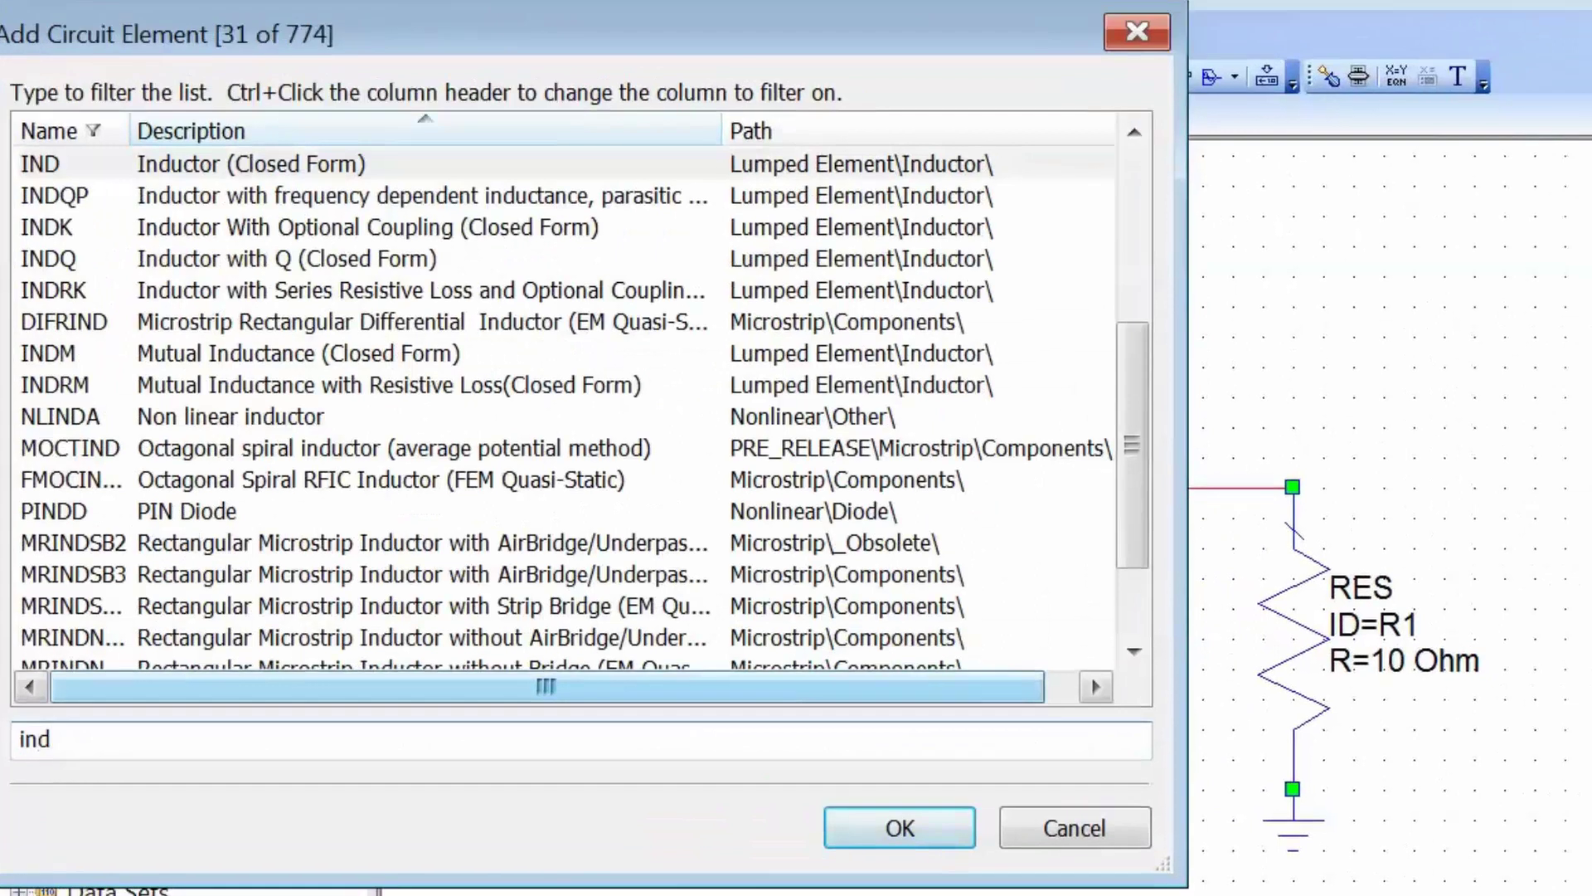
key(Return)
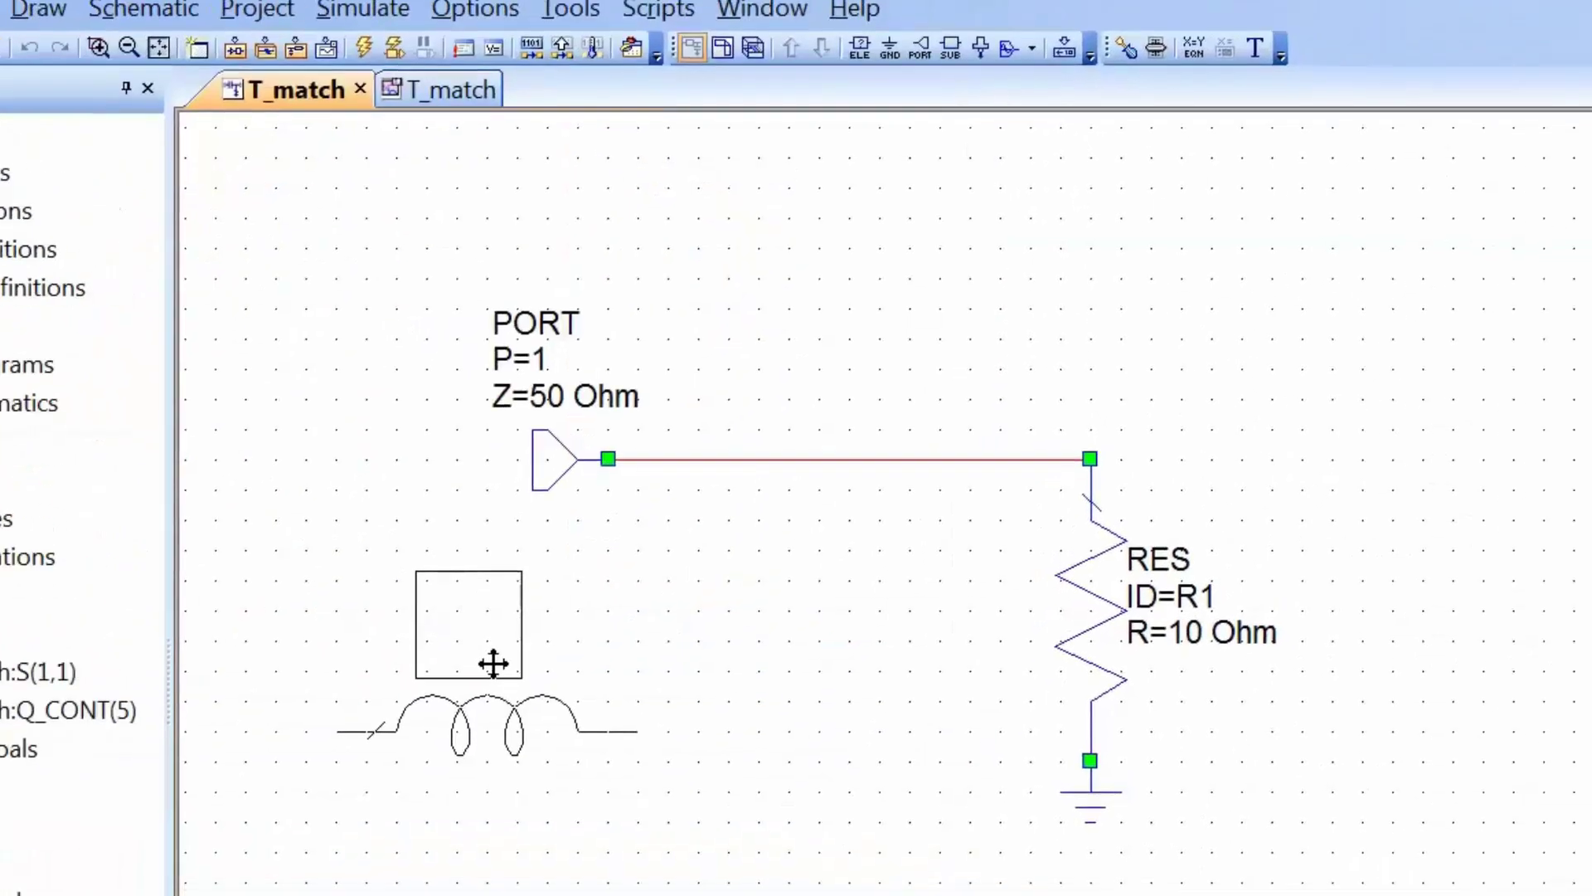
click(747, 336)
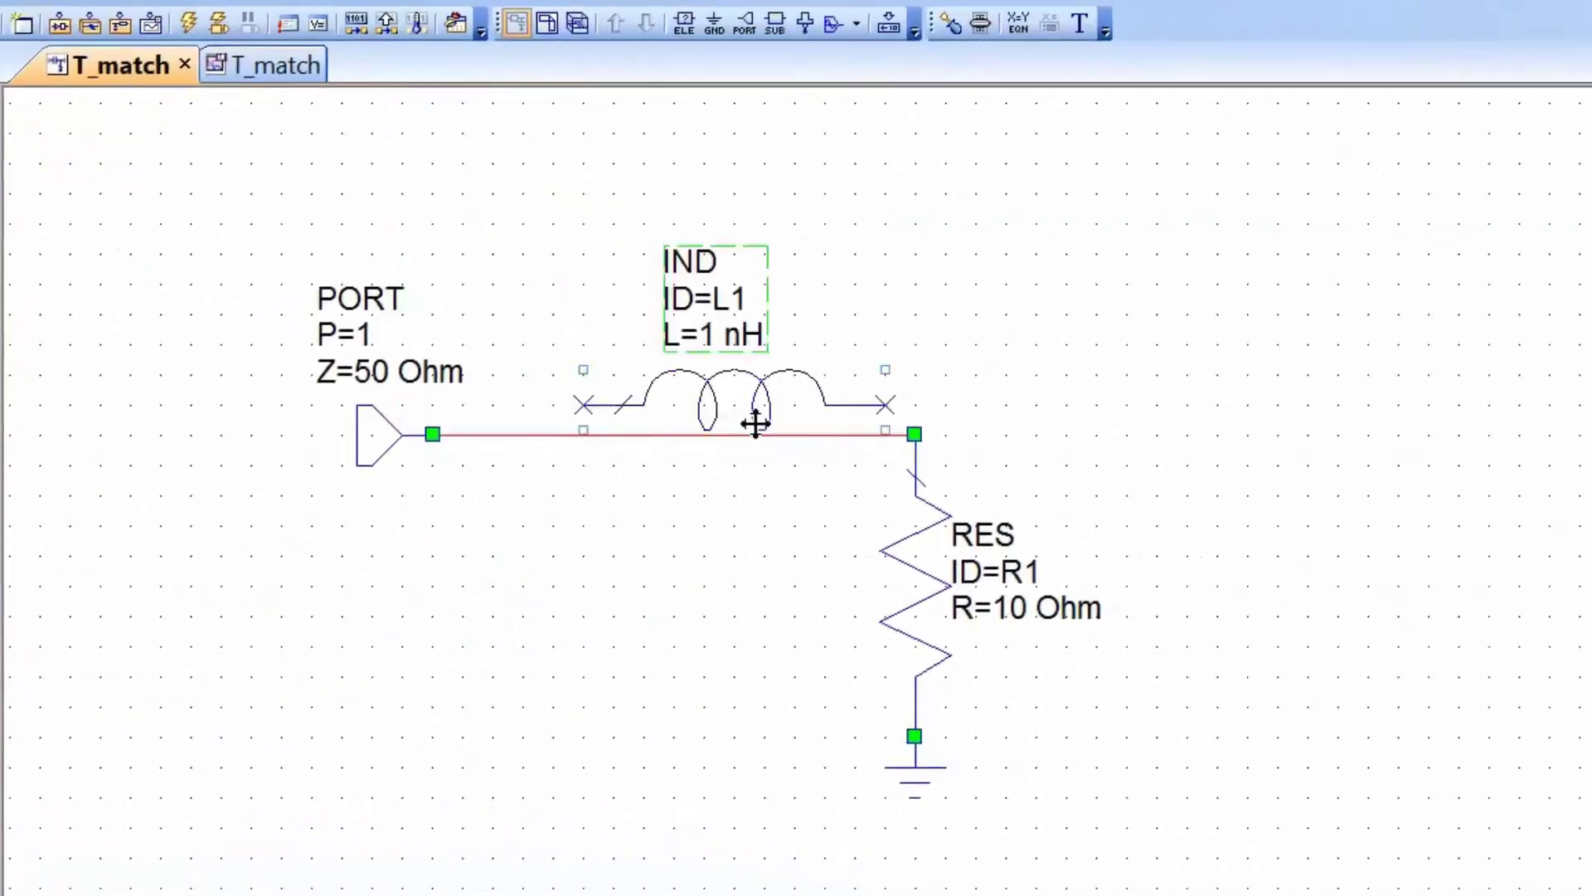
click(786, 435)
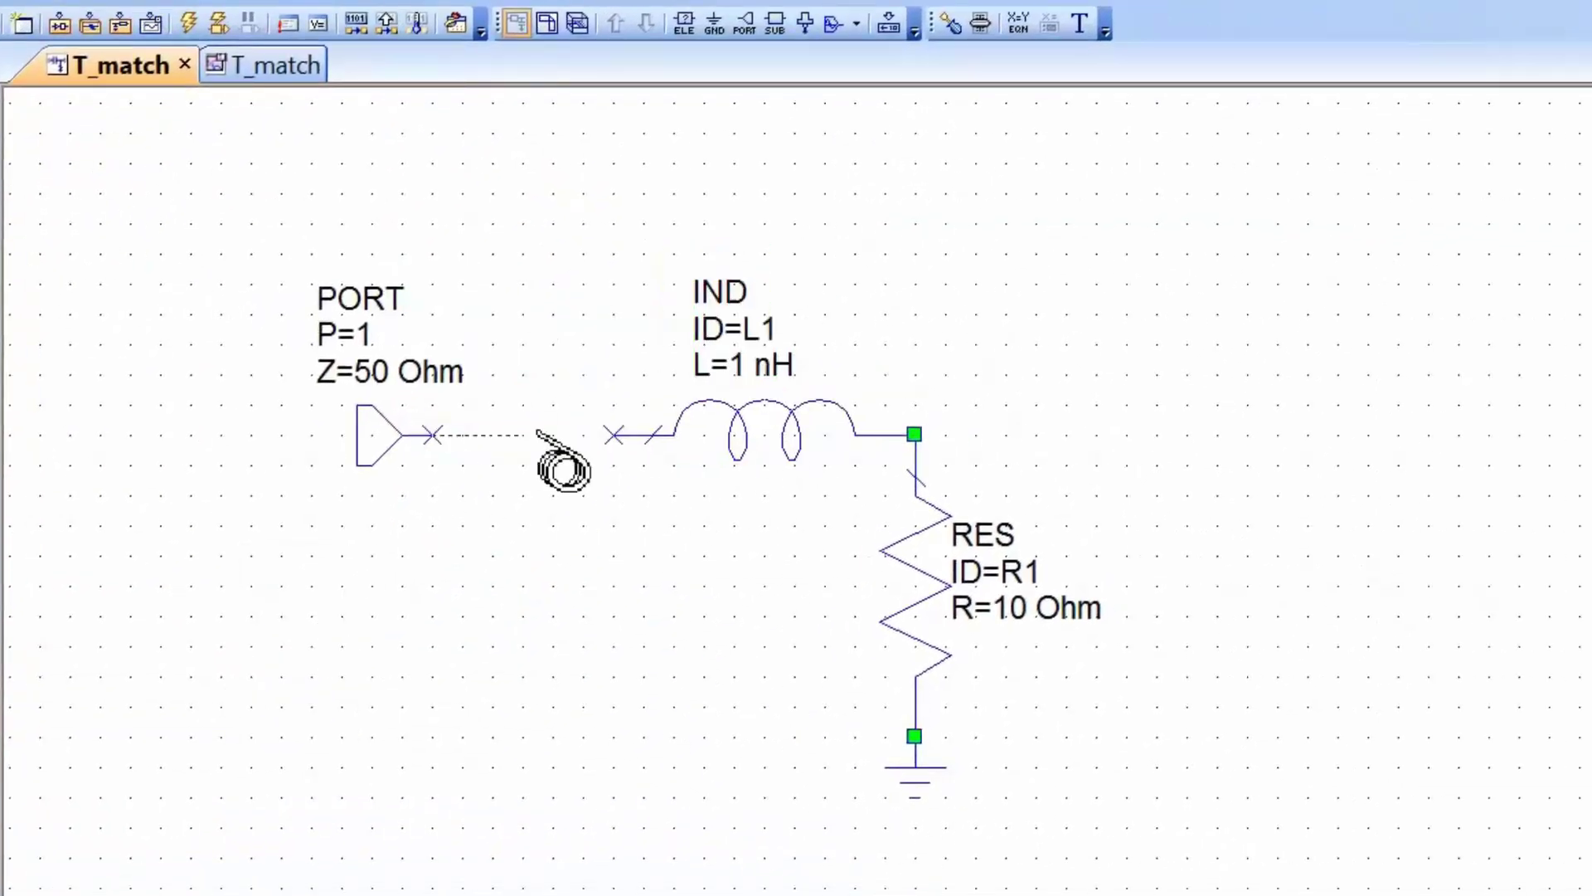
click(614, 433)
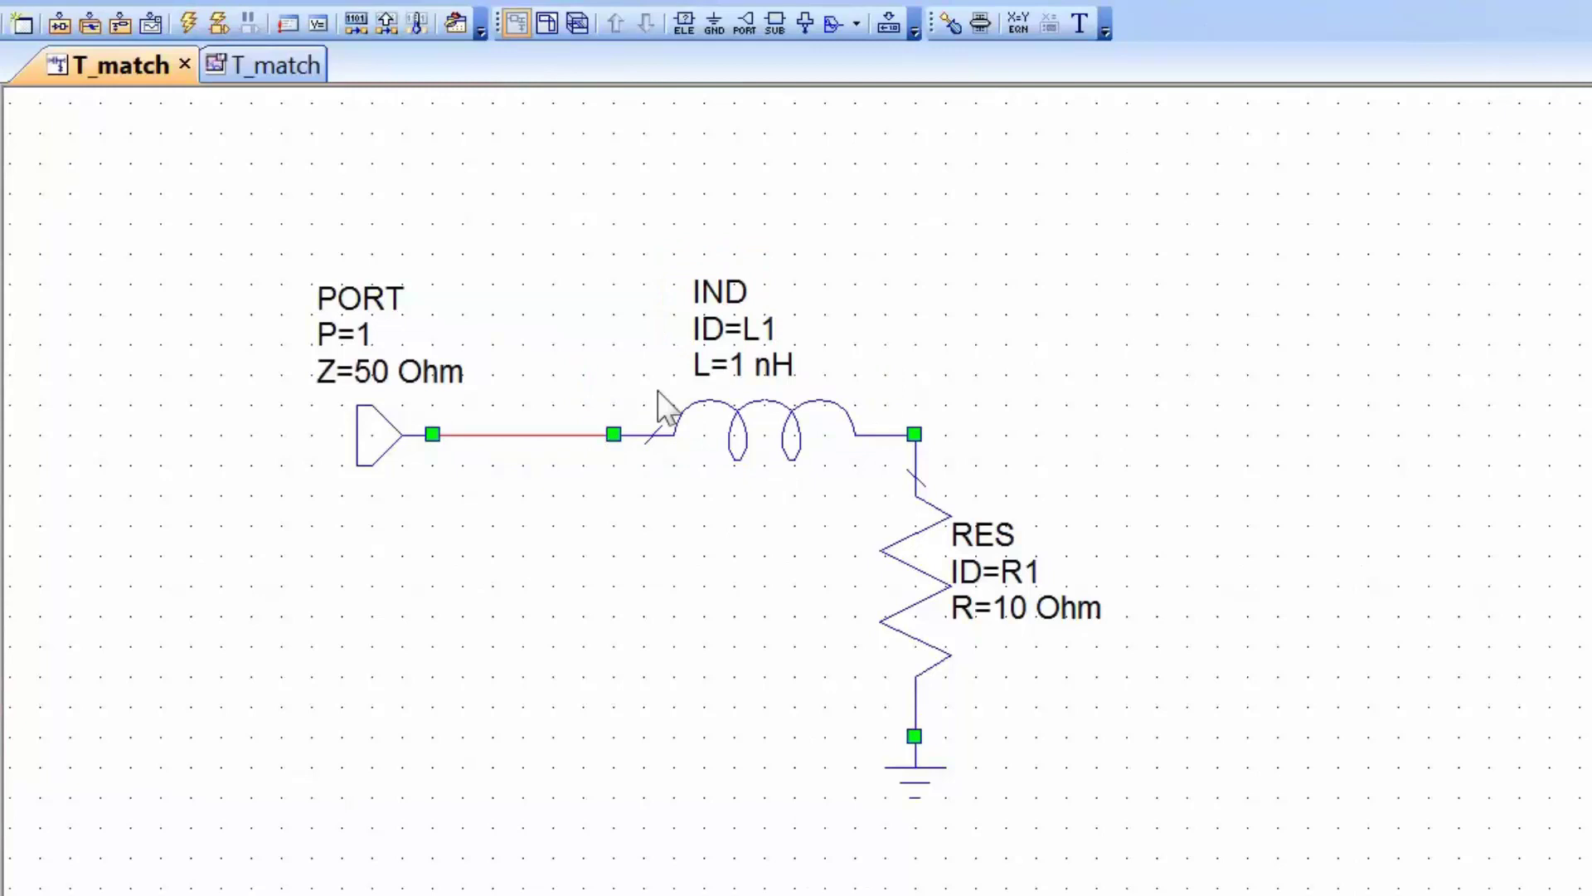
Set inductor L1 to 7.8 nH, analyze the circuit, and show the T_match Smith chart.
double_click(747, 364)
text(7.8)
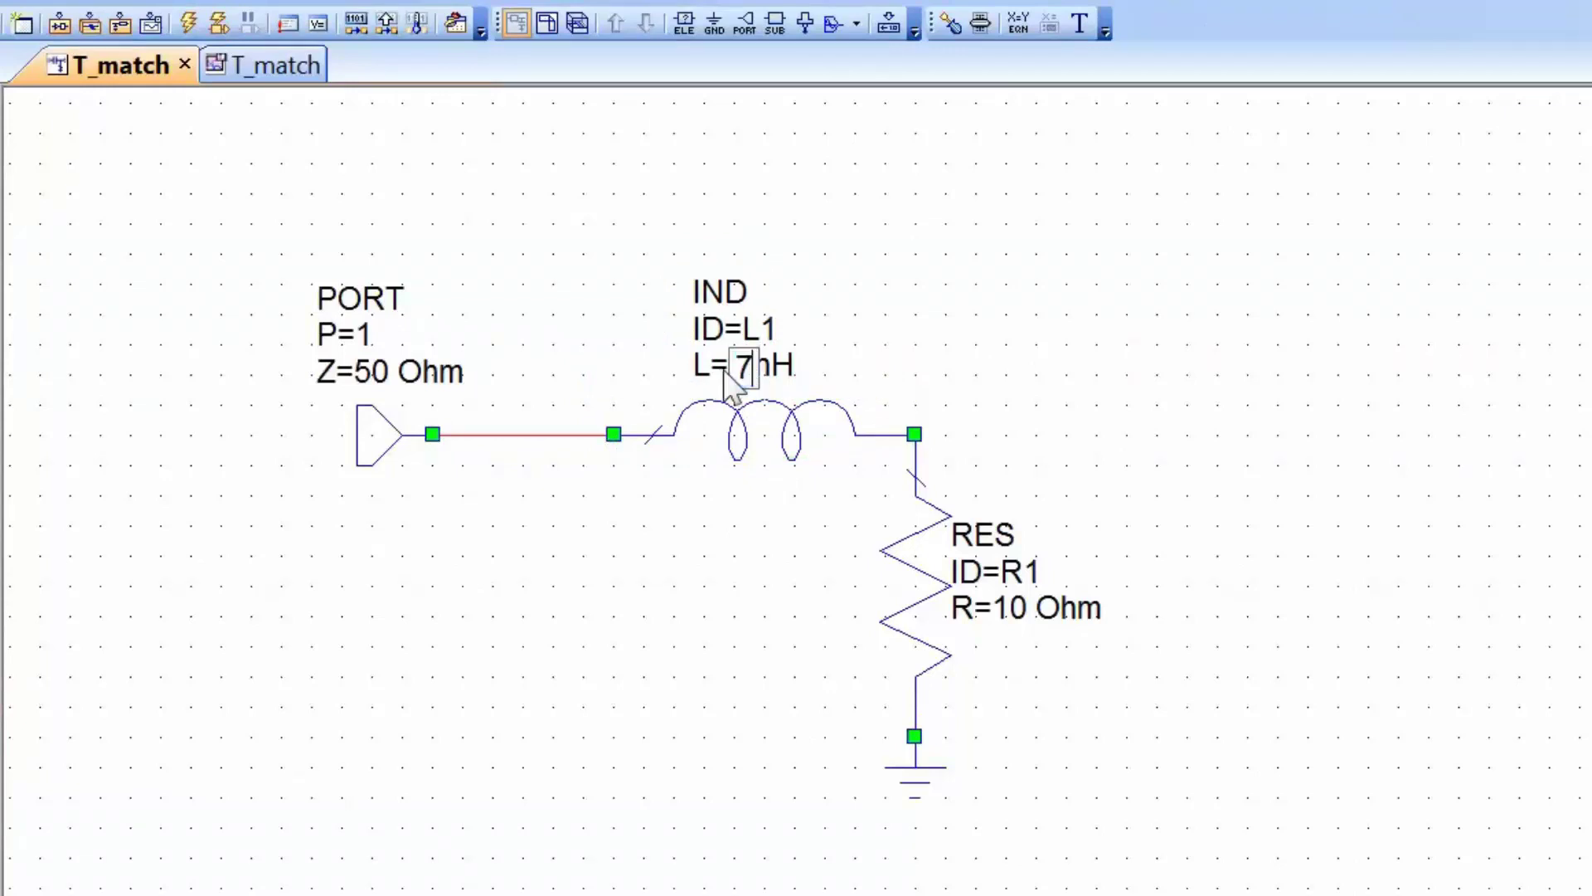
key(Return)
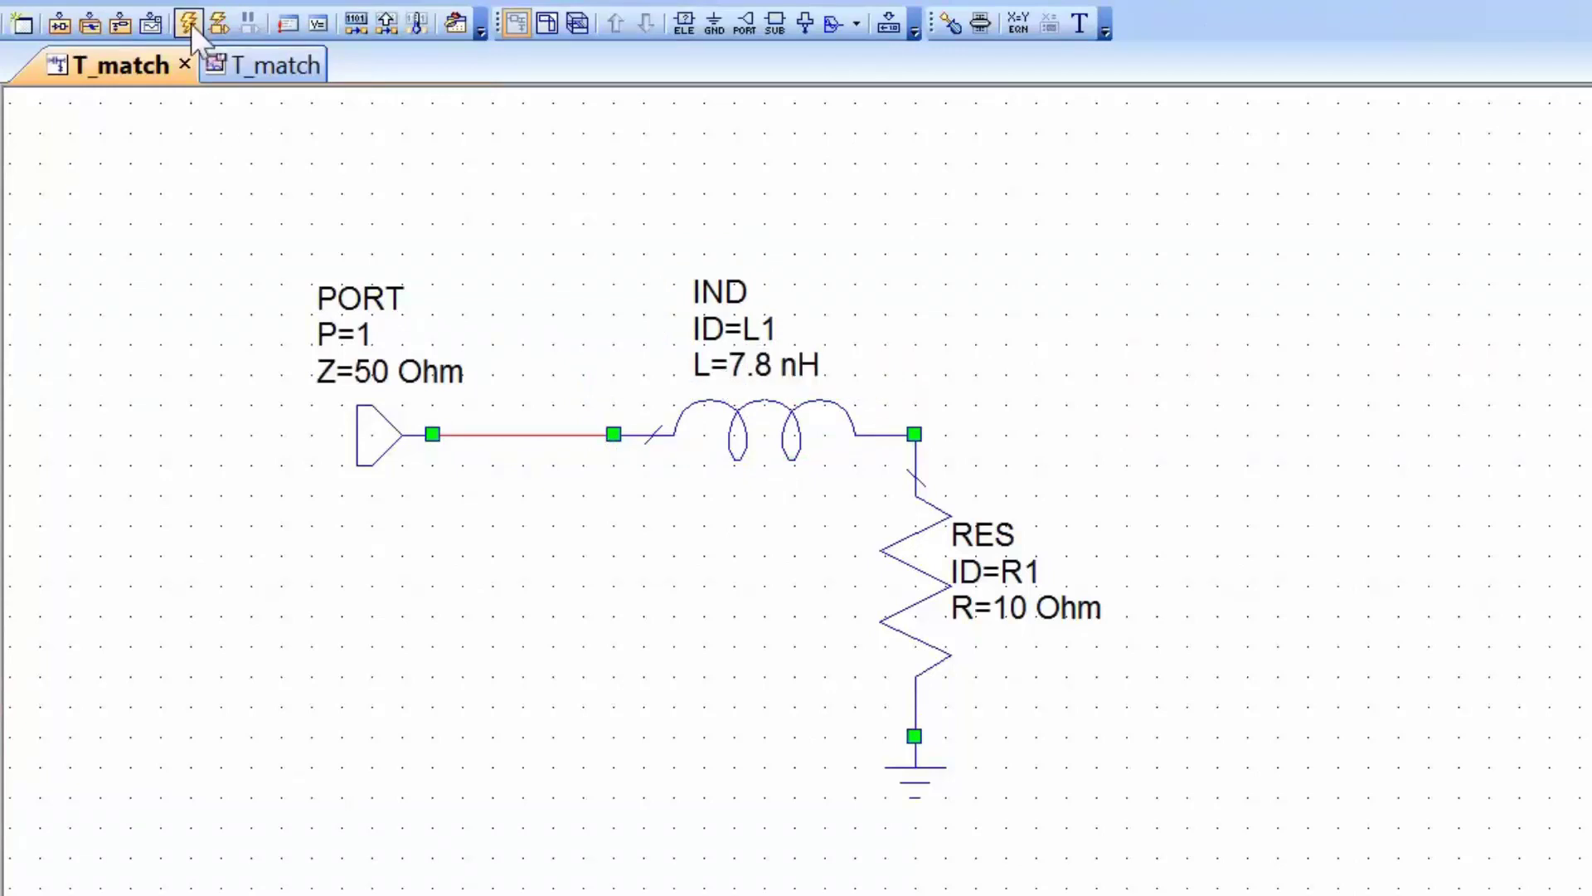
click(253, 67)
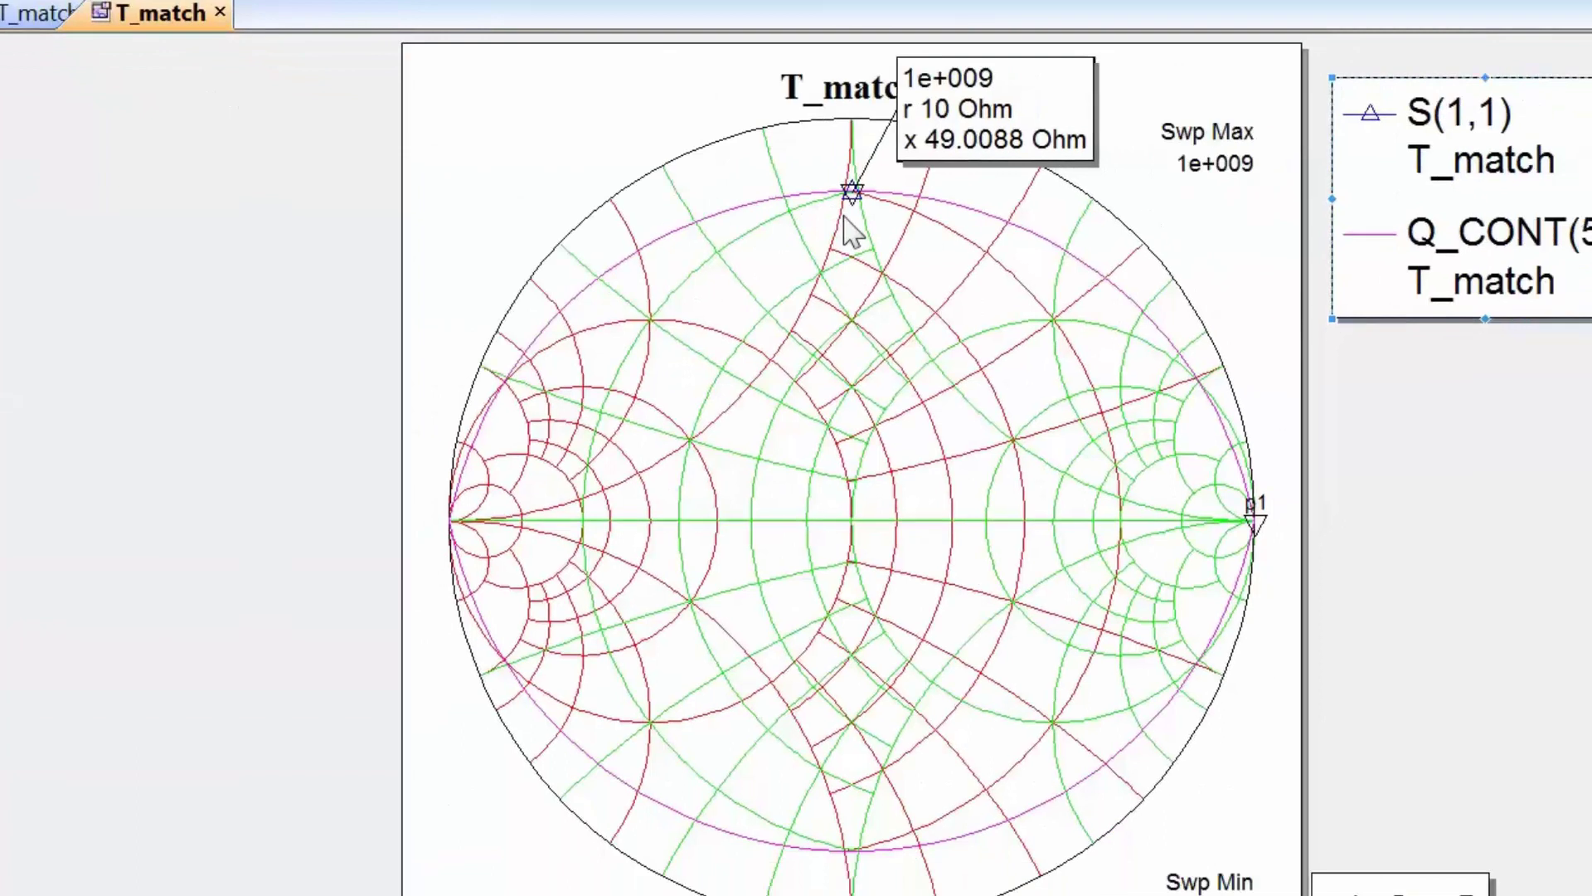
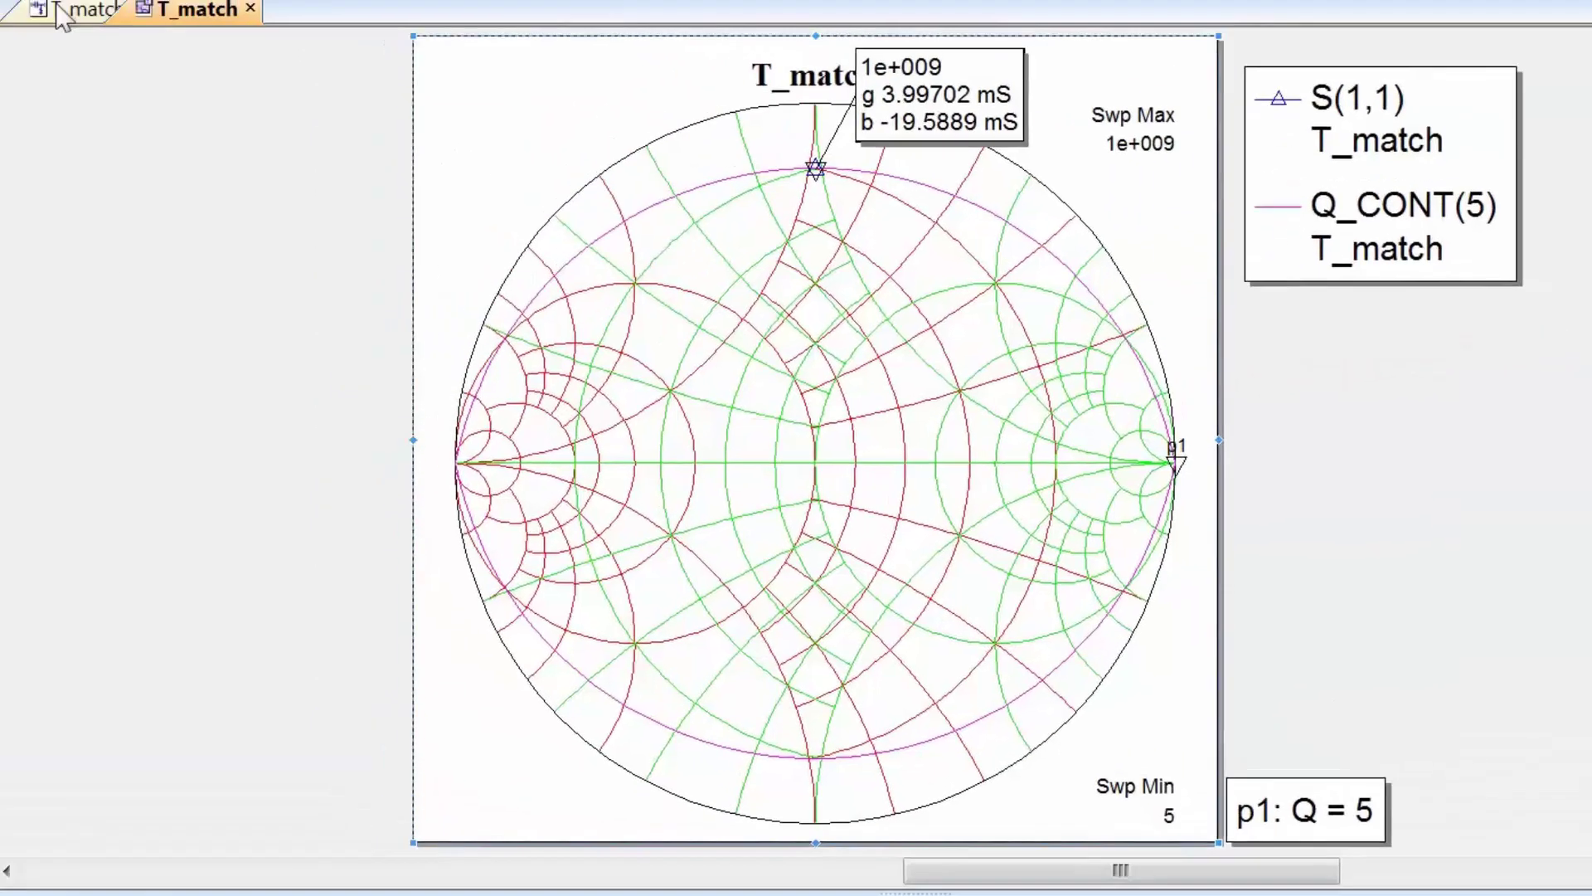
Add an ideal capacitor (CAP) to the T_match schematic, shunted from the wire between port and inductor to the resistor's ground node.
click(63, 12)
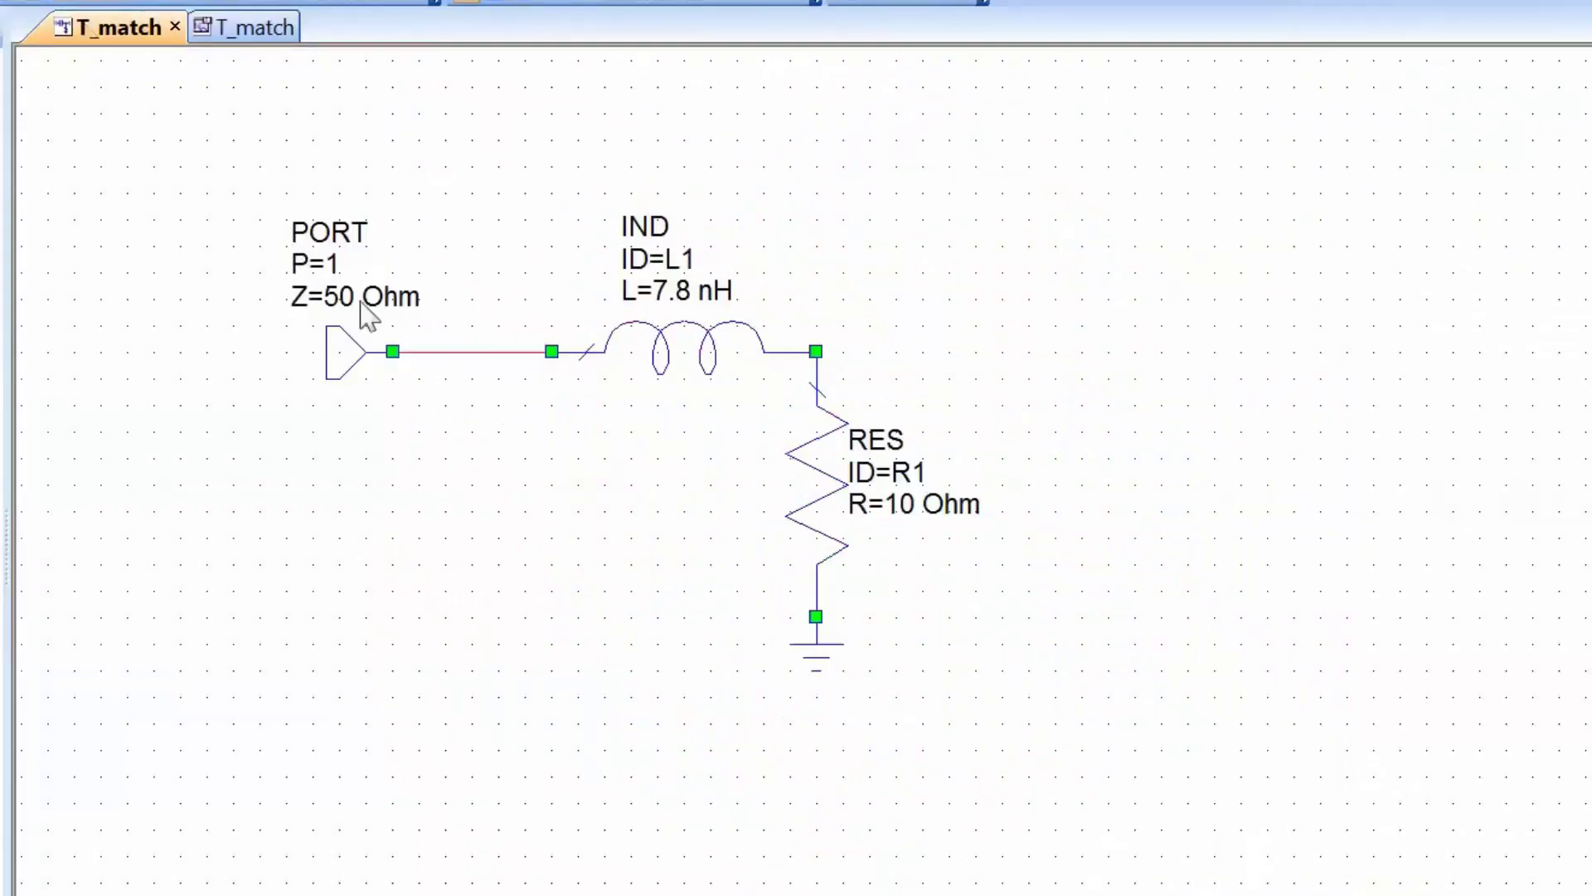
key(ctrl+l)
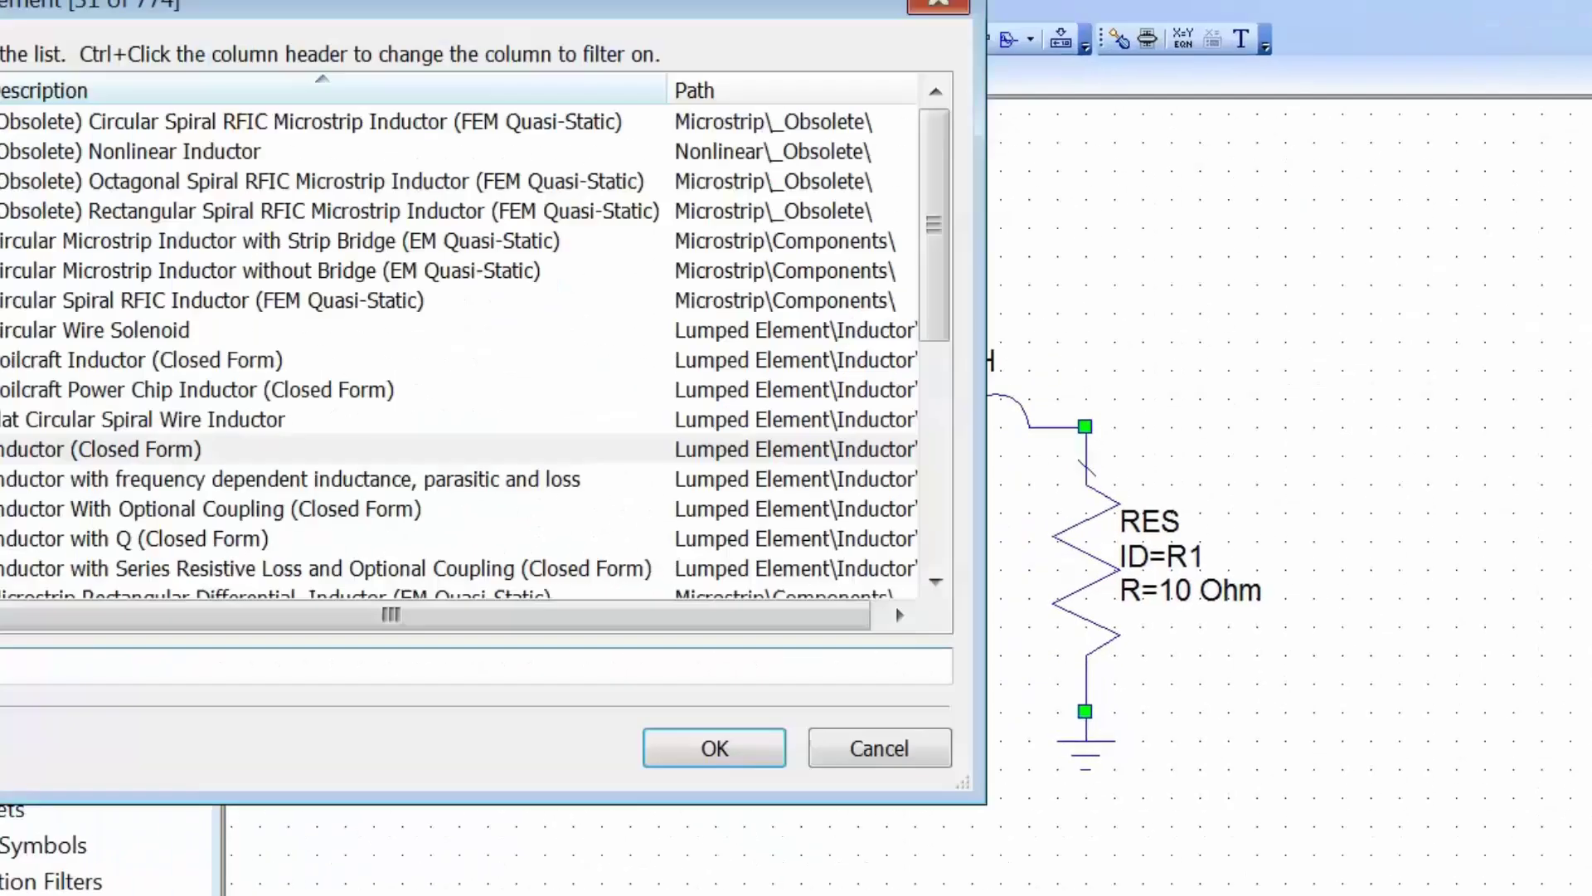
text(ca)
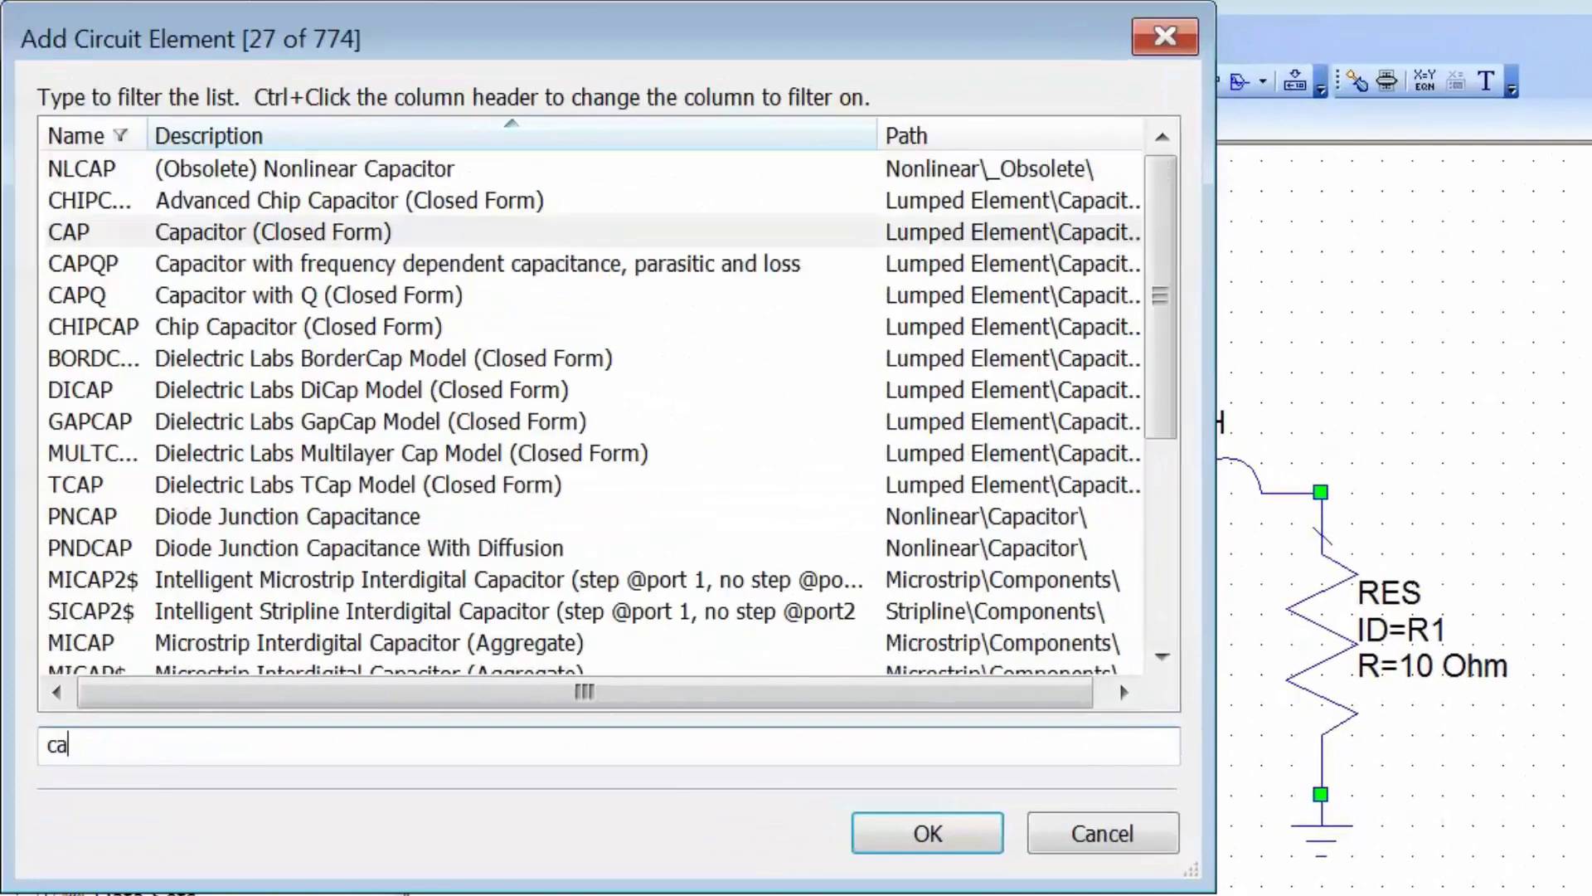
key(Return)
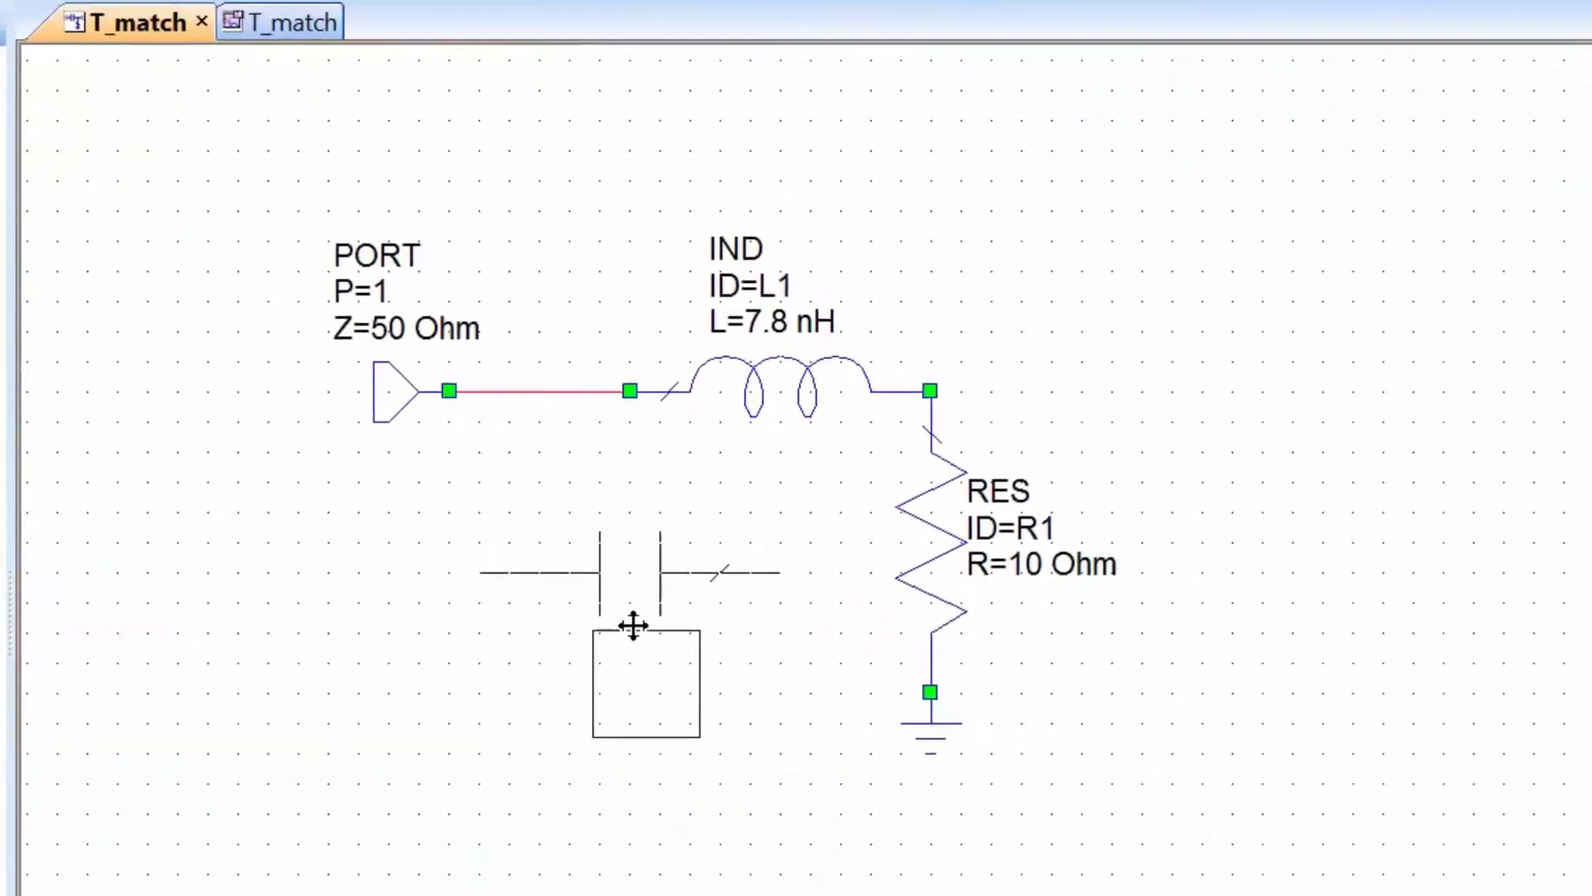
right_click(633, 625)
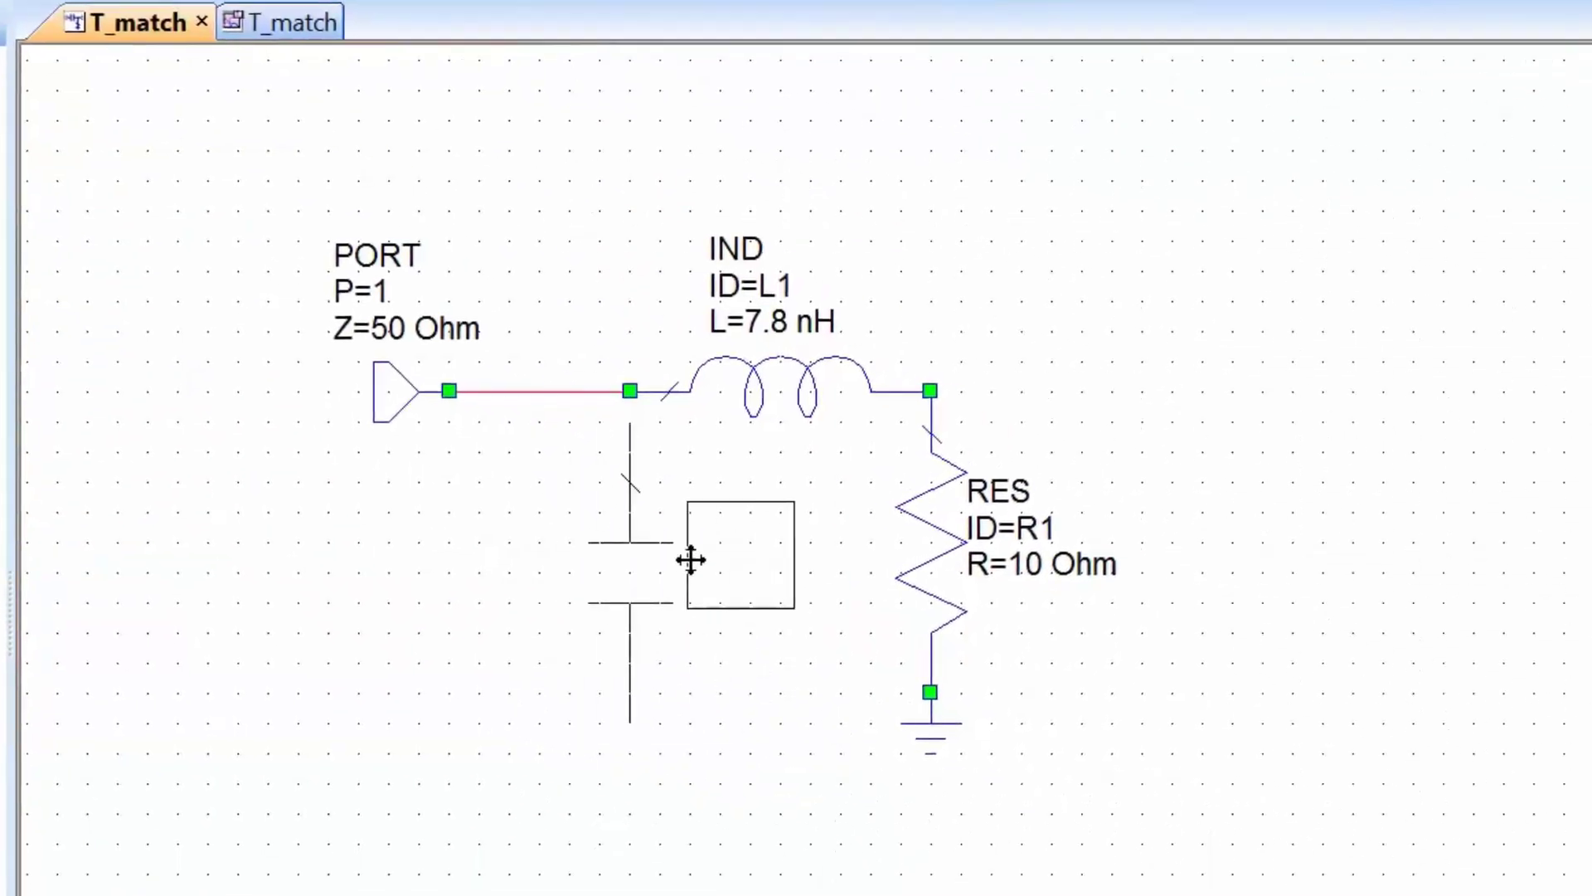
click(640, 545)
click(569, 692)
click(930, 693)
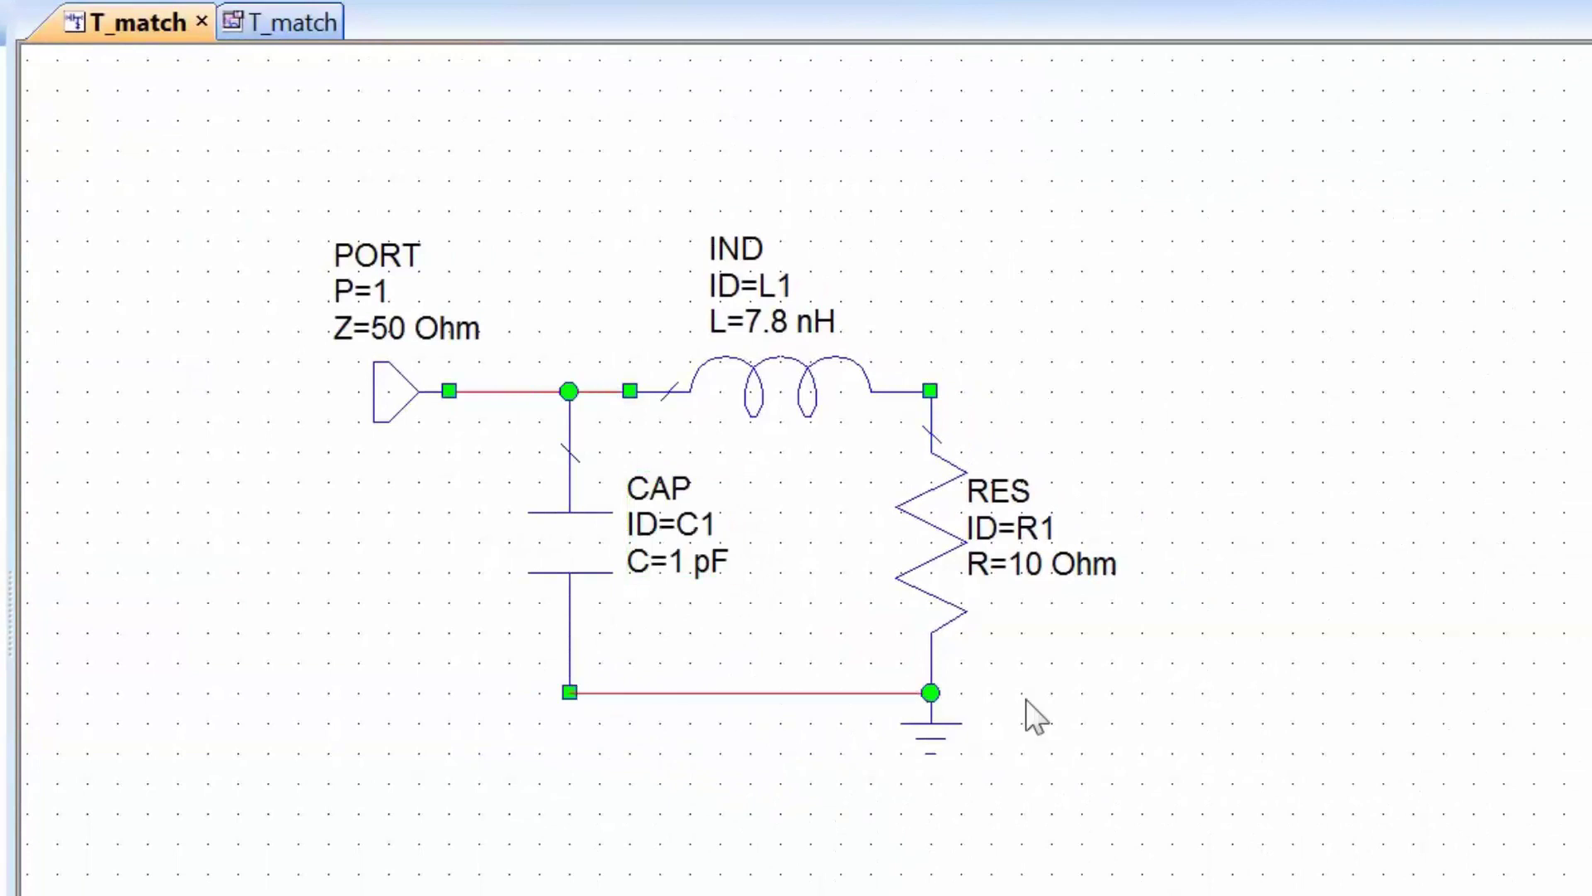
Set capacitor C1 to 4.4 pF, analyze the circuit, and show the T_match Smith chart.
double_click(682, 563)
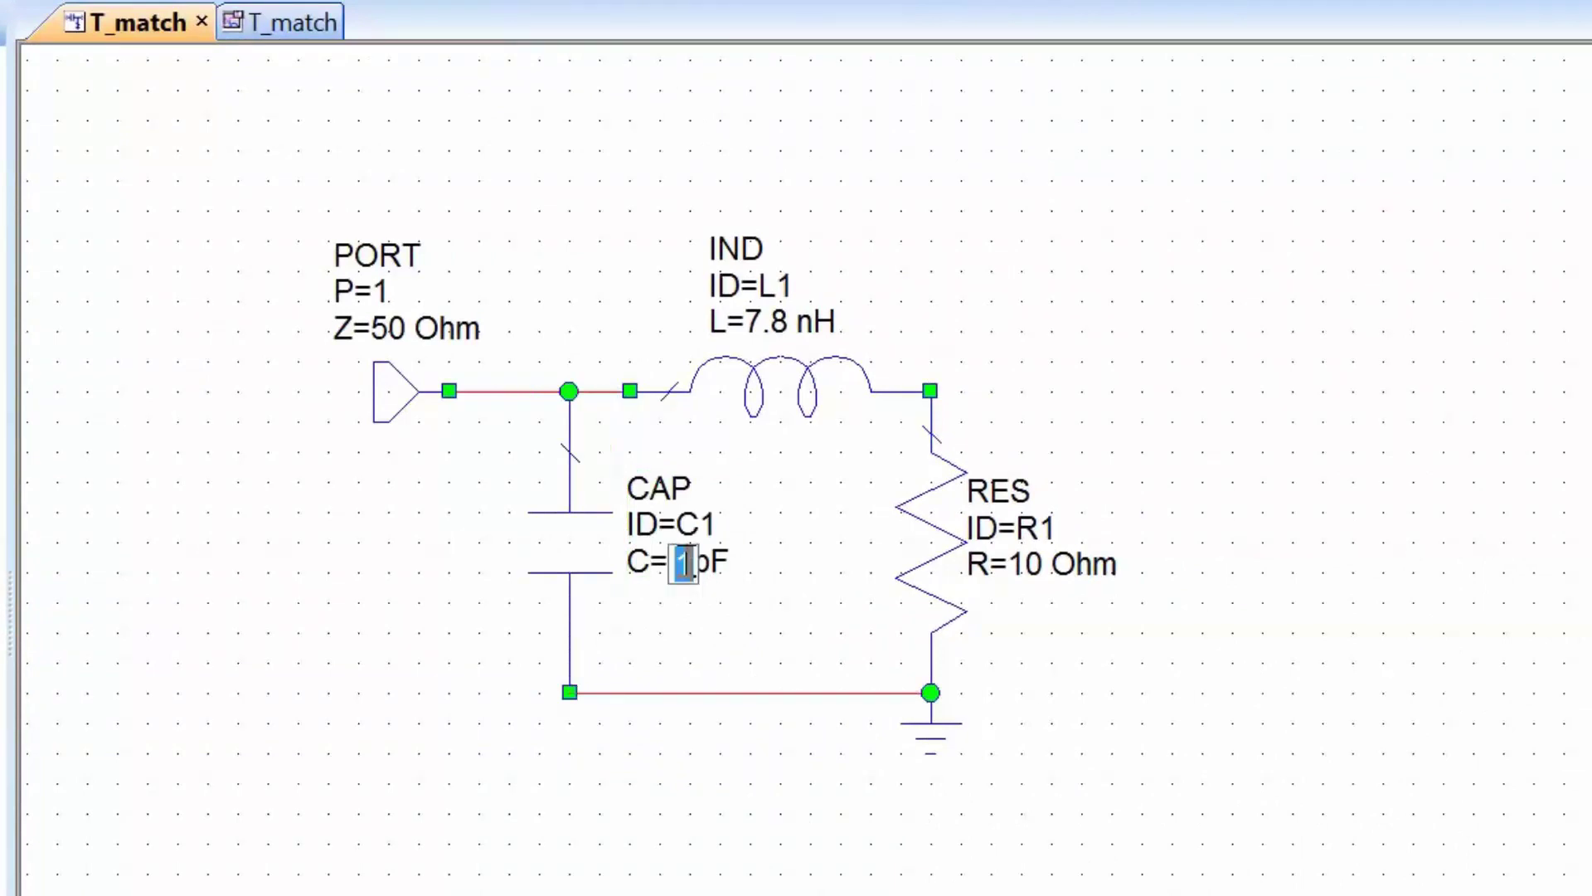
text(4.4)
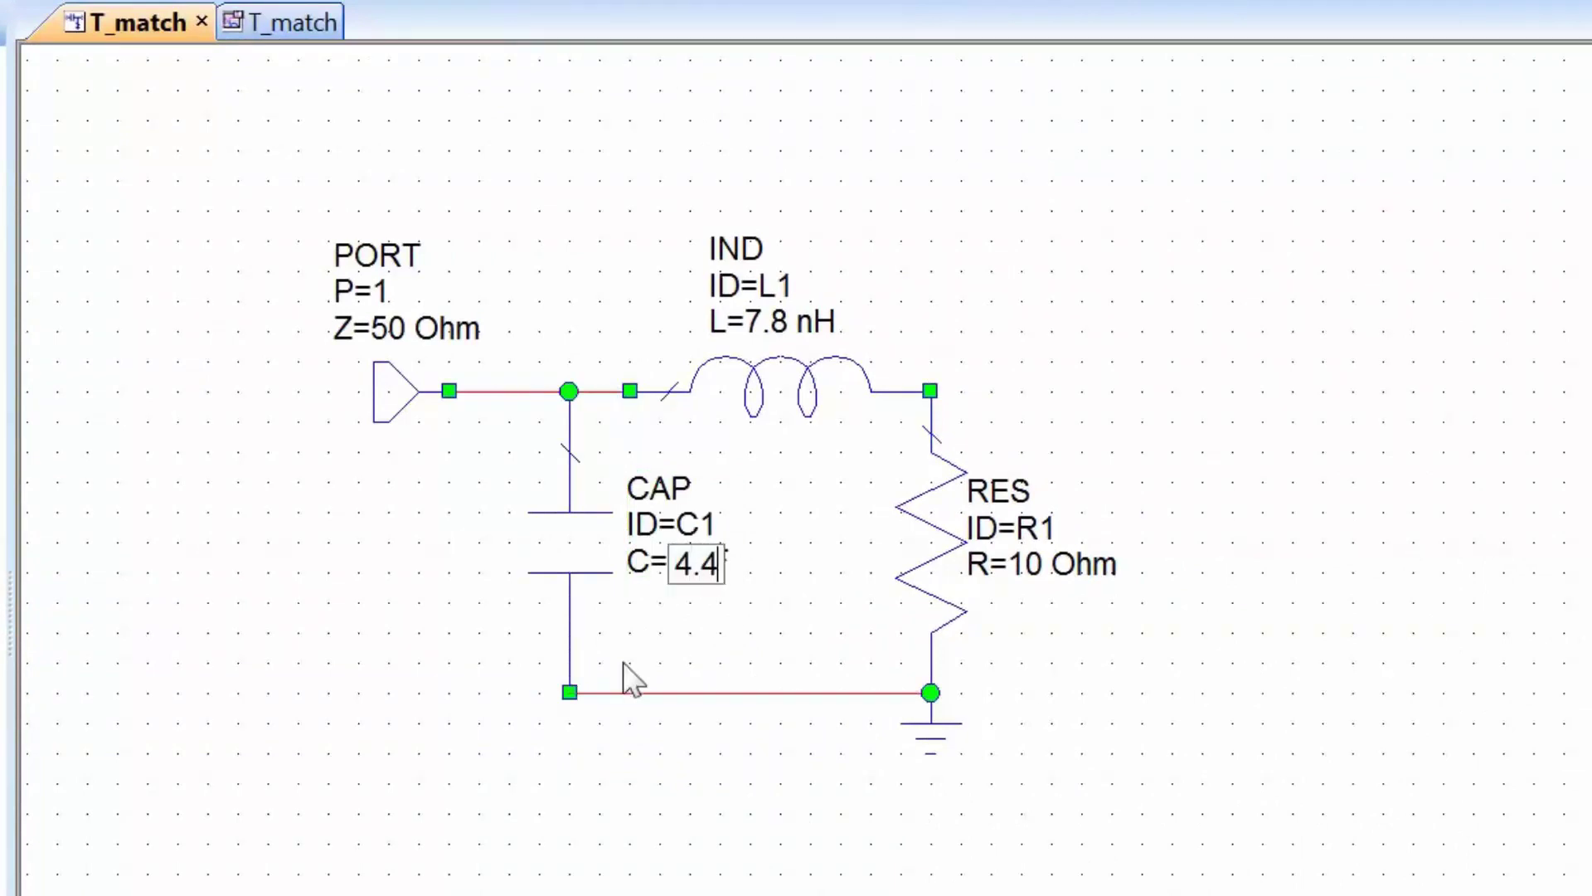
key(Return)
key(F8)
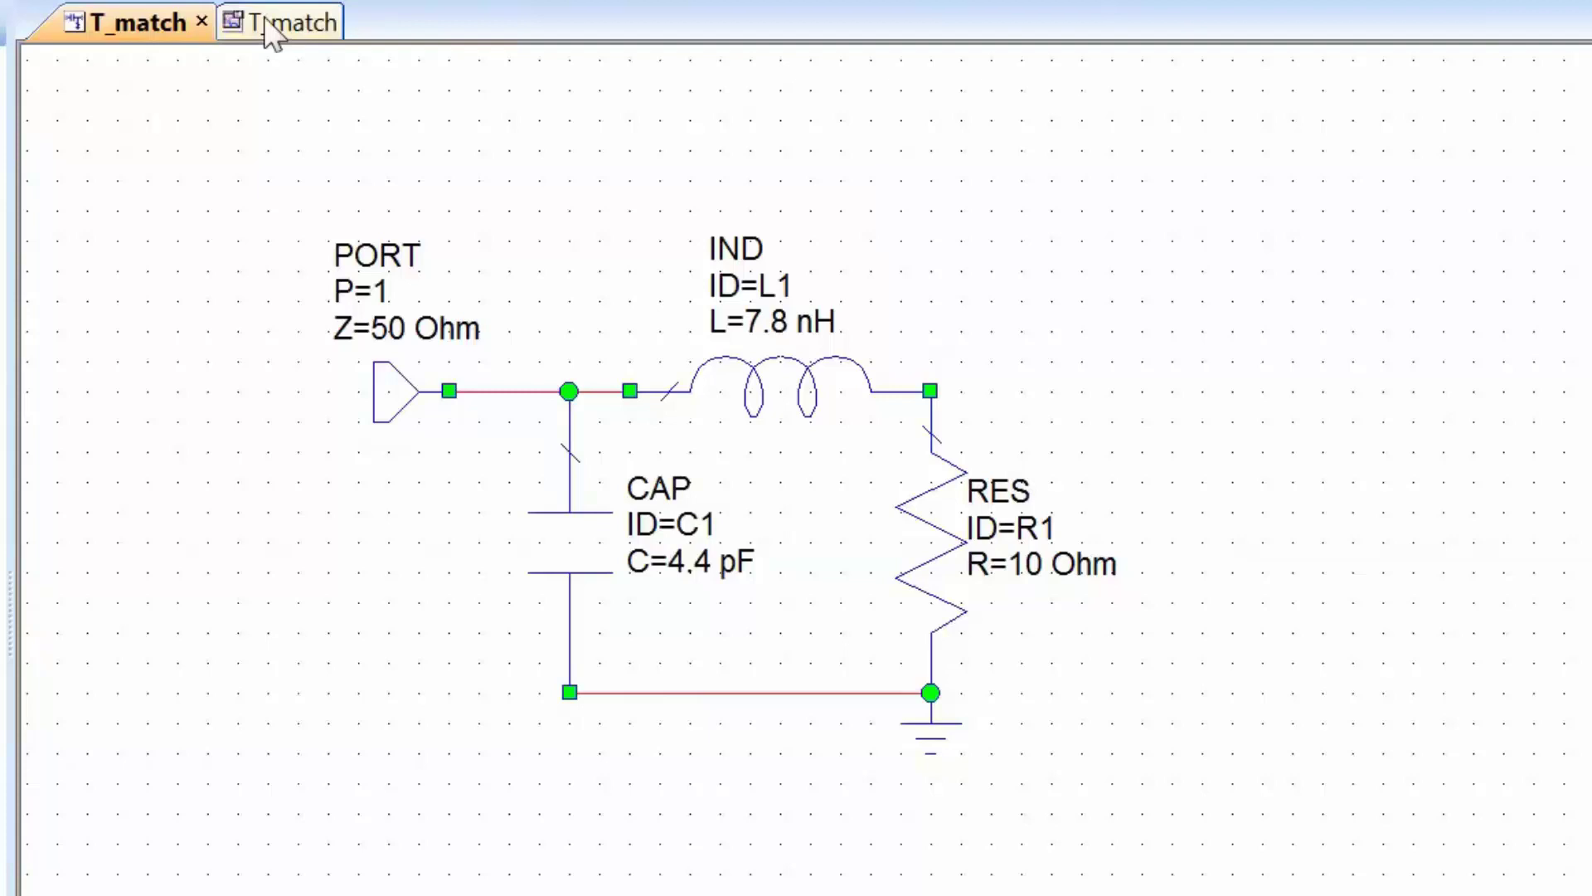
click(267, 25)
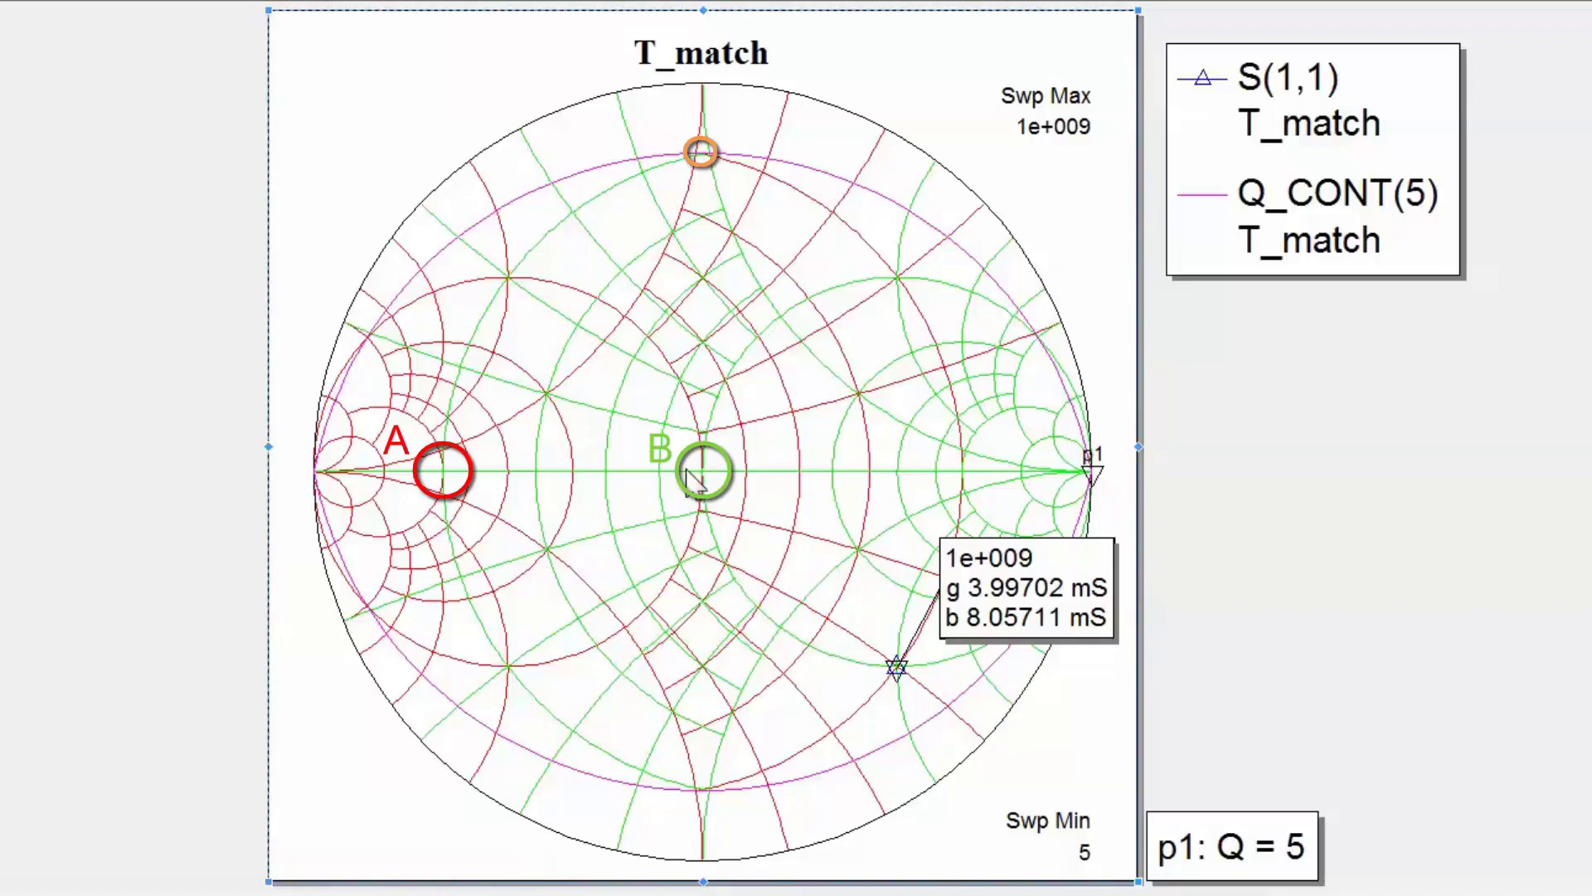
Change the Smith chart's marker display type to Impedance and apply the chart properties.
right_click(634, 452)
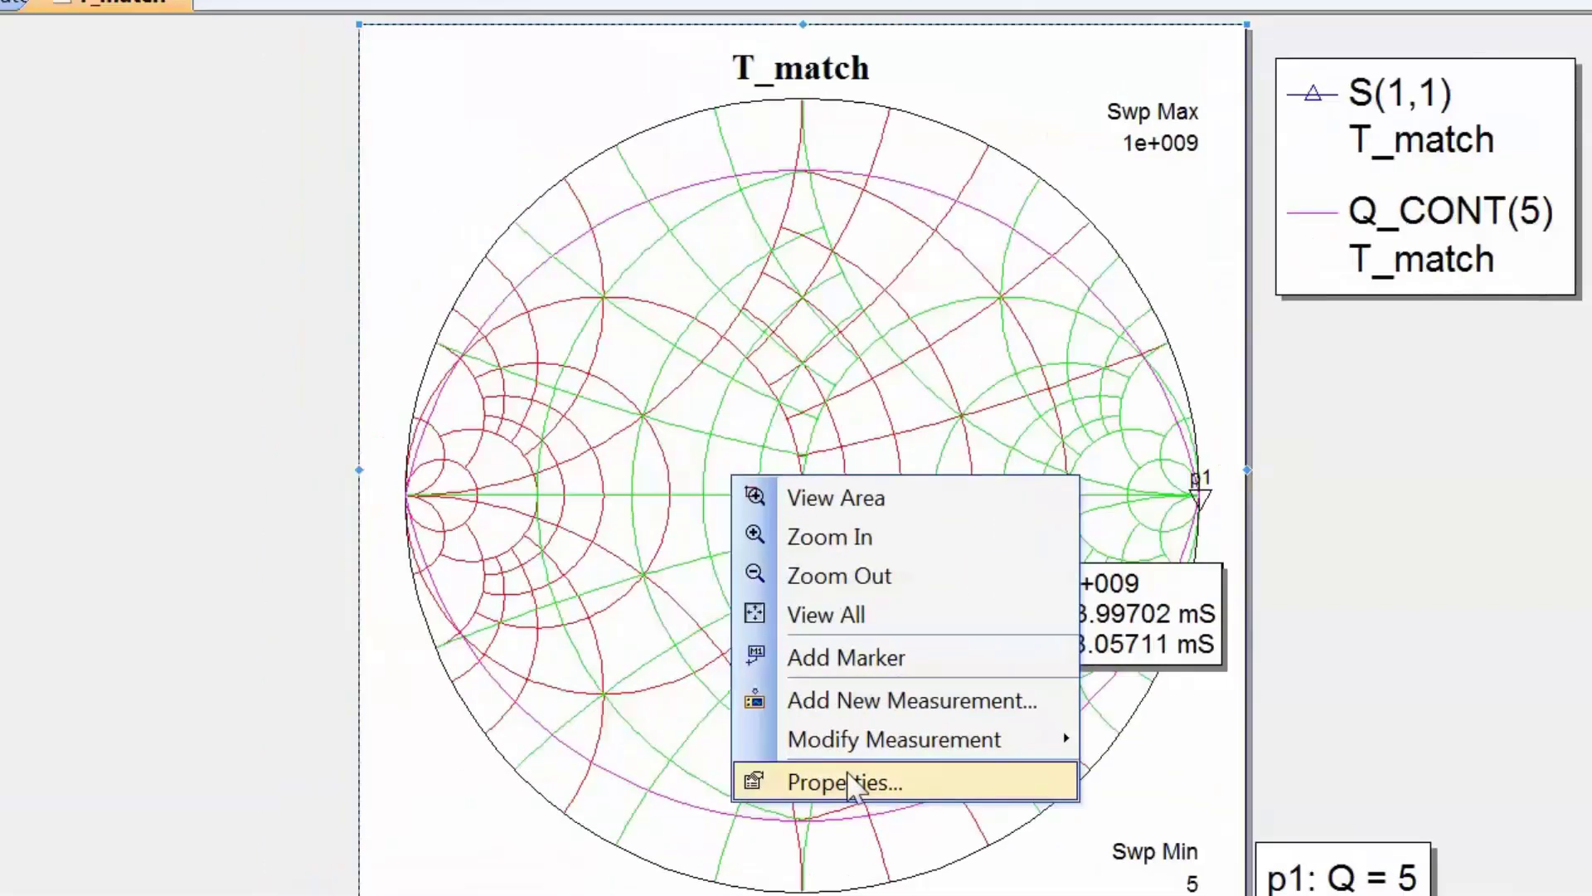
click(726, 752)
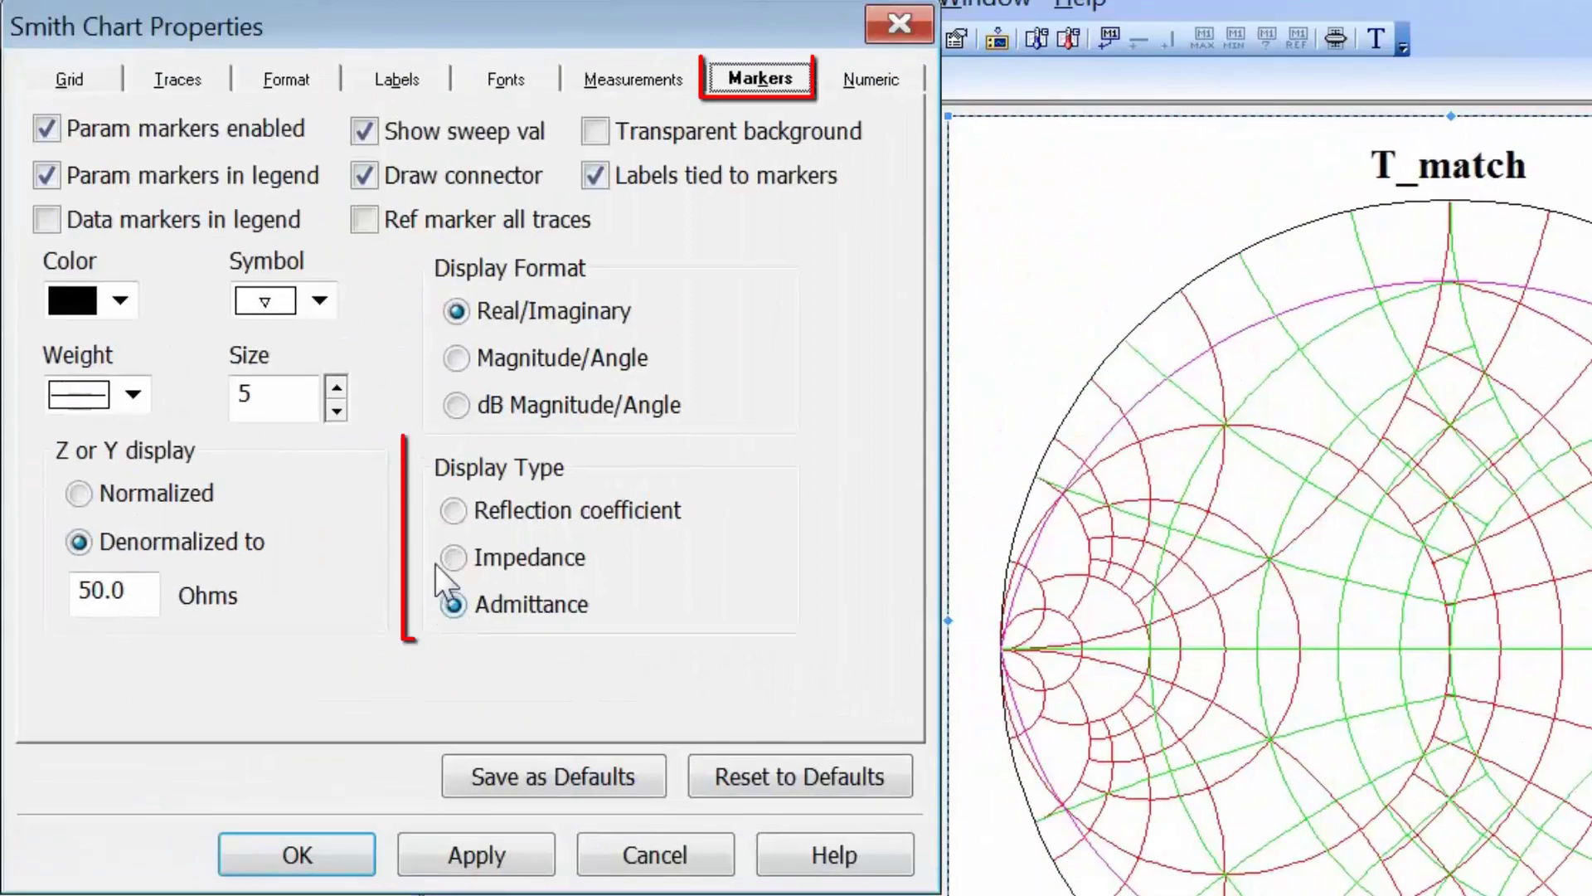
click(466, 558)
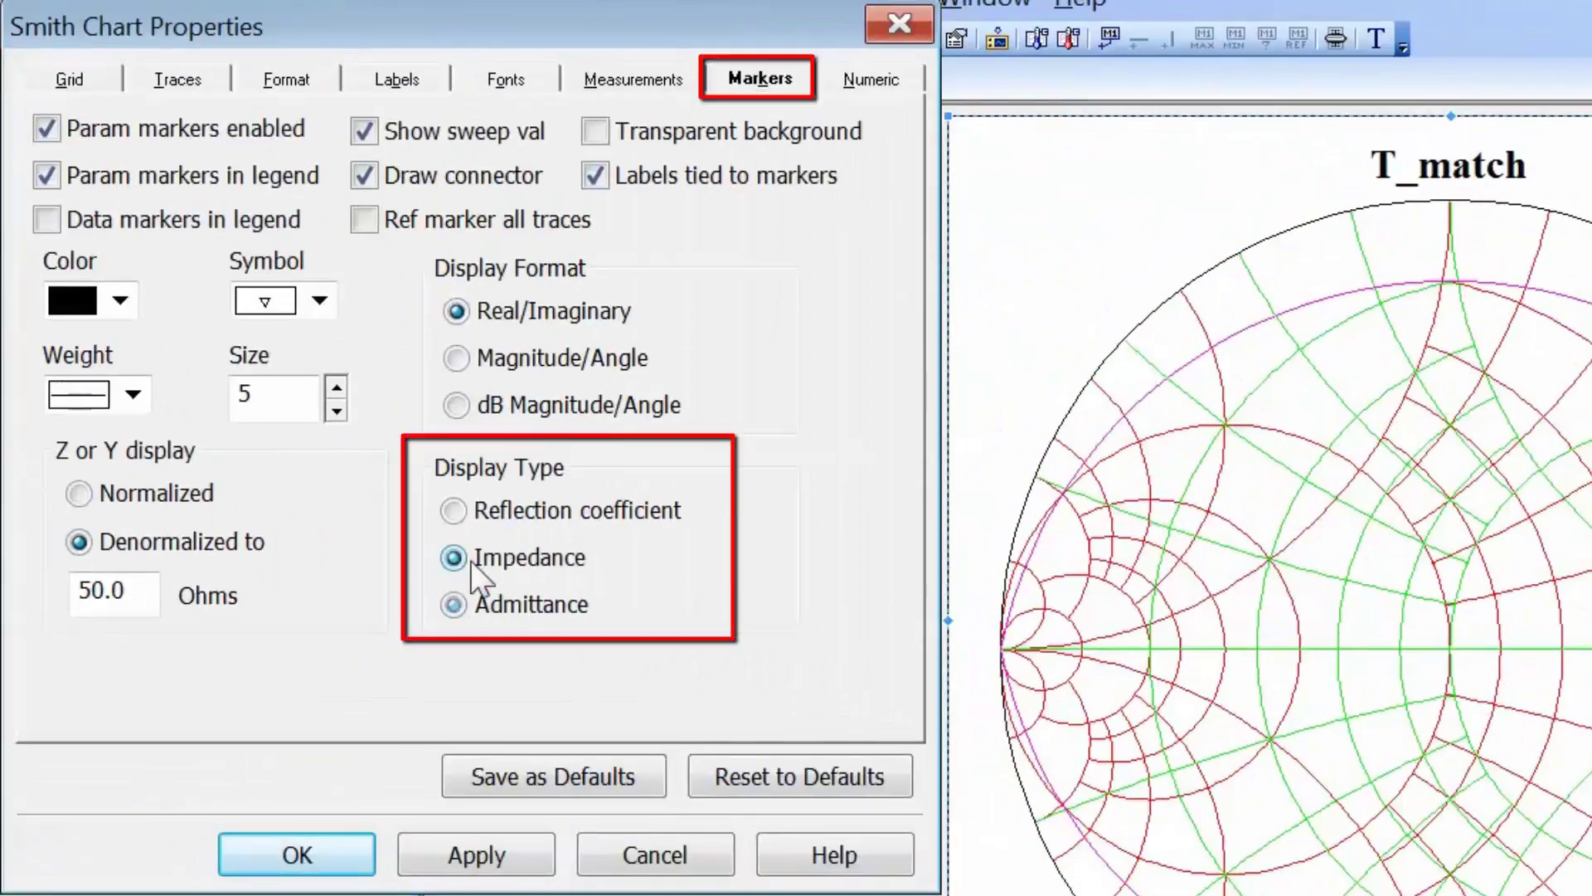
click(479, 853)
click(297, 854)
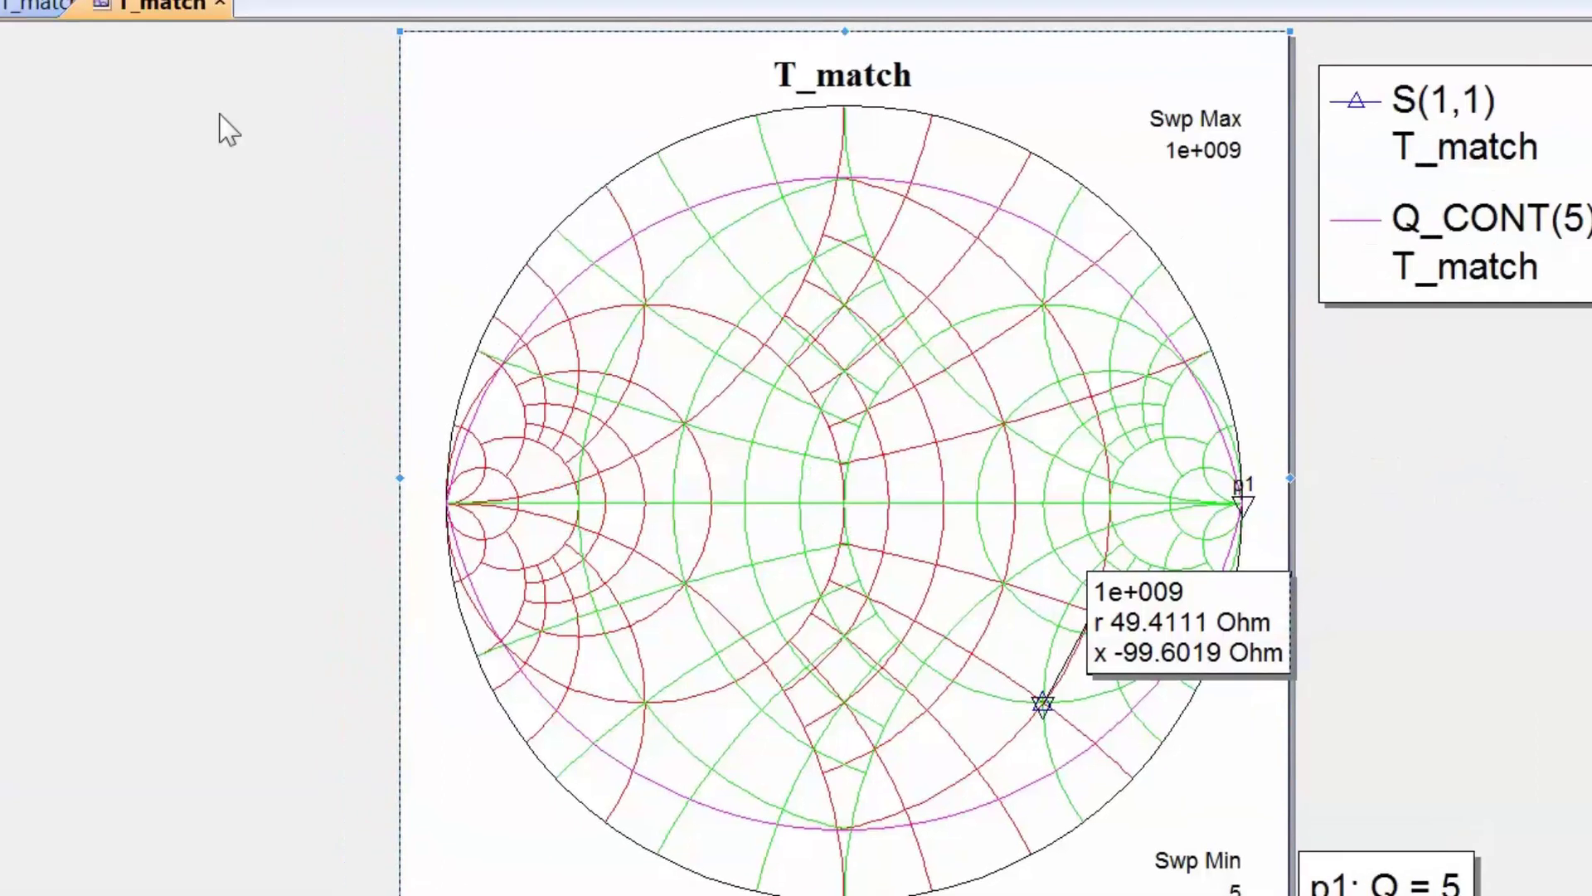
In the T_match schematic, move the port farther away from the capacitor and delete the wire connecting them.
click(25, 5)
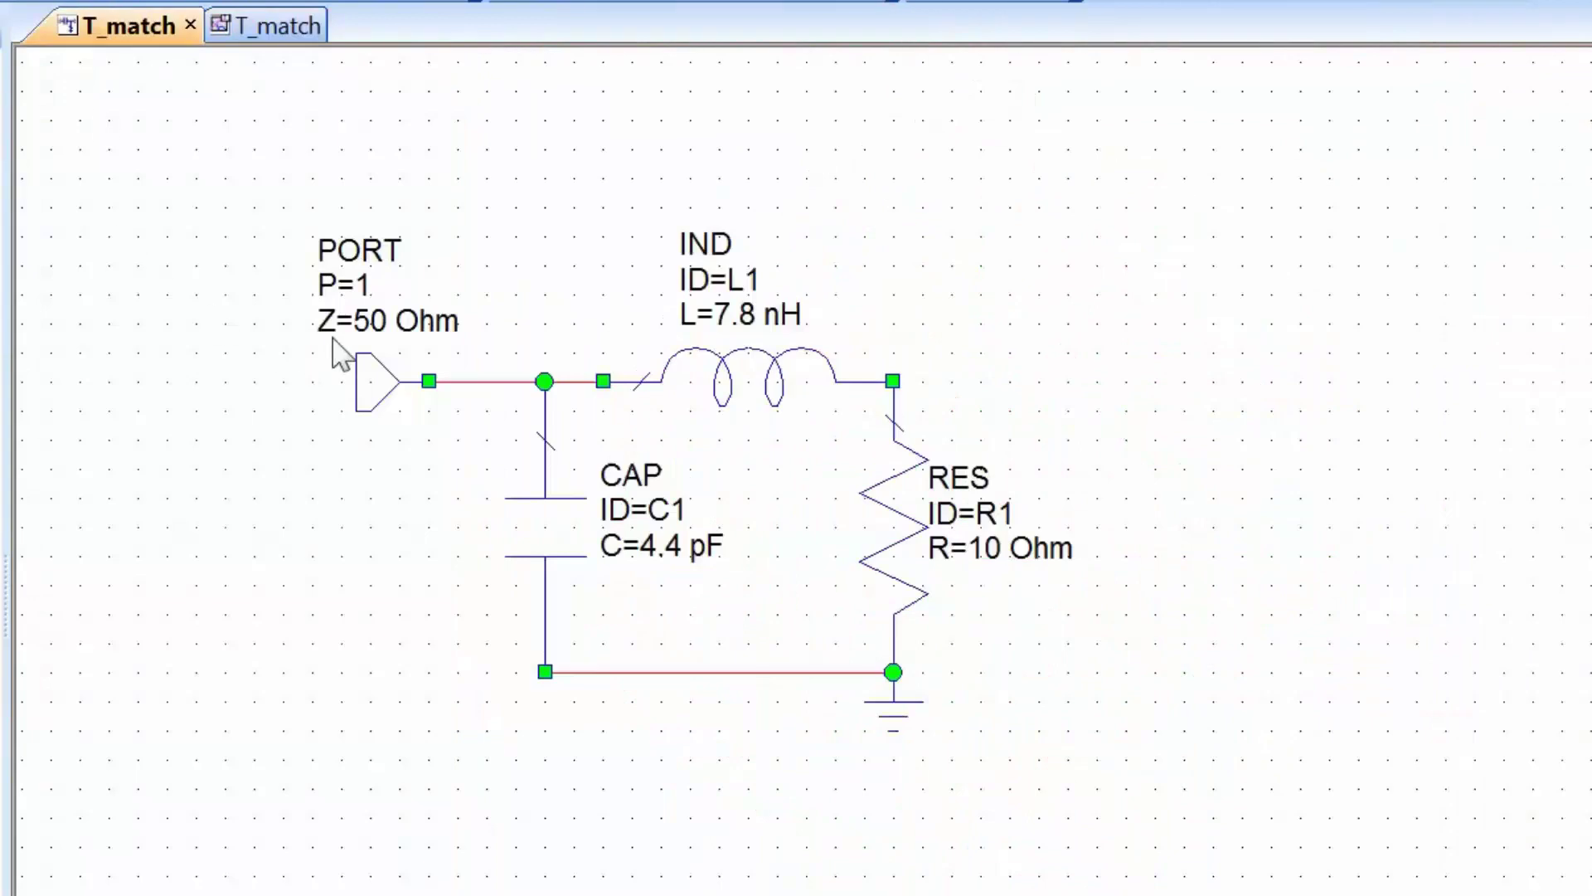
drag(215, 186, 528, 450)
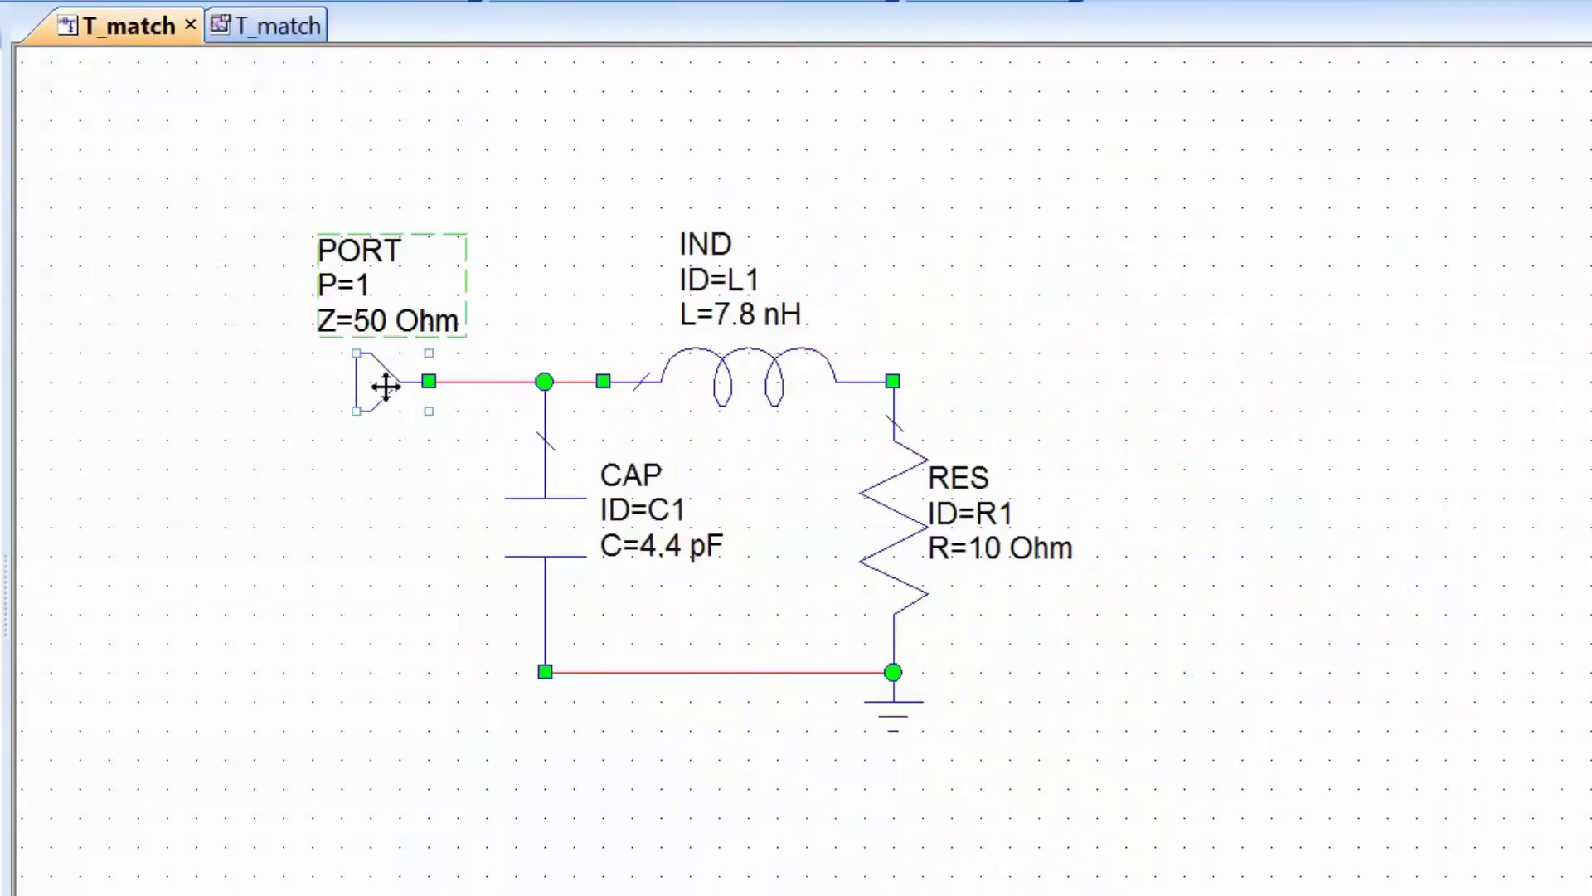
drag(363, 385, 134, 393)
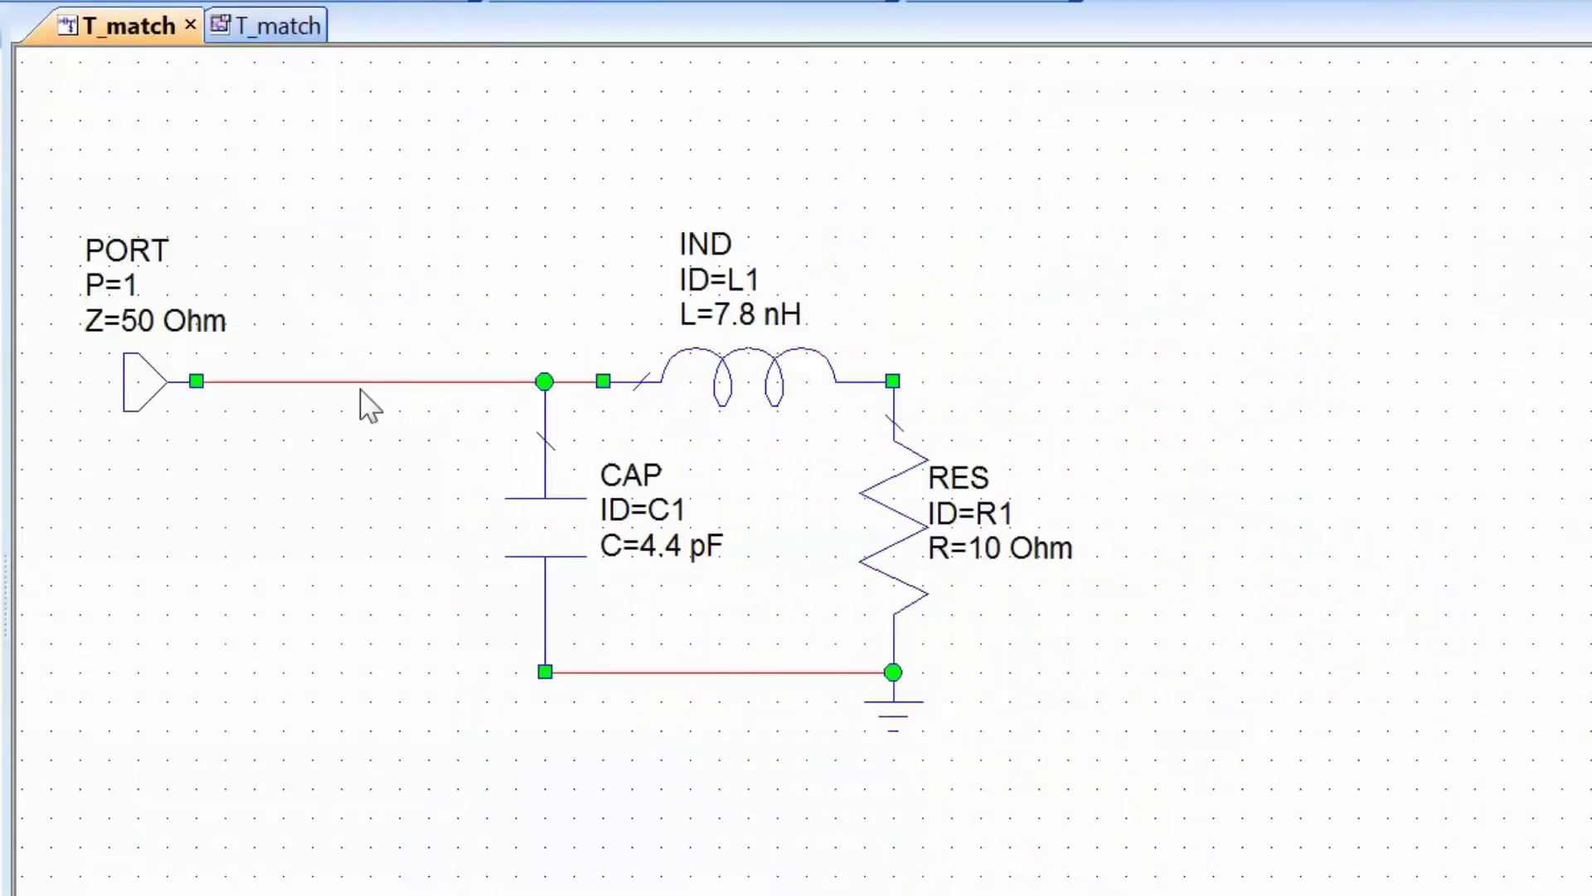
click(356, 380)
key(Delete)
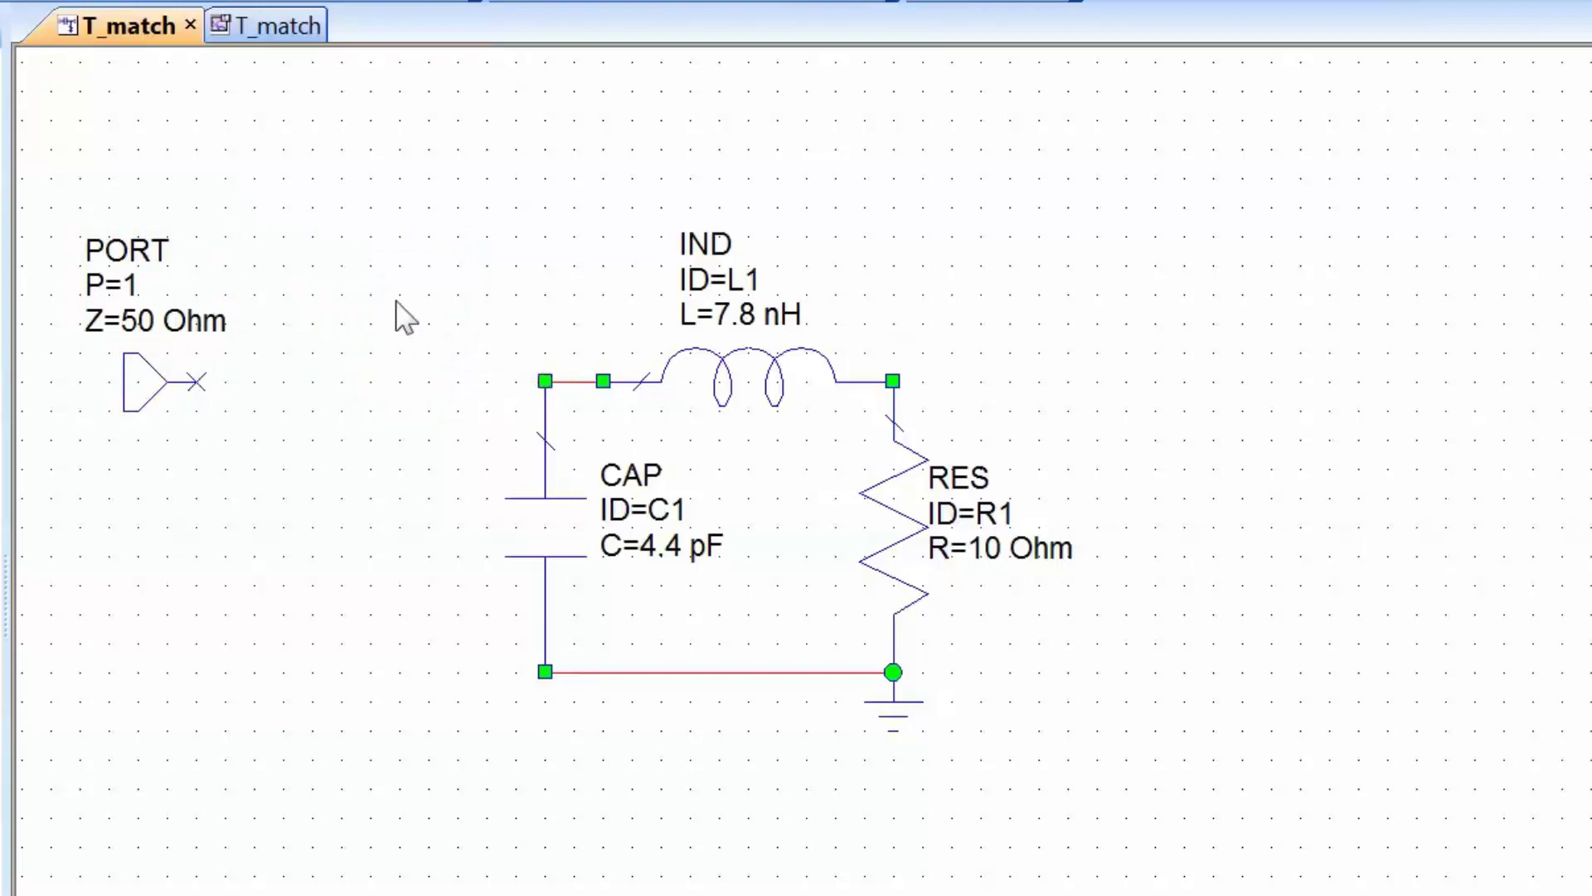
Add a second ideal inductor (IND) in series between the port and the shunt capacitor's upper node.
key(ctrl+l)
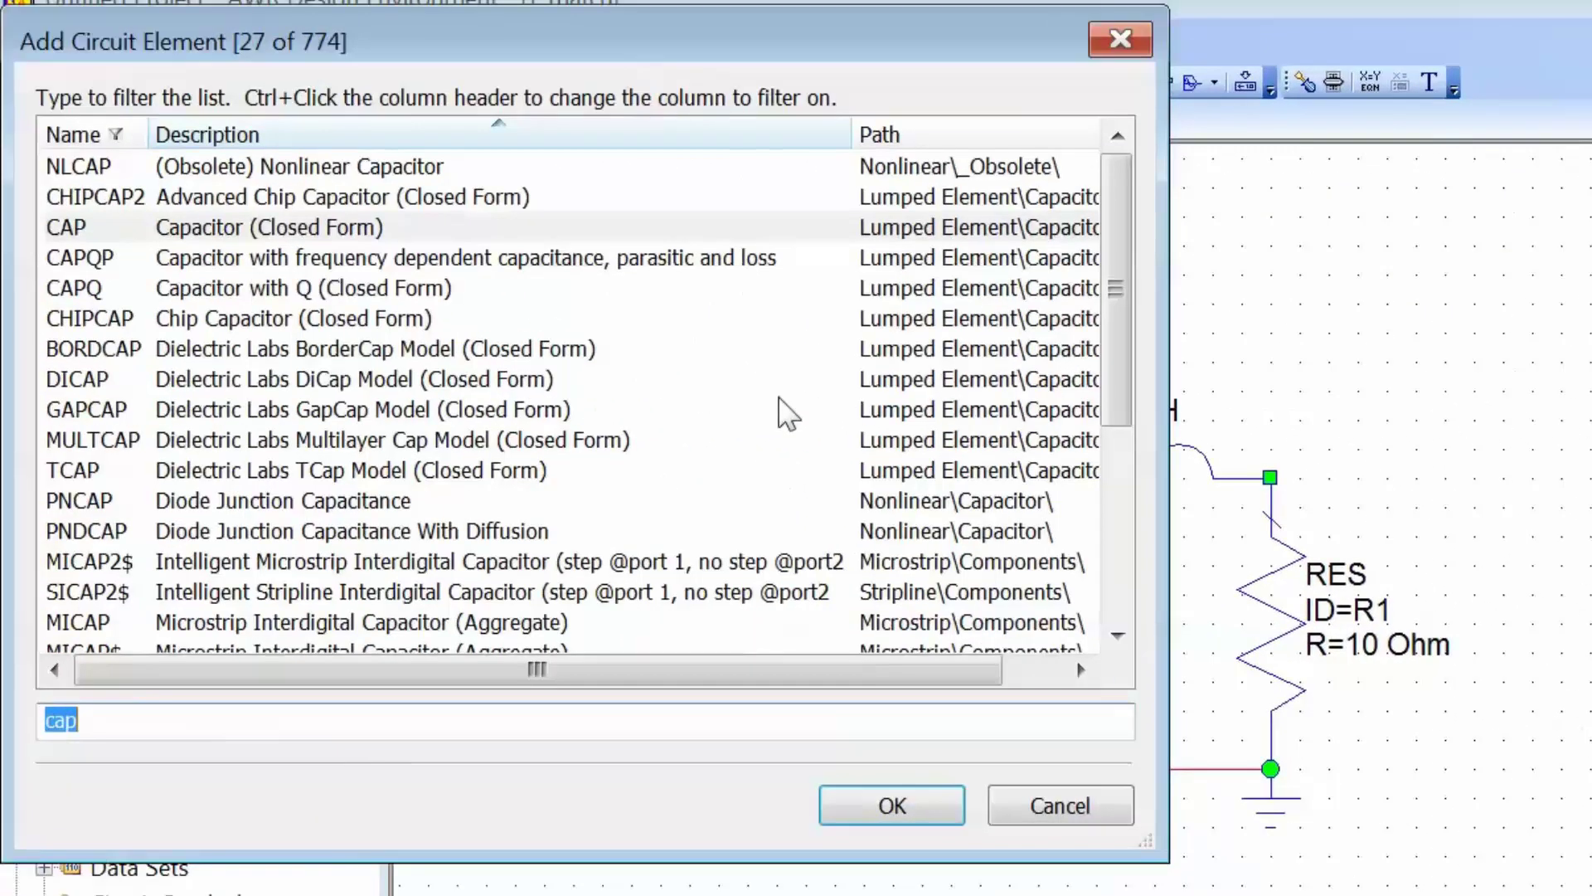
text(ind)
key(Return)
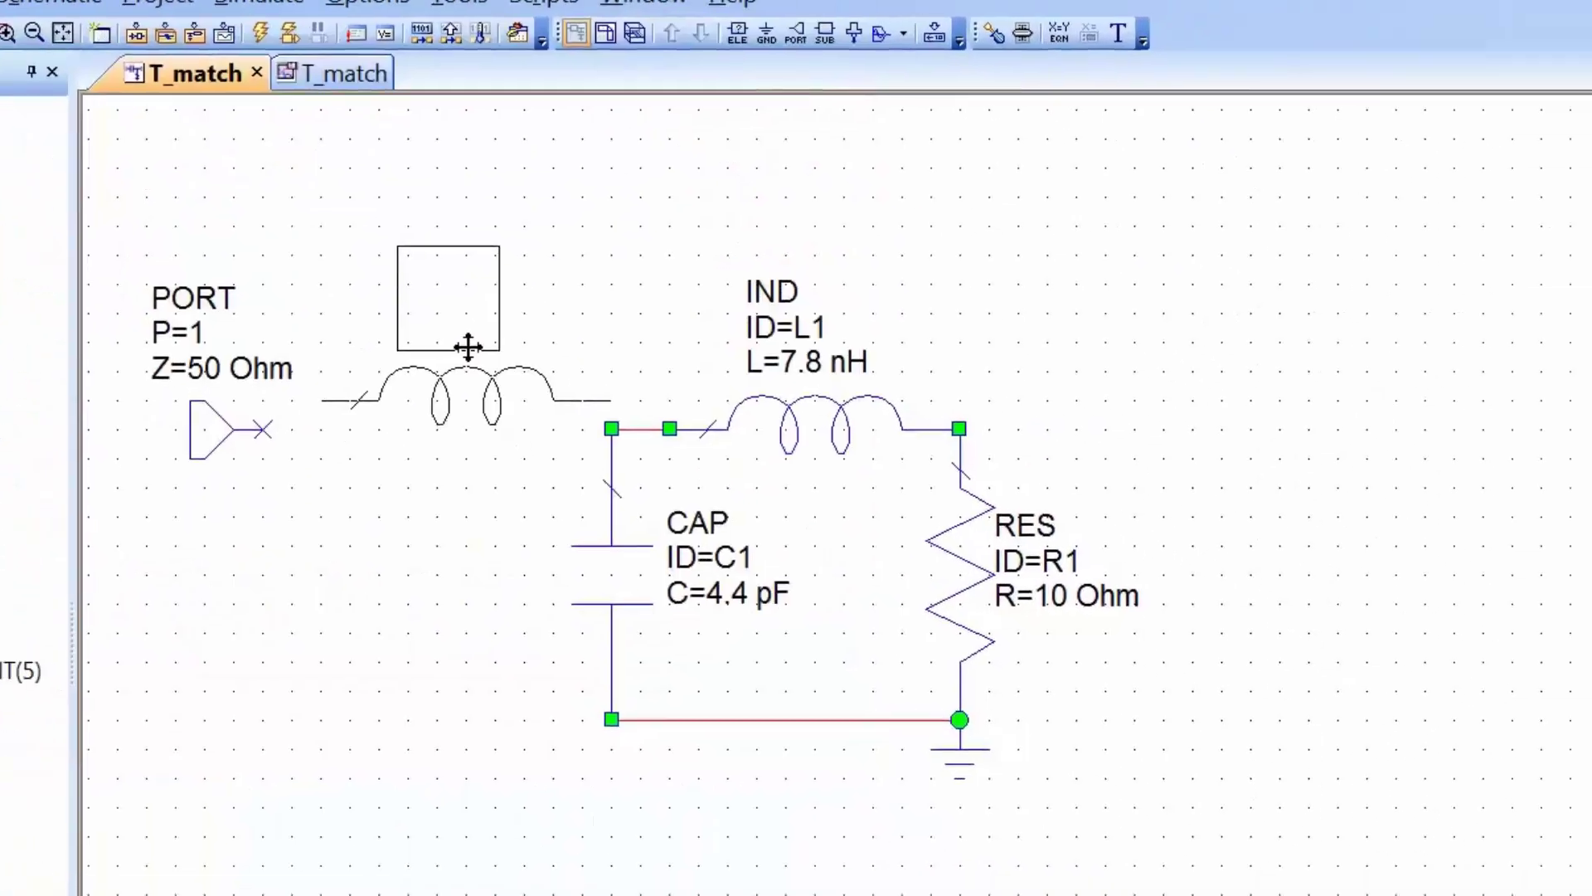
click(370, 355)
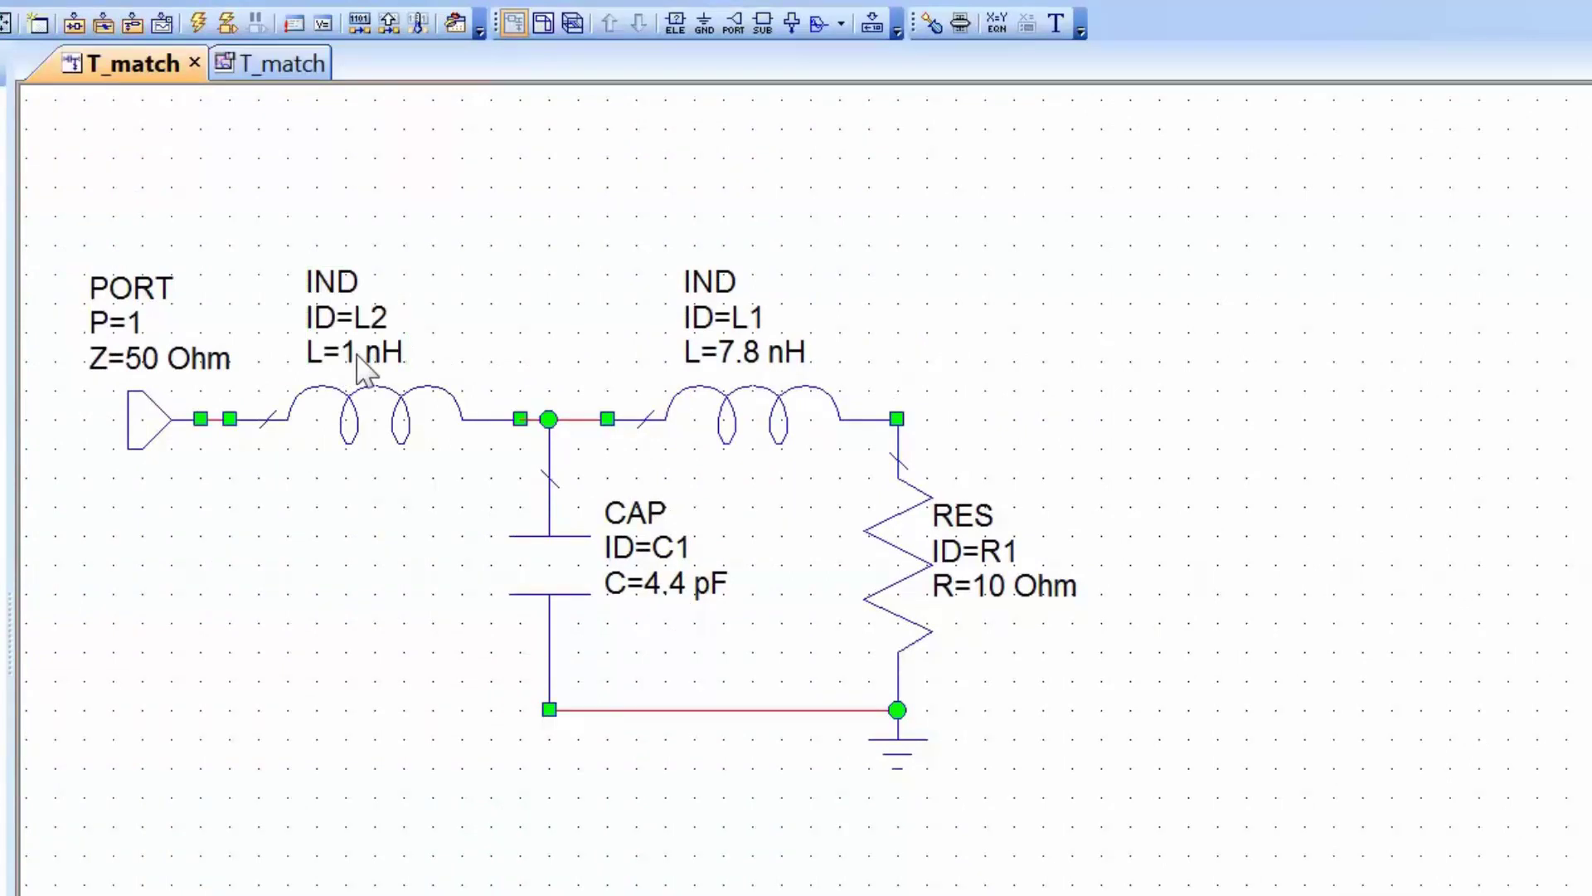
Set inductor L2 to 15.9 nH, analyze the circuit, and show the T_match Smith chart.
double_click(357, 355)
text(15.9)
key(Return)
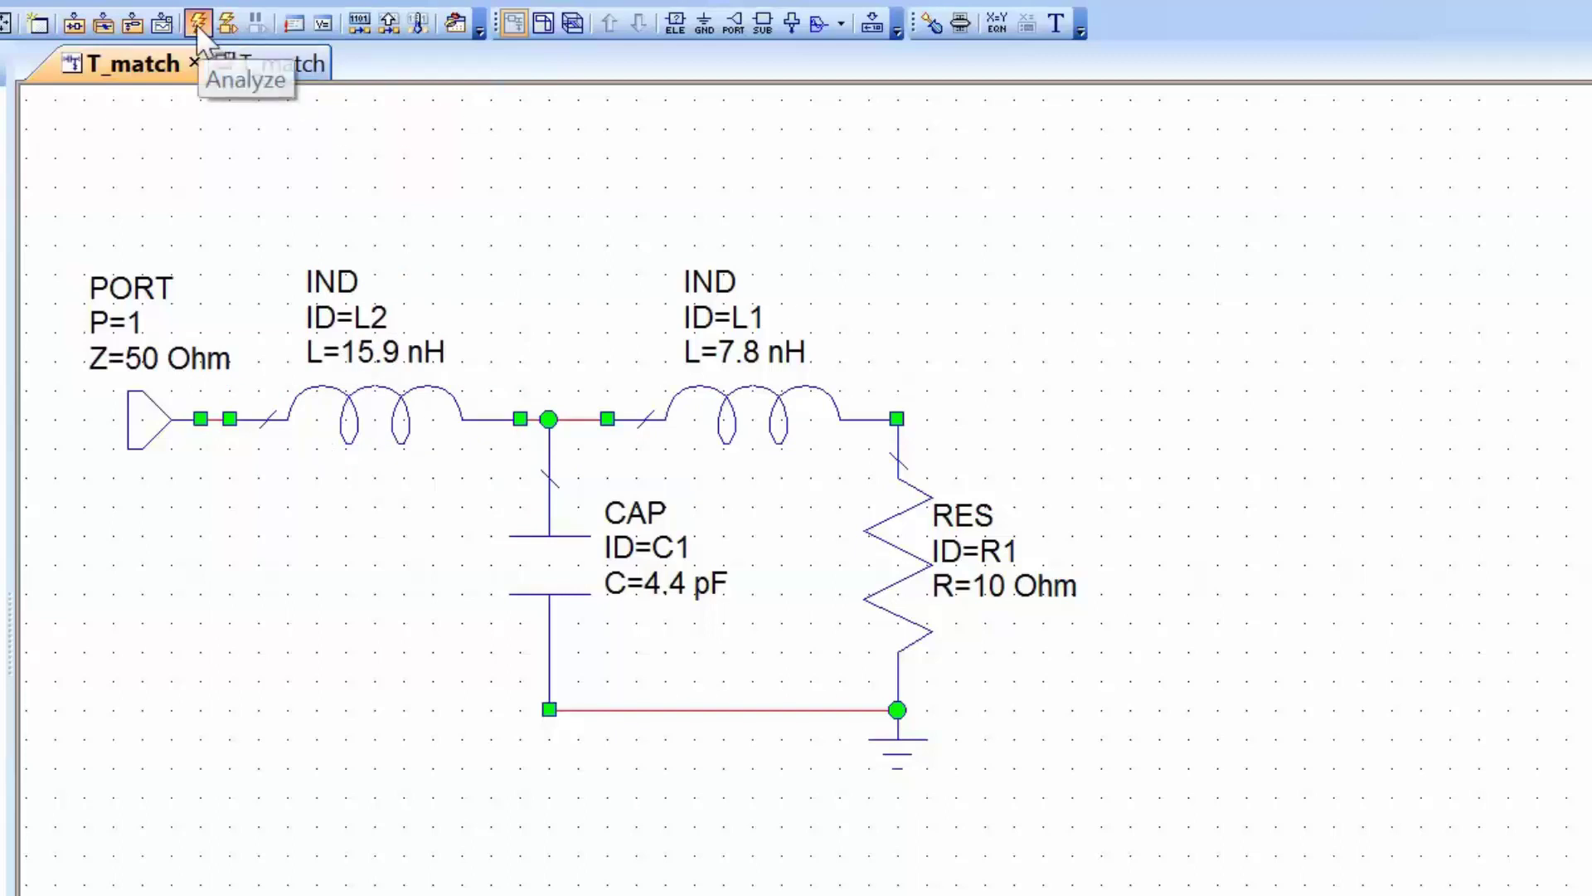
click(264, 64)
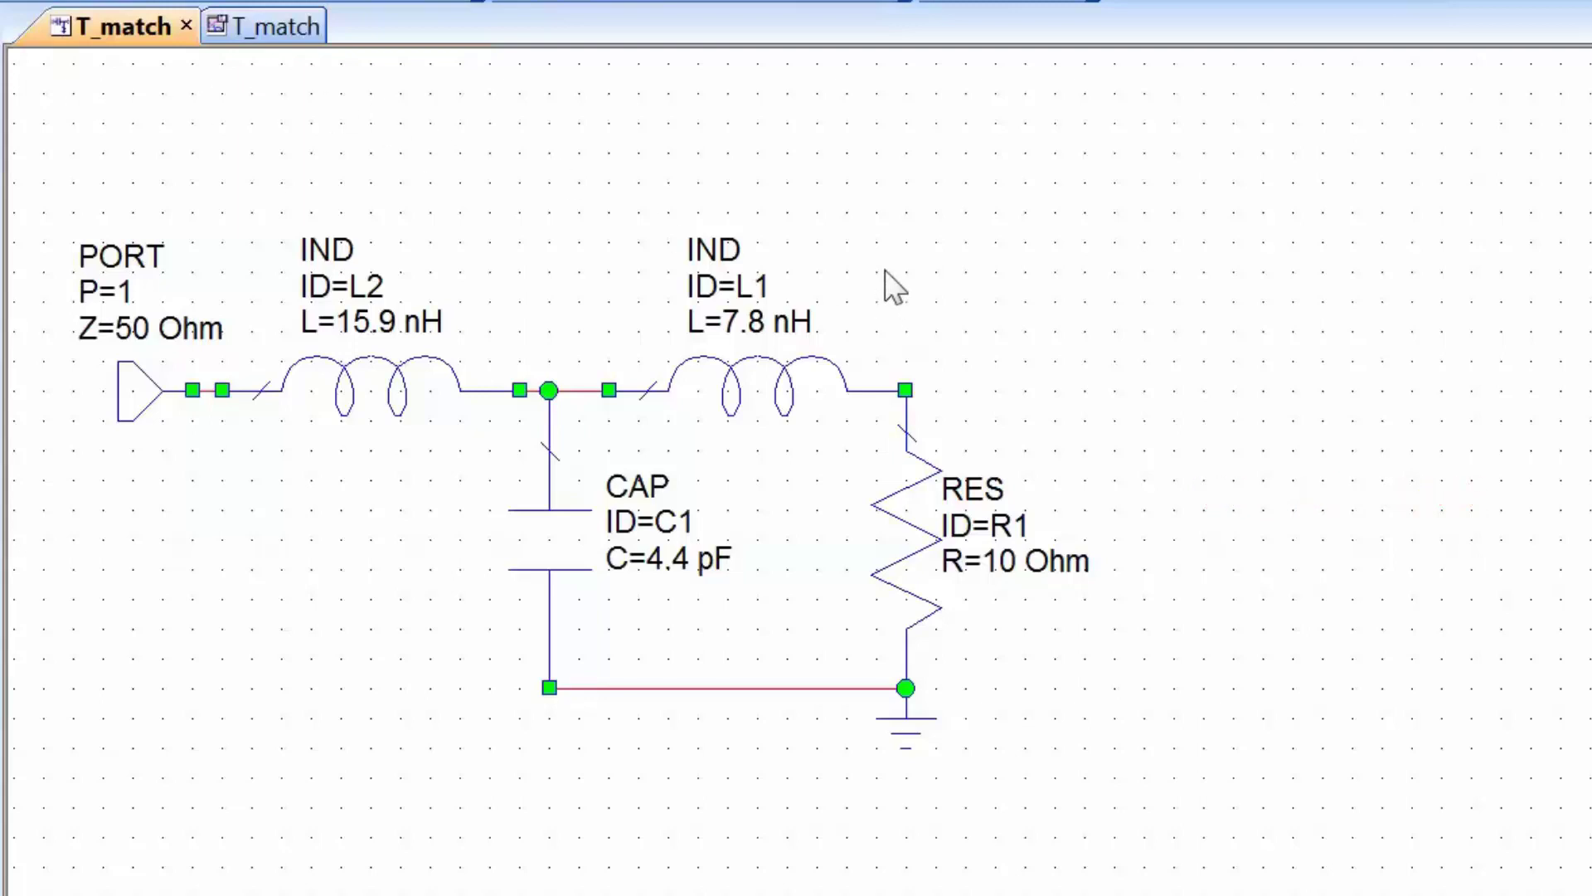
Delete the load resistor with its ground and bottom wire, and paste a copy of the port, rotated to face inductor L1, onto L1's free end.
drag(864, 288, 1120, 823)
key(Delete)
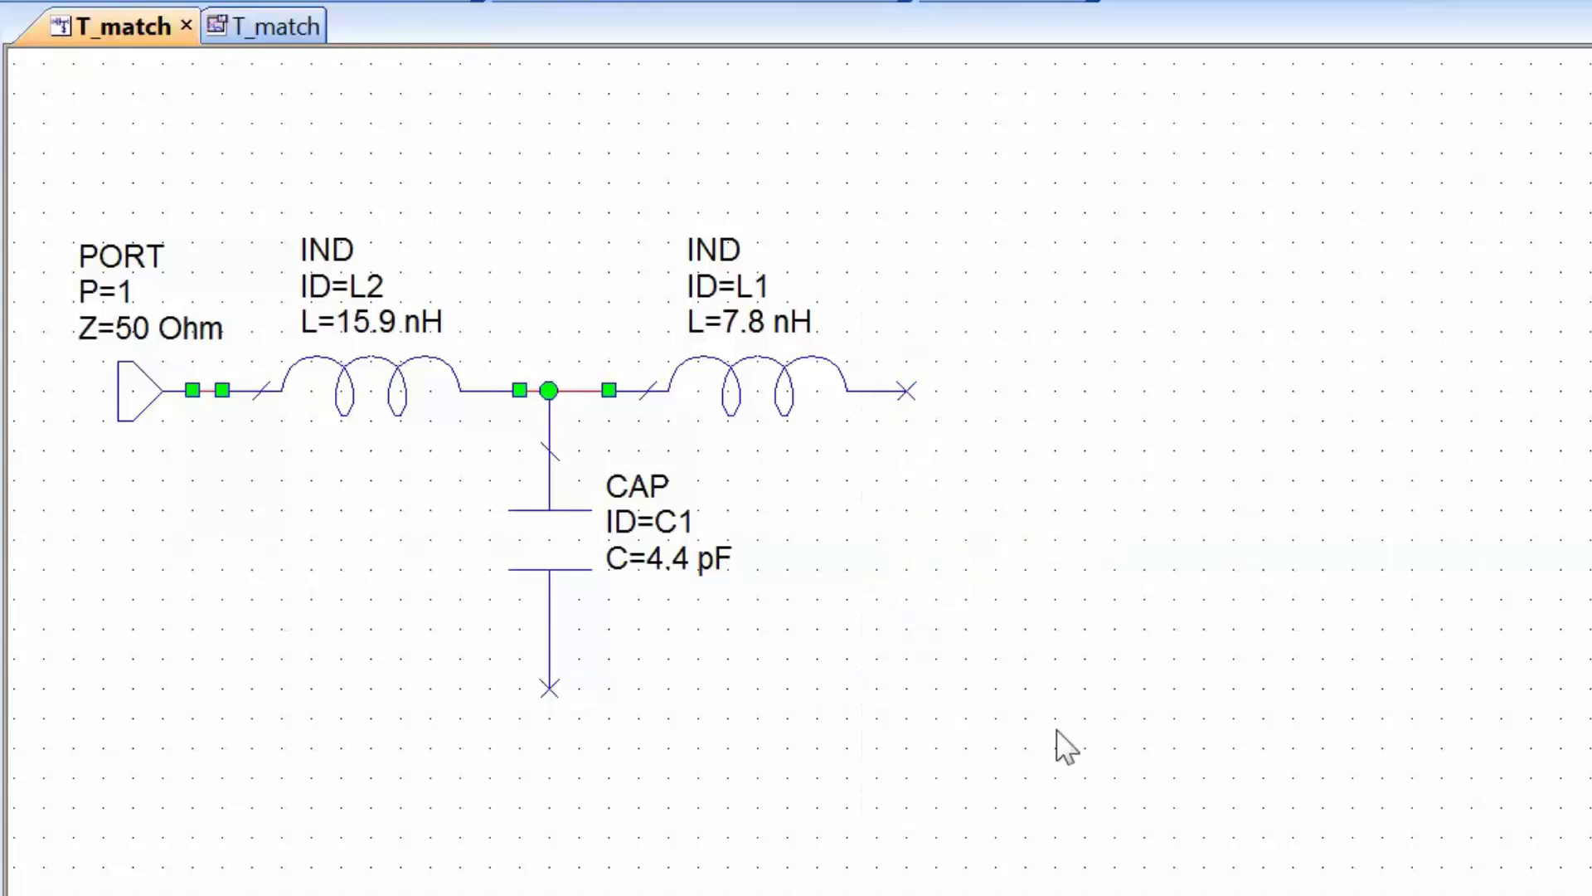
key(ctrl+v)
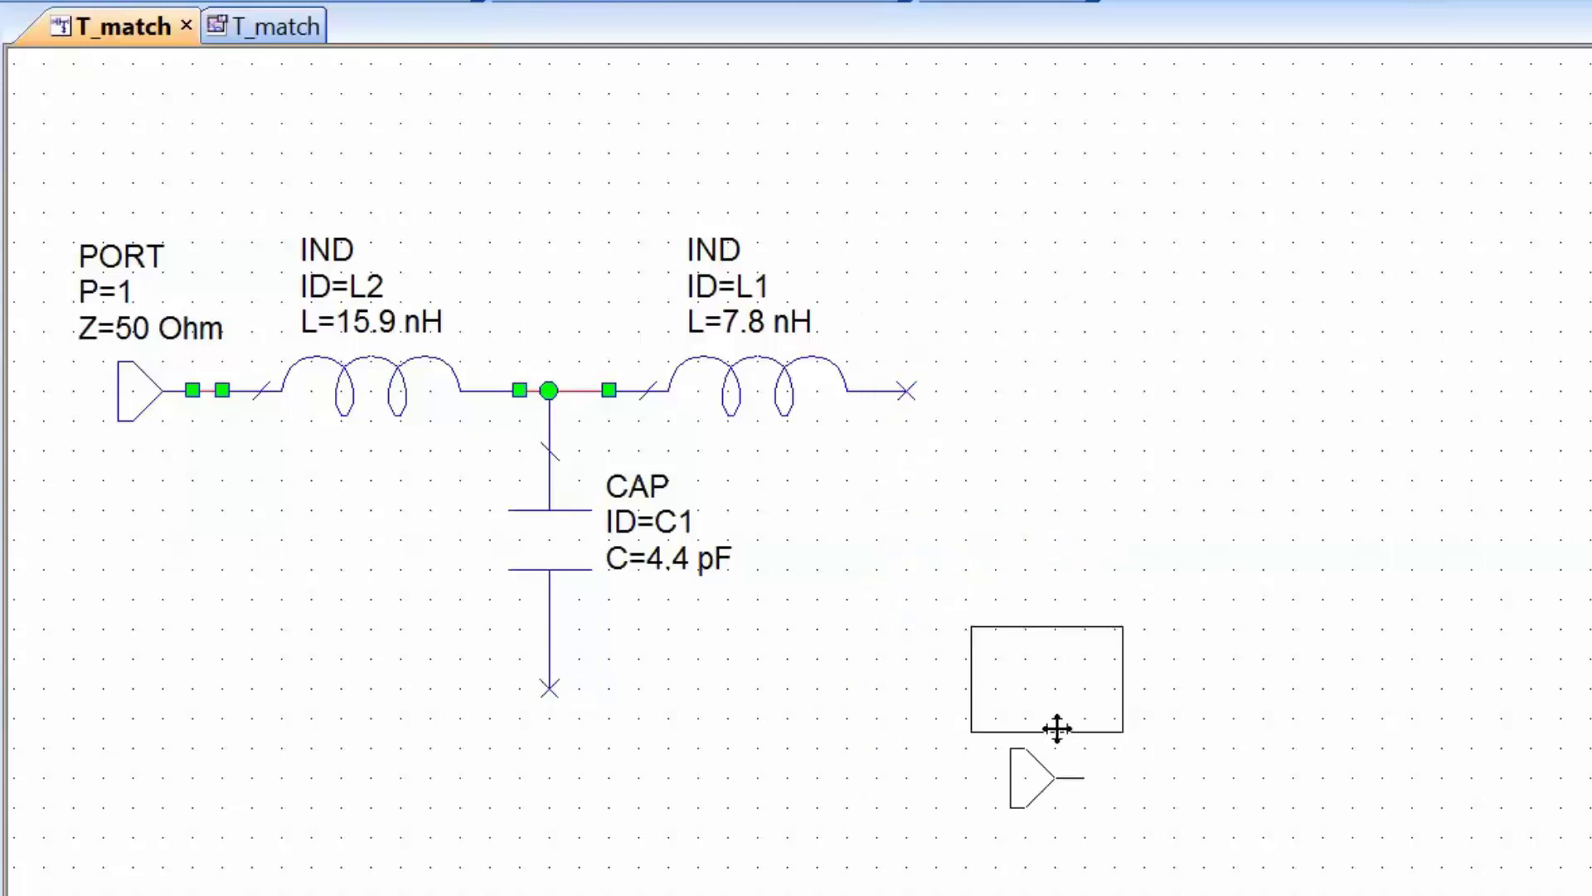
right_click(1043, 525)
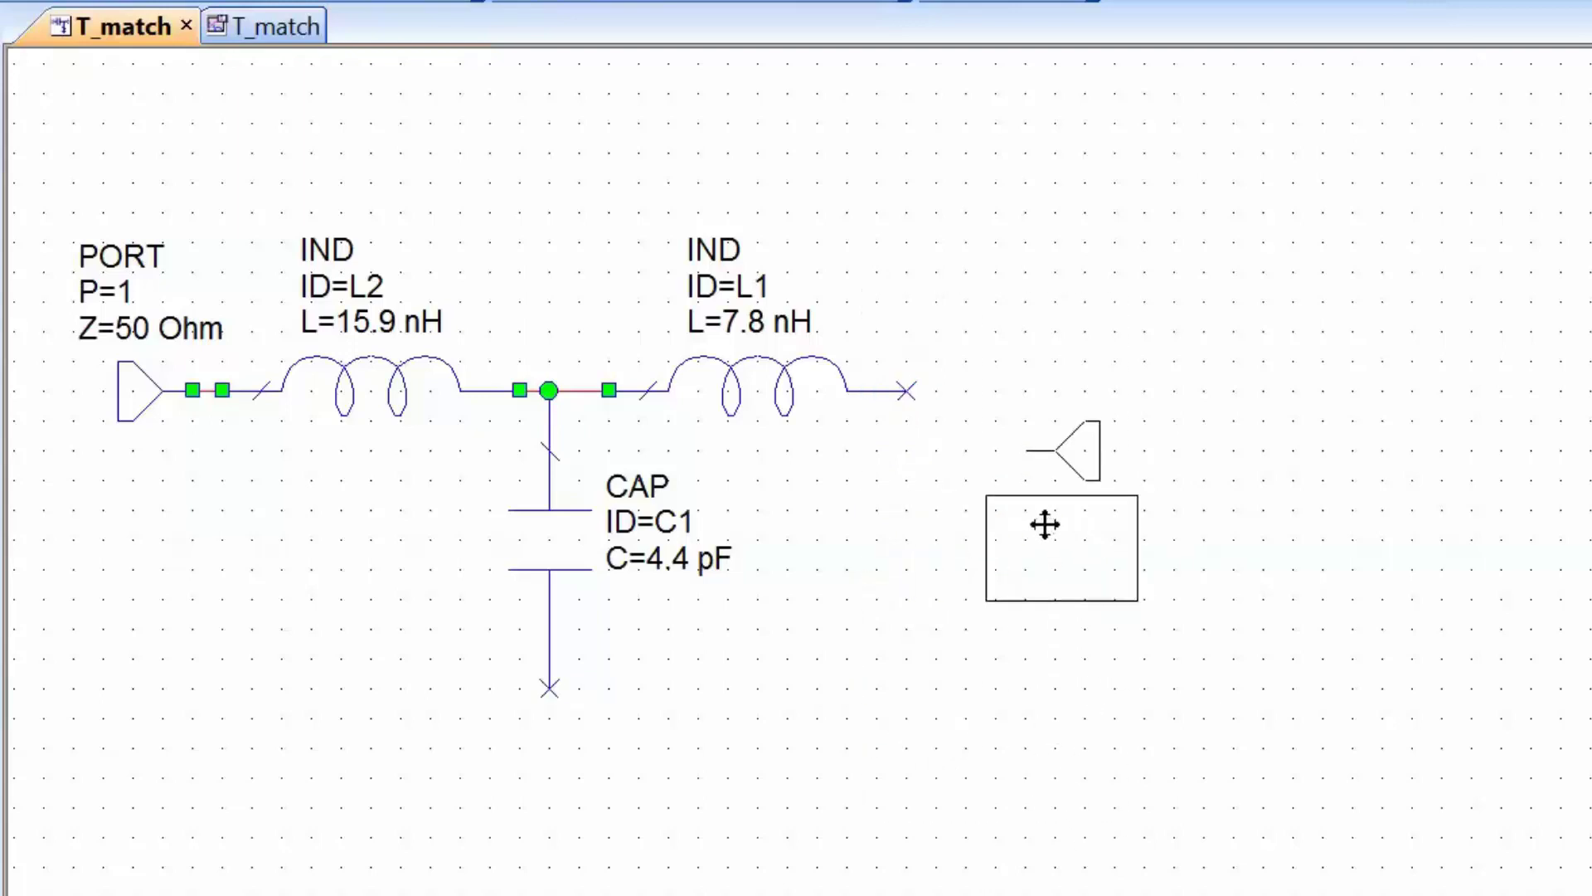
click(928, 454)
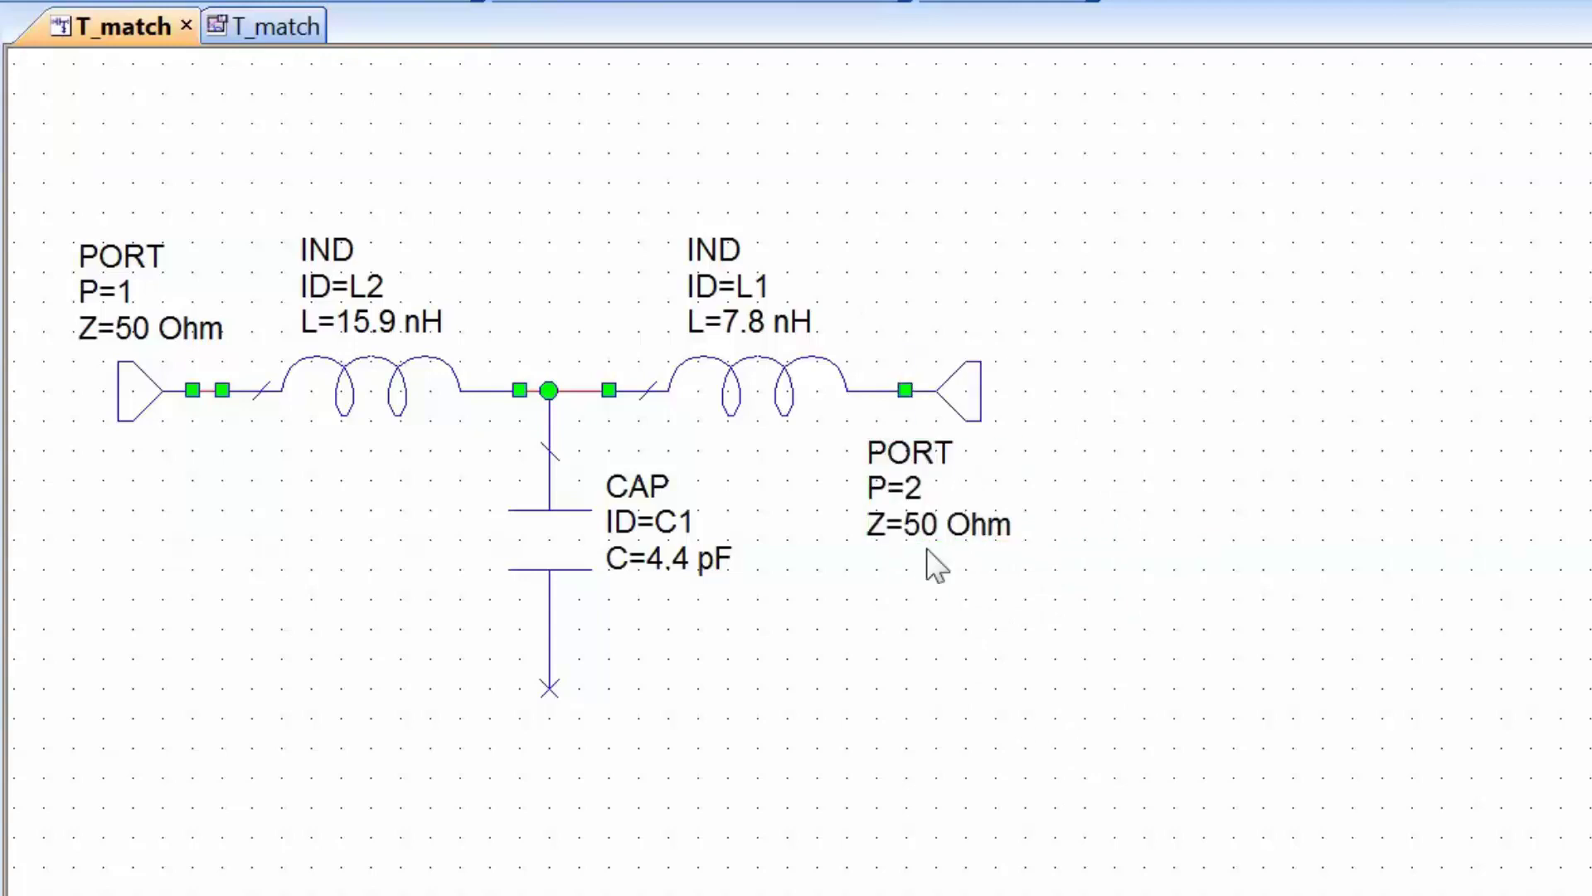
Set port 2's impedance to 10 Ohm and attach a ground to the lower node of shunt capacitor C1.
click(921, 526)
click(927, 524)
text(10)
click(1218, 563)
click(728, 7)
click(549, 690)
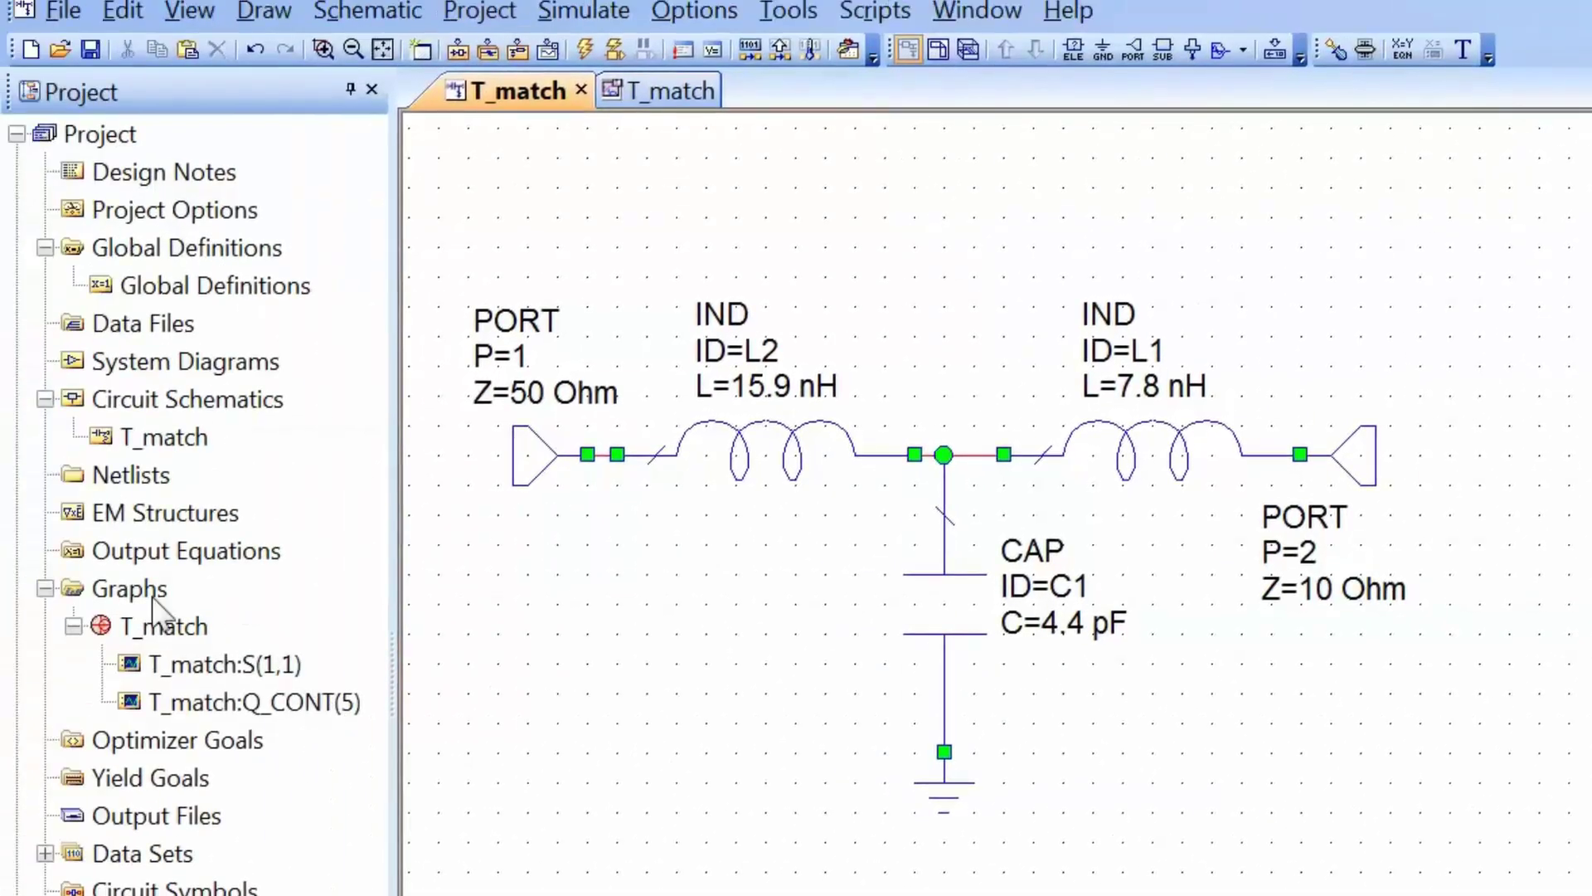
Create a new rectangular graph named TMatch_freq.
right_click(112, 588)
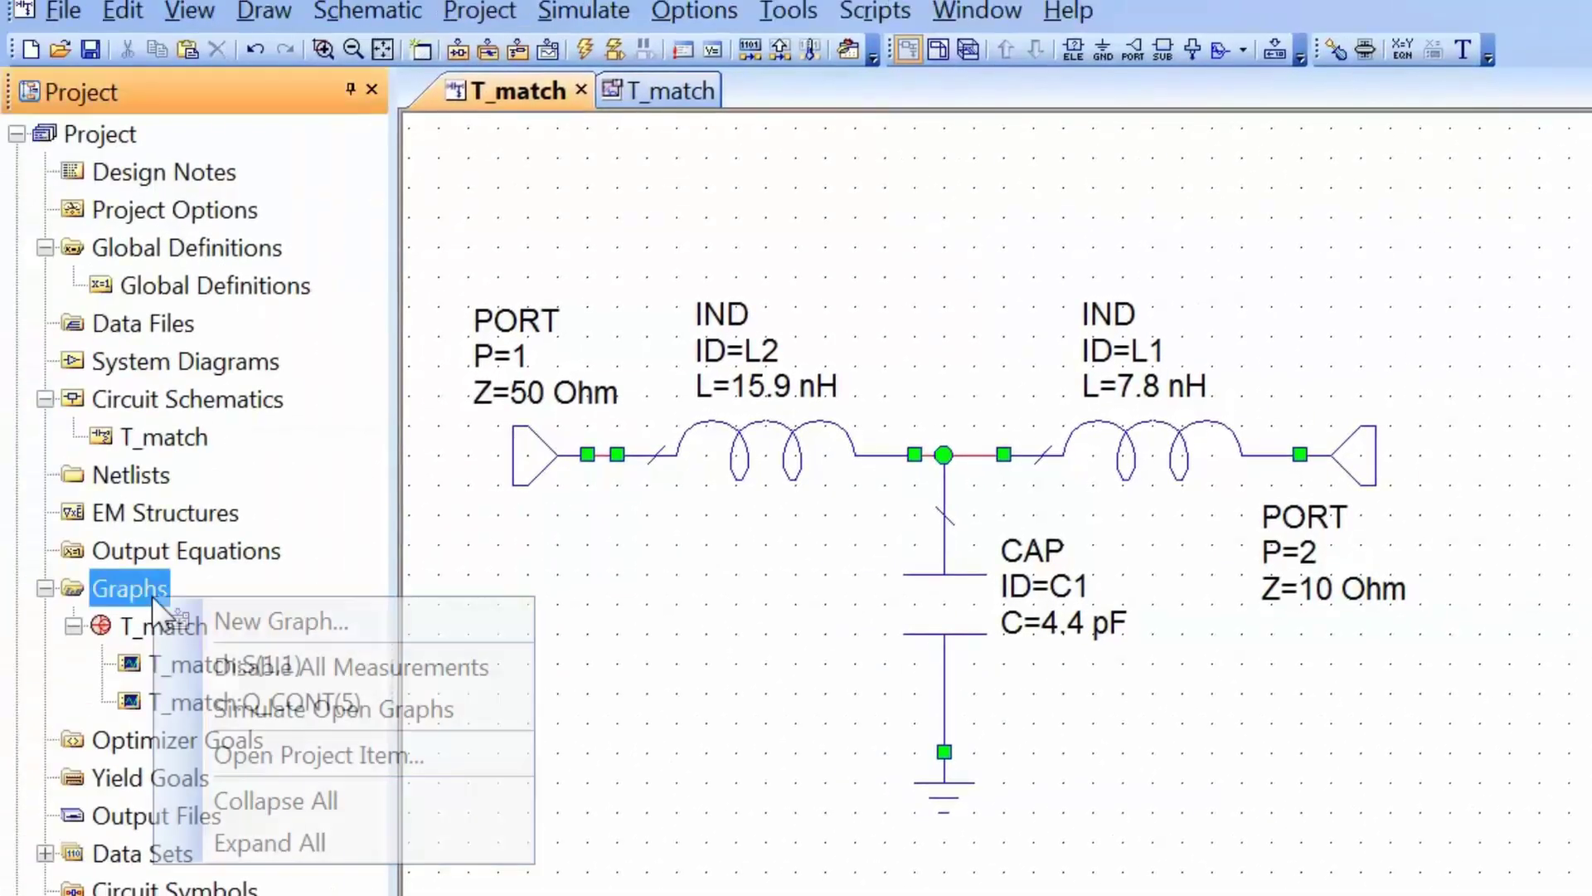
click(245, 623)
click(589, 267)
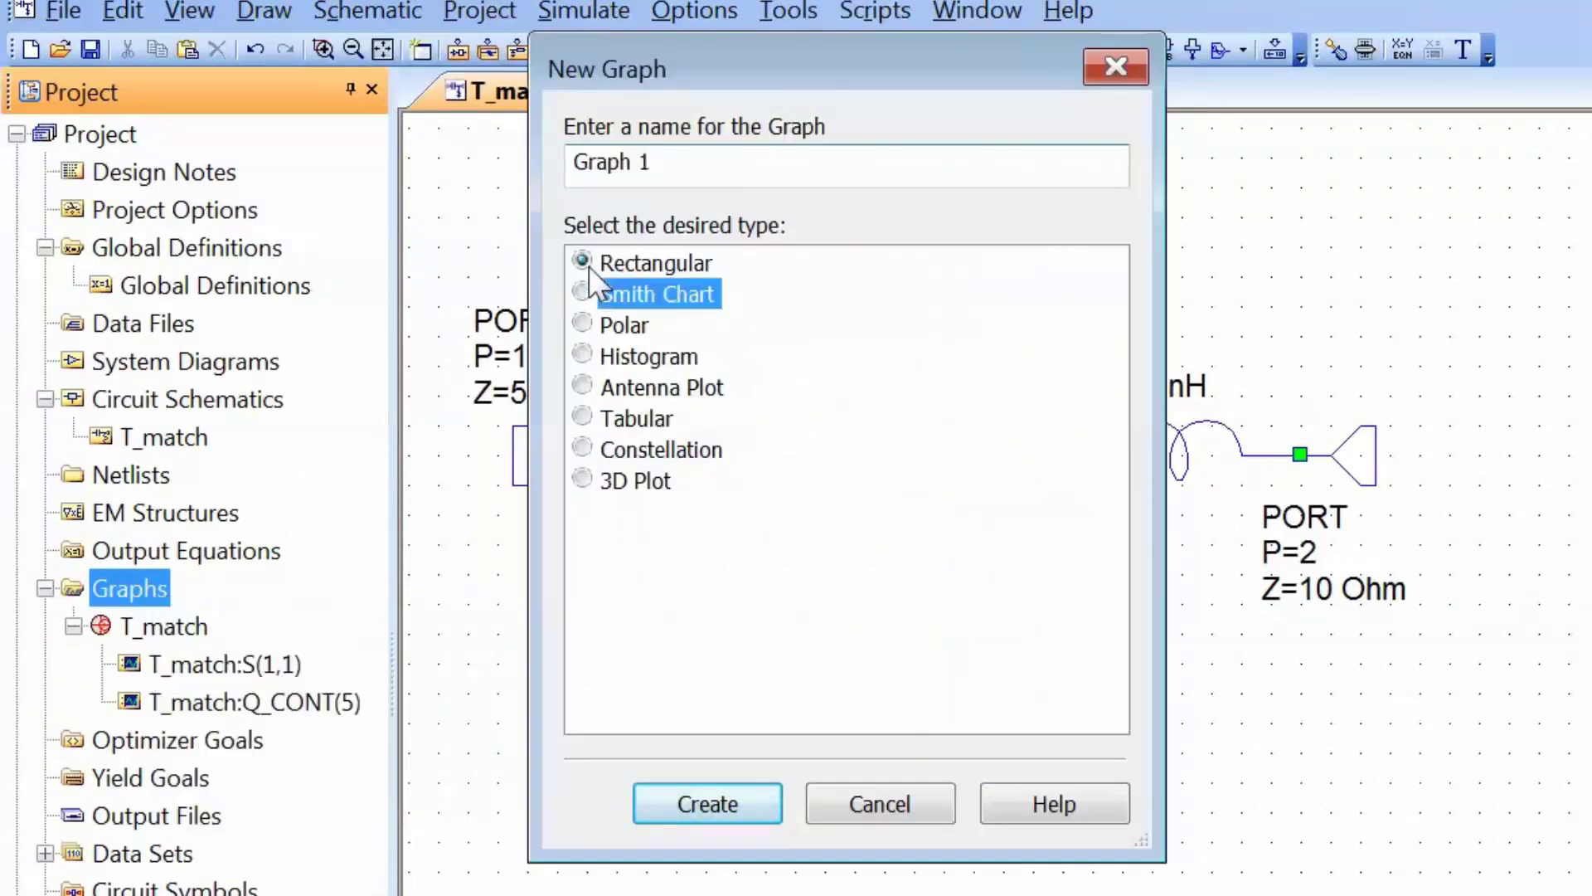
drag(636, 162, 593, 175)
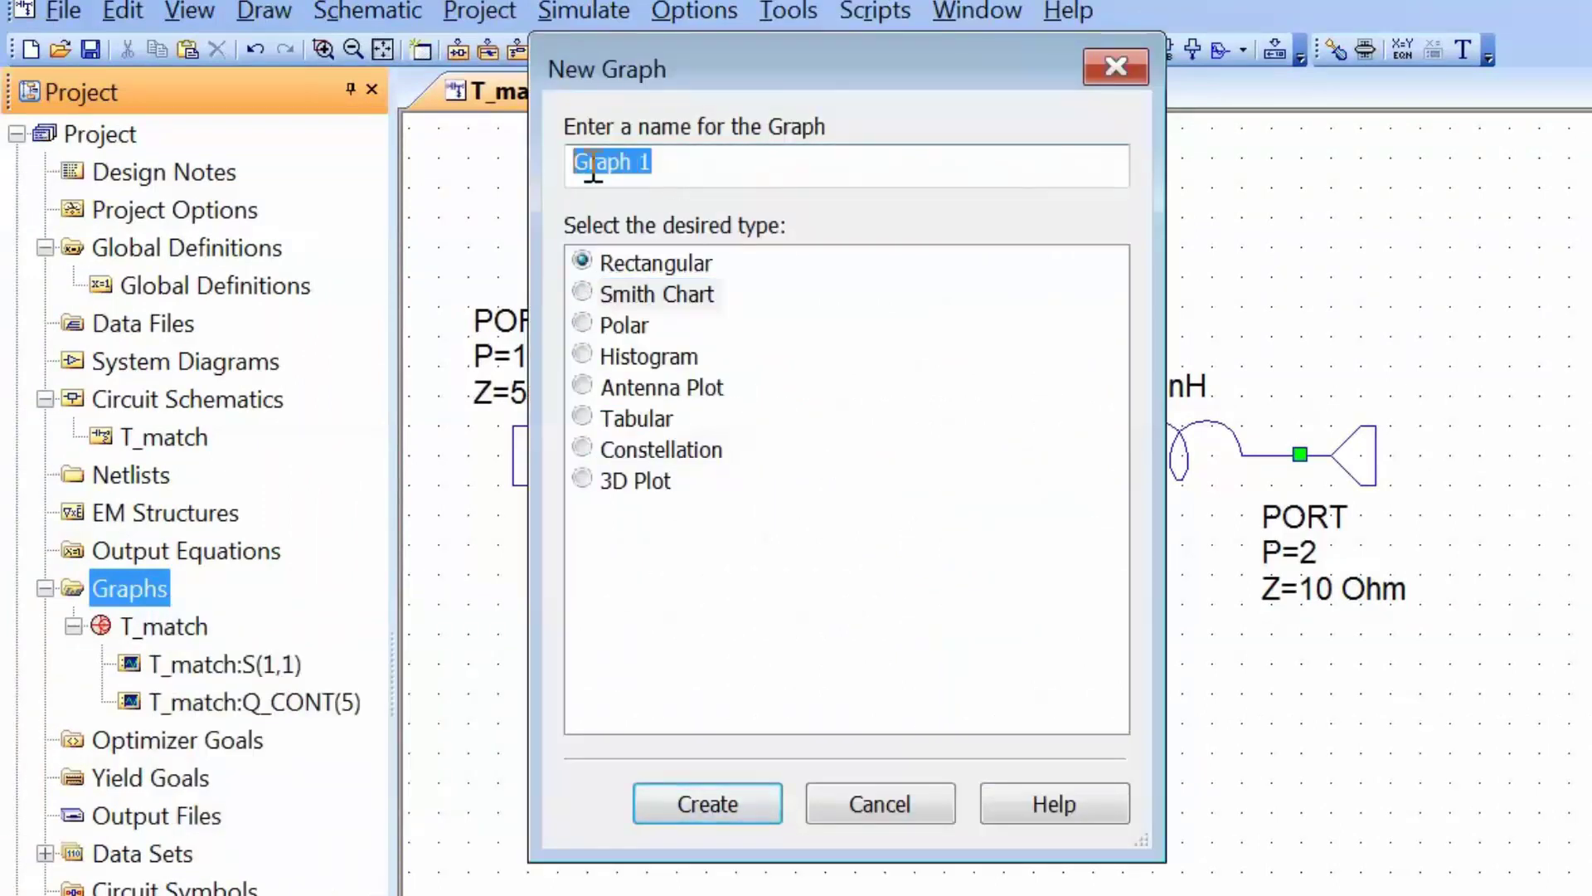
text(TMa)
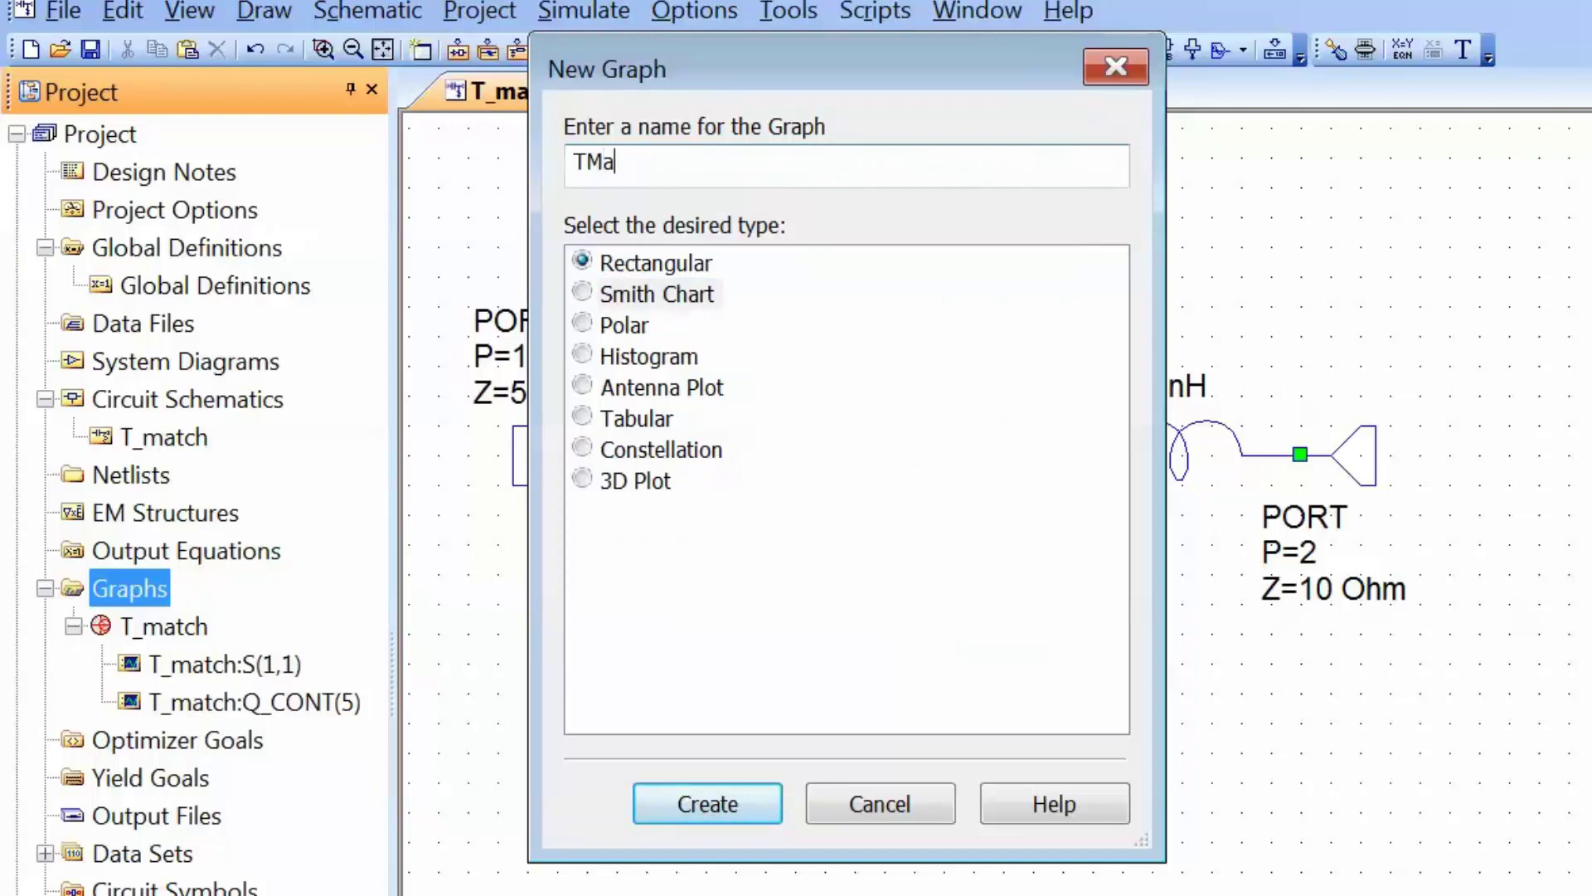
text(tch_freq)
key(Return)
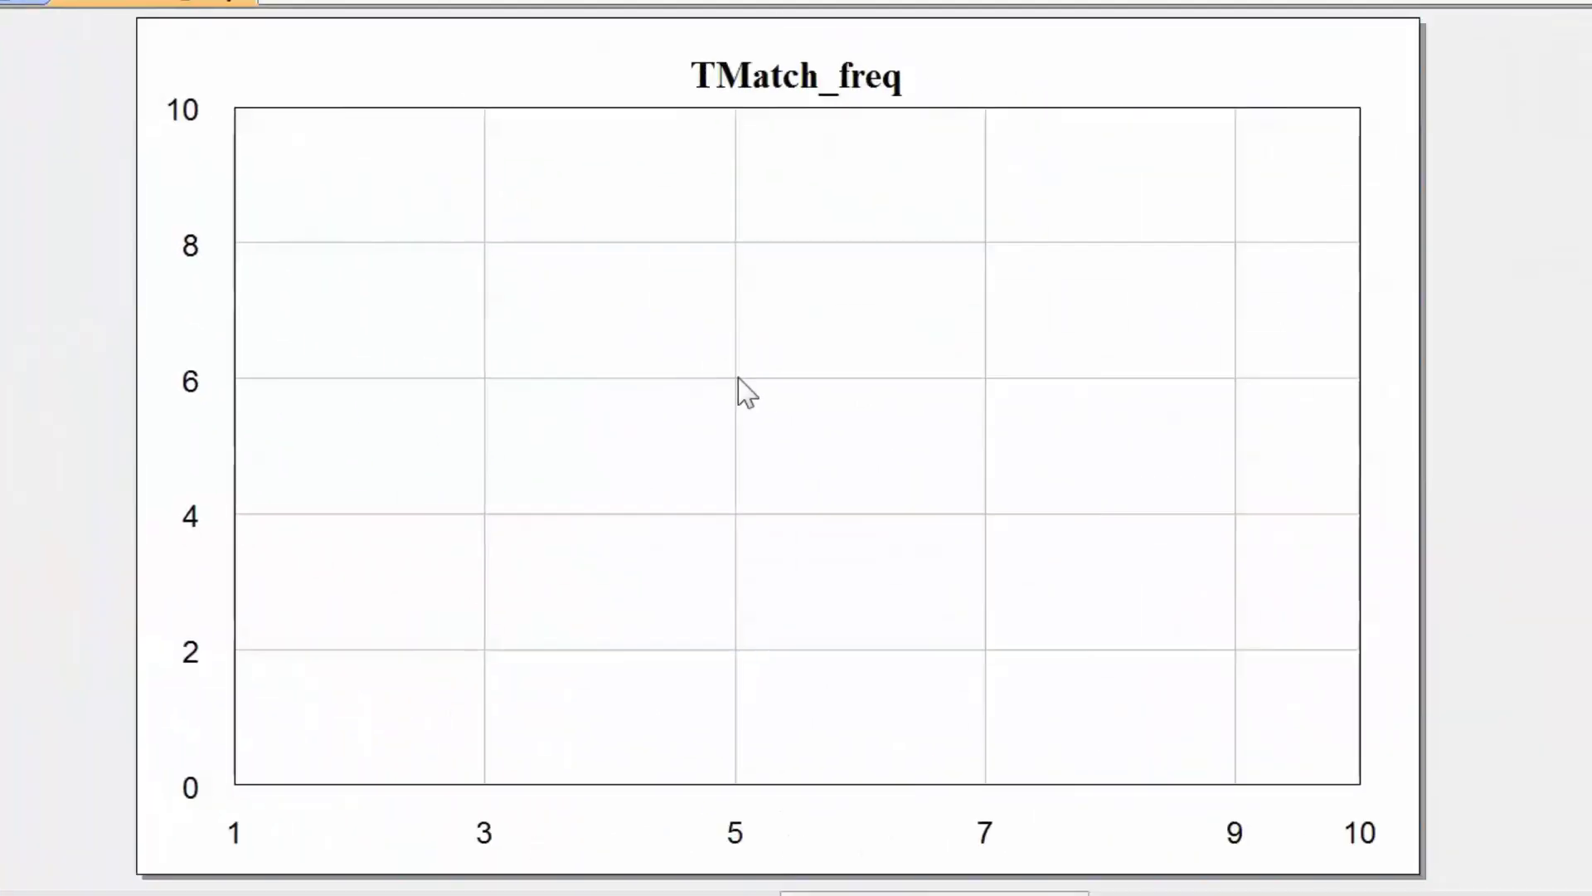
Add a port-parameter S measurement of T_match to TMatch_freq, to port 2 from port 1, as magnitude in dB.
right_click(1436, 522)
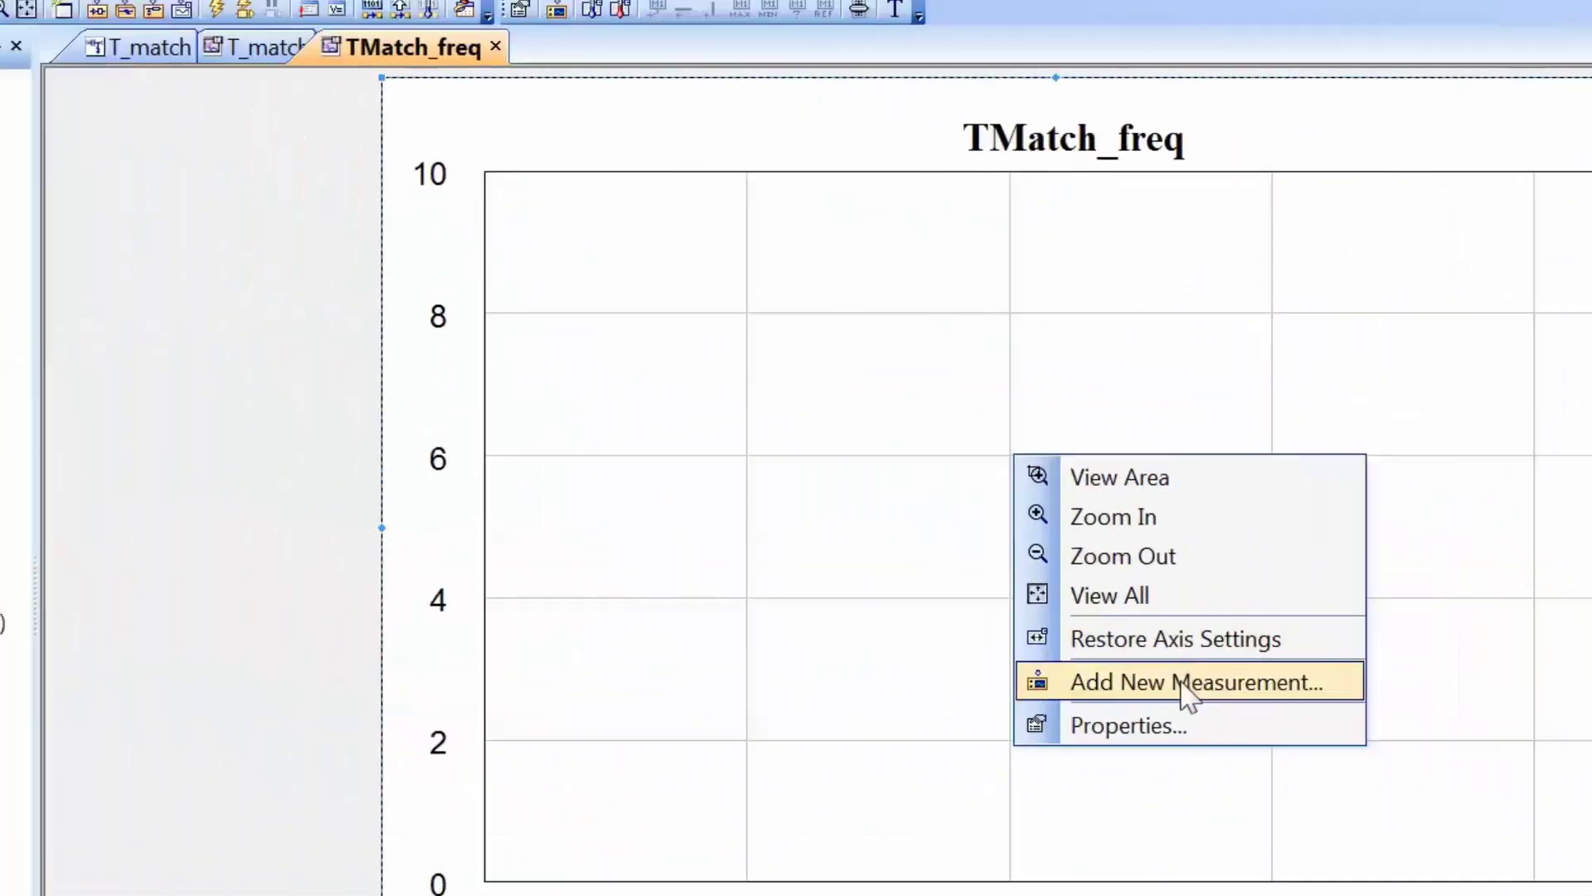
click(904, 595)
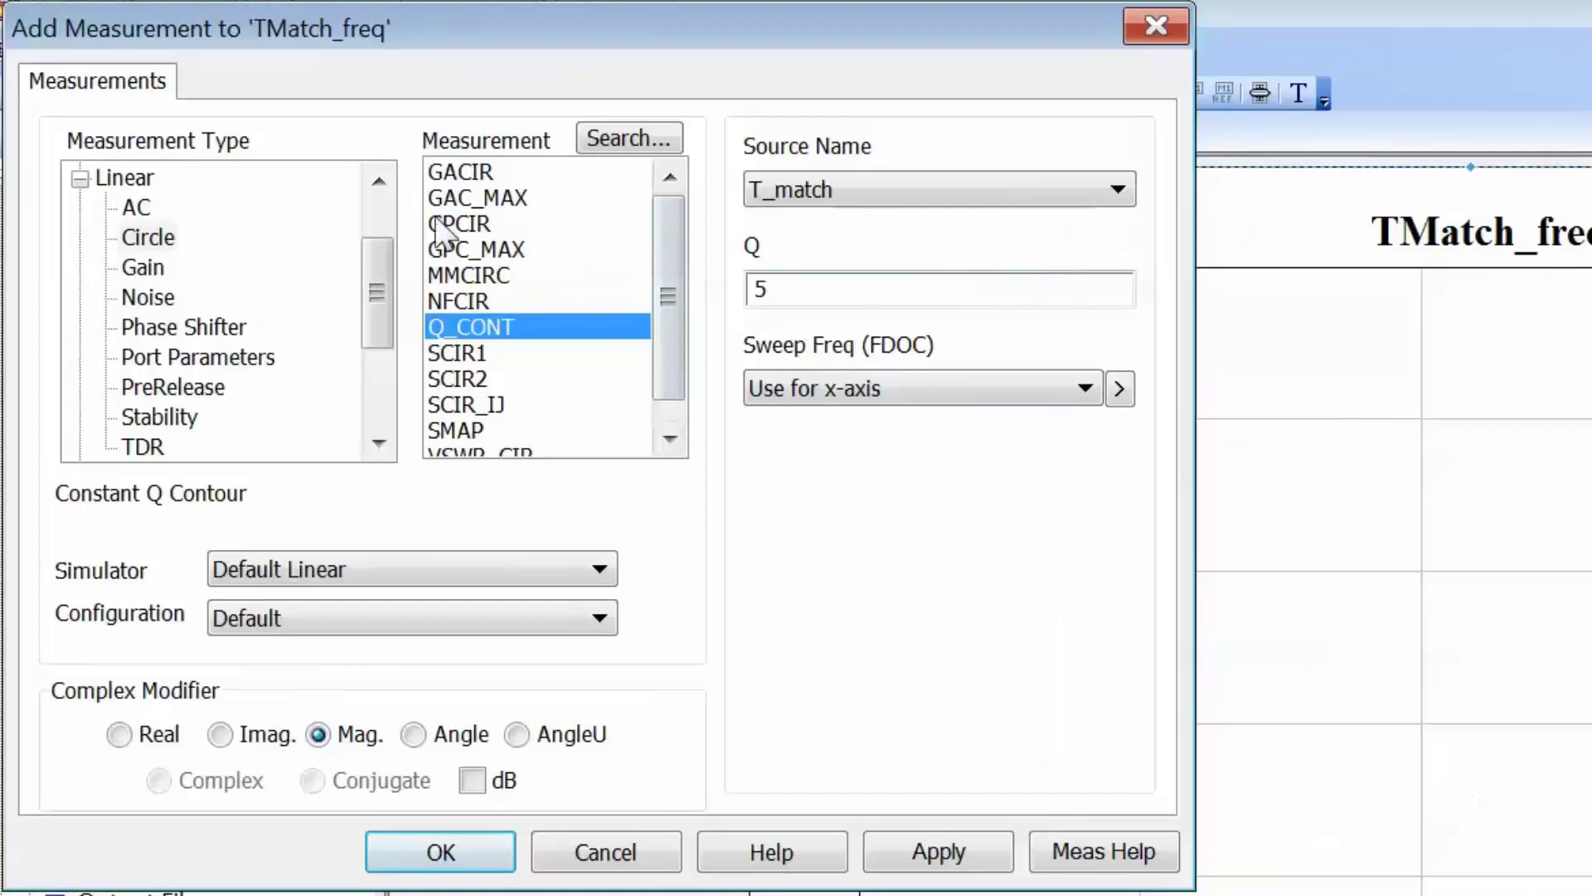
click(230, 355)
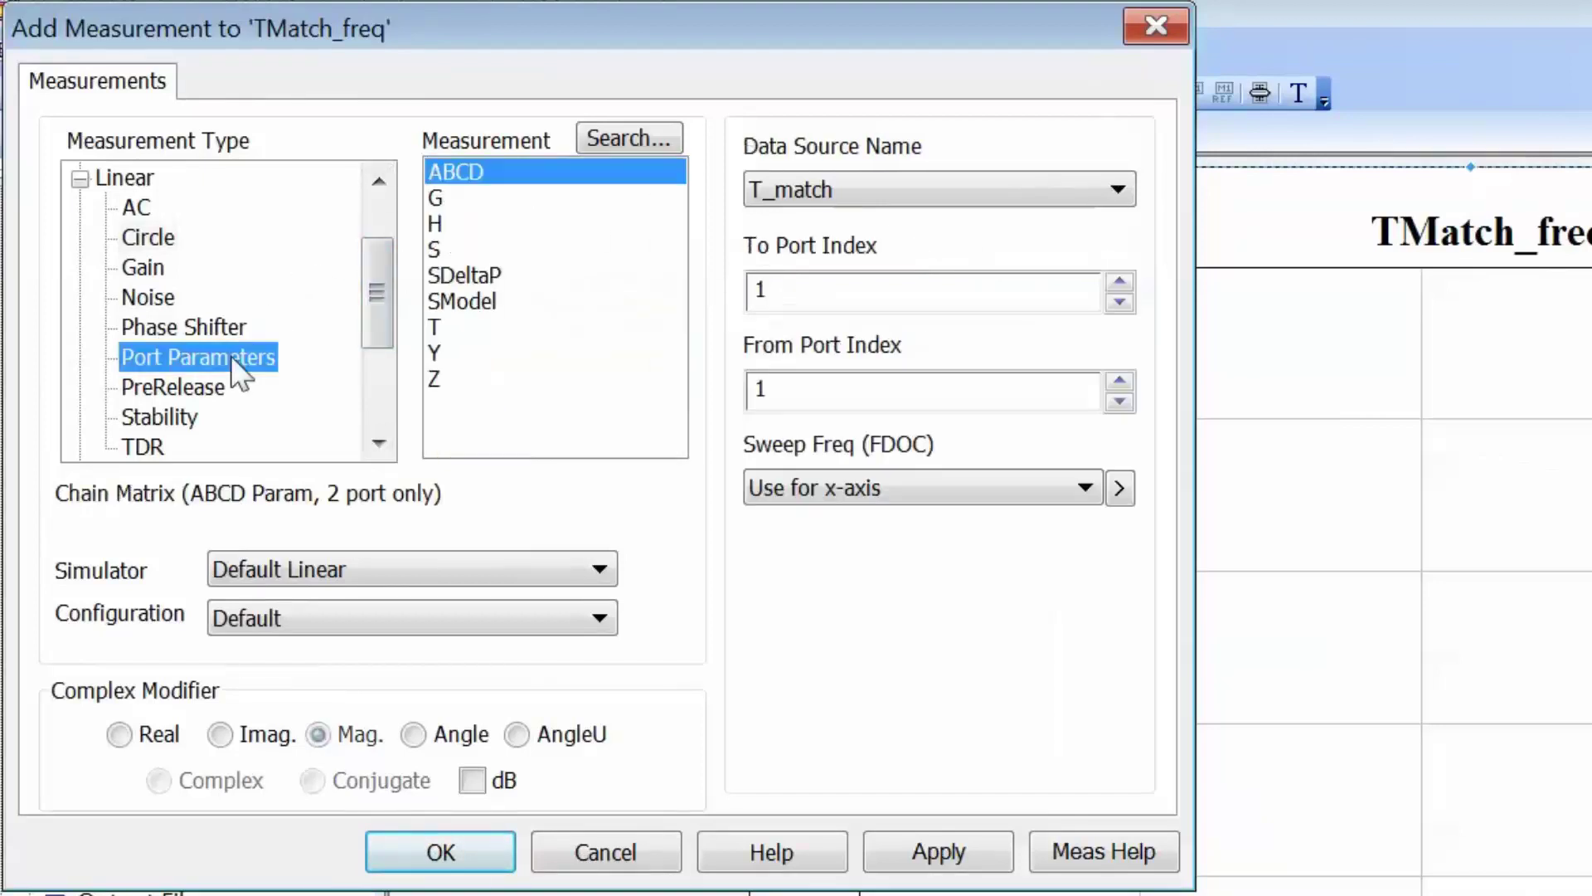
click(440, 251)
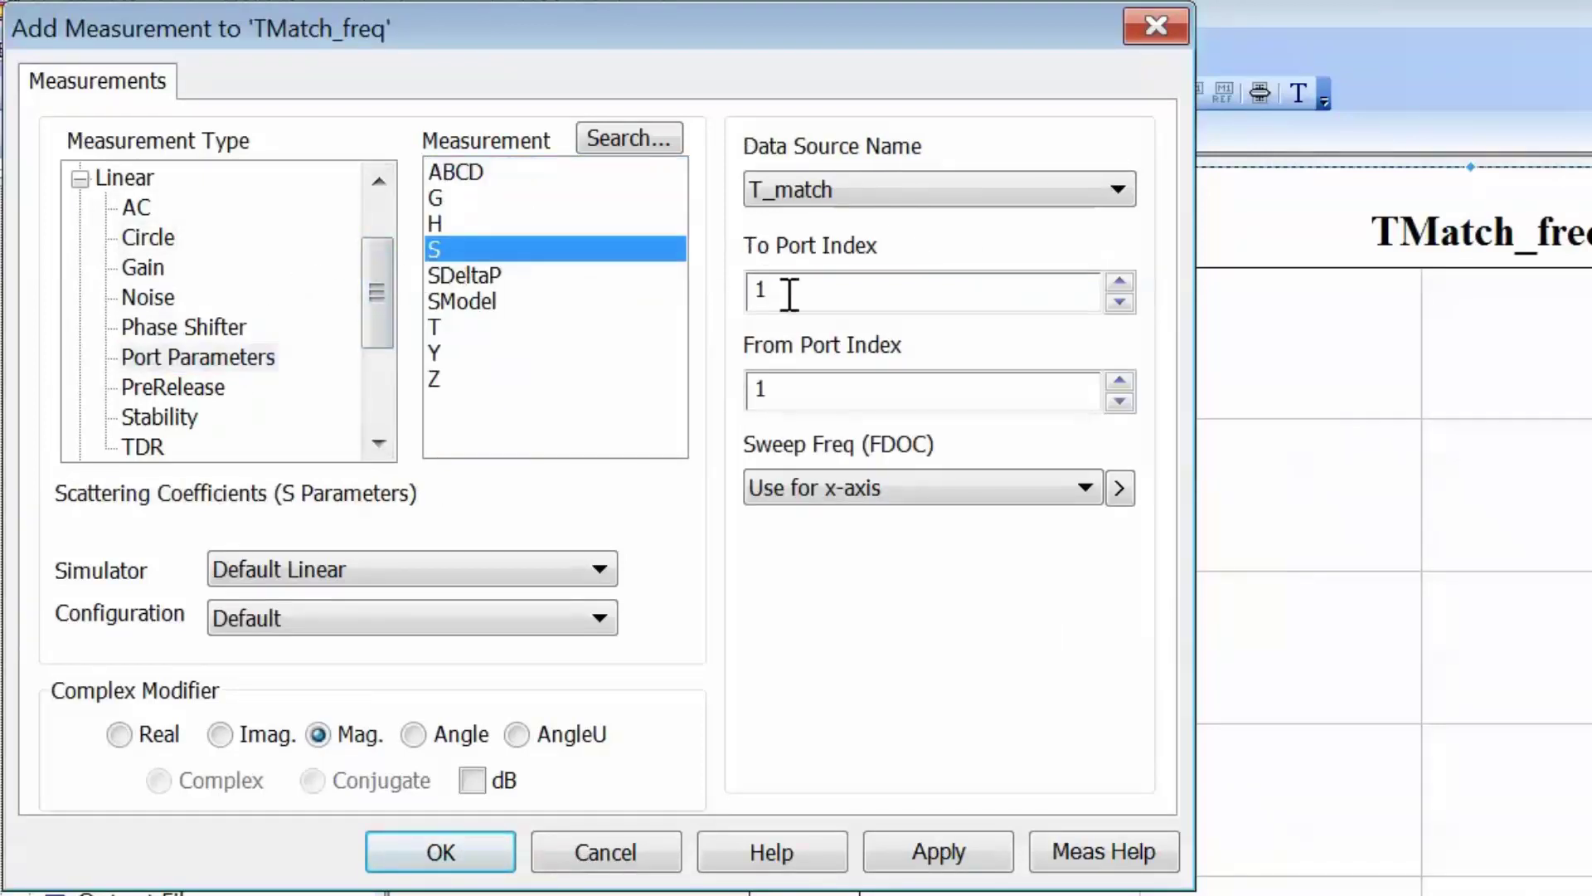
click(1122, 282)
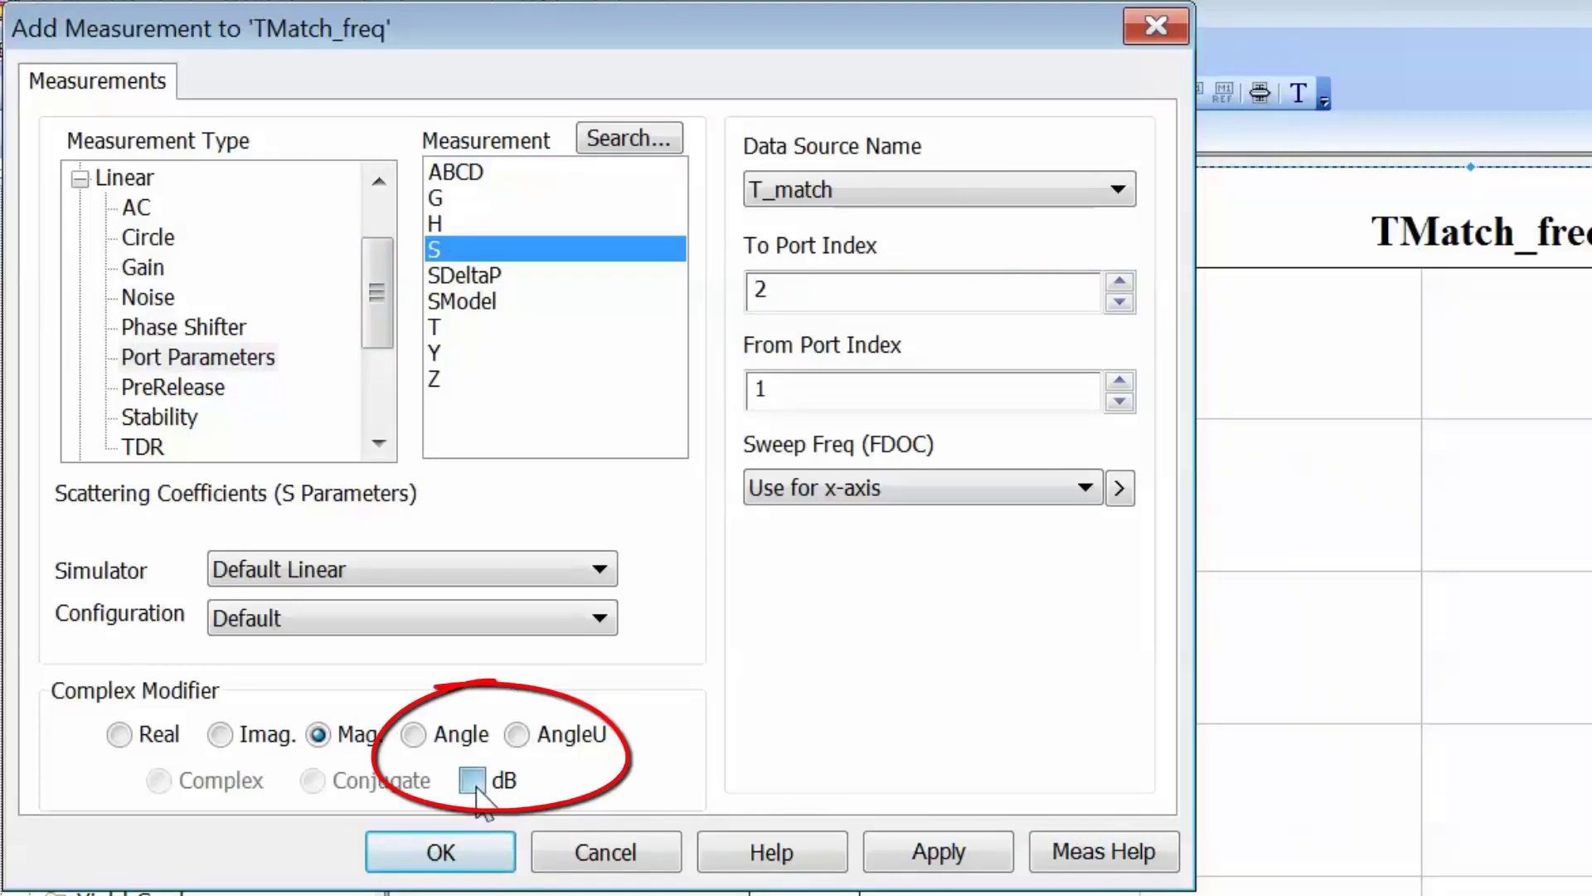
click(472, 781)
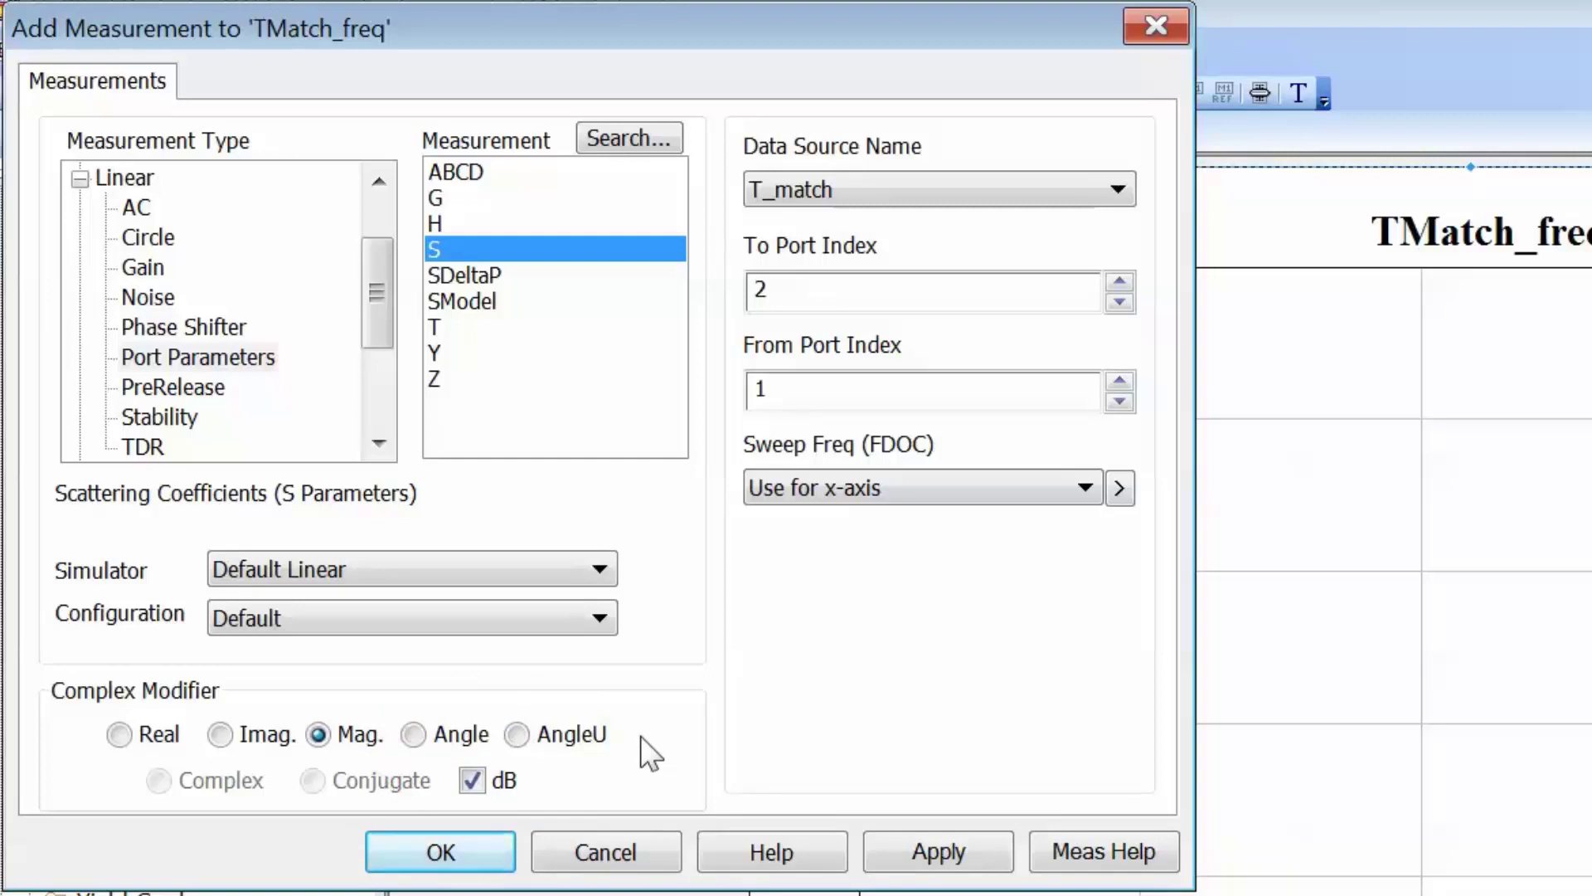
click(912, 852)
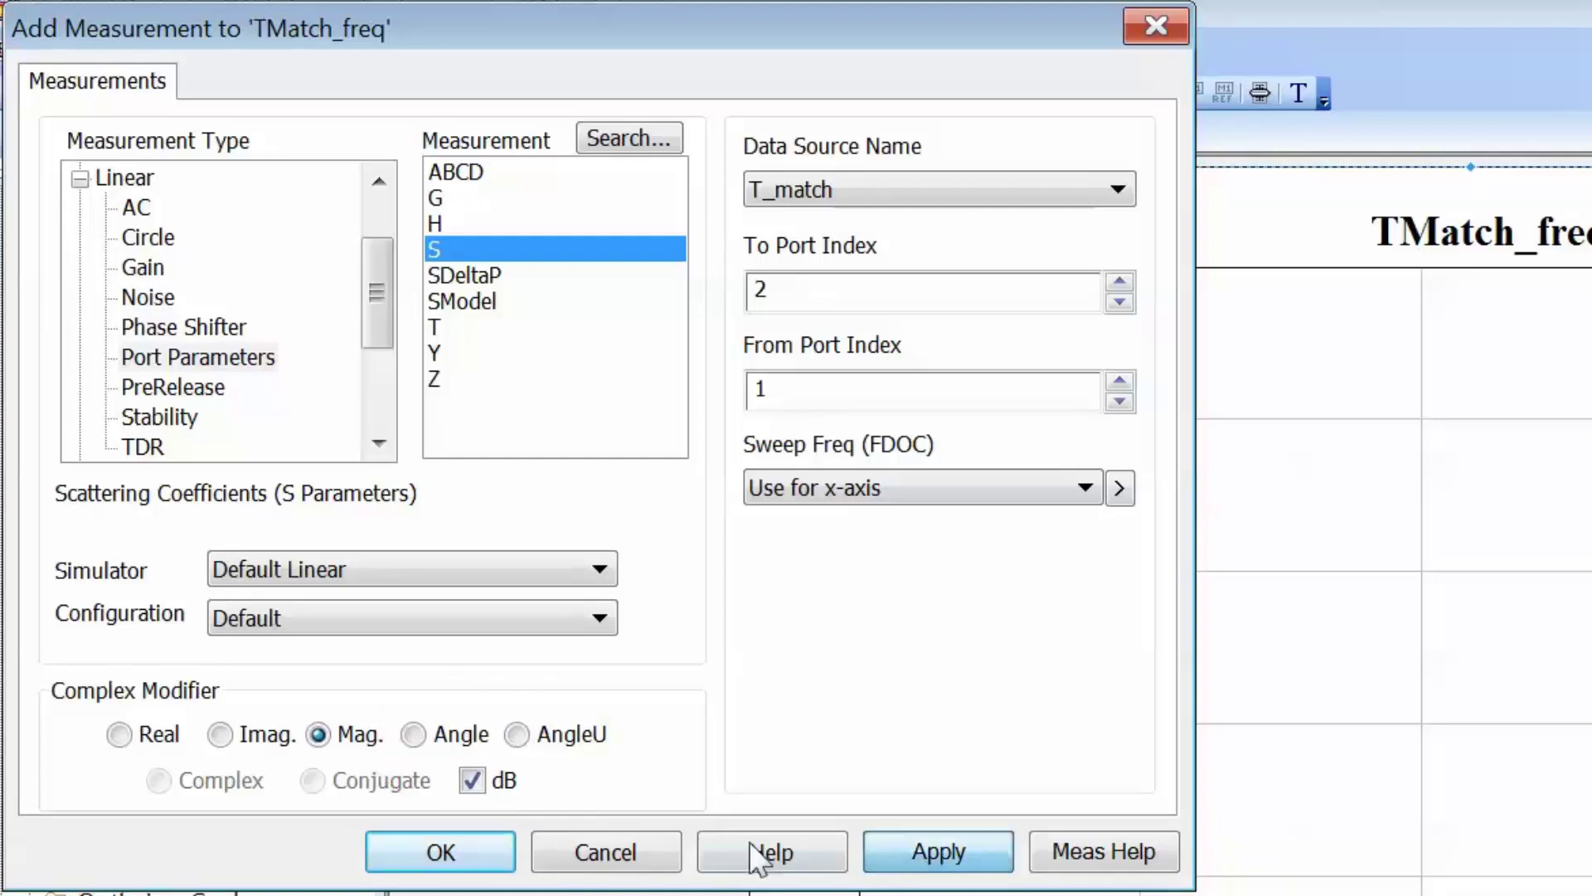
click(473, 850)
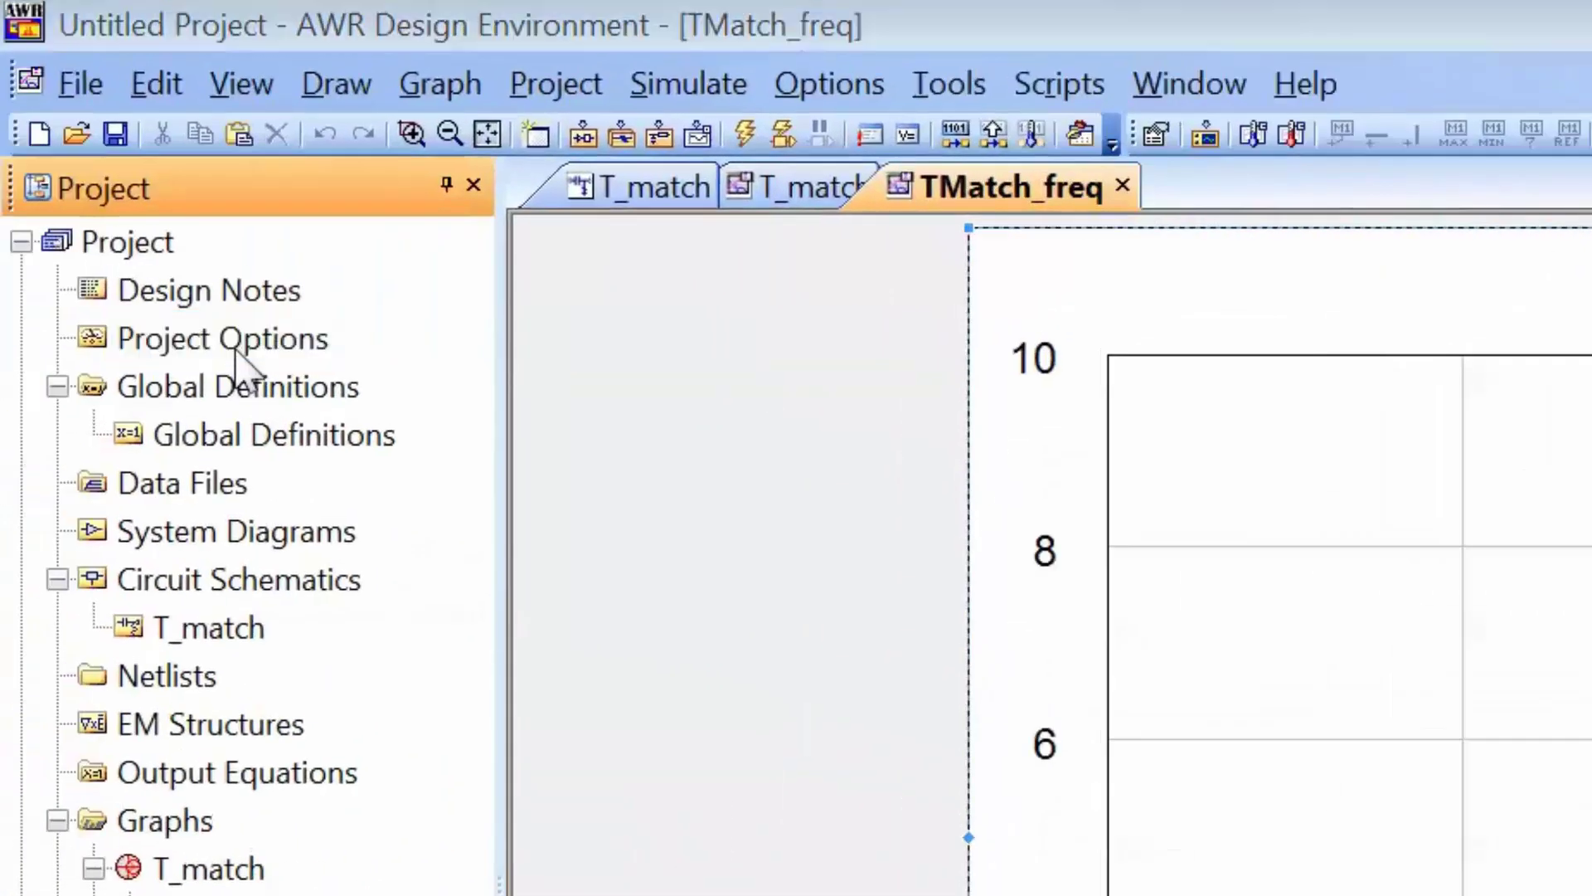
In the project options' frequency settings, turn off the single-point option and set the data entry units to MHz.
double_click(236, 351)
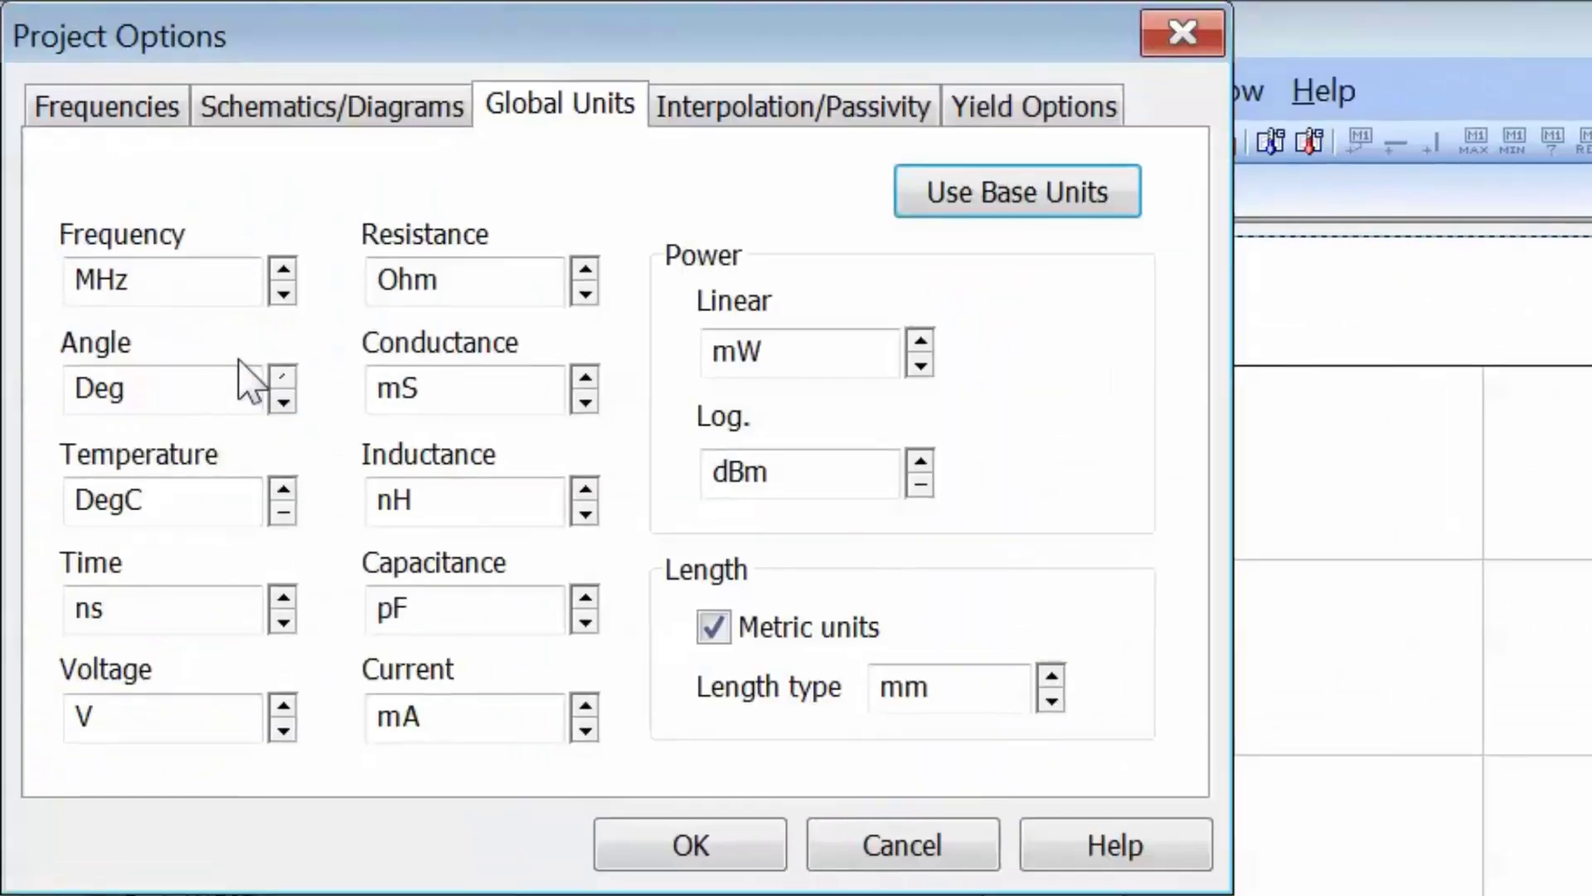
click(52, 112)
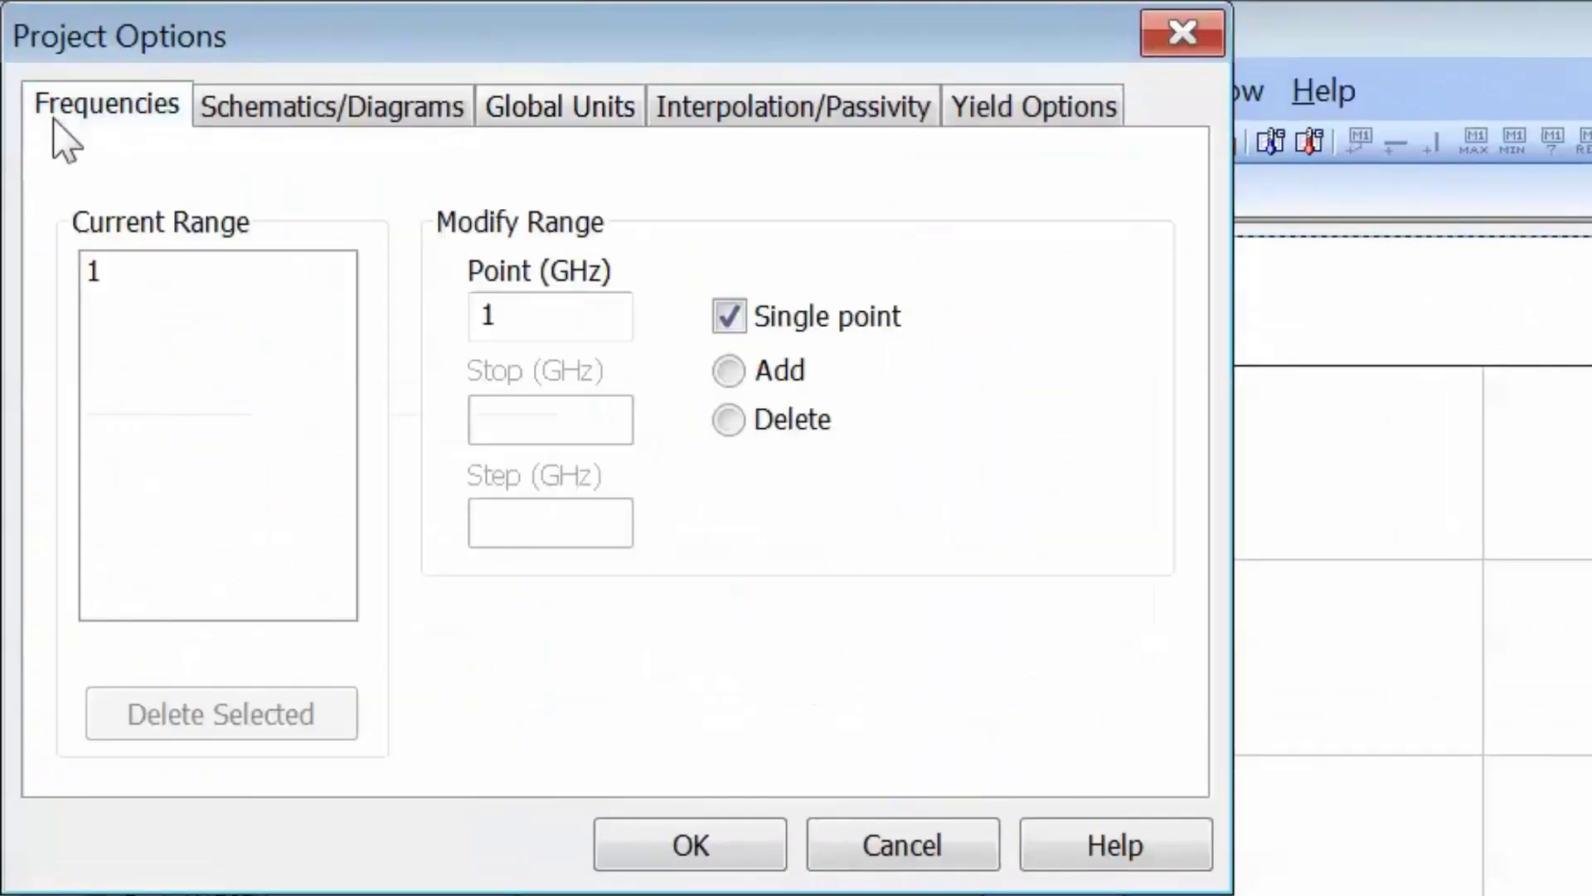
click(727, 322)
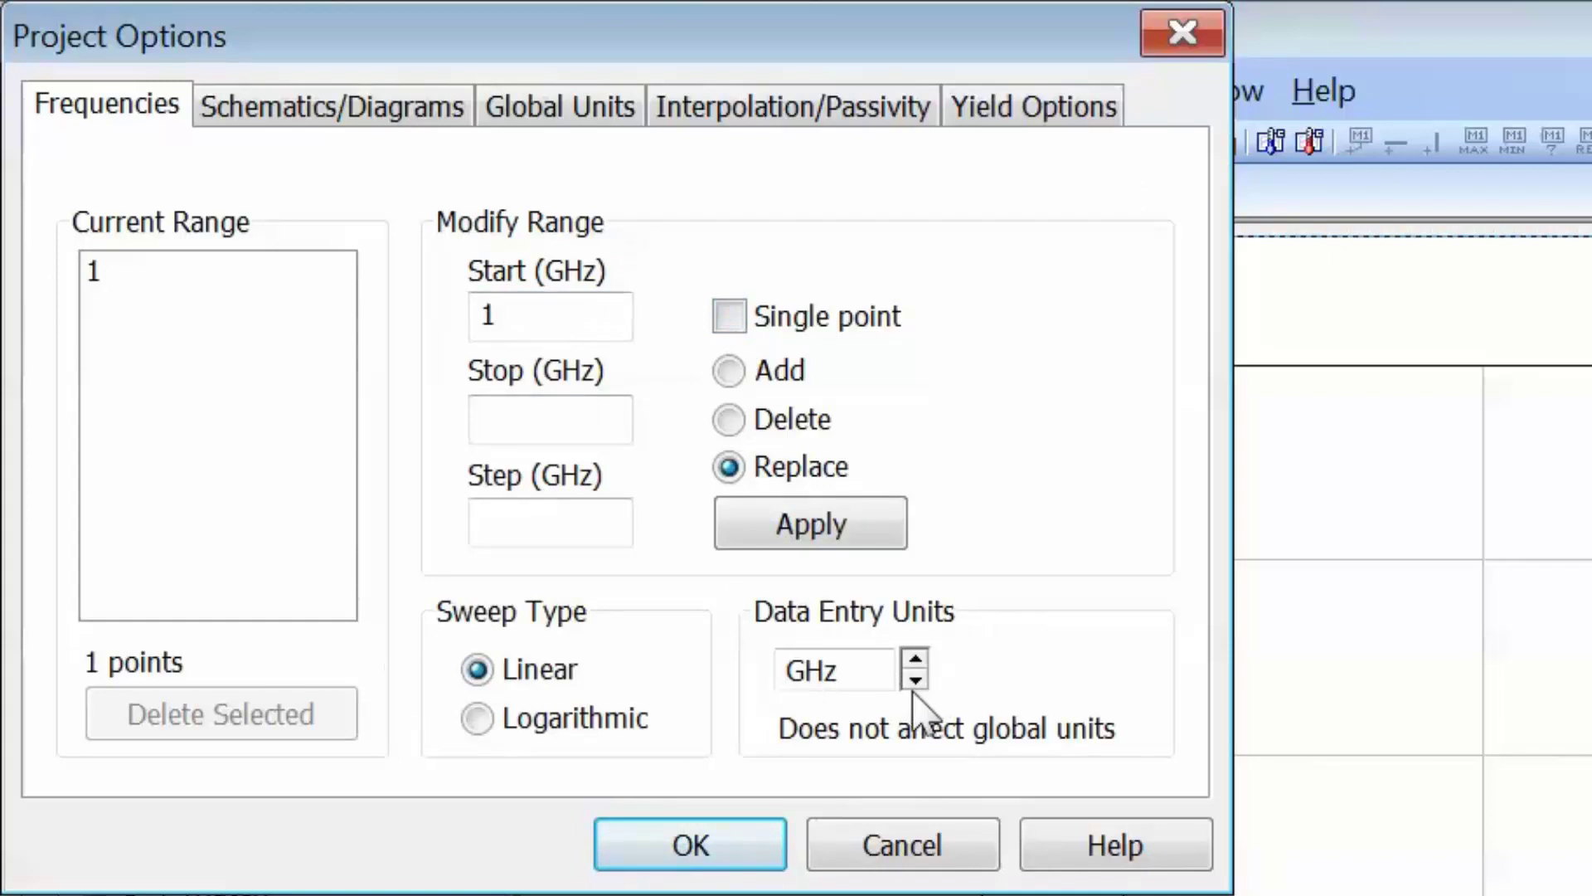
click(916, 661)
Replace the project frequency range with 100 to 4000 MHz in 1 MHz steps and analyze the circuit.
click(540, 303)
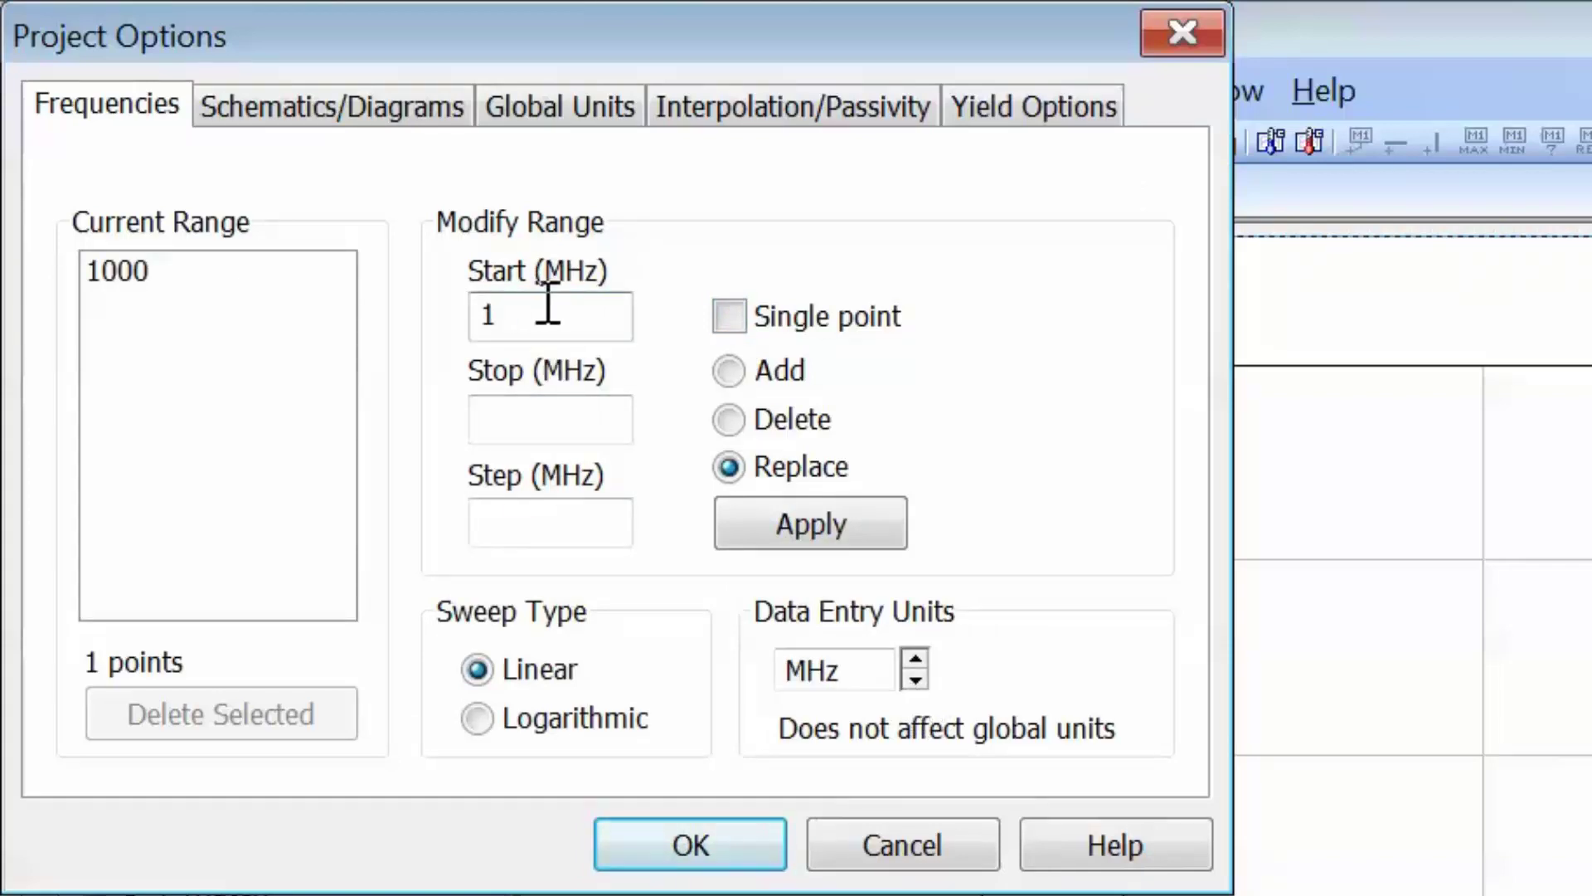
text(00)
click(544, 434)
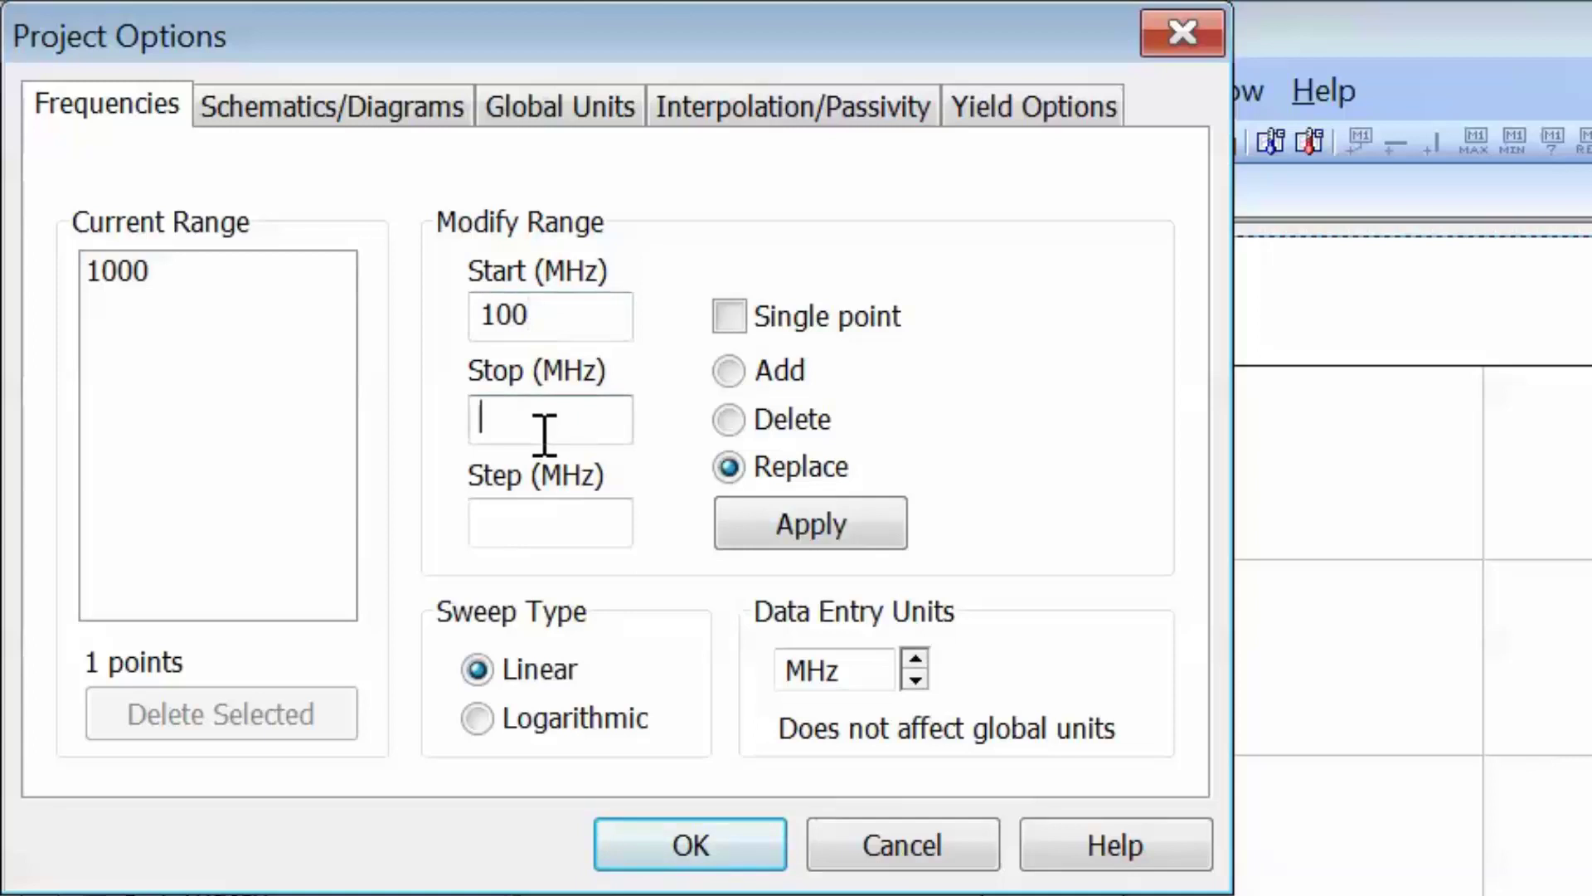
text(4000)
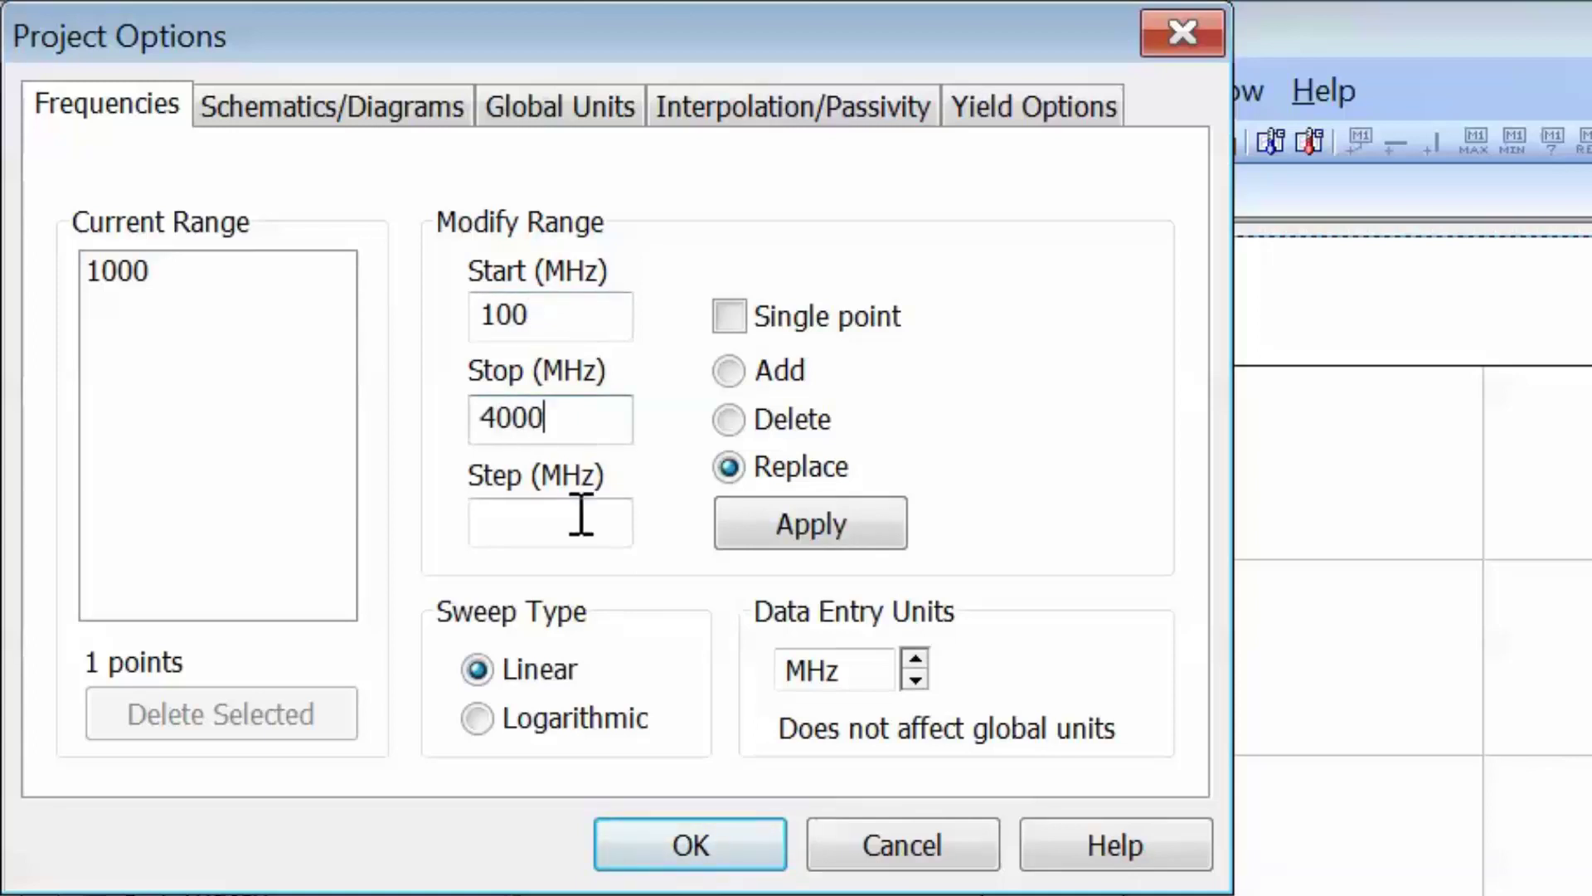
click(581, 520)
text(1)
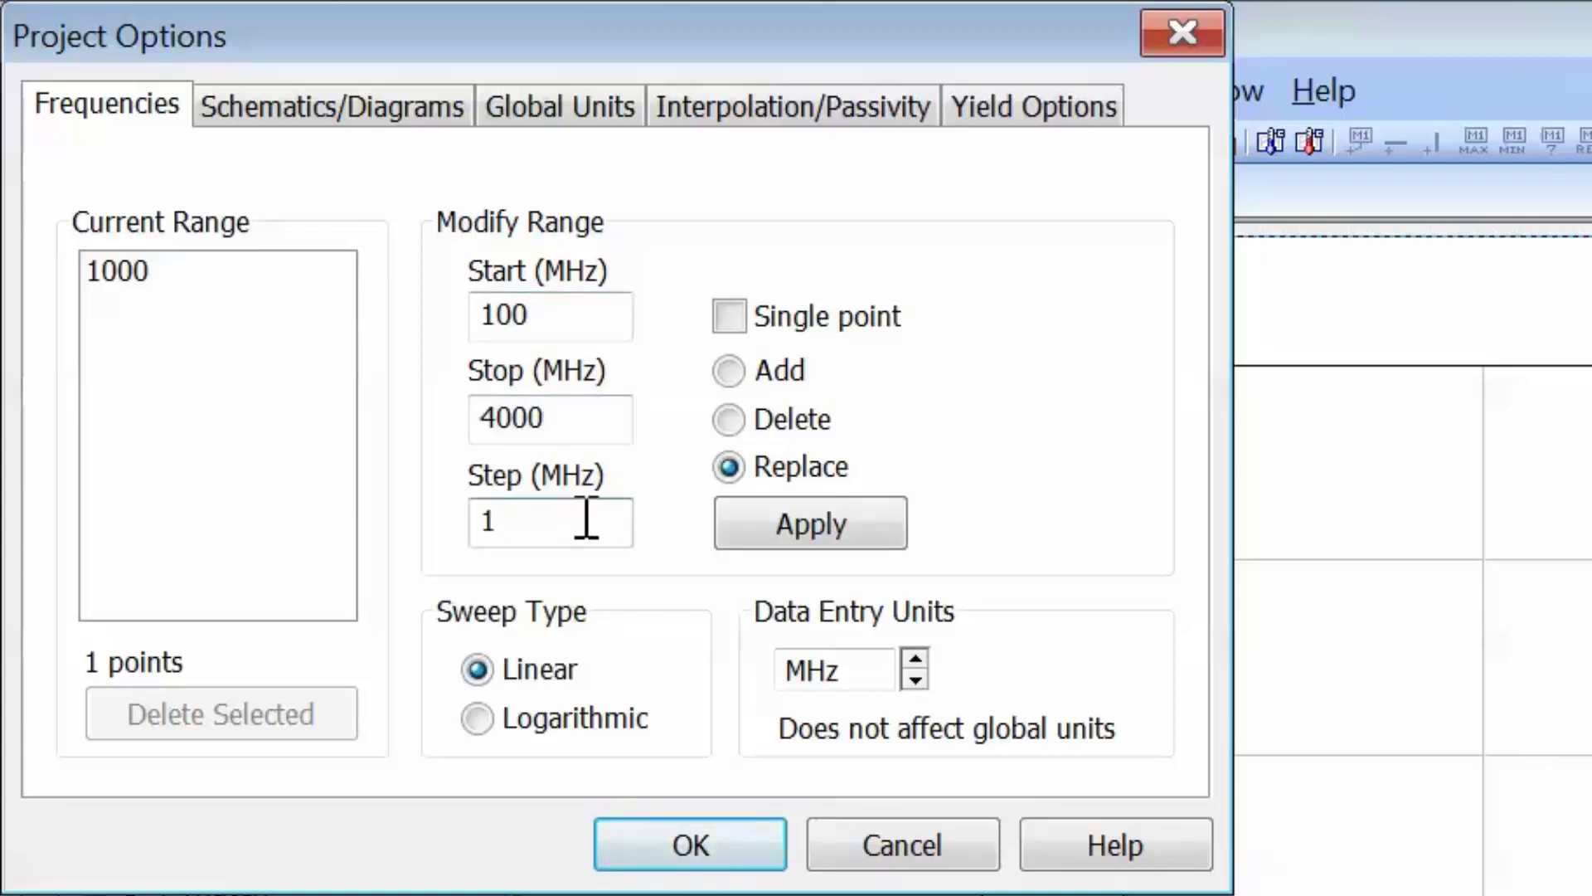
click(754, 535)
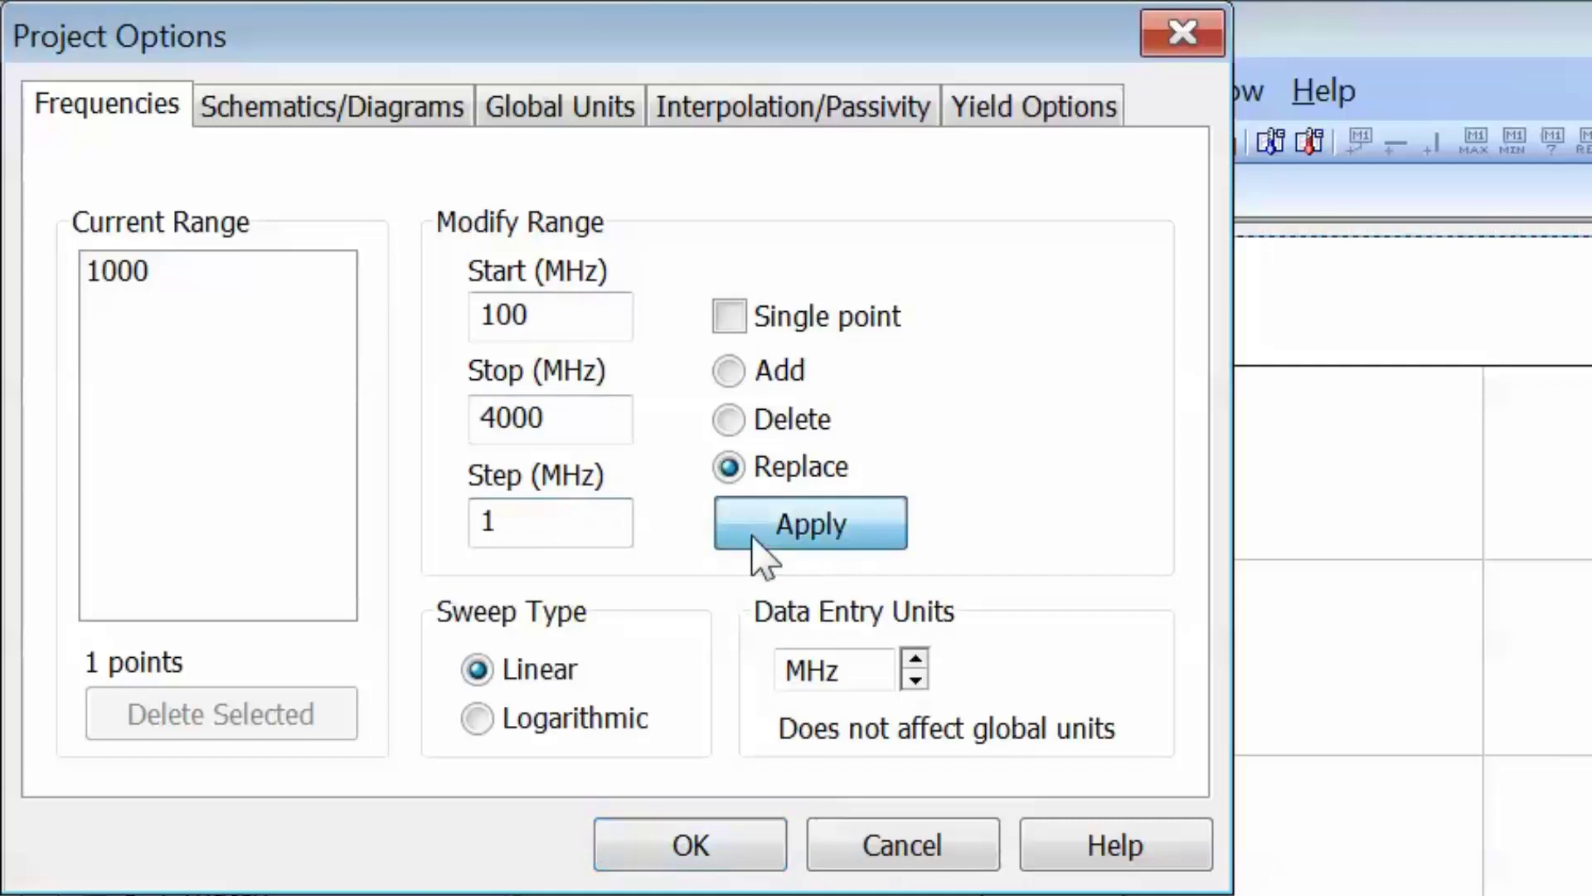
click(675, 843)
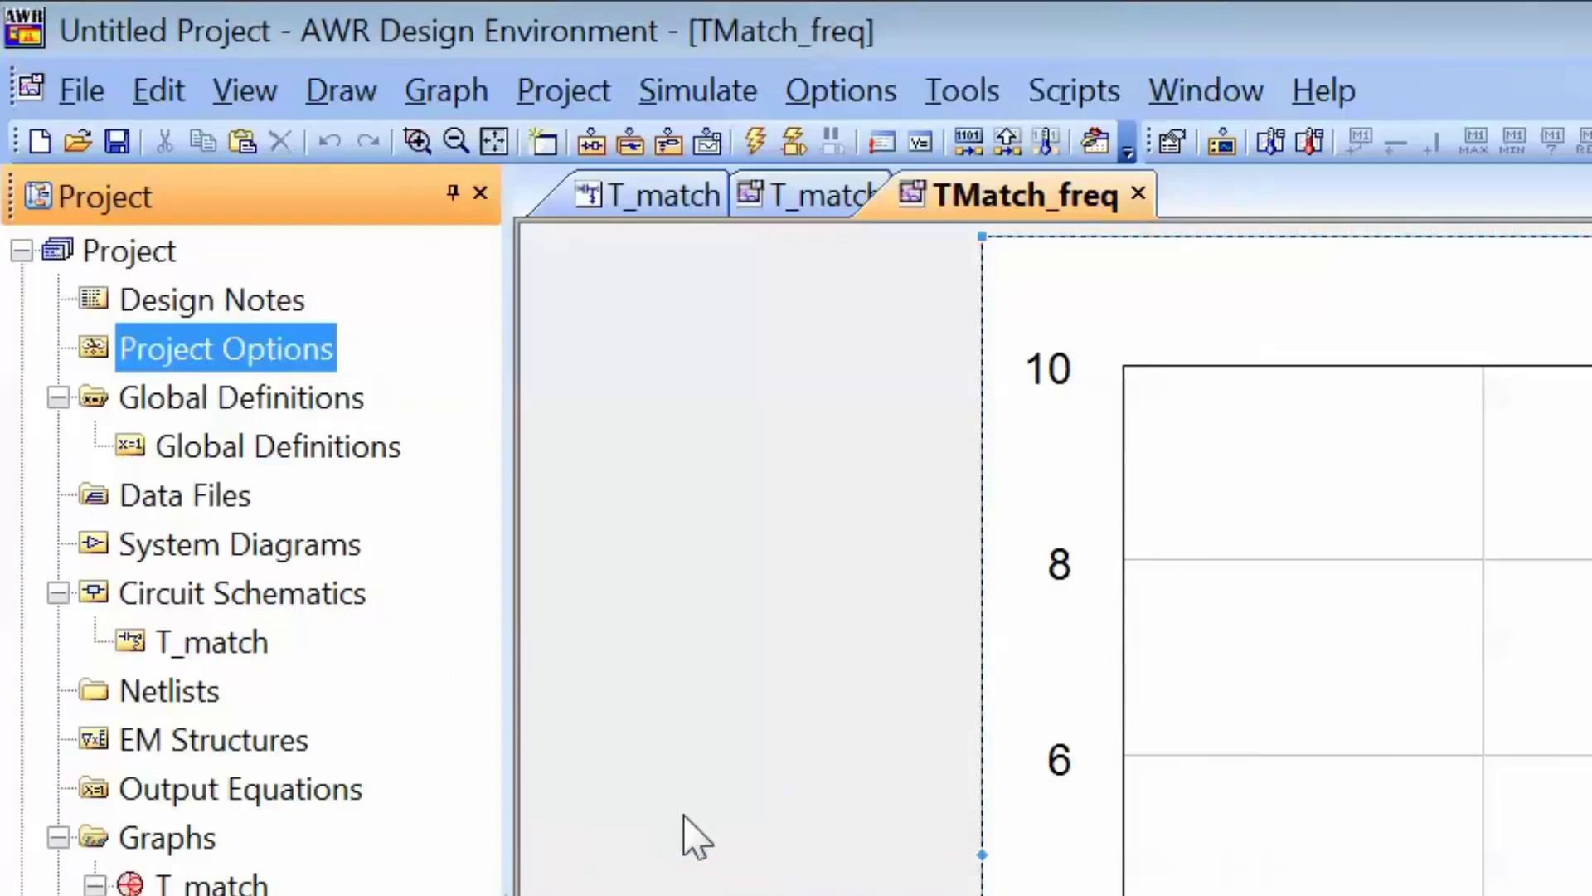
click(754, 142)
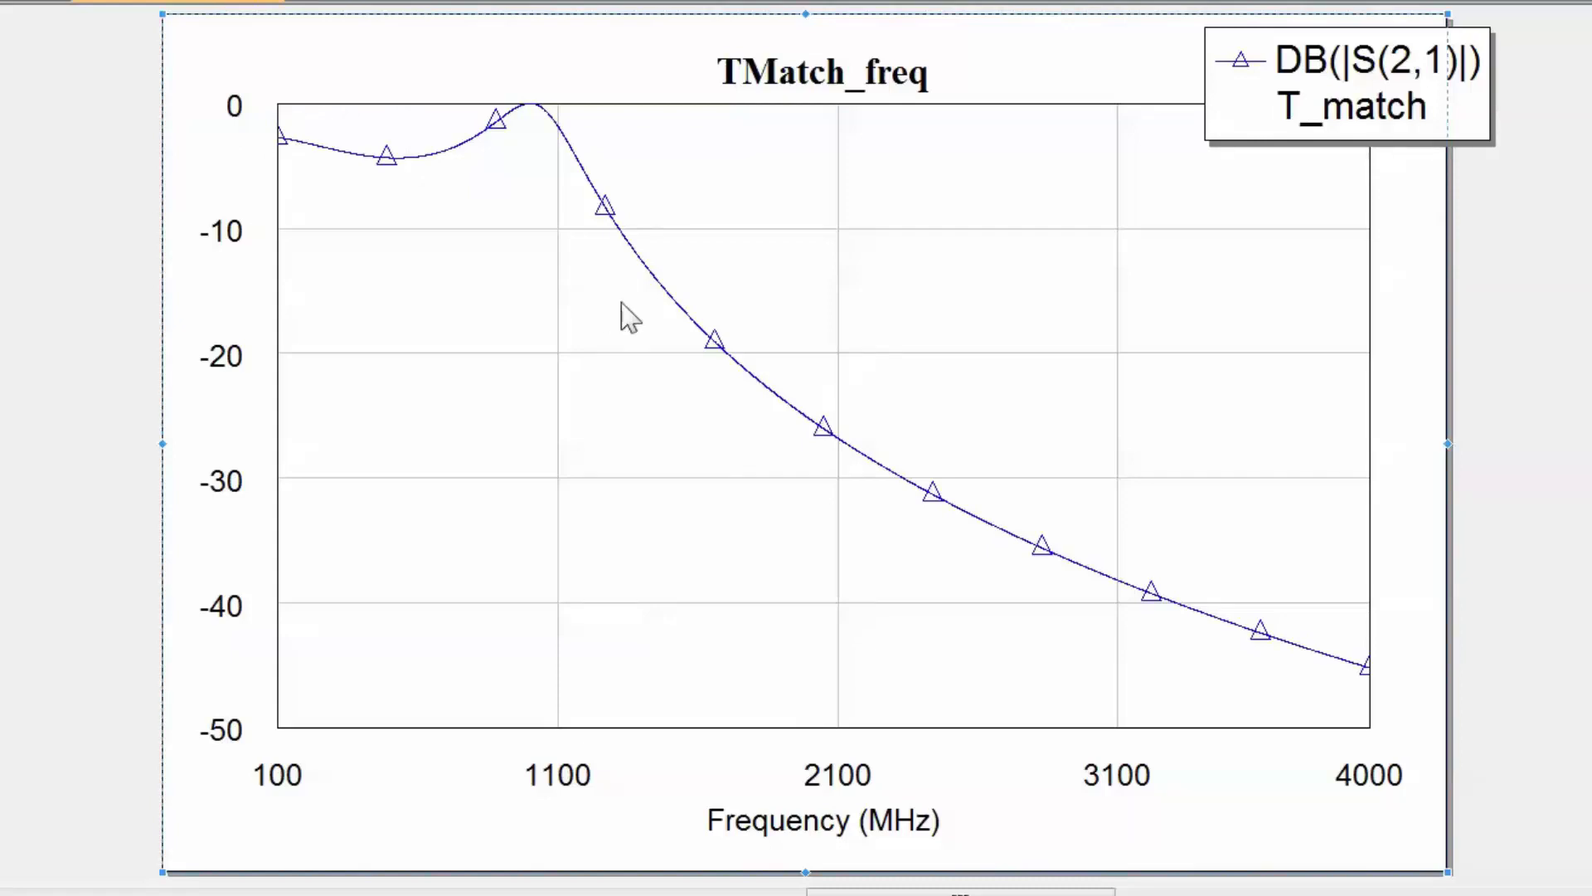
Switch the x axis of the TMatch_freq graph to a log scale and apply the plot properties.
right_click(781, 283)
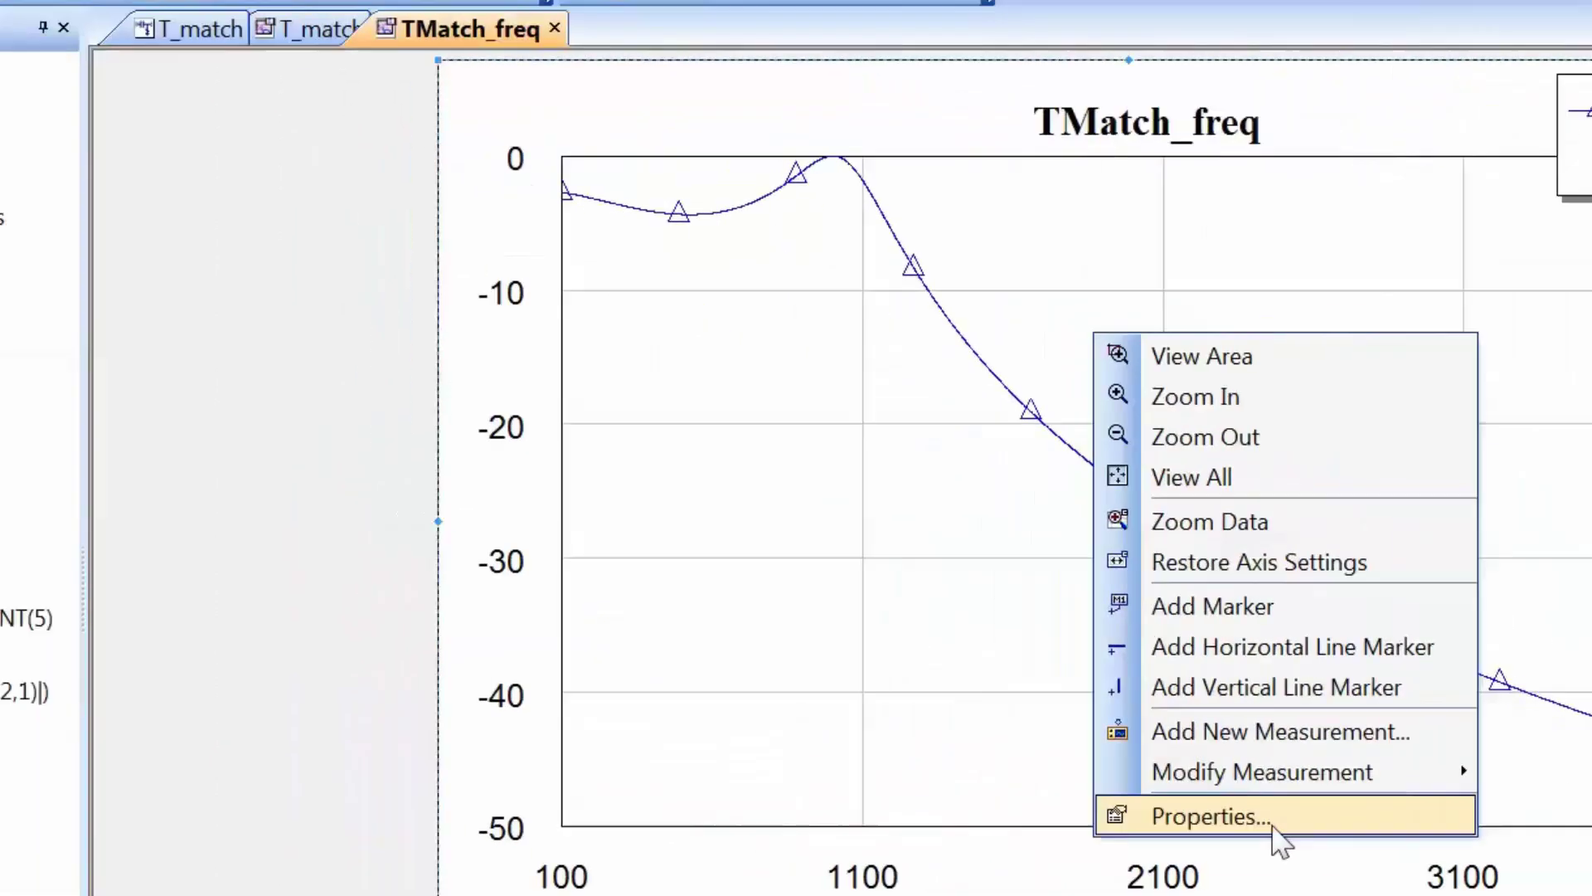
click(1273, 823)
click(77, 73)
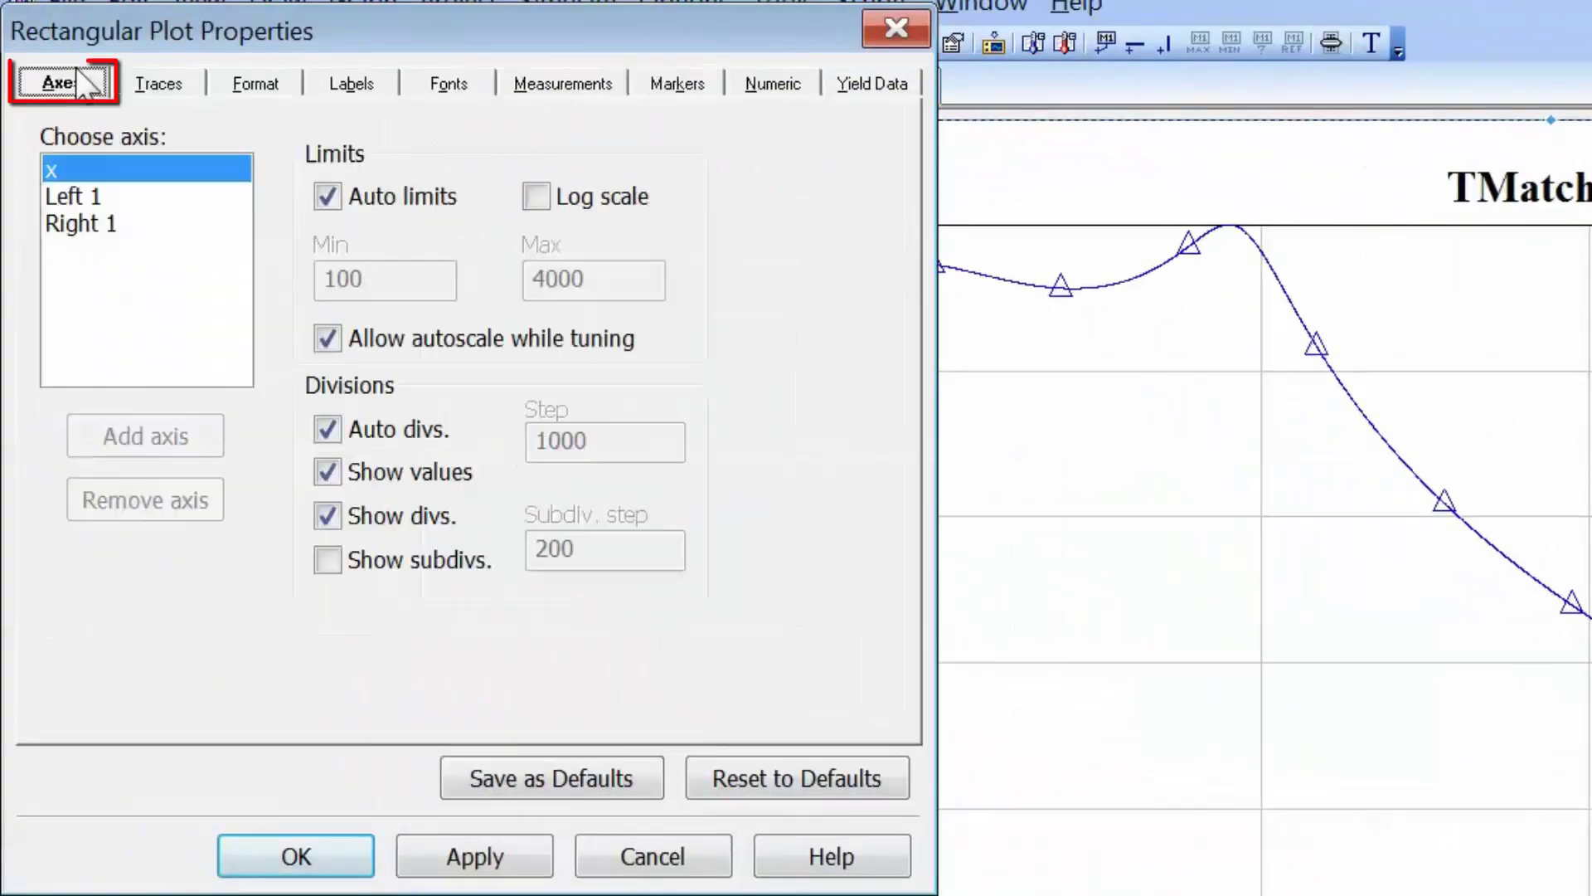
click(535, 196)
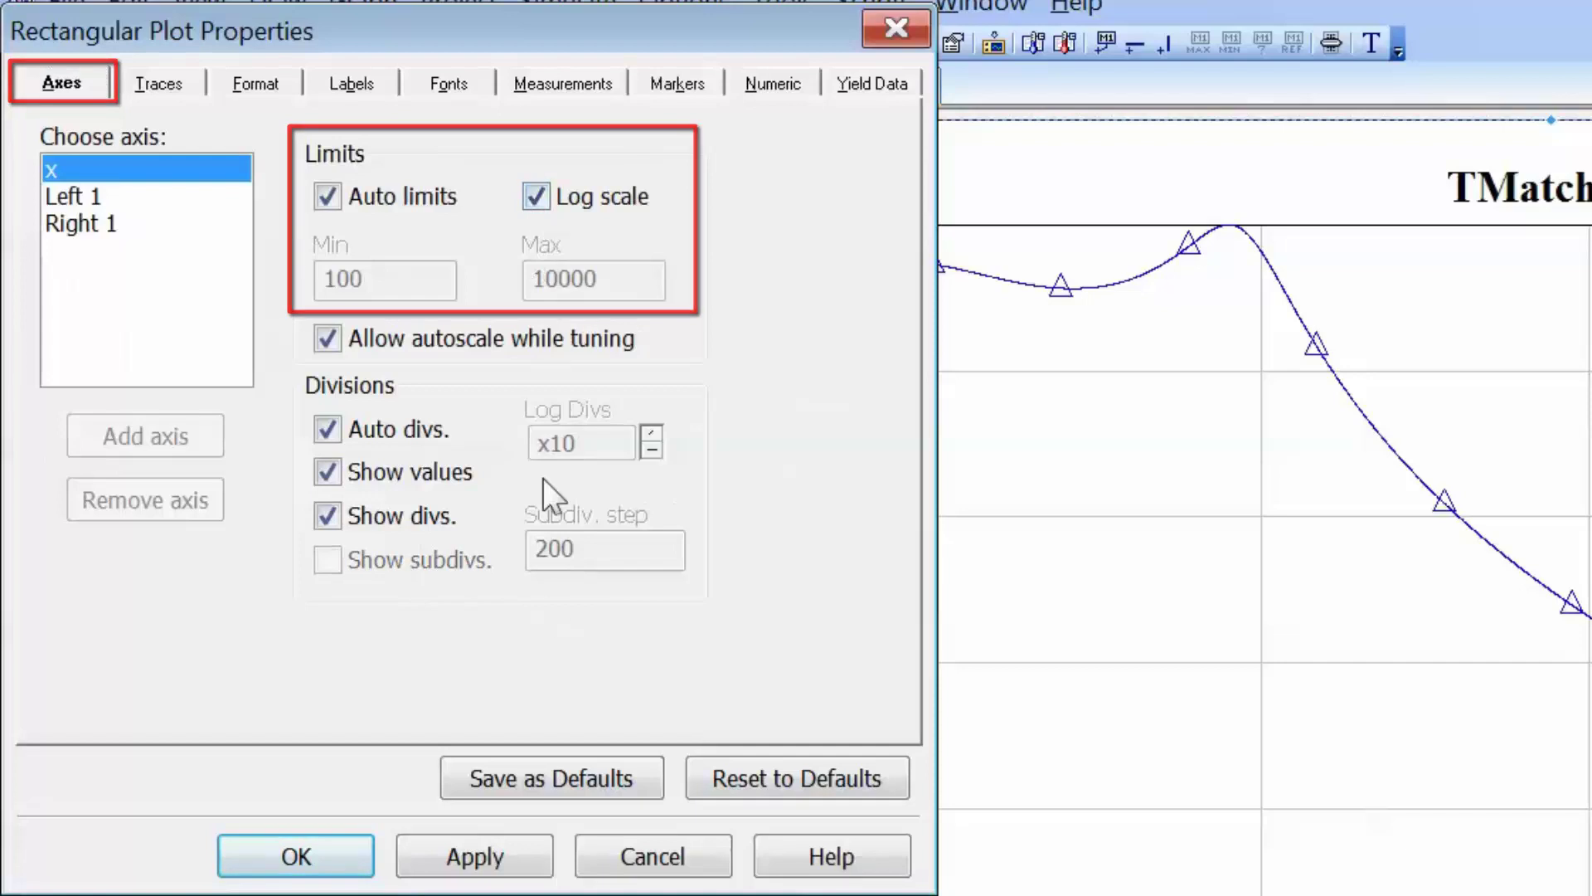
click(463, 851)
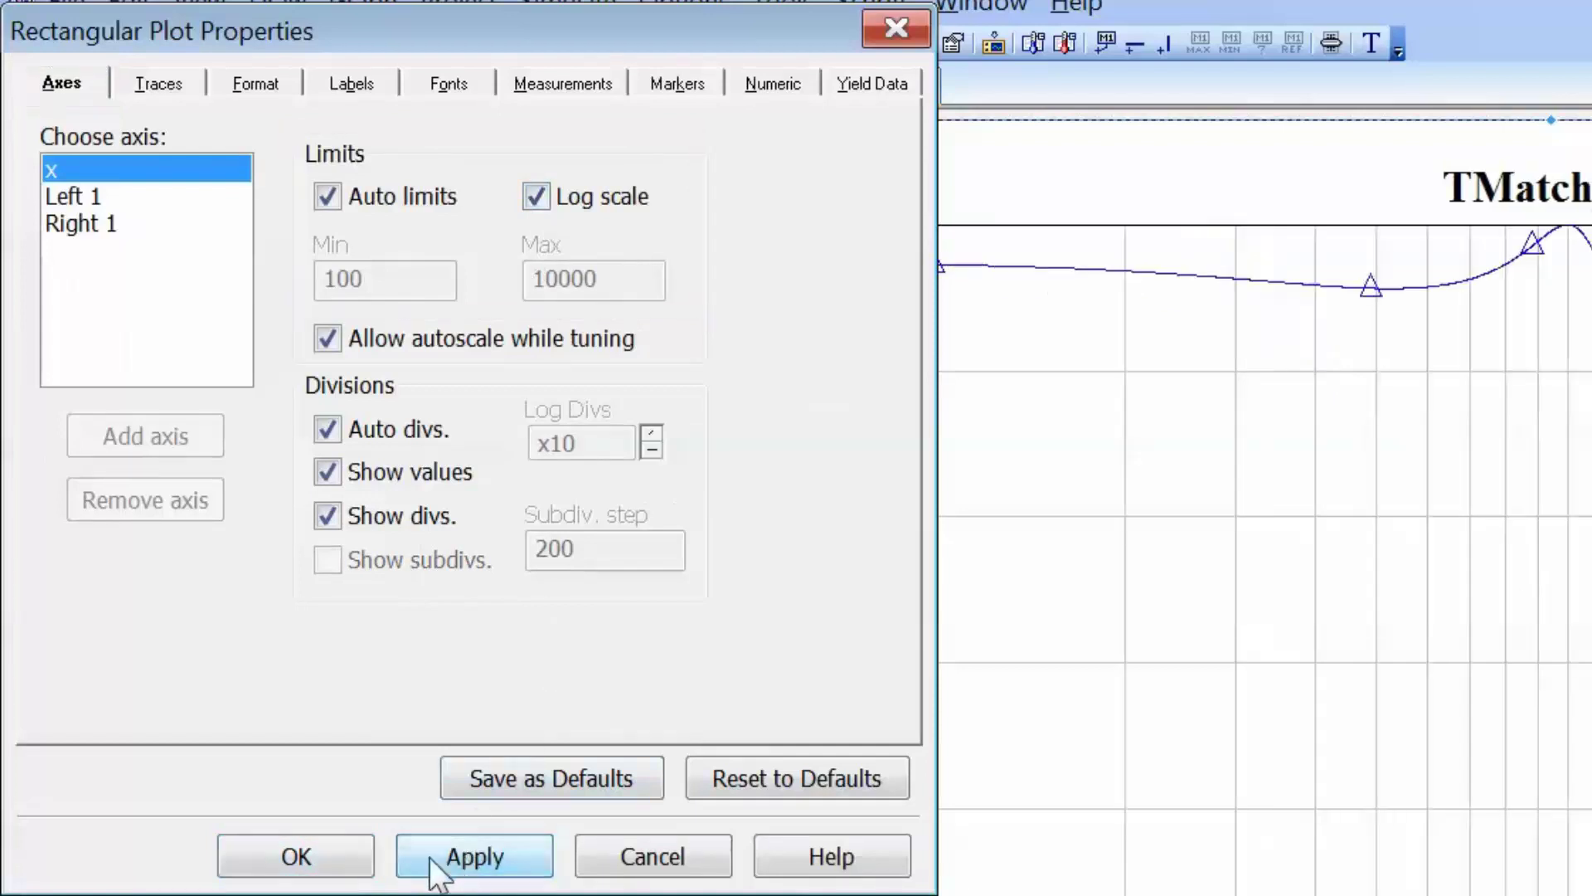
click(268, 863)
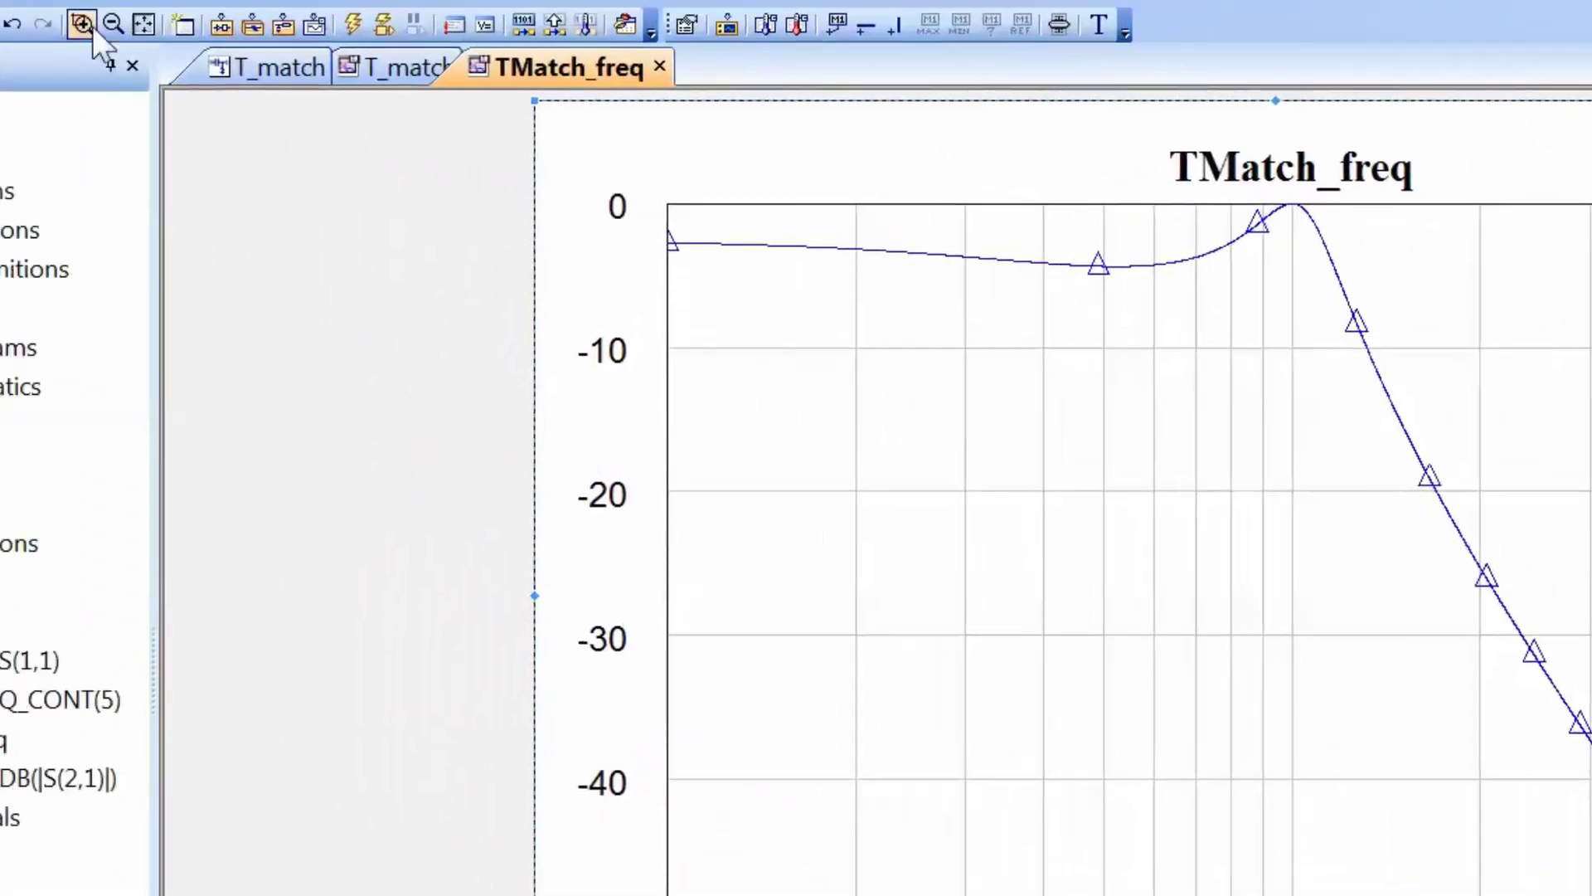
click(90, 27)
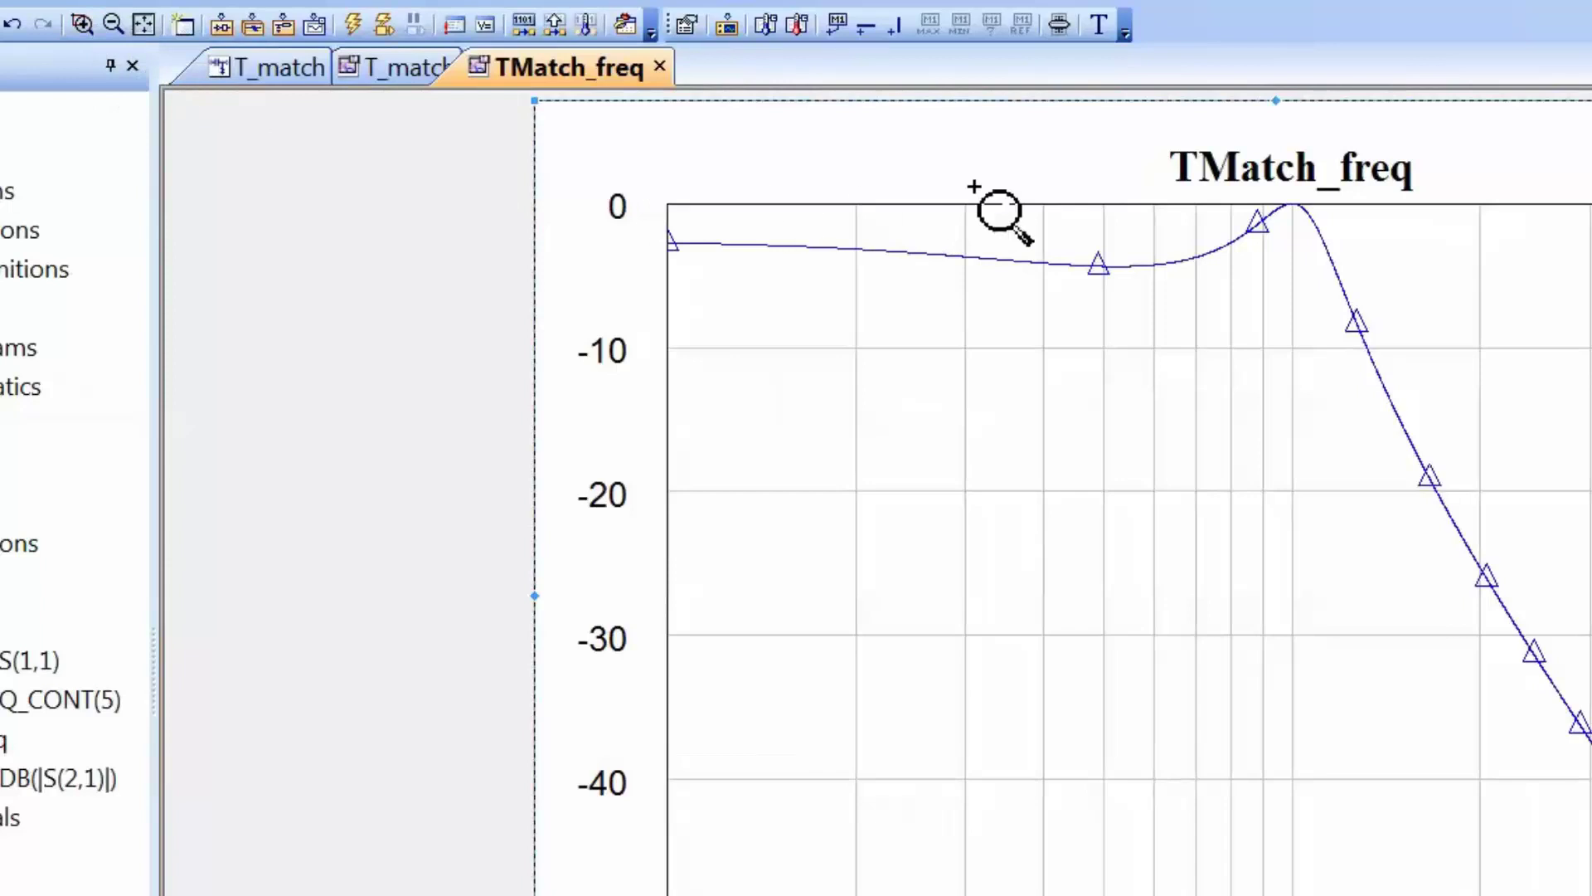
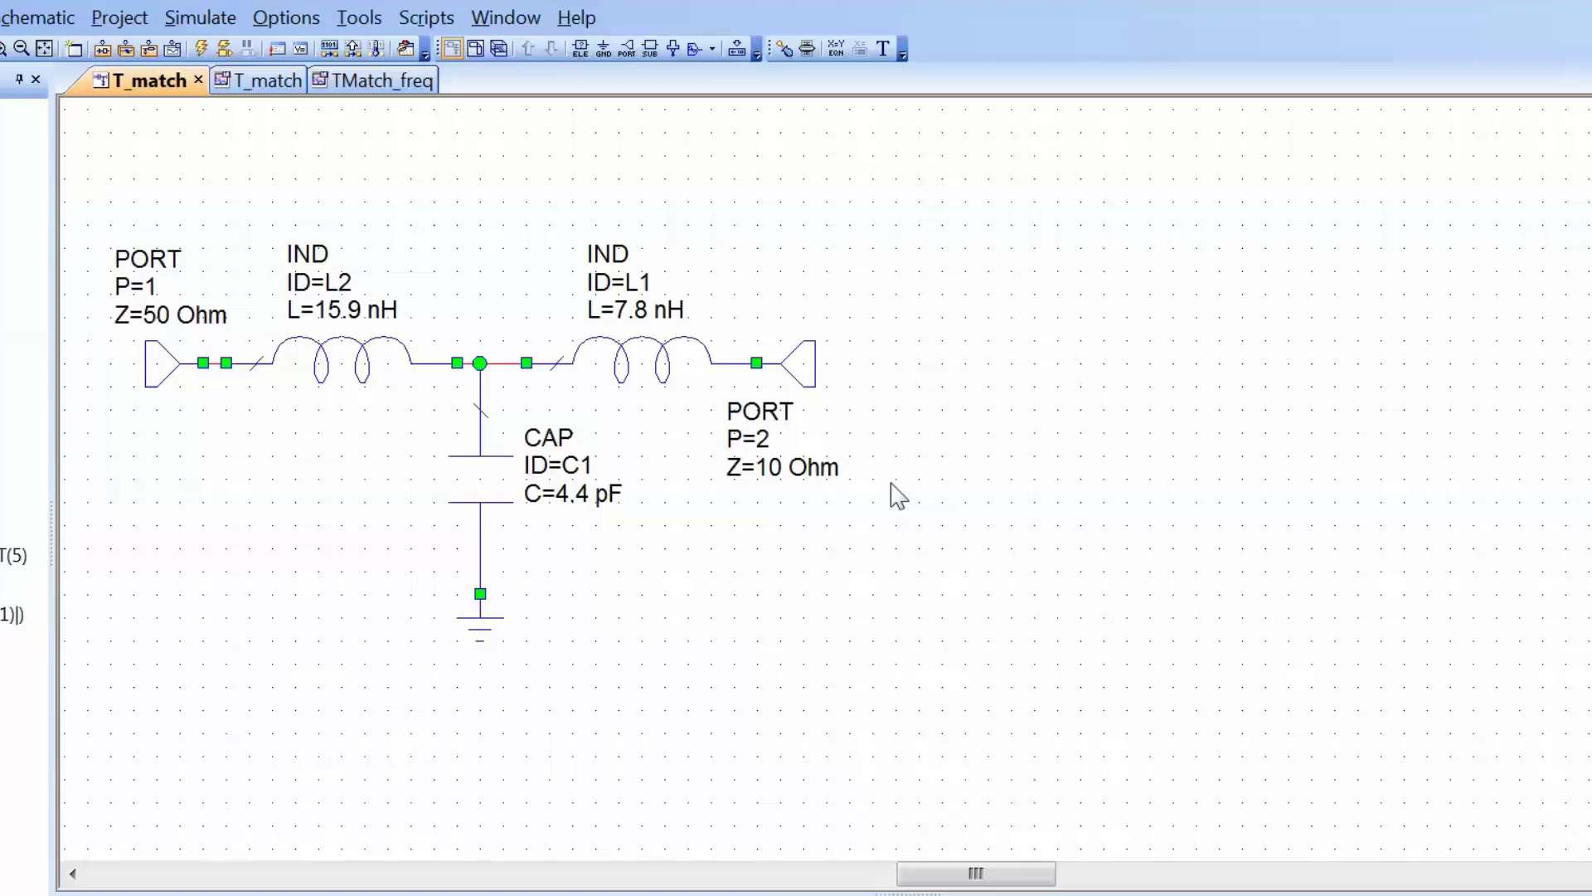
Set the impedance of port 2 in the T_match schematic to 20 Ohm.
double_click(774, 469)
text(20)
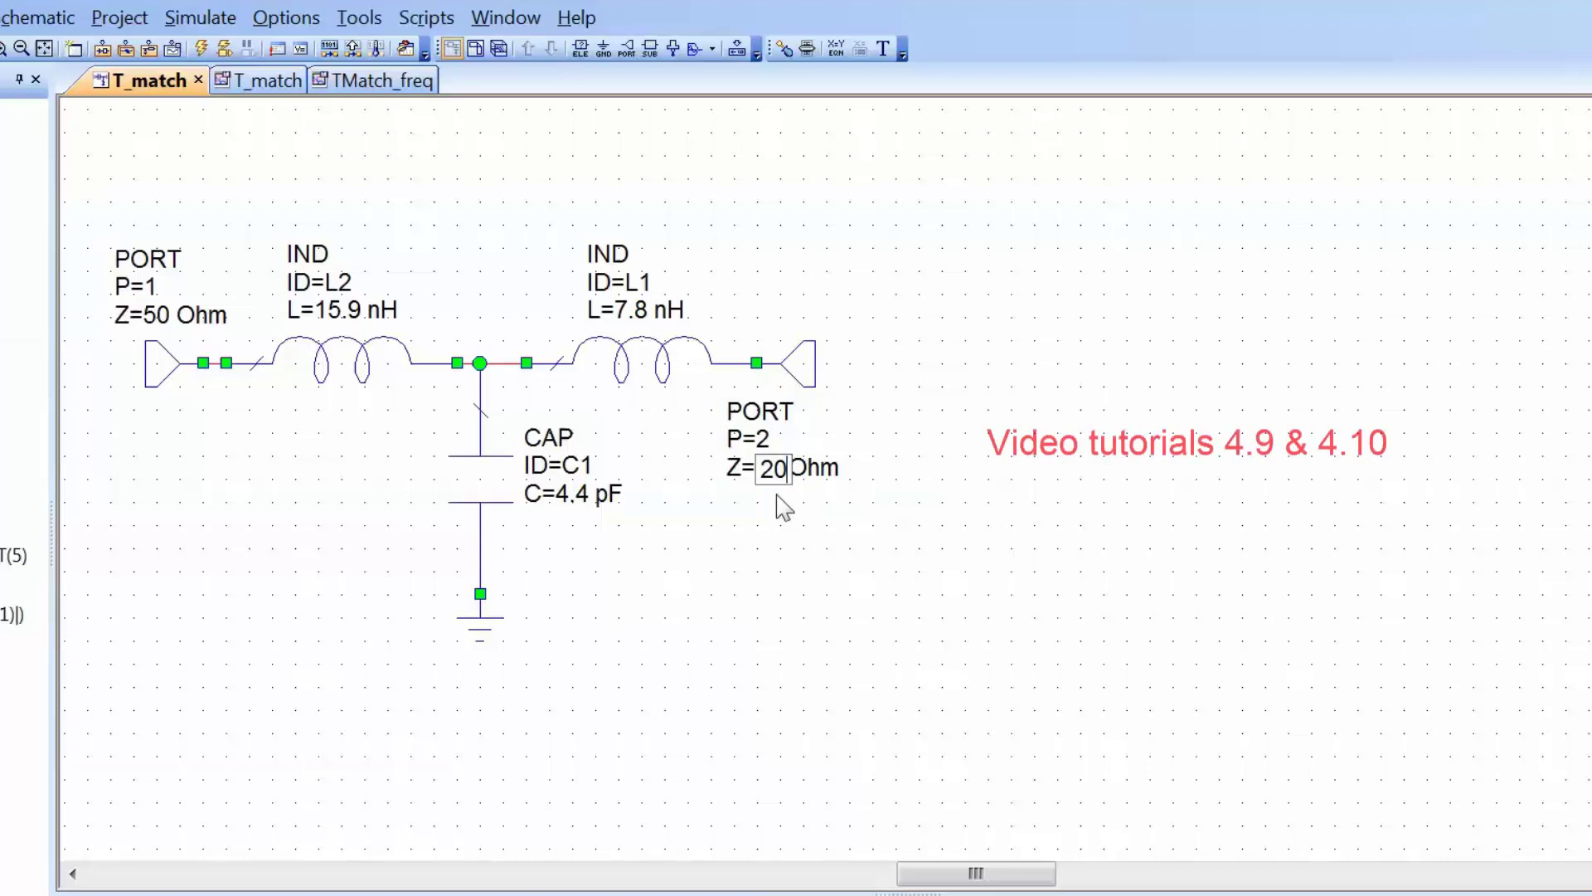
key(Return)
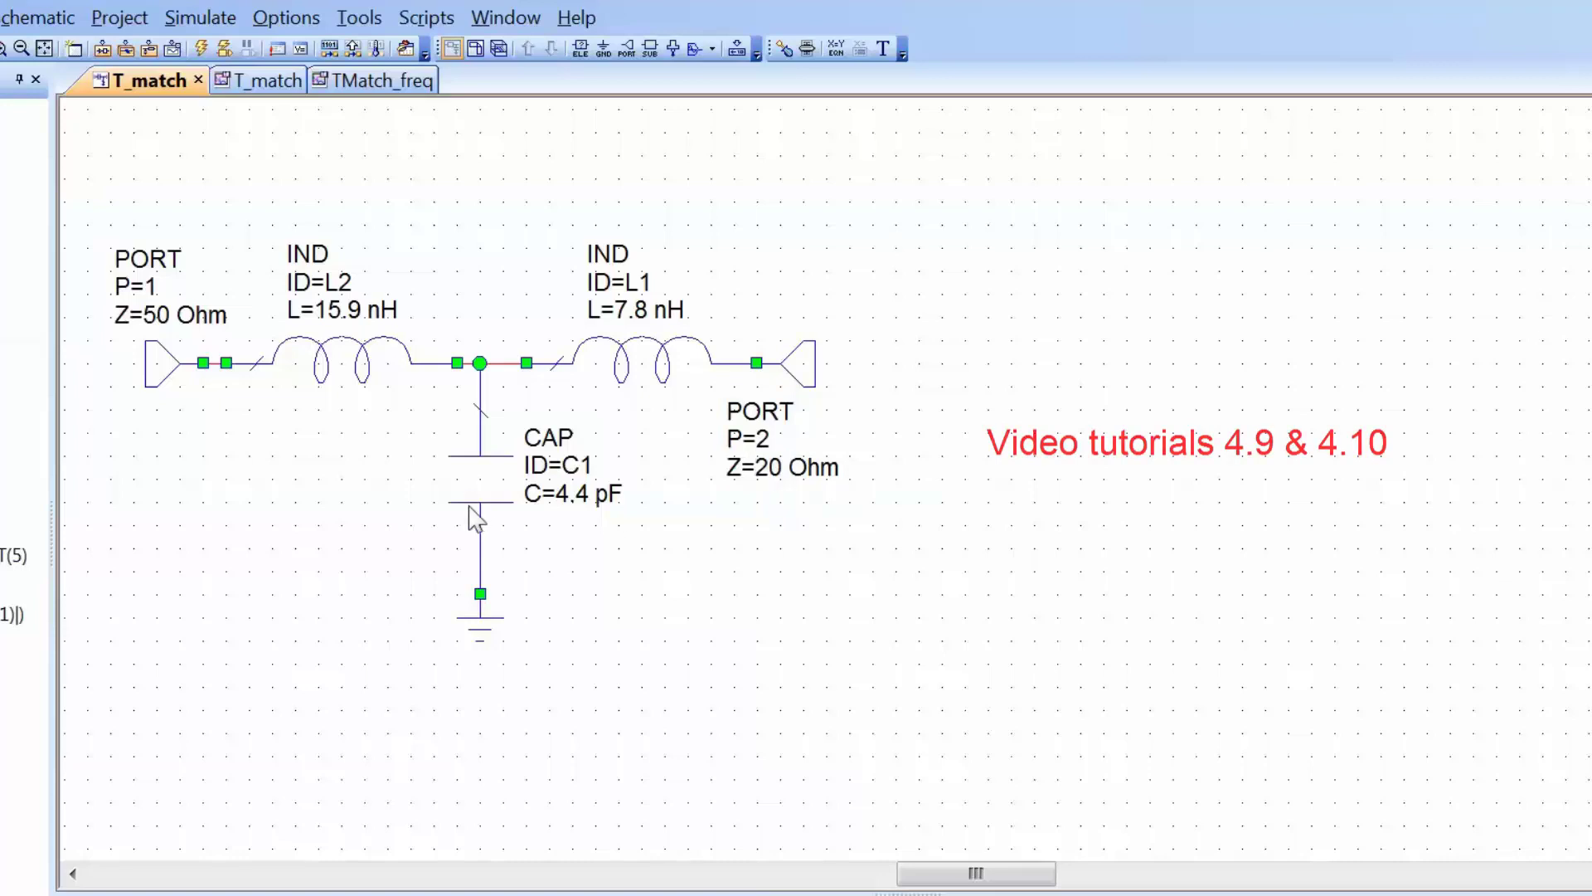
Set the T network's component values to 24.6 nH for L2, 16 nH for L1 and 2.46 pF for C1.
double_click(355, 310)
text(24.6)
double_click(637, 310)
text(16)
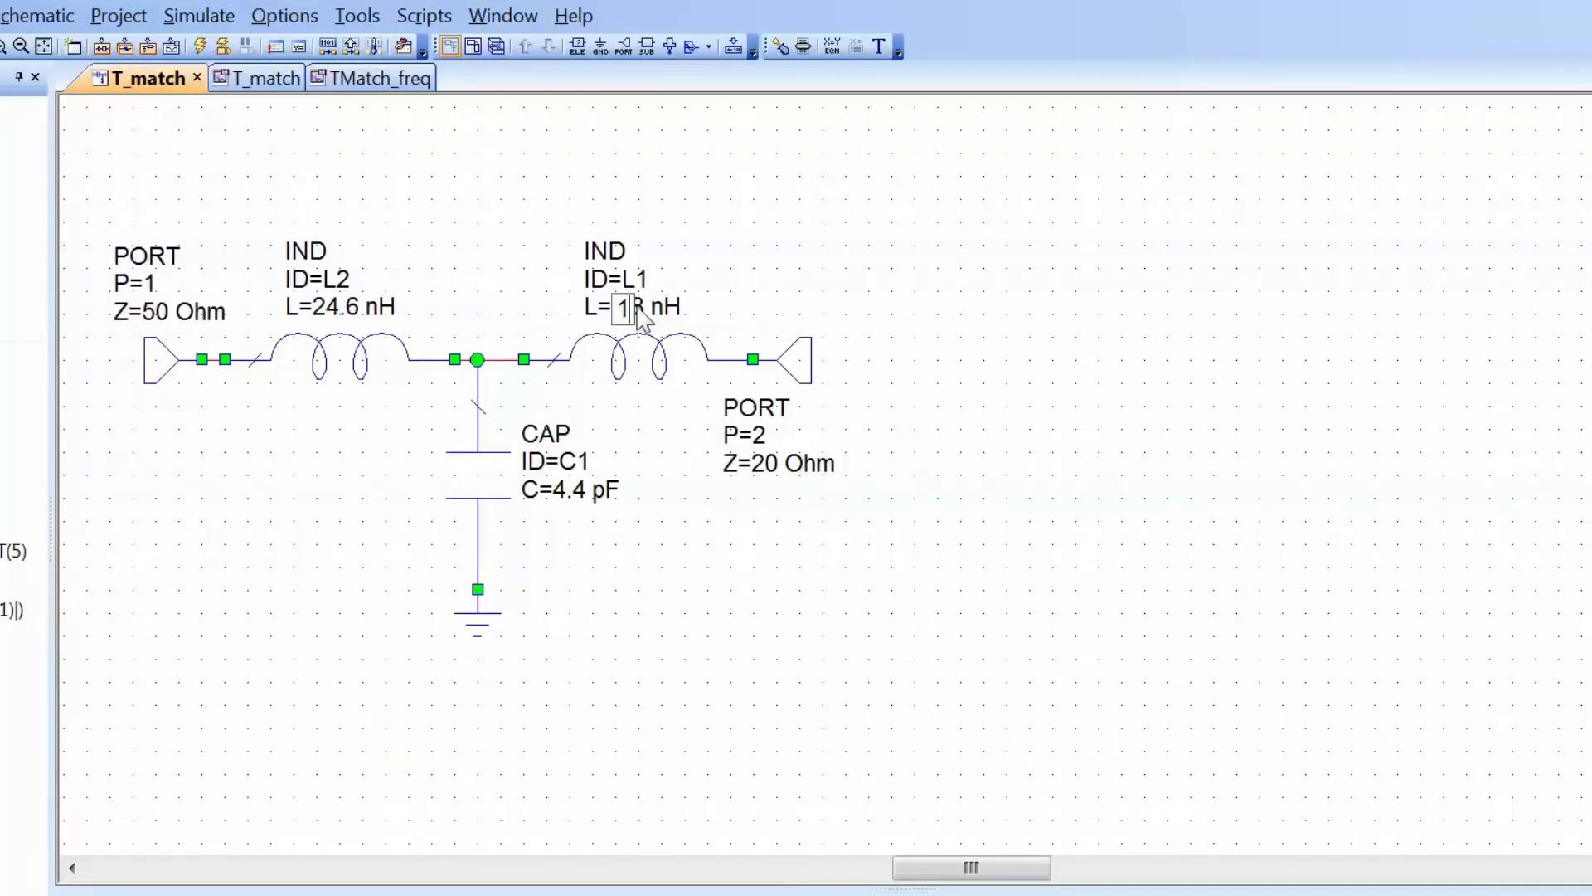
click(718, 300)
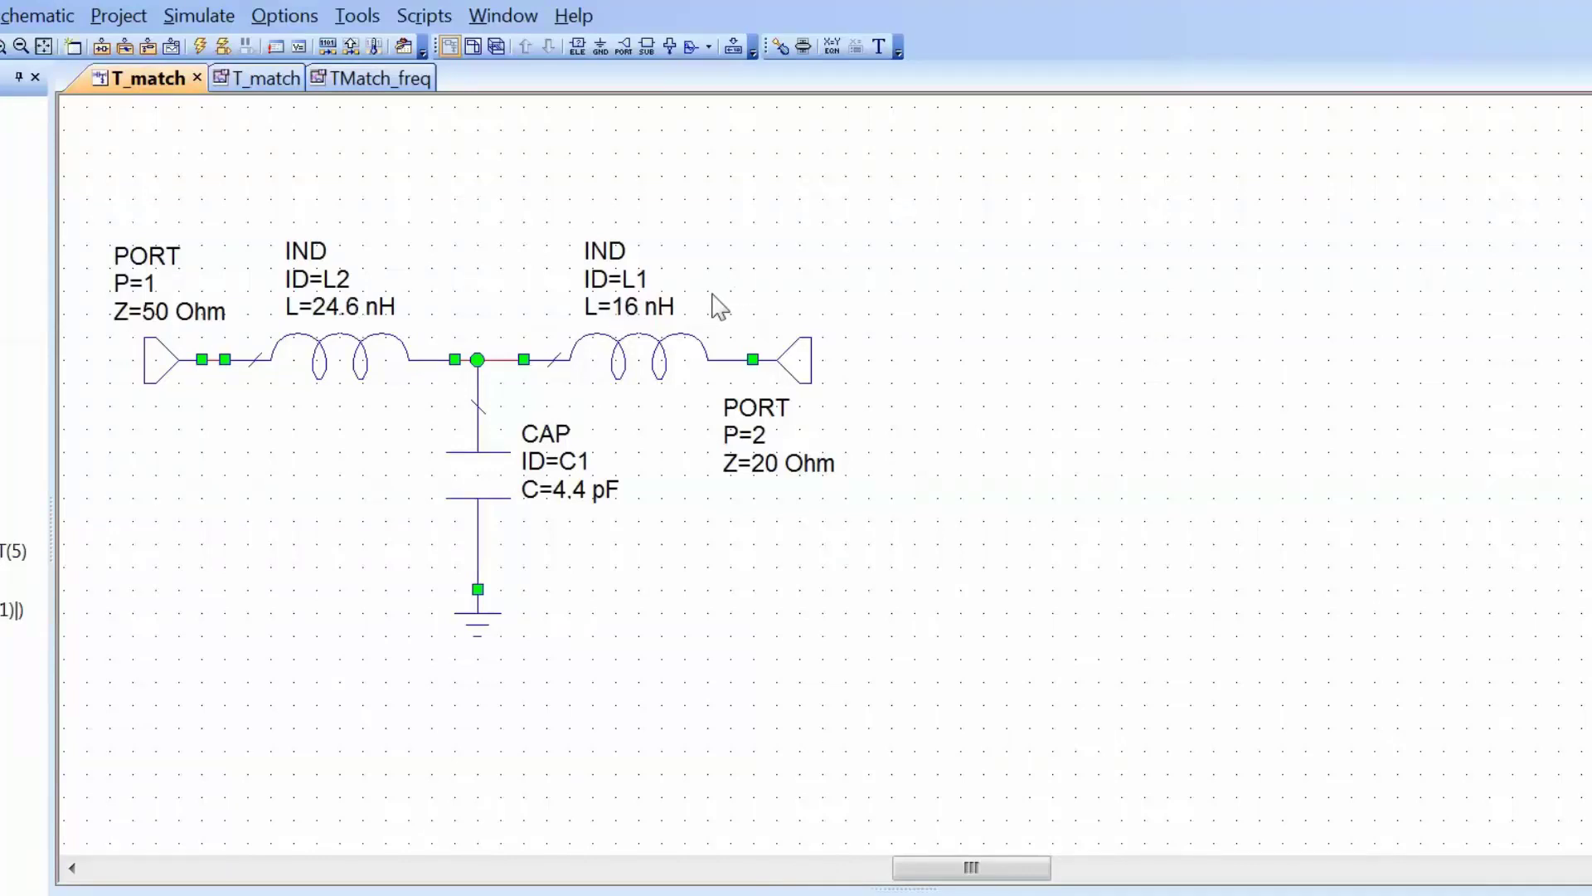
double_click(571, 489)
text(2.46)
click(574, 552)
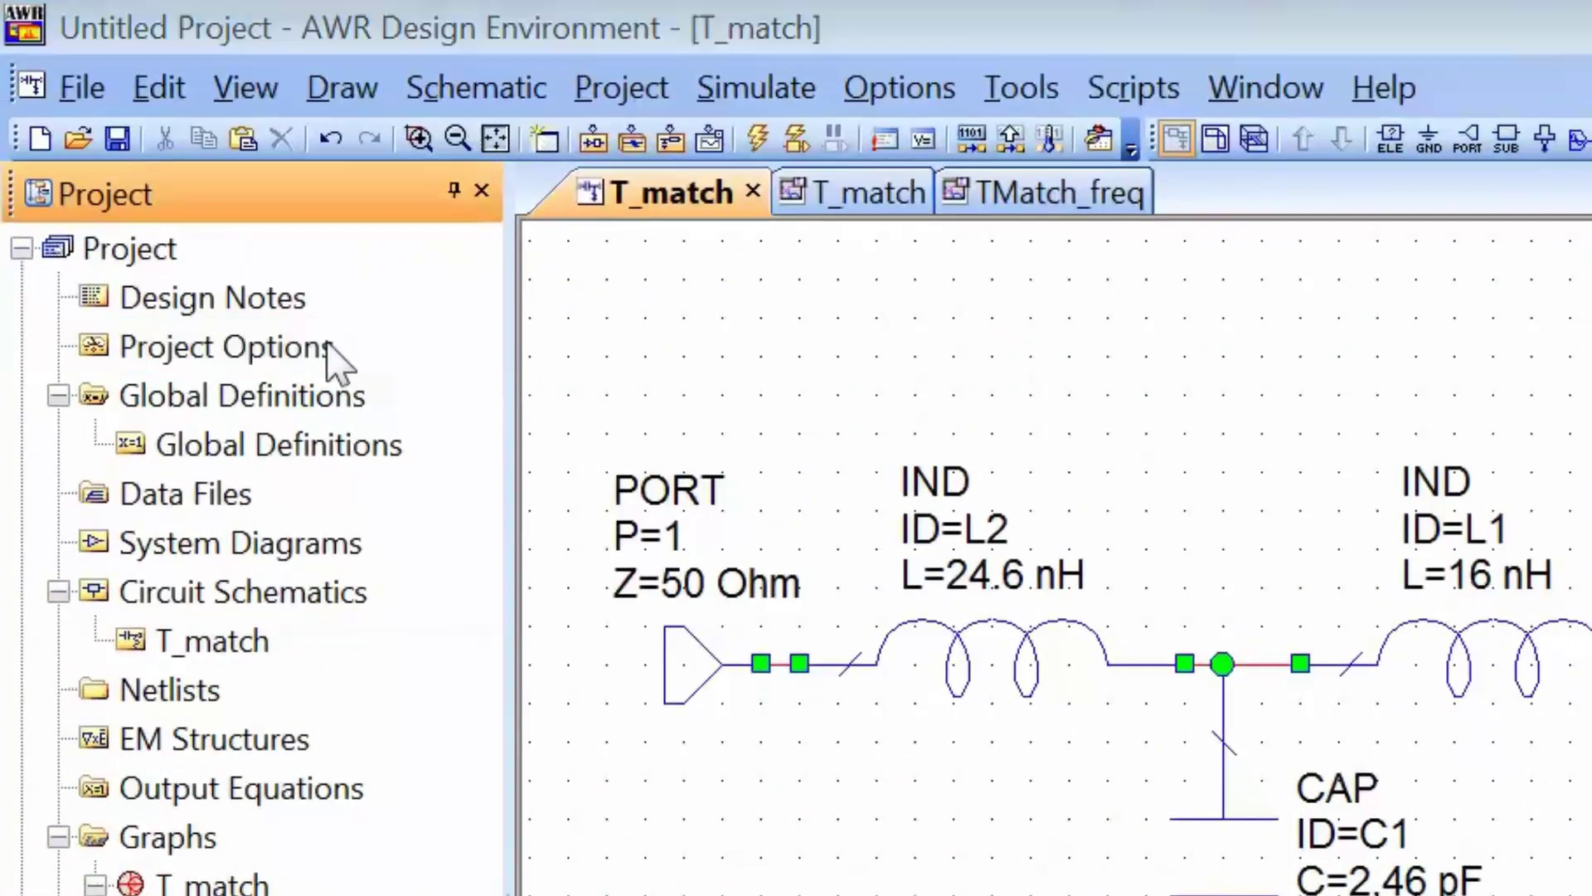
Replace the project frequency range with a single point at 1000 MHz and display the T_match Smith chart.
double_click(329, 346)
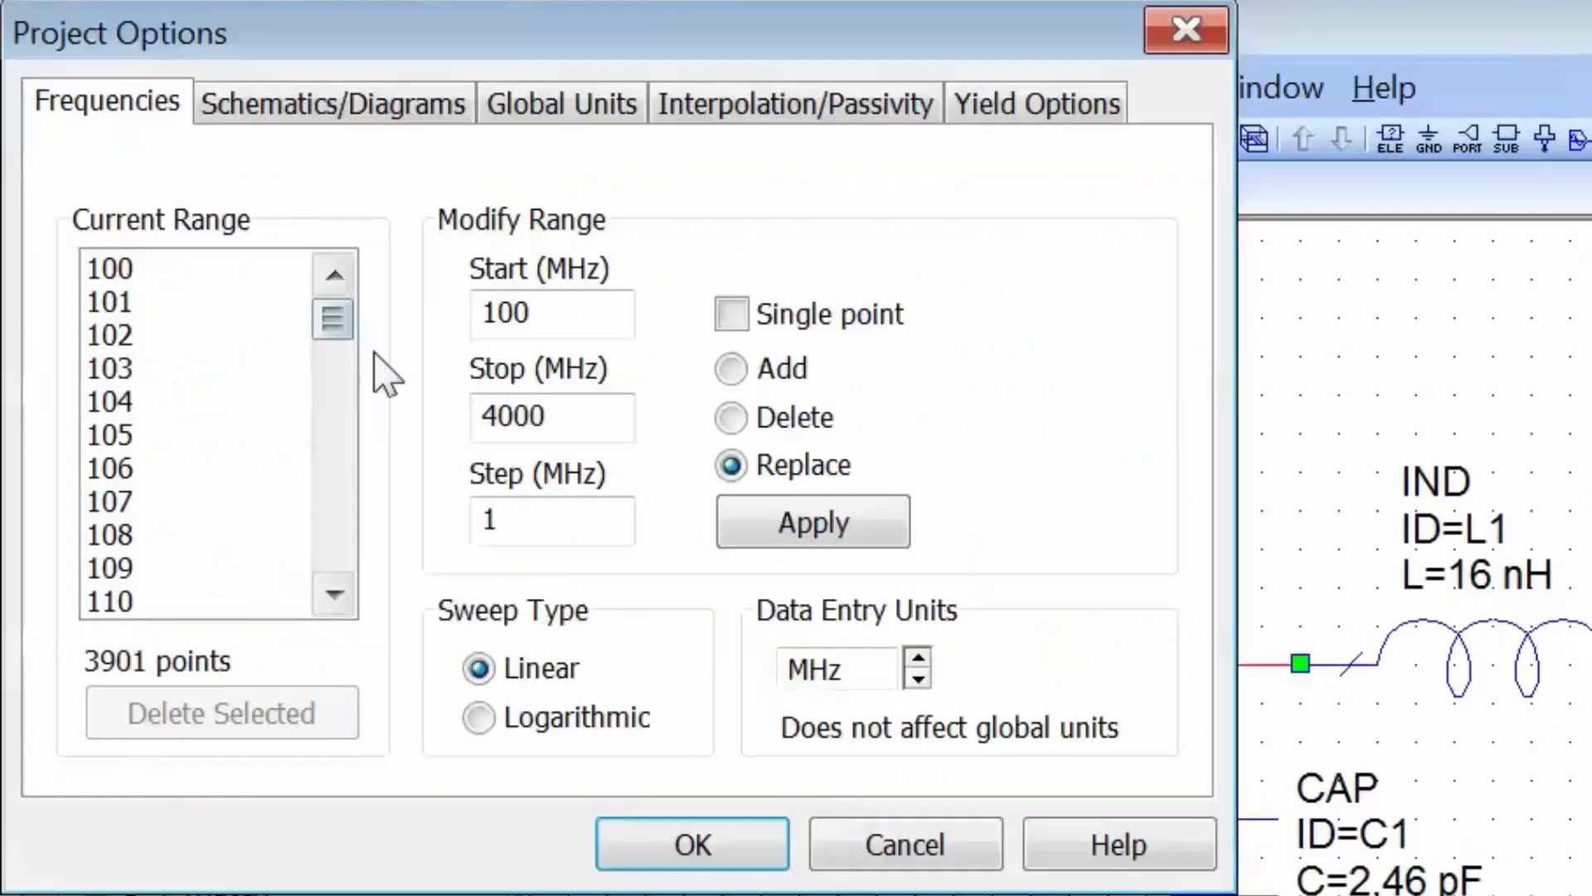
click(728, 317)
click(605, 311)
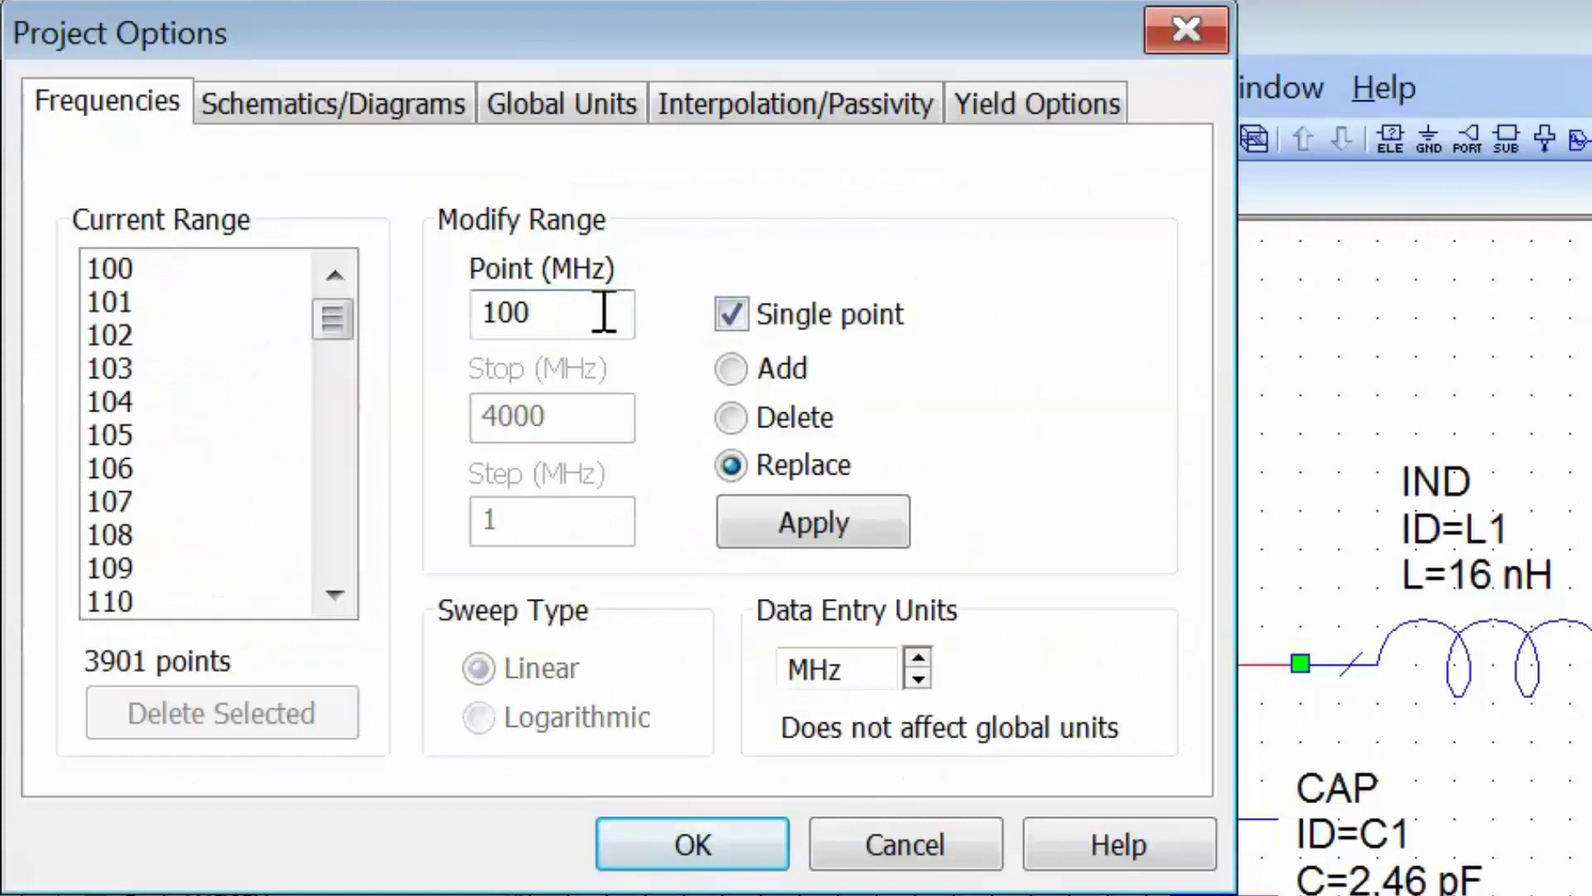
text(0)
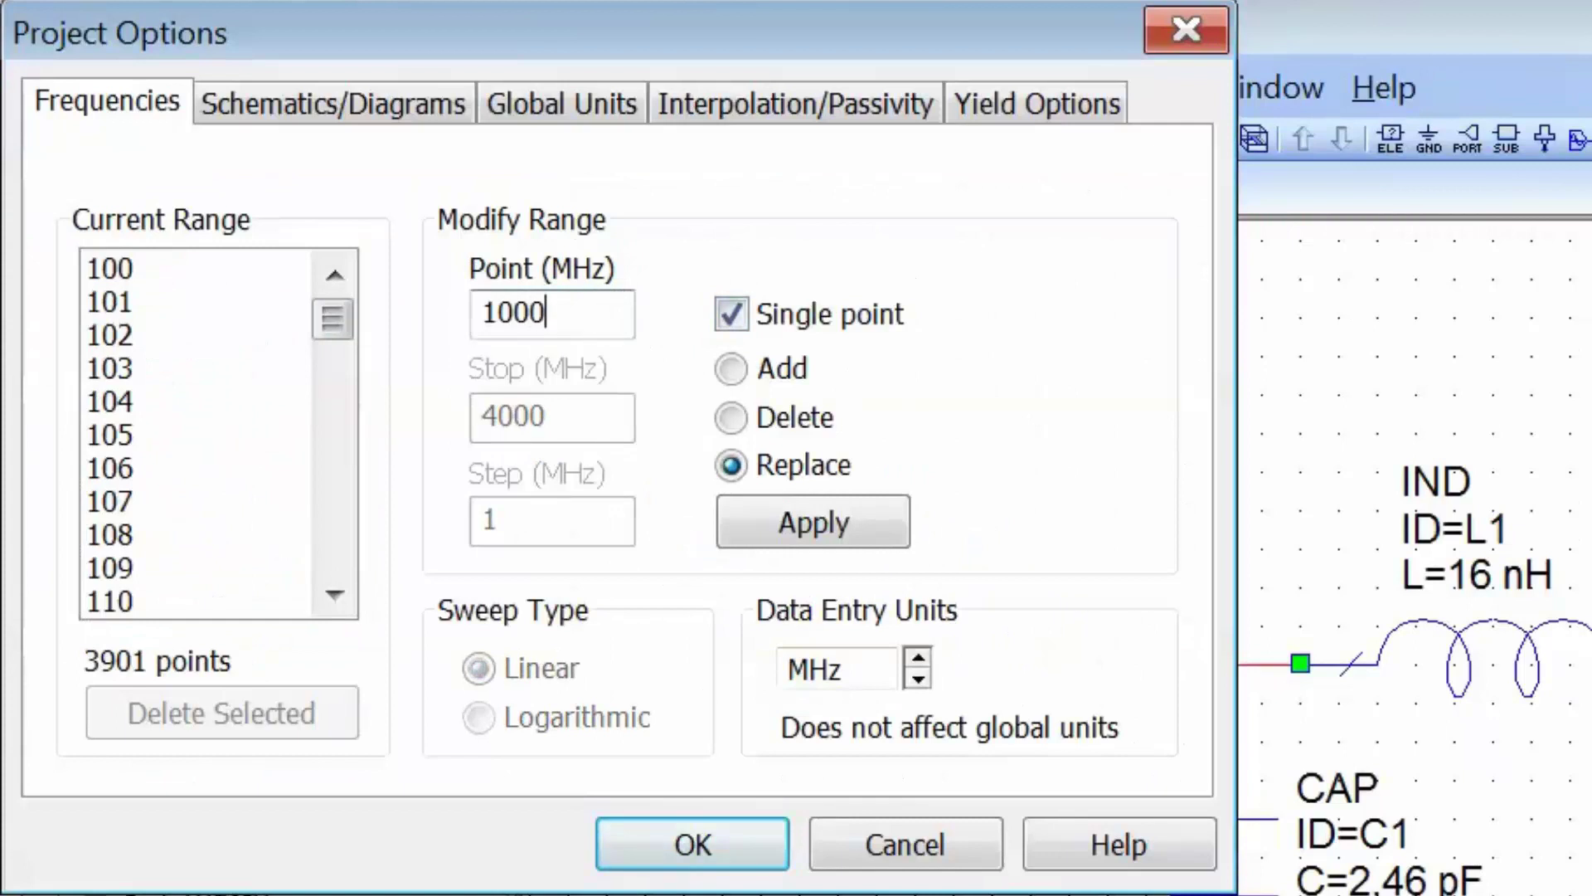
click(824, 526)
click(709, 853)
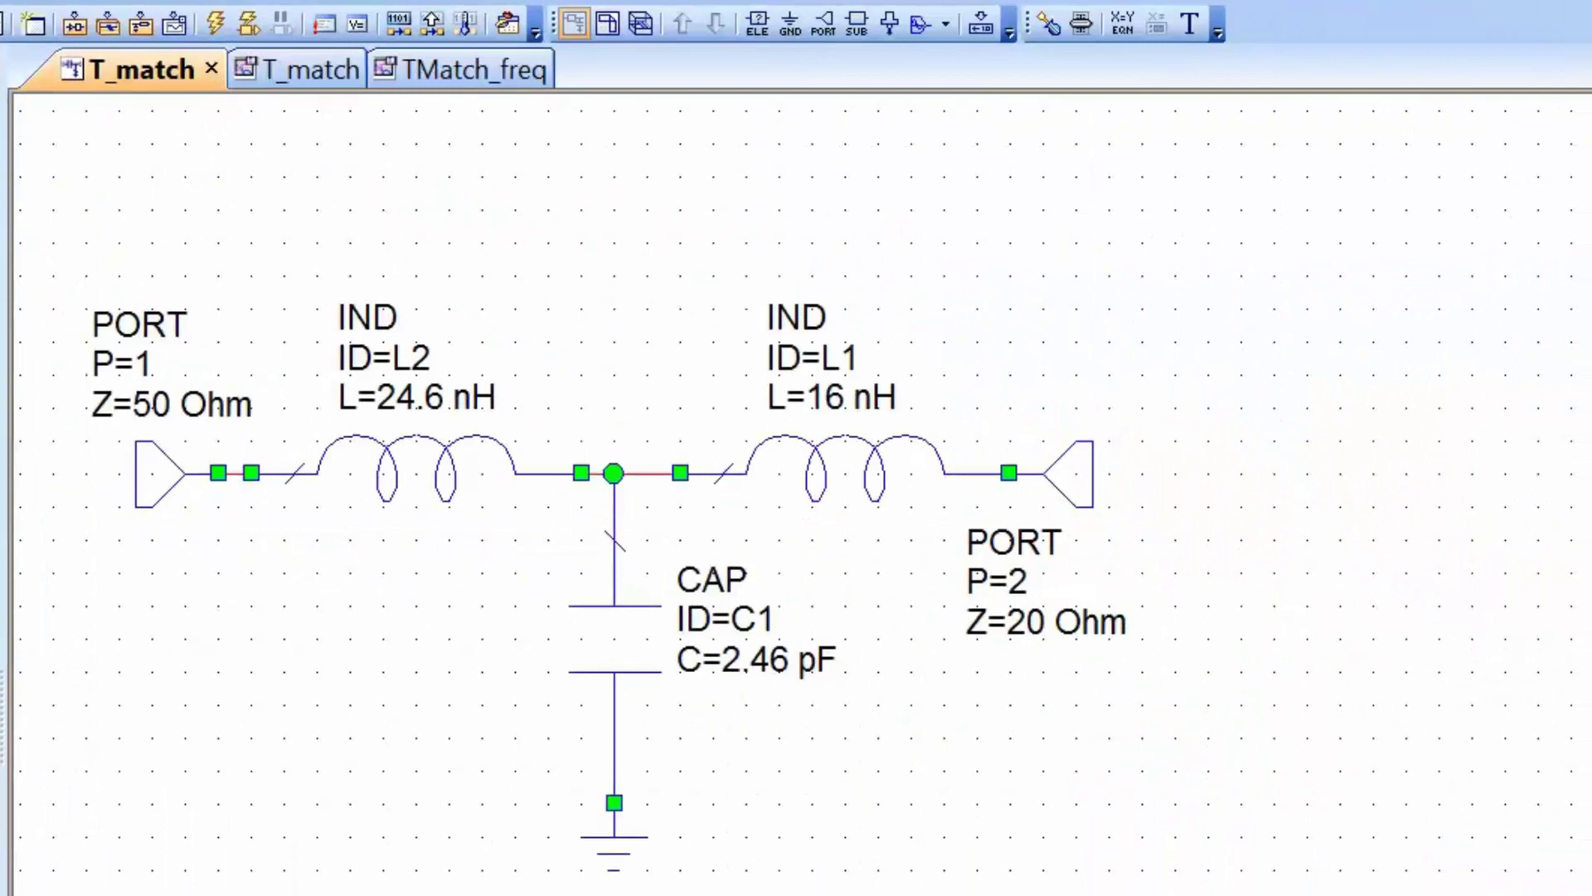
click(296, 70)
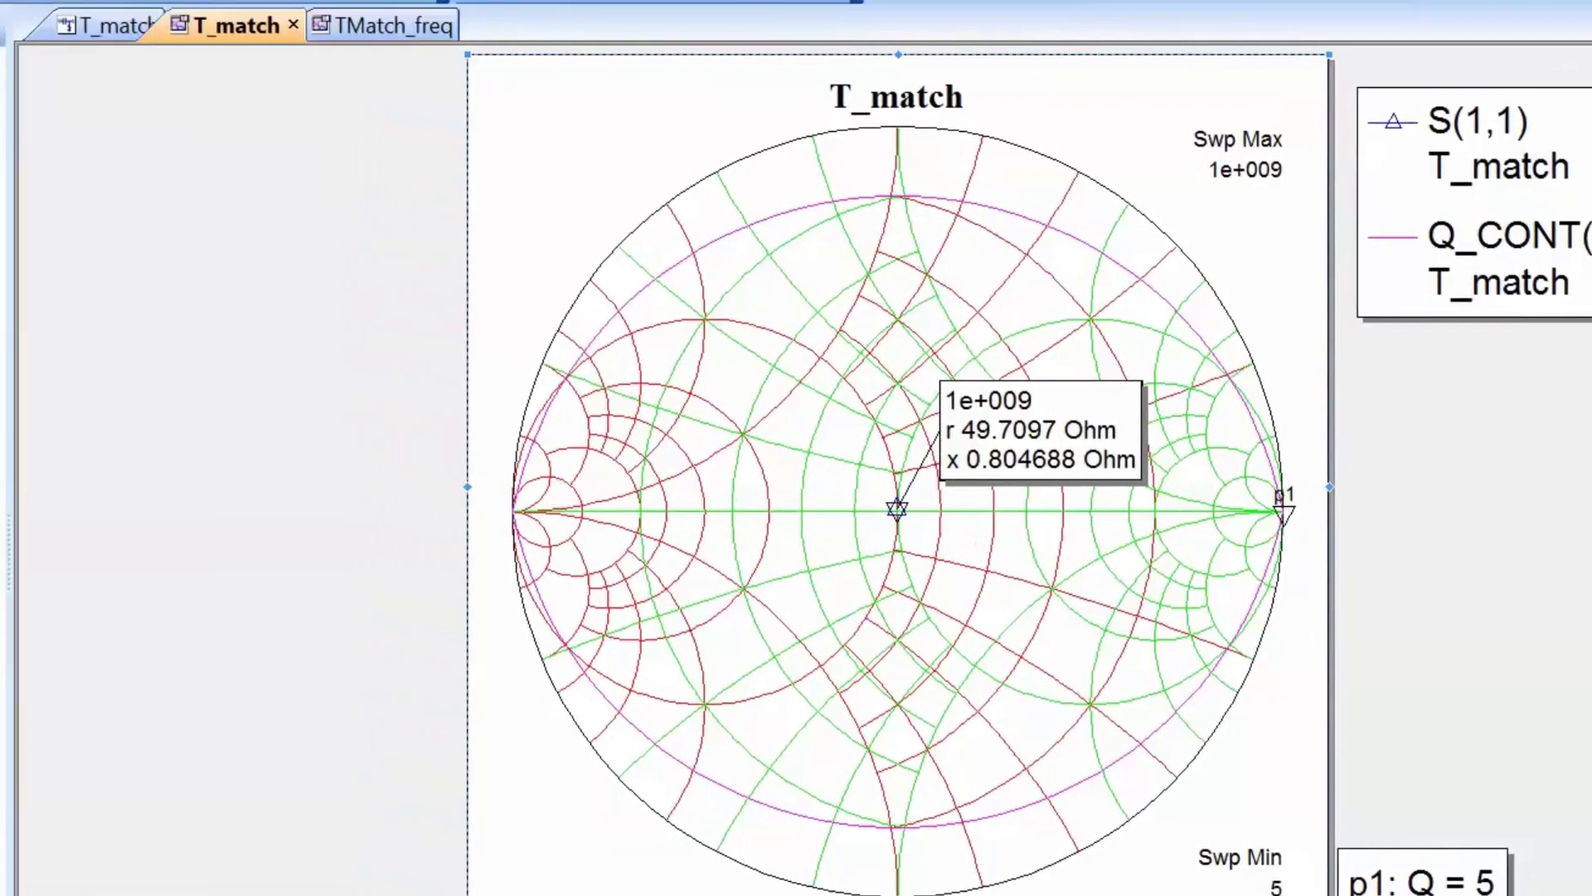
Create a new circuit schematic named L_match.
key(ctrl+Tab)
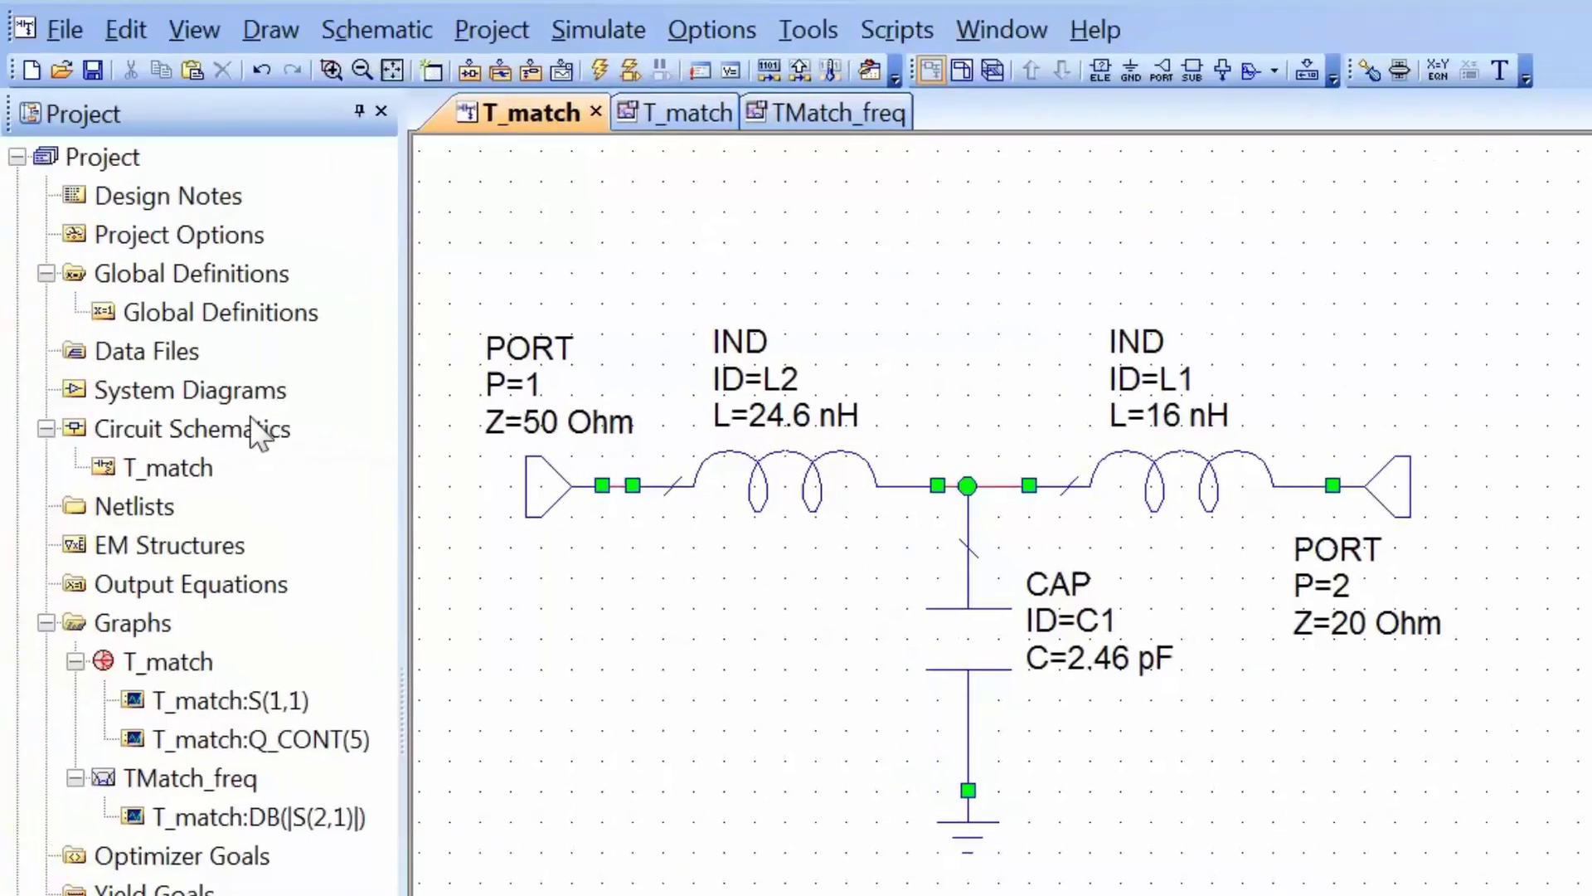
right_click(234, 428)
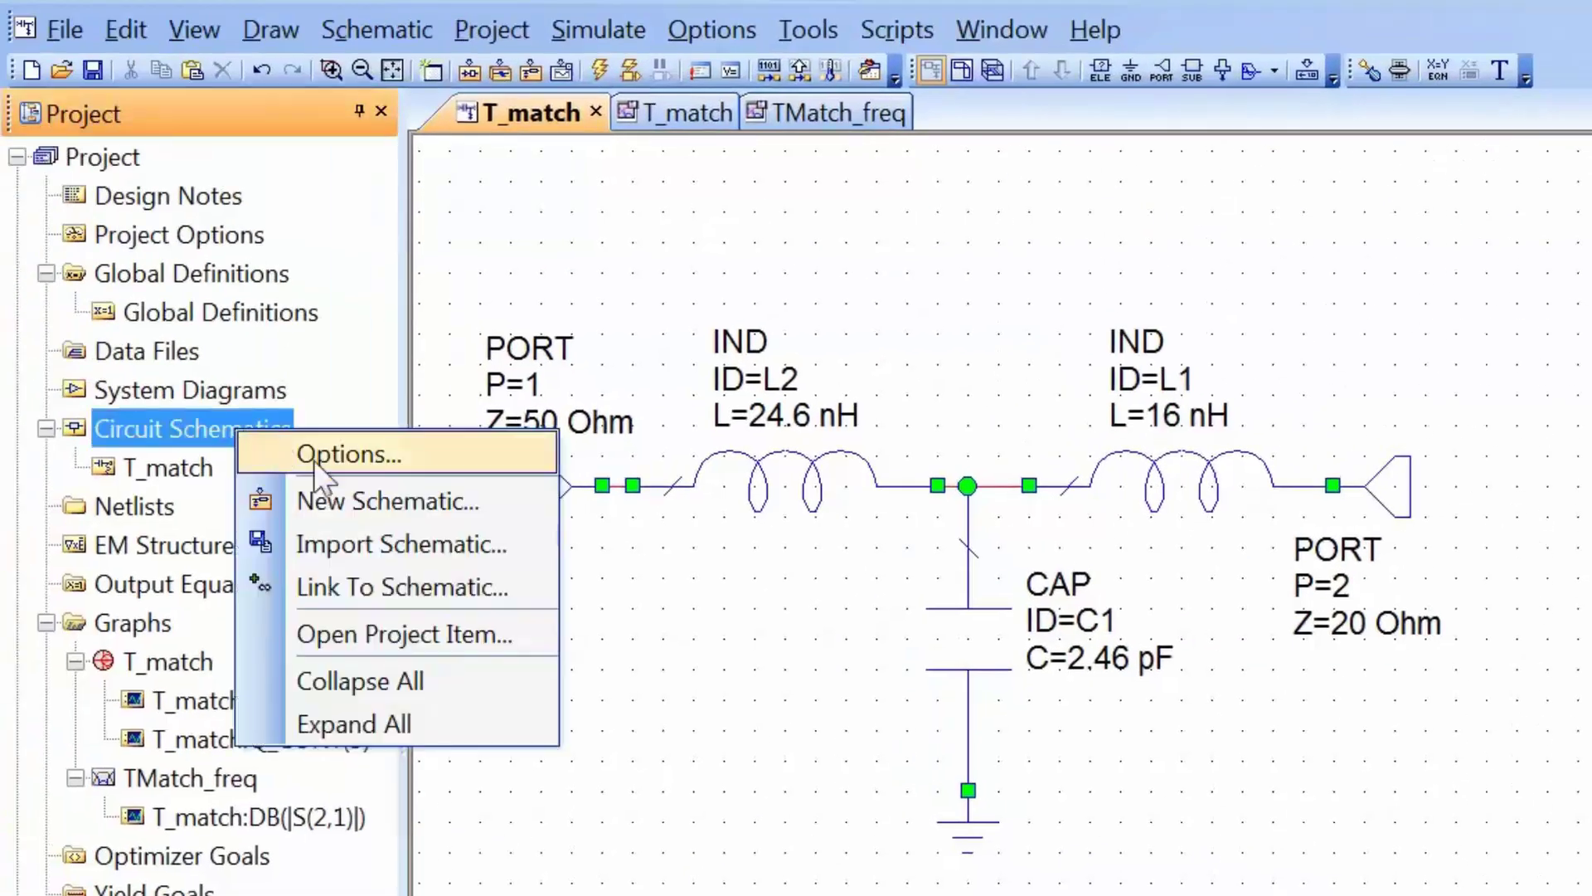
click(336, 501)
text(L)
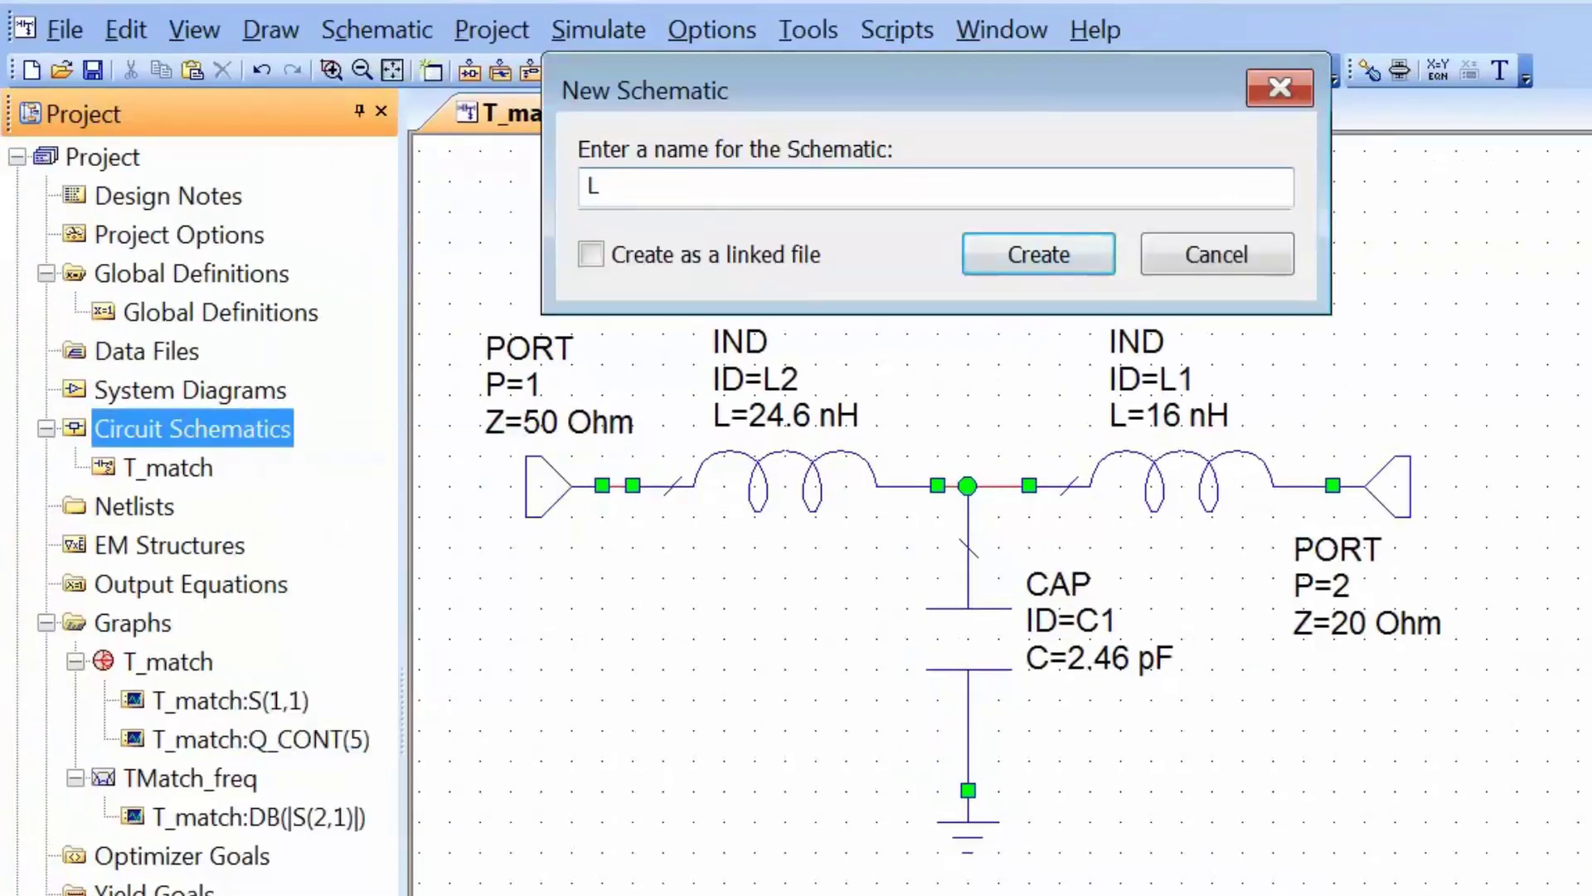
text(_match)
key(Return)
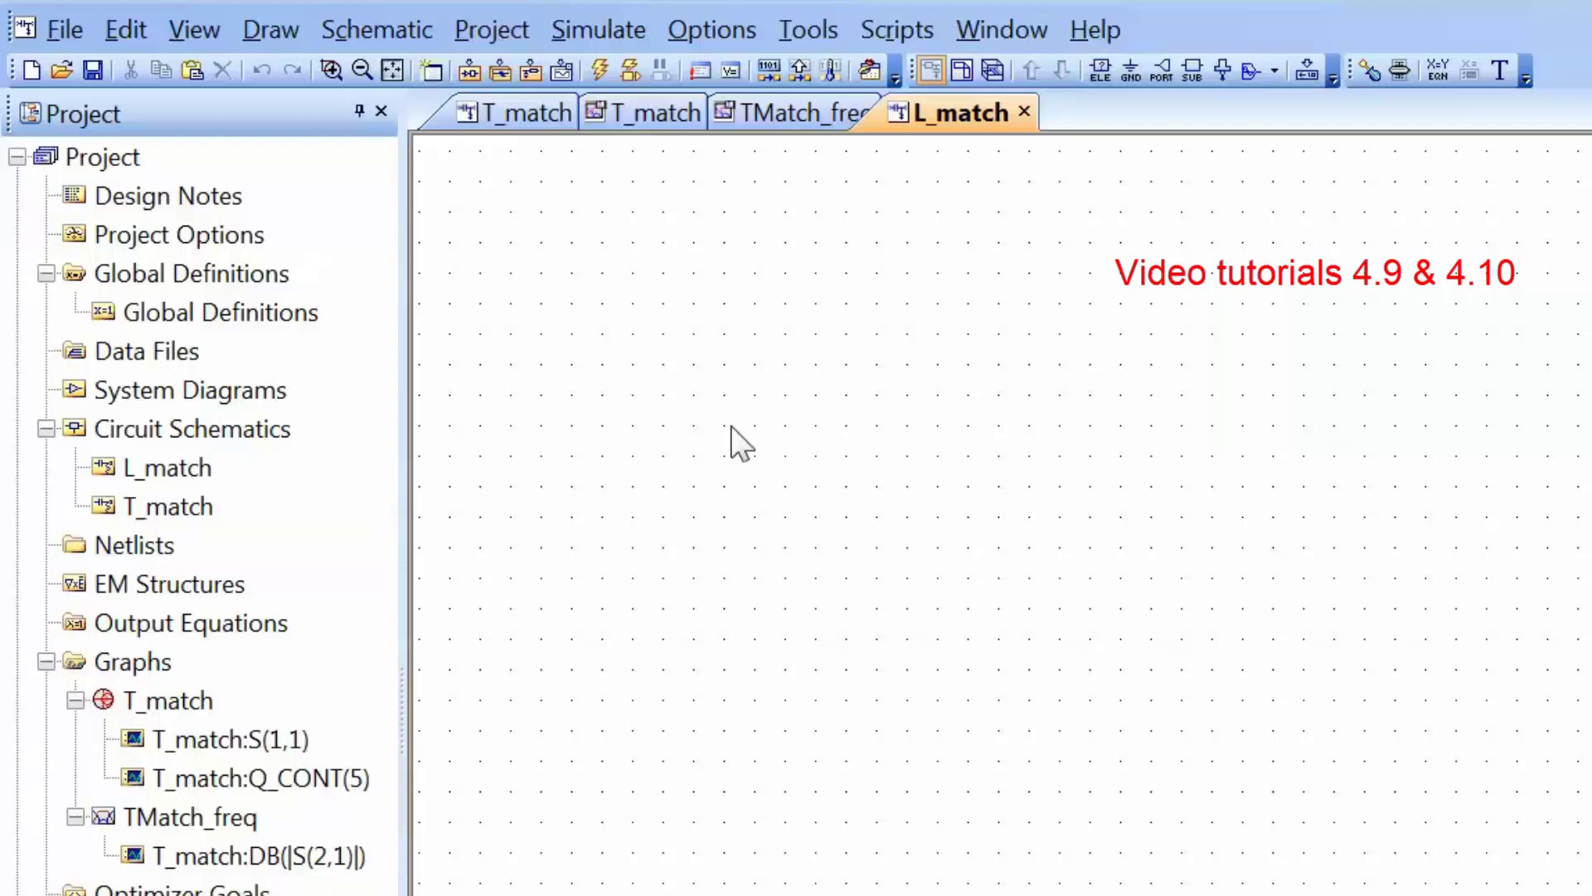
Place two ports facing each other in the L_match schematic and set the impedance of port 2 to 20 Ohm.
key(ctrl+p)
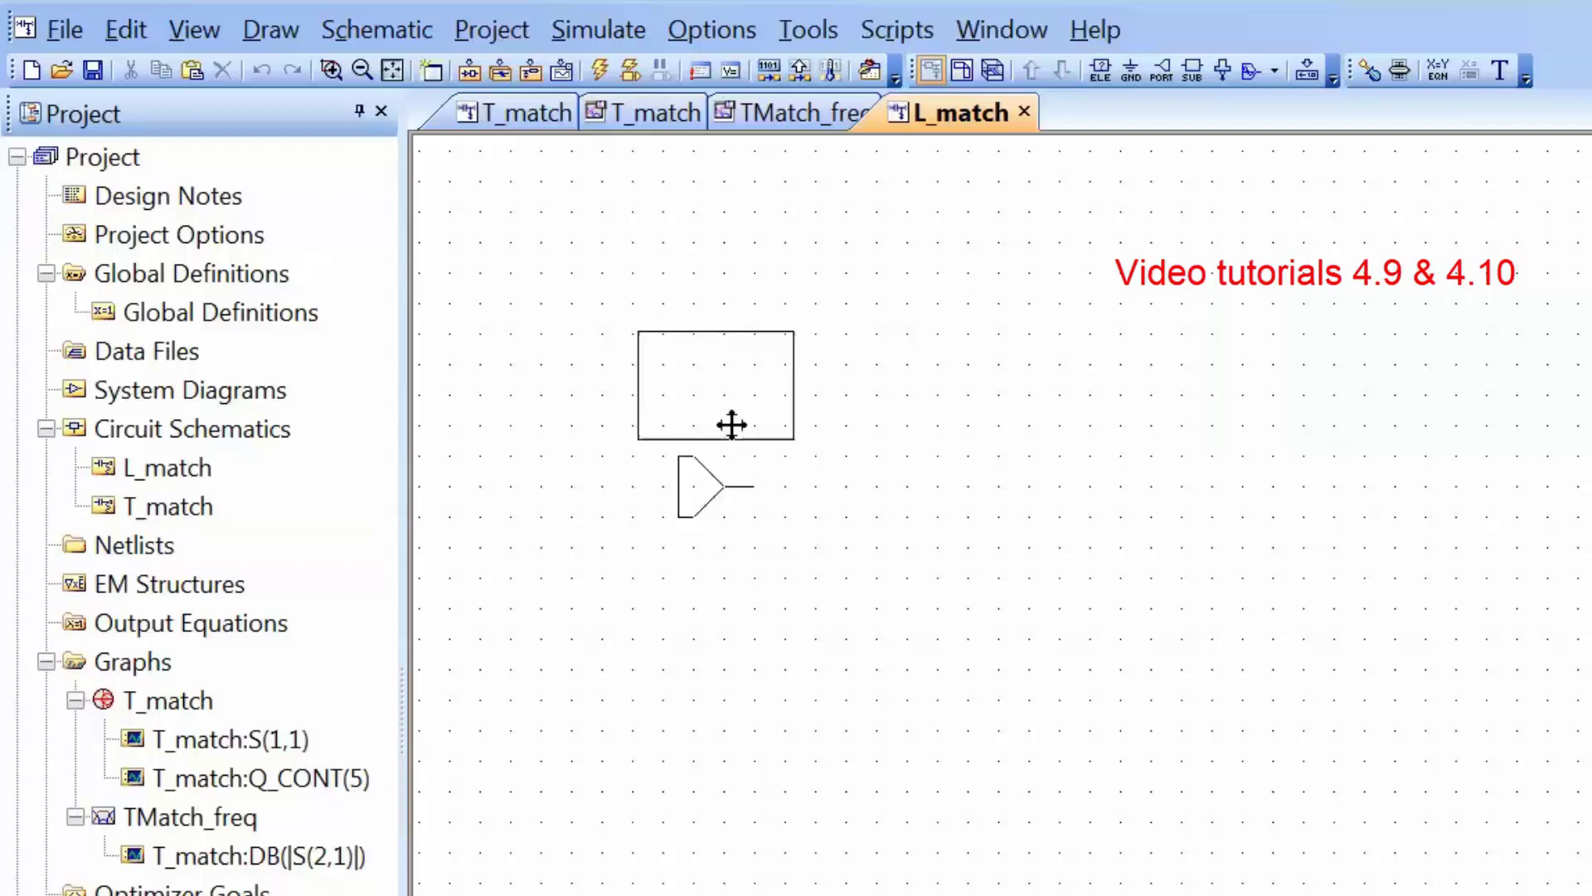
click(771, 406)
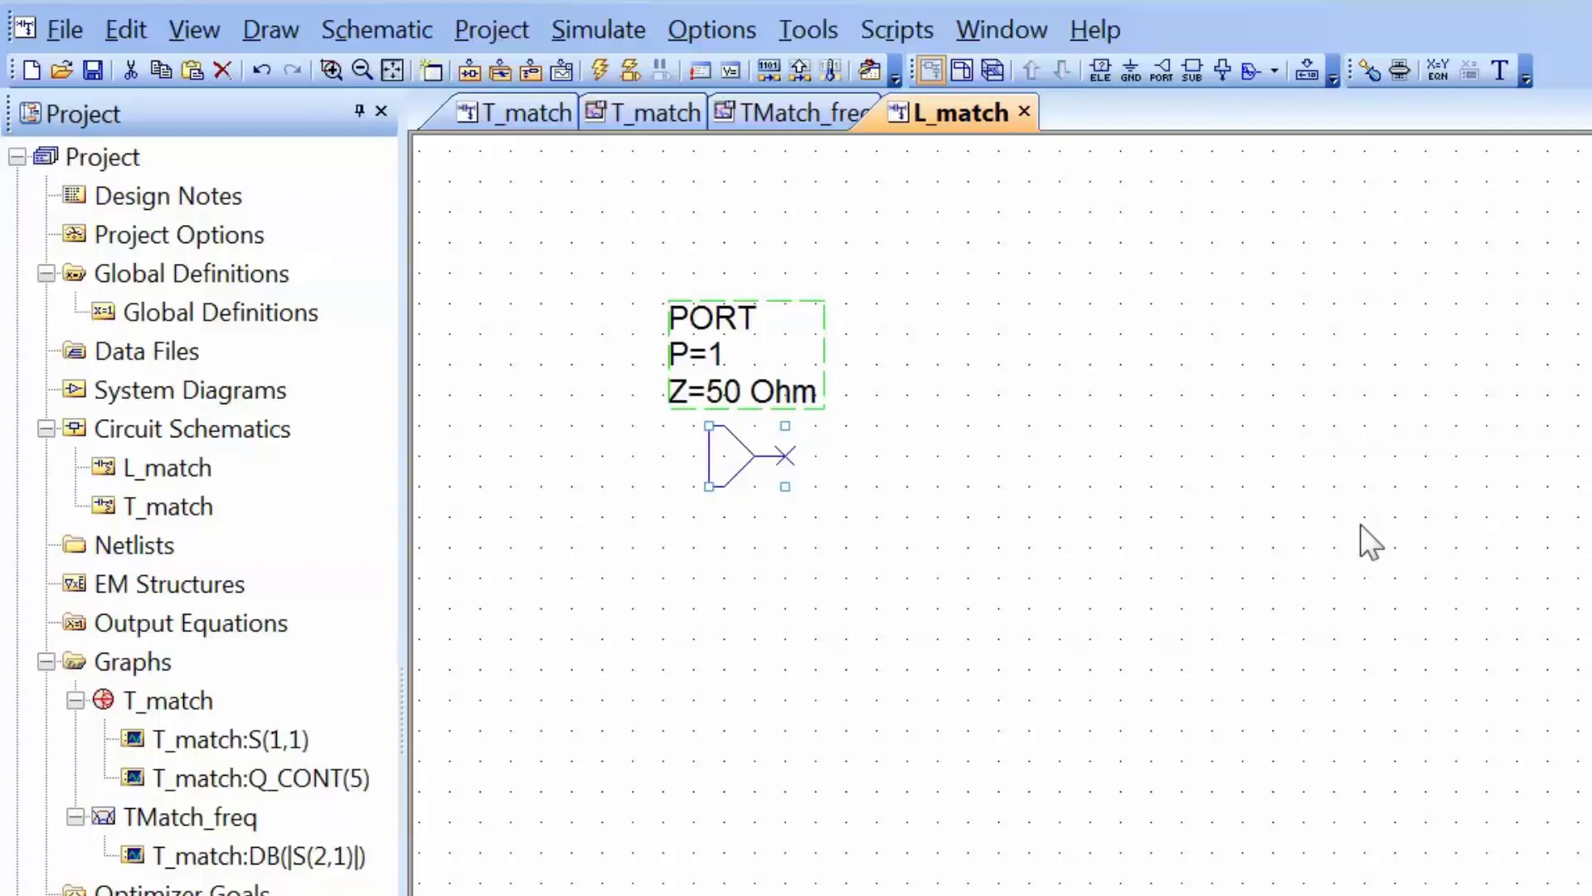
key(ctrl+p)
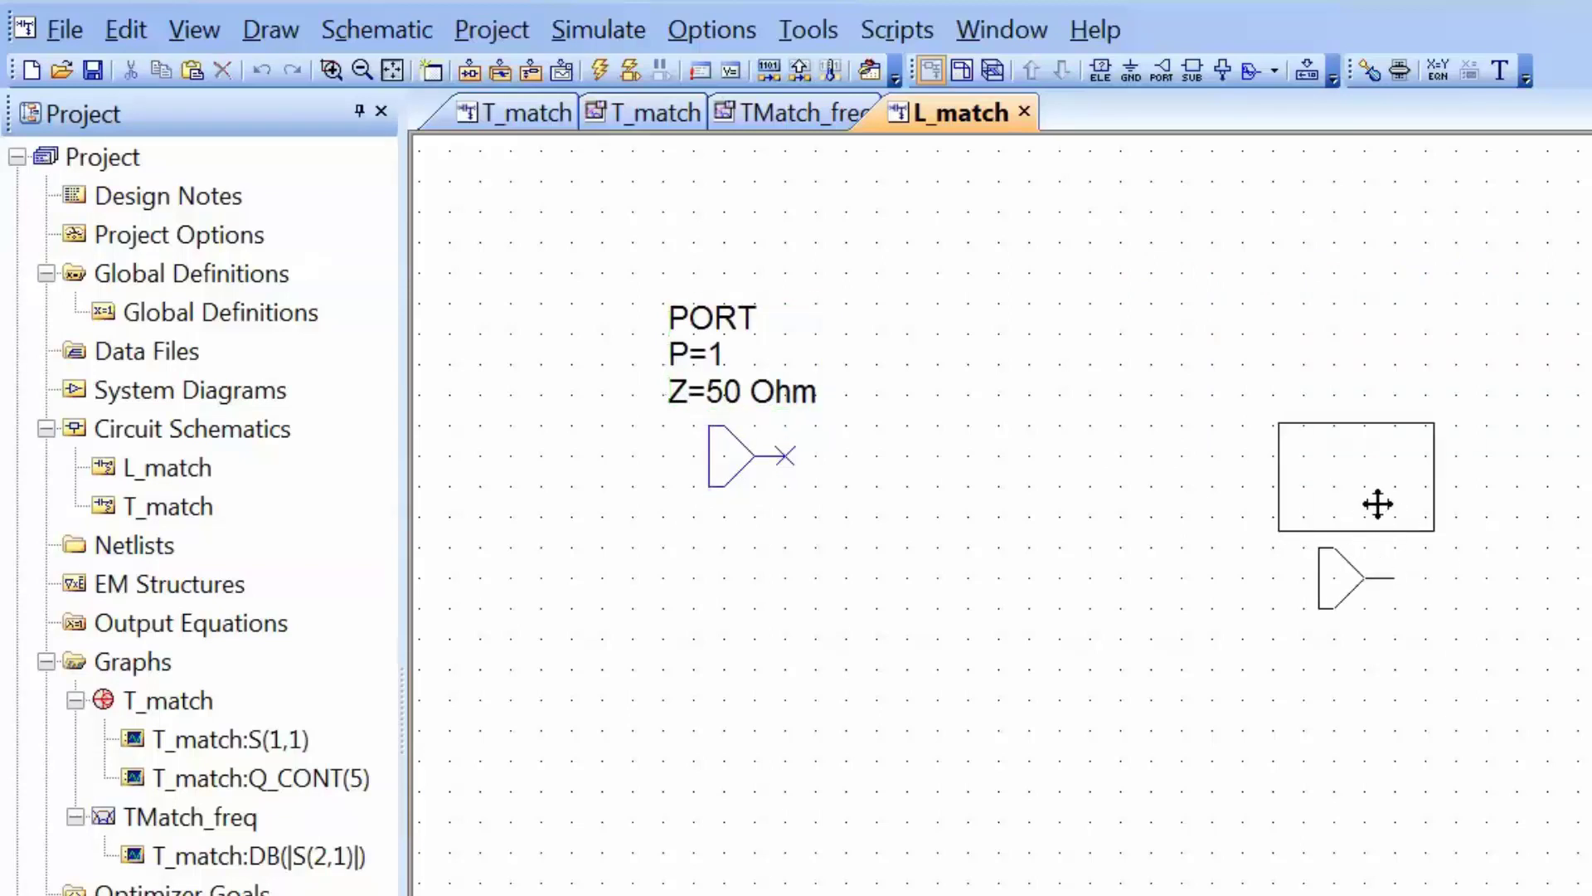
right_click(1376, 504)
right_click(1376, 505)
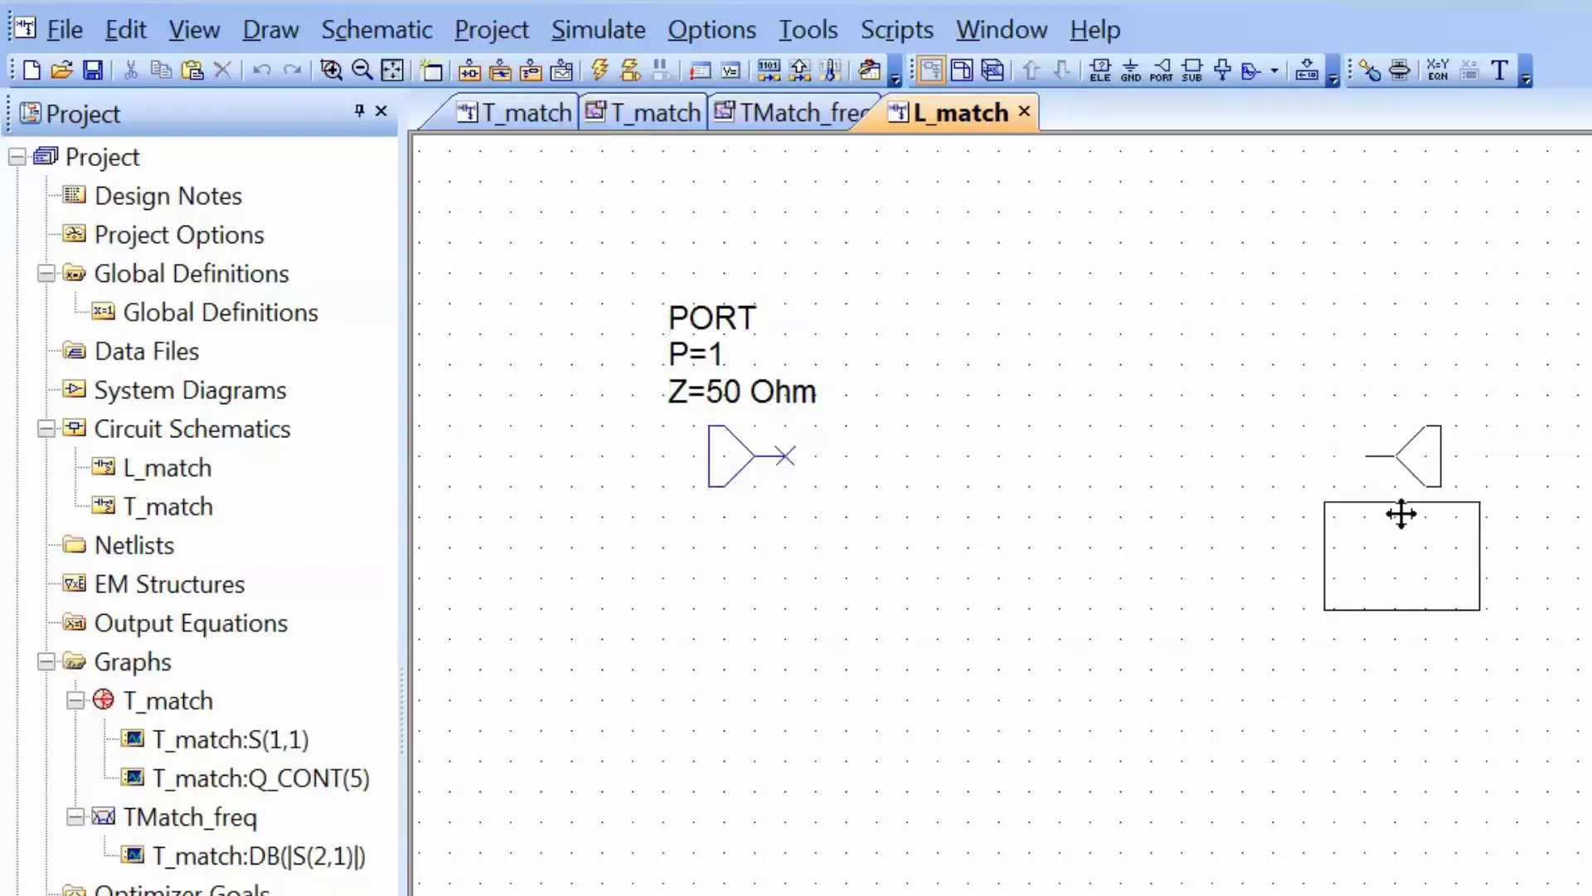
click(1402, 513)
double_click(1383, 594)
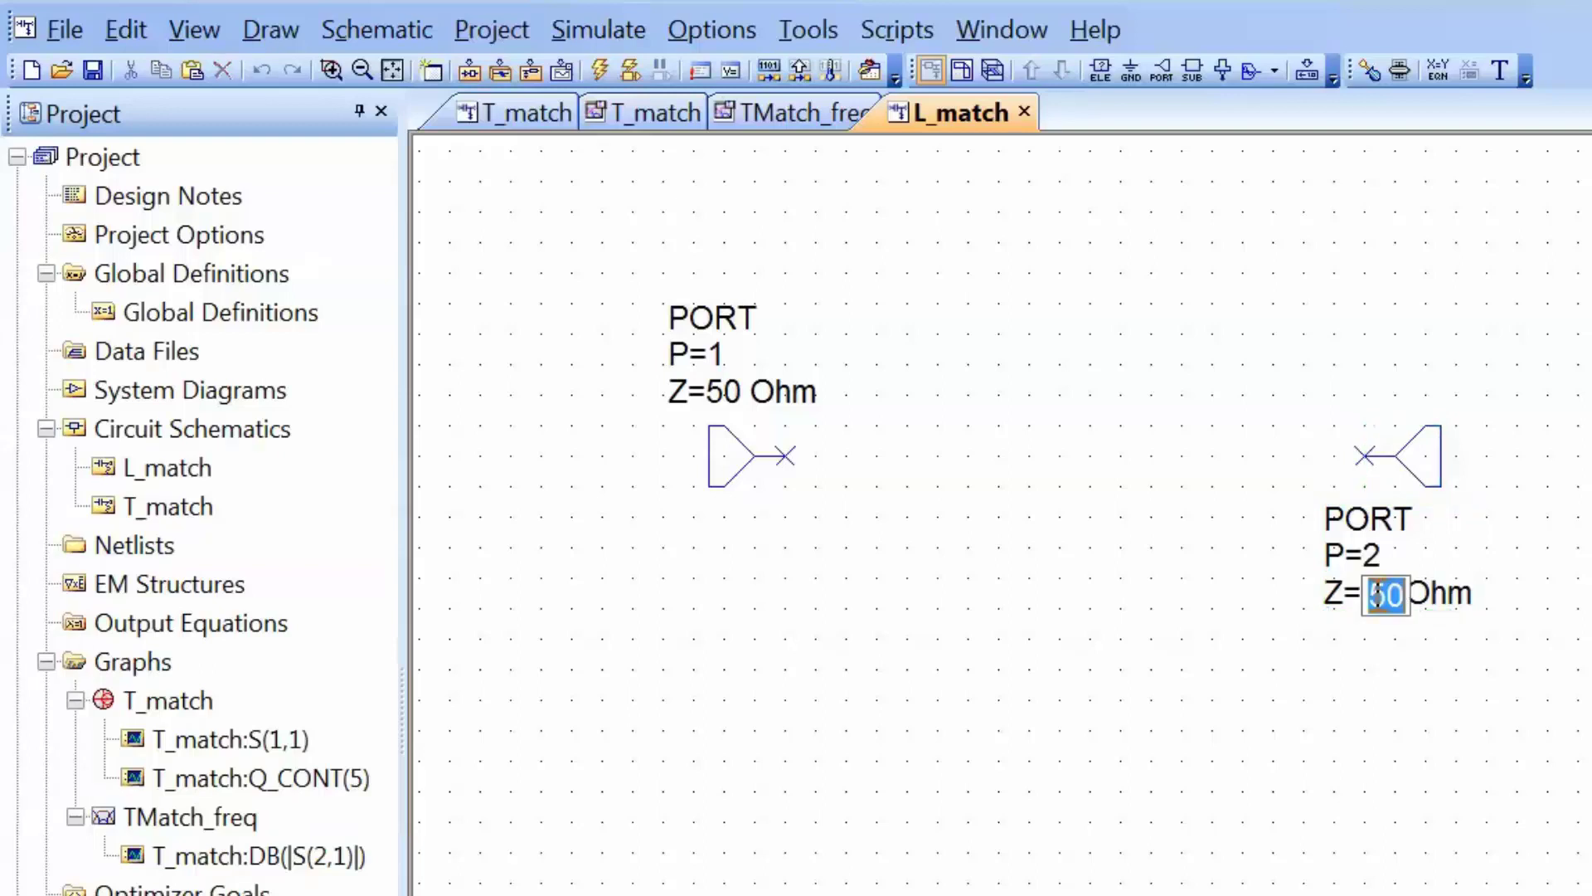
text(20)
click(1311, 678)
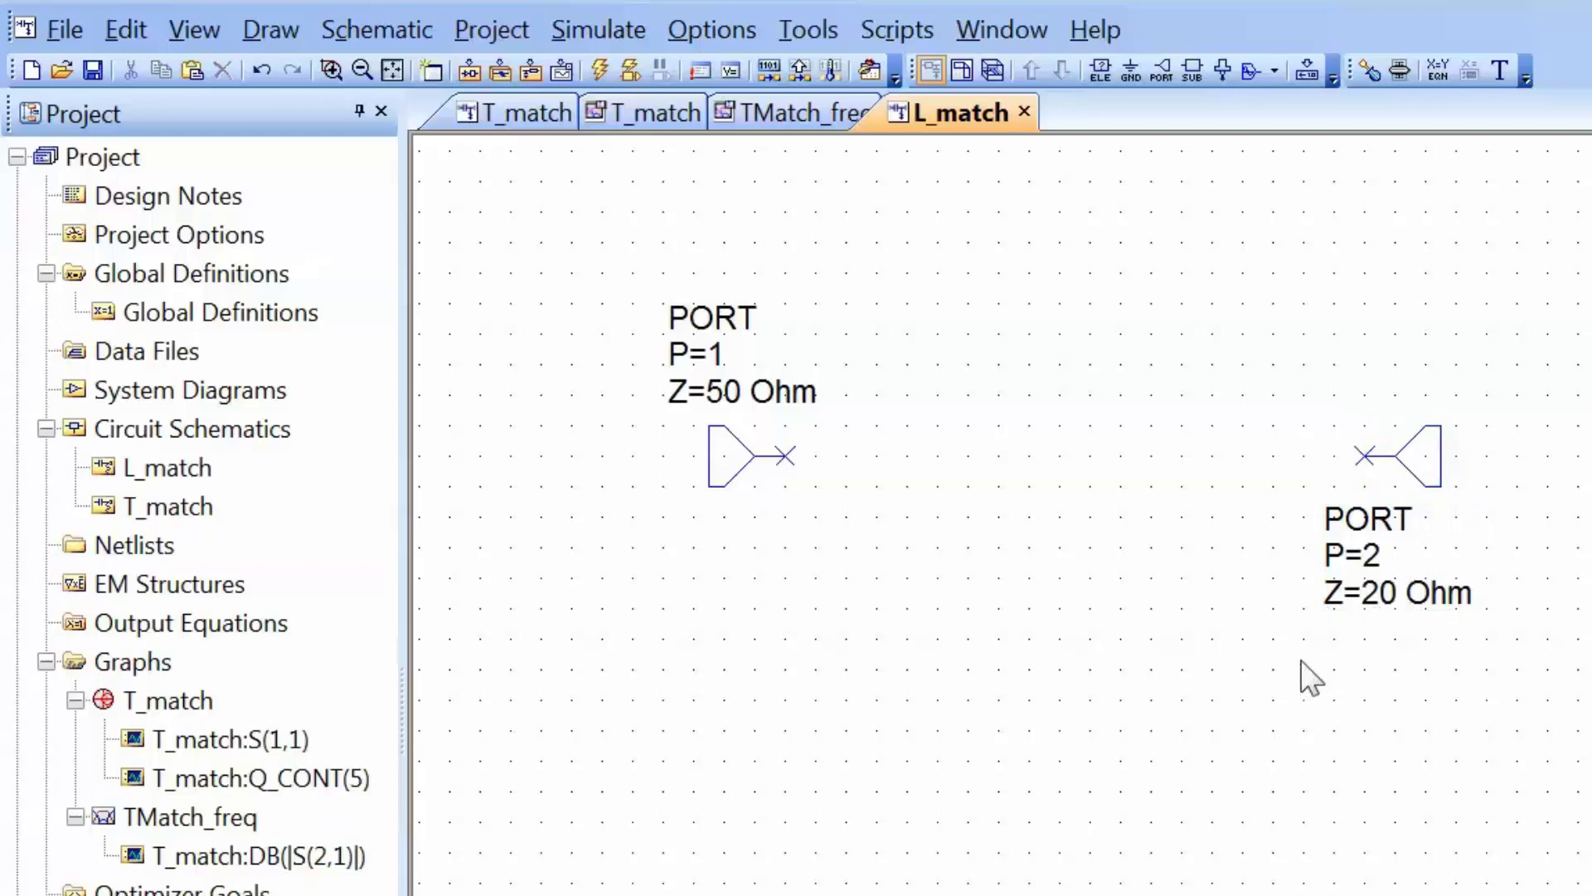
Add a vertical shunt capacitor (CAP) between the ports and a series inductor (IND) starting at its upper node.
key(ctrl+l)
text(ca)
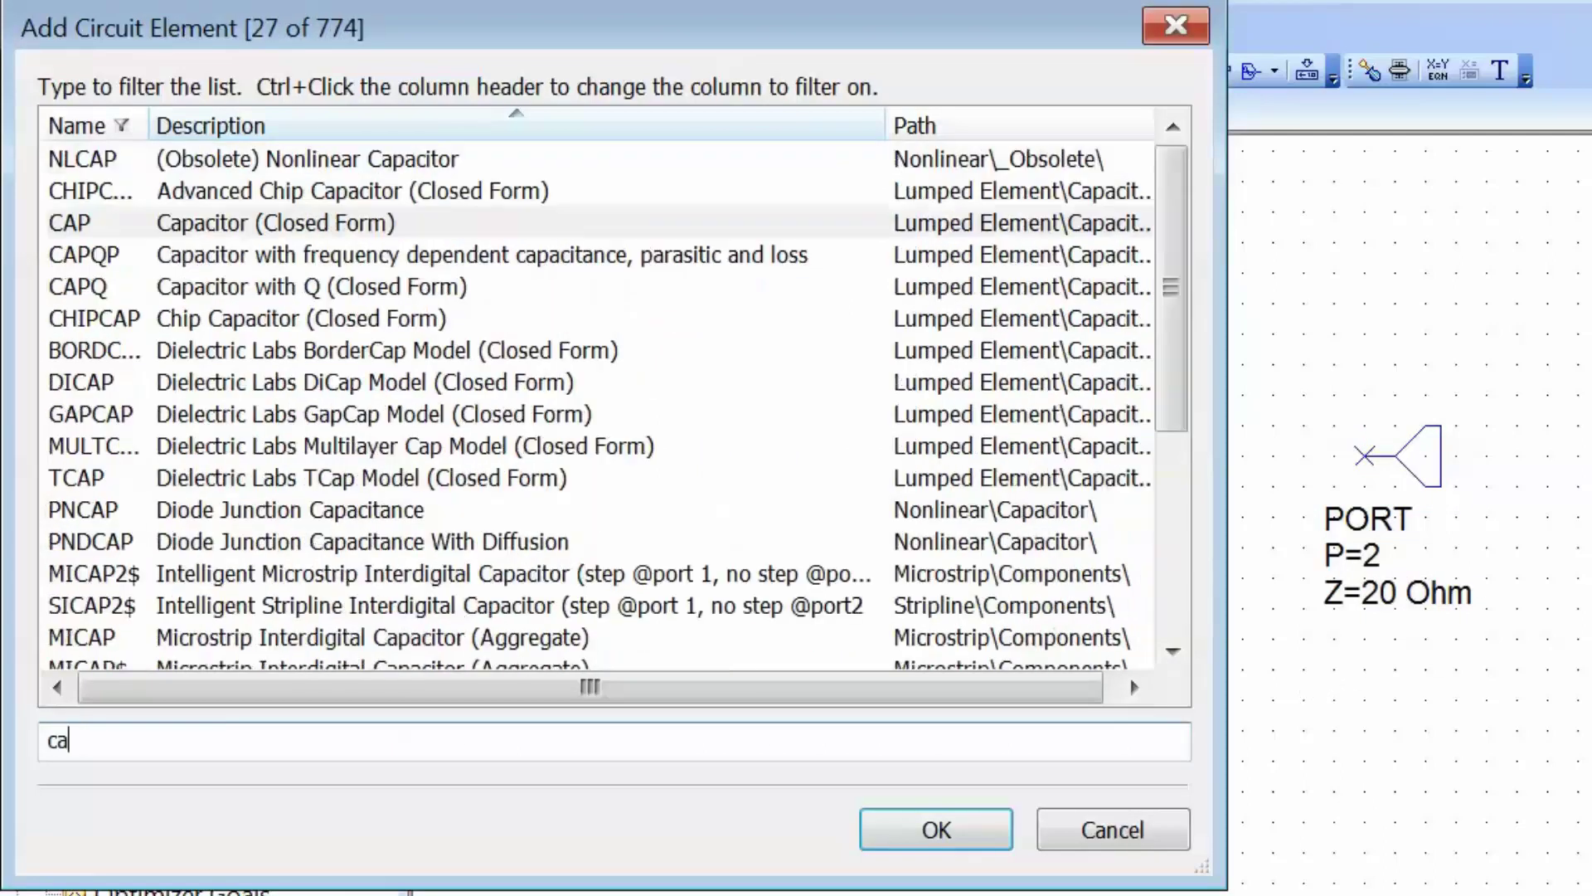
key(Return)
click(935, 605)
key(ctrl+l)
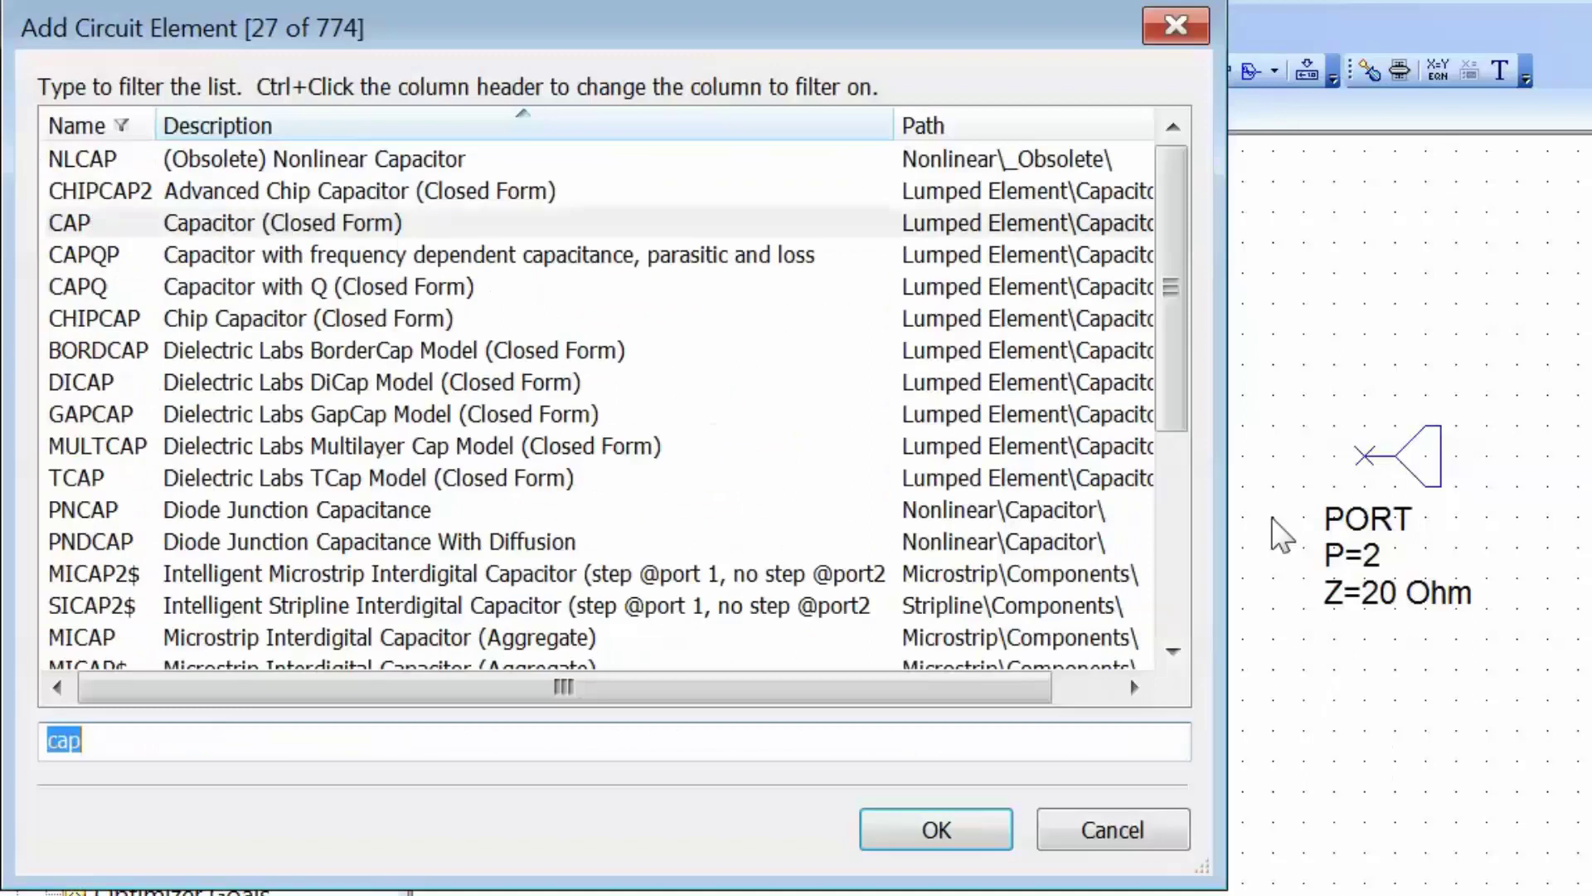
text(ind)
key(Return)
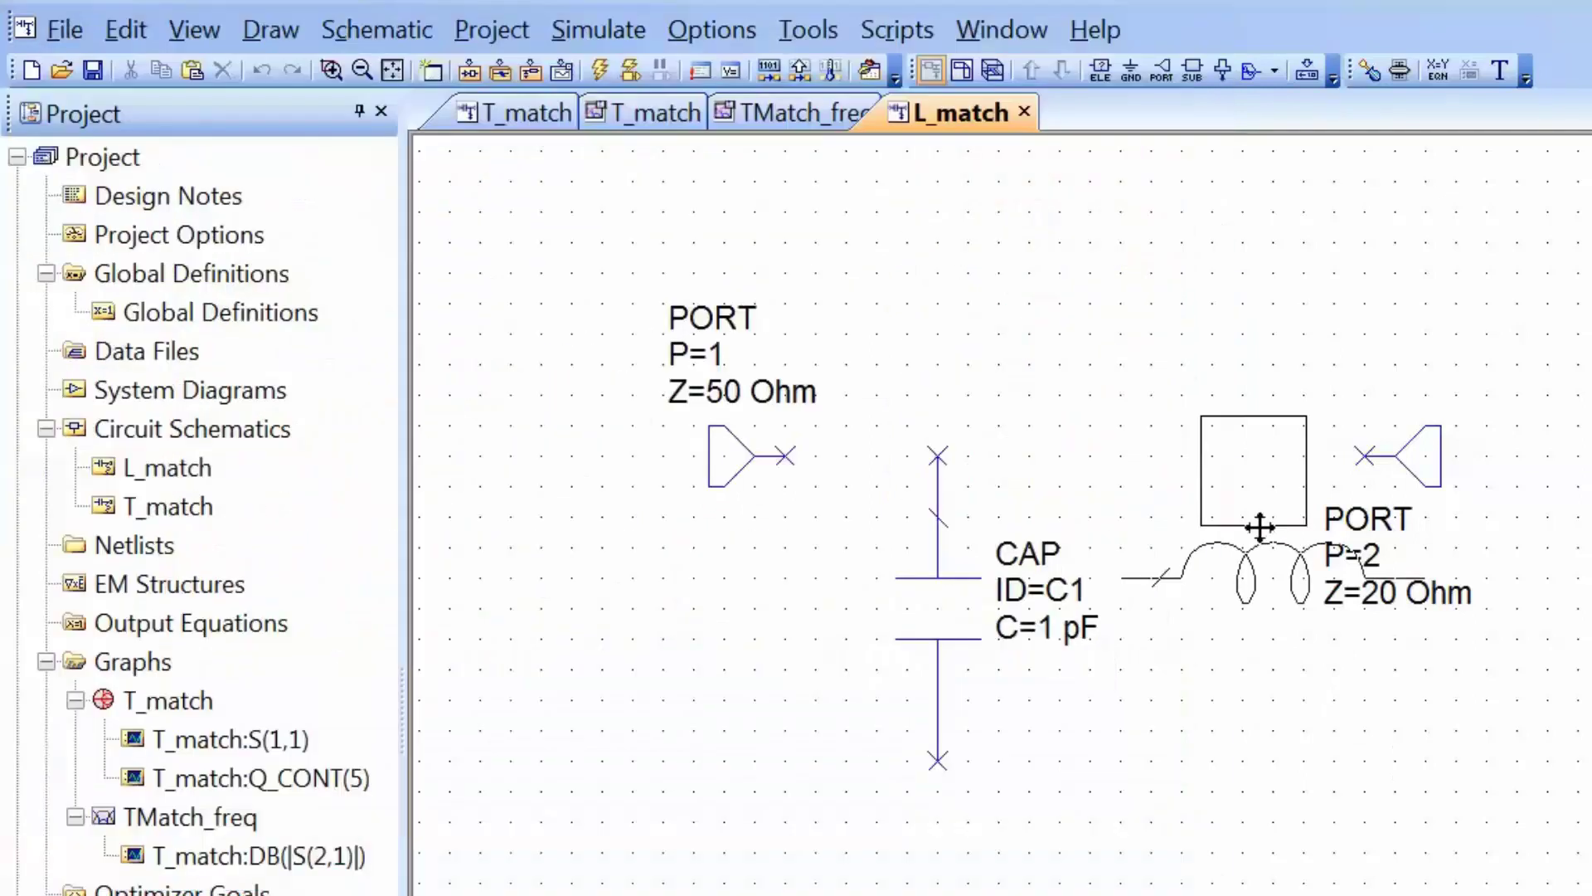
click(1018, 481)
Wire port 1 to the capacitor's upper node and the inductor to port 2, and ground the capacitor's lower end.
click(787, 455)
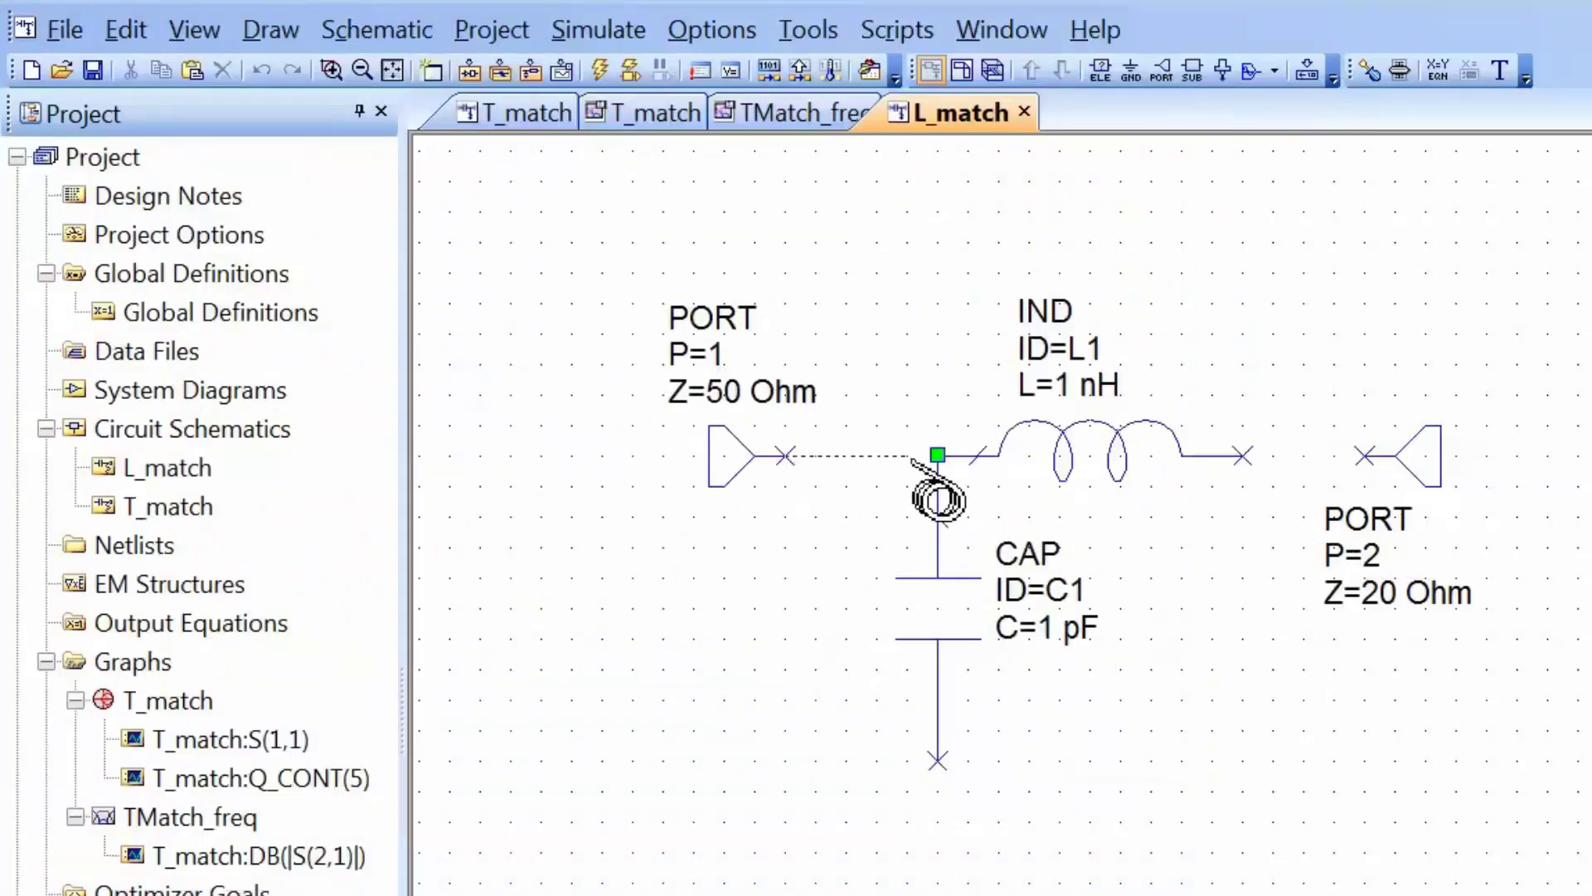
click(938, 455)
click(1242, 455)
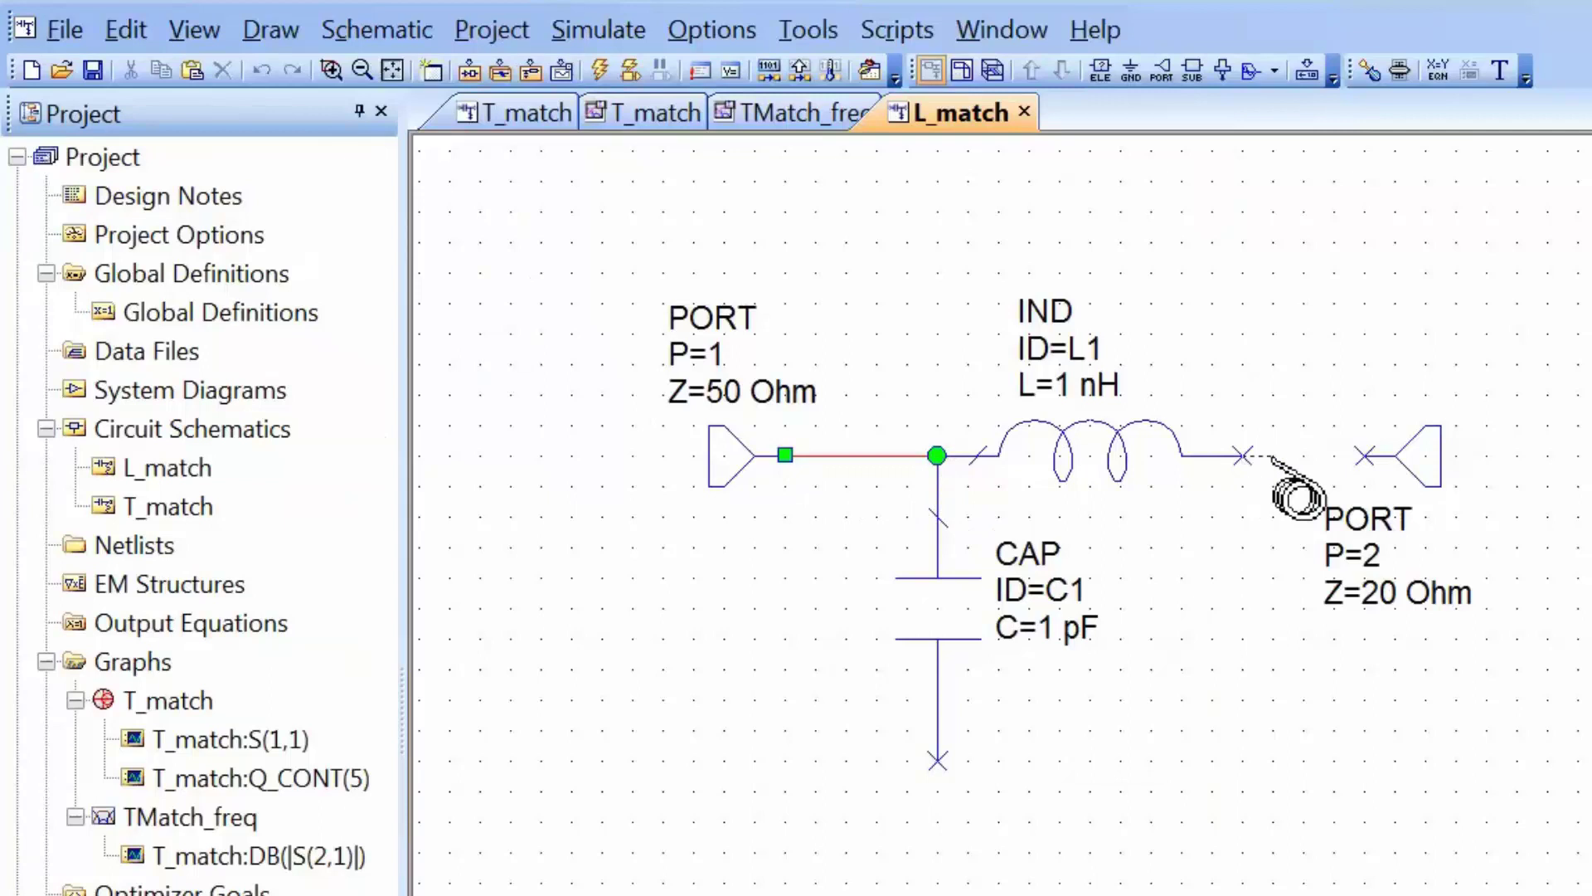
click(1363, 455)
key(ctrl+g)
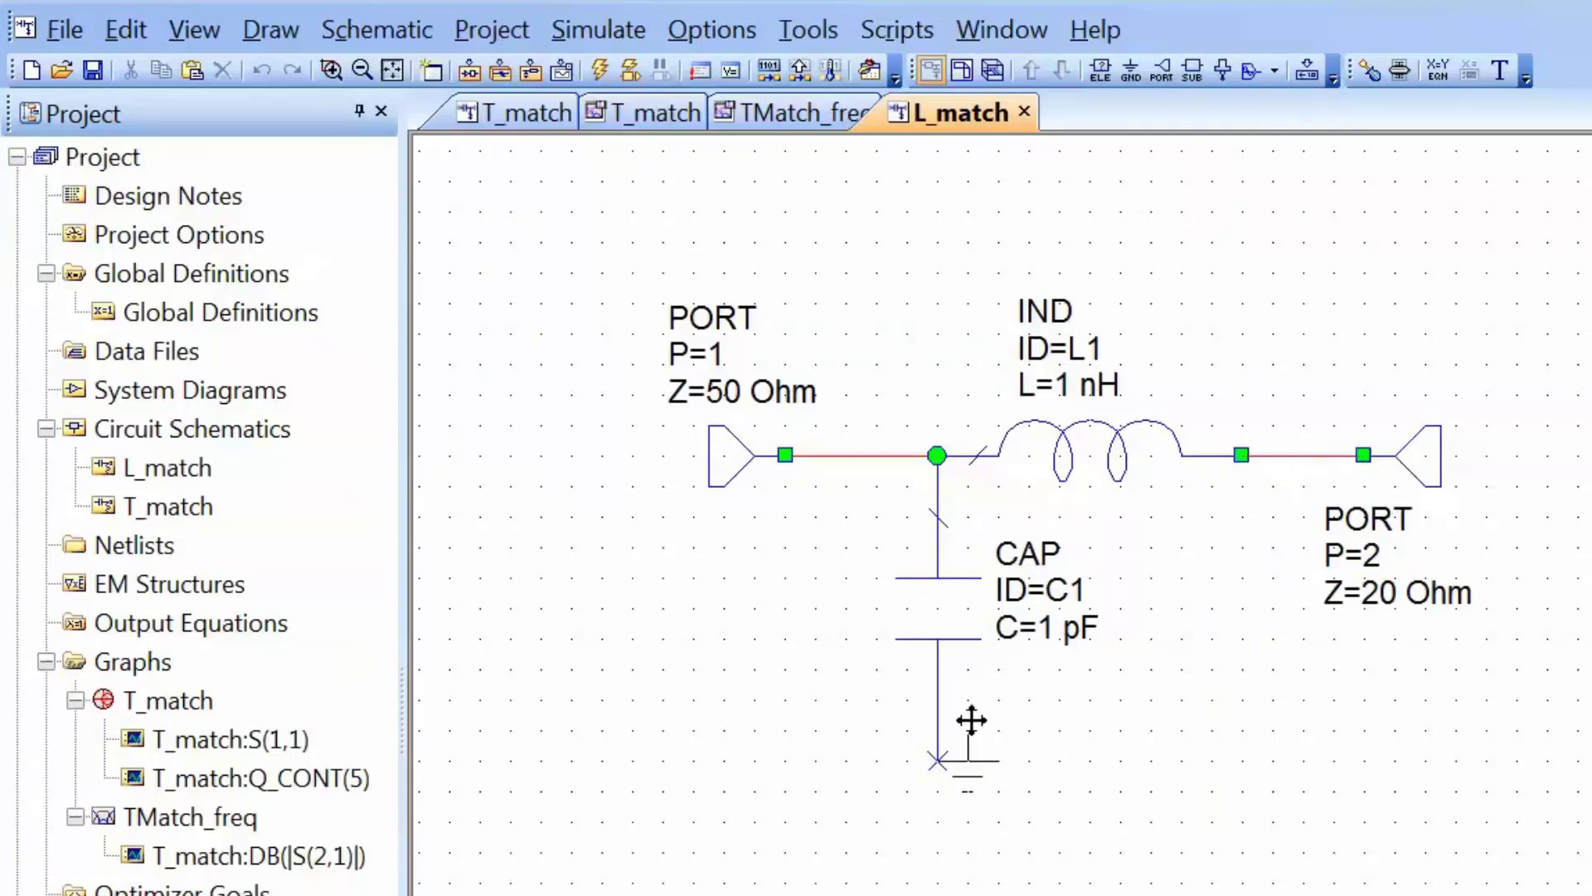
click(938, 760)
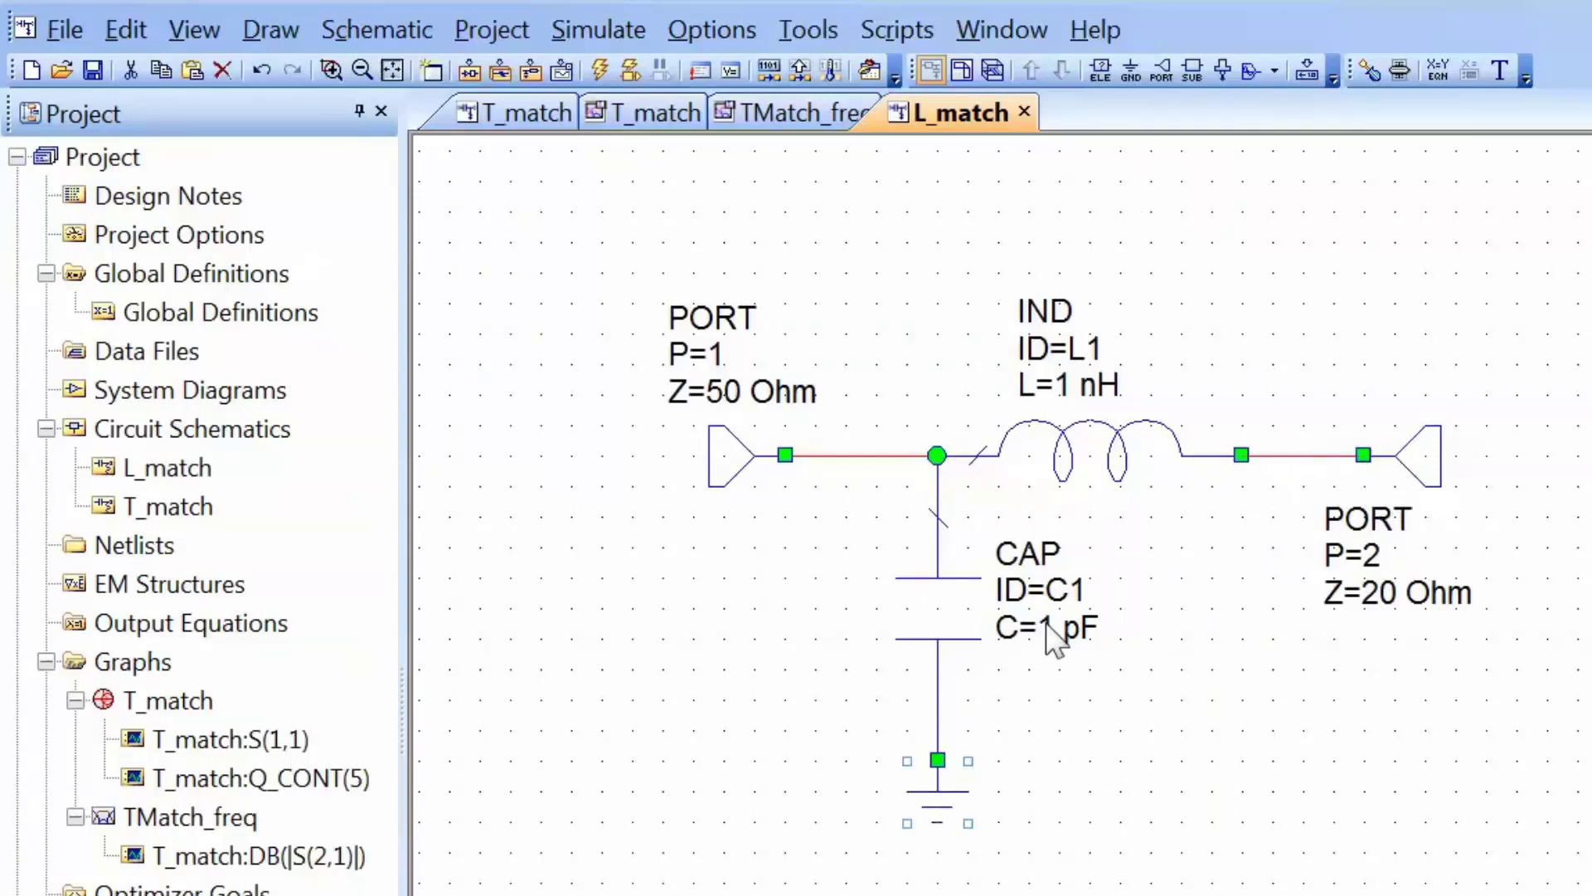
Set the L network's values to 3.9 pF for capacitor C1 and 3.9 nH for inductor L1.
double_click(1047, 630)
text(3.9)
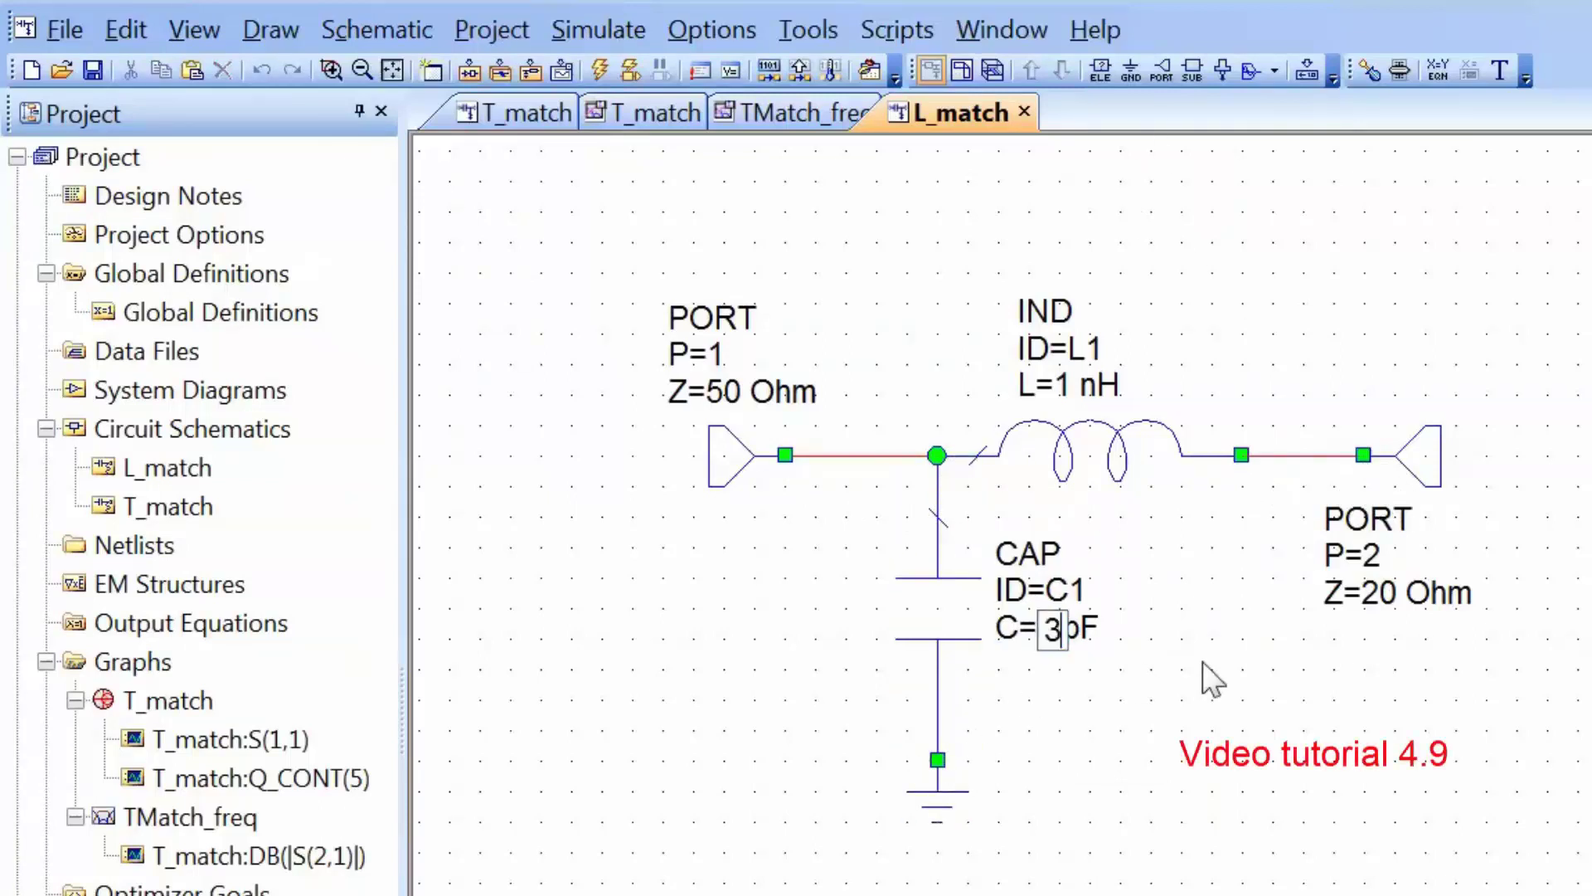
click(1191, 639)
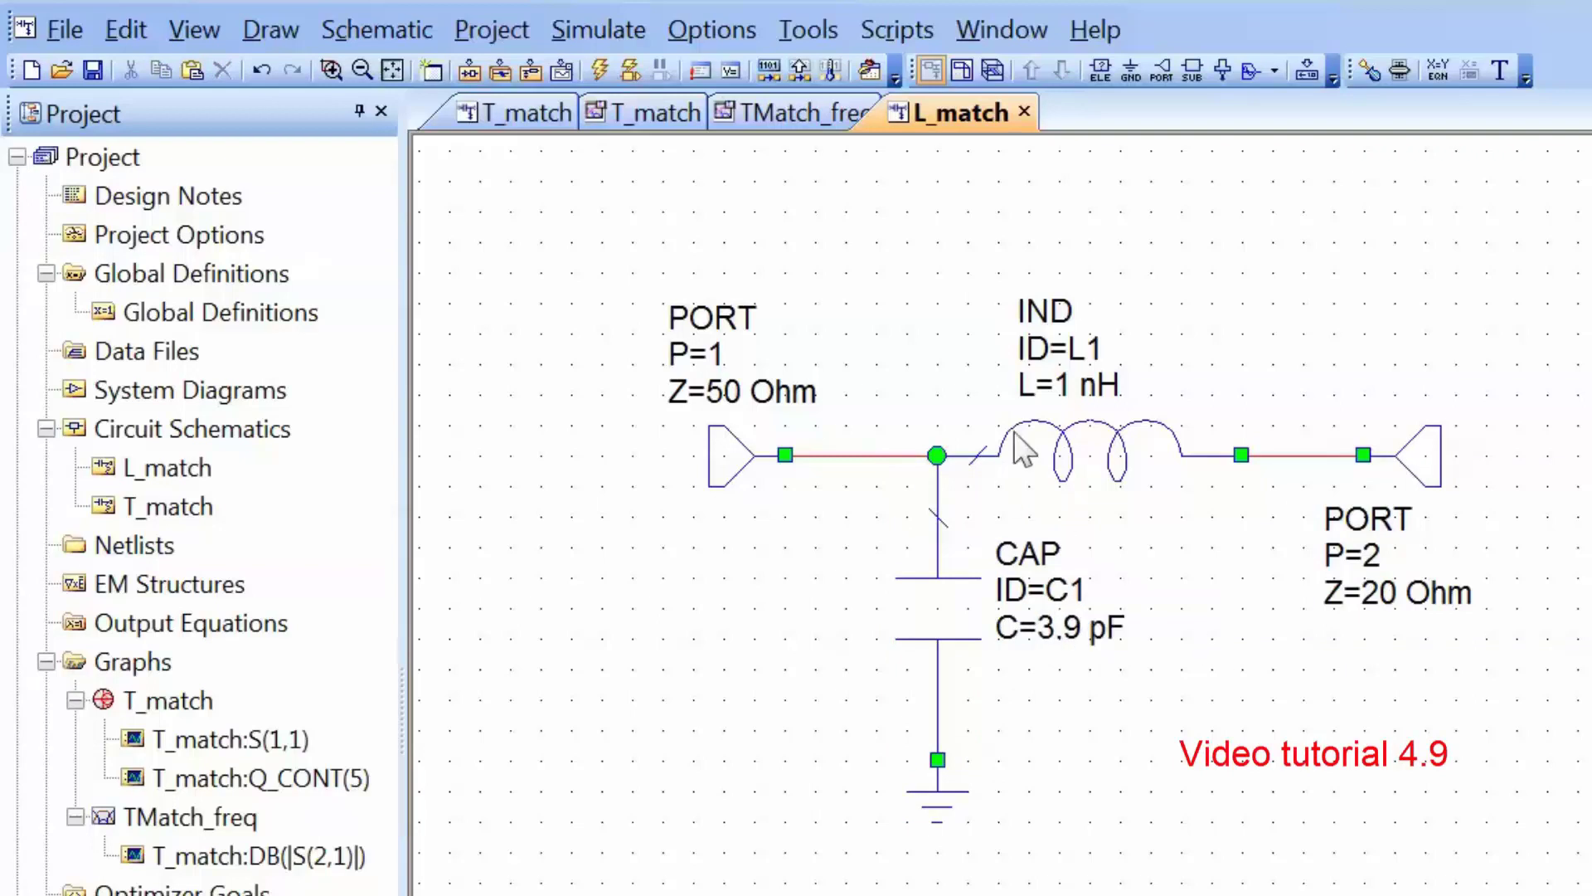
double_click(1070, 386)
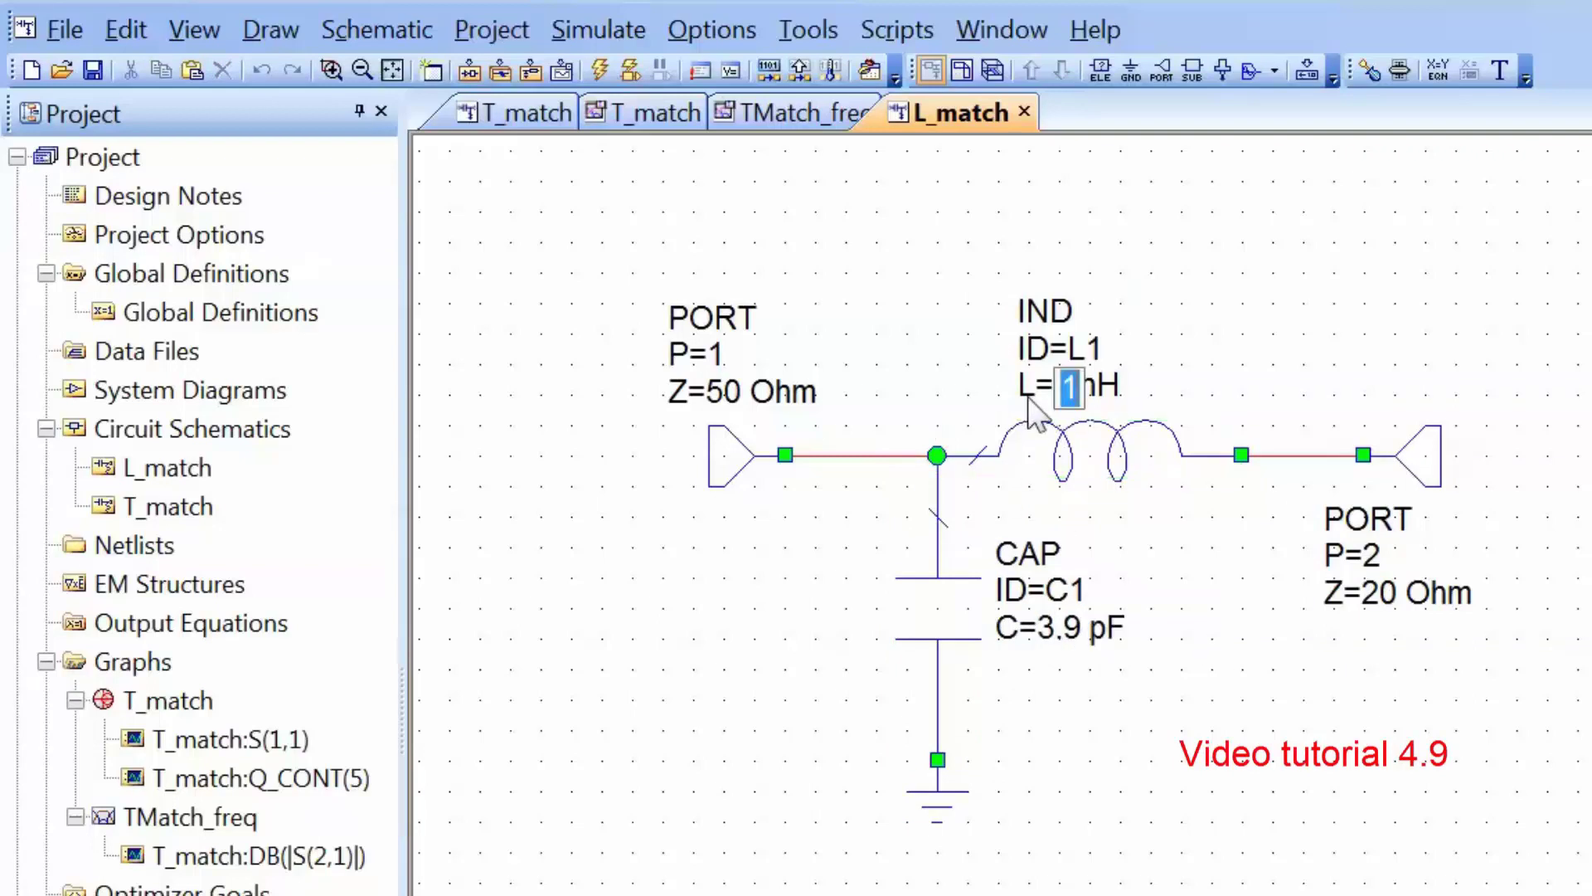
text(3.9)
key(Return)
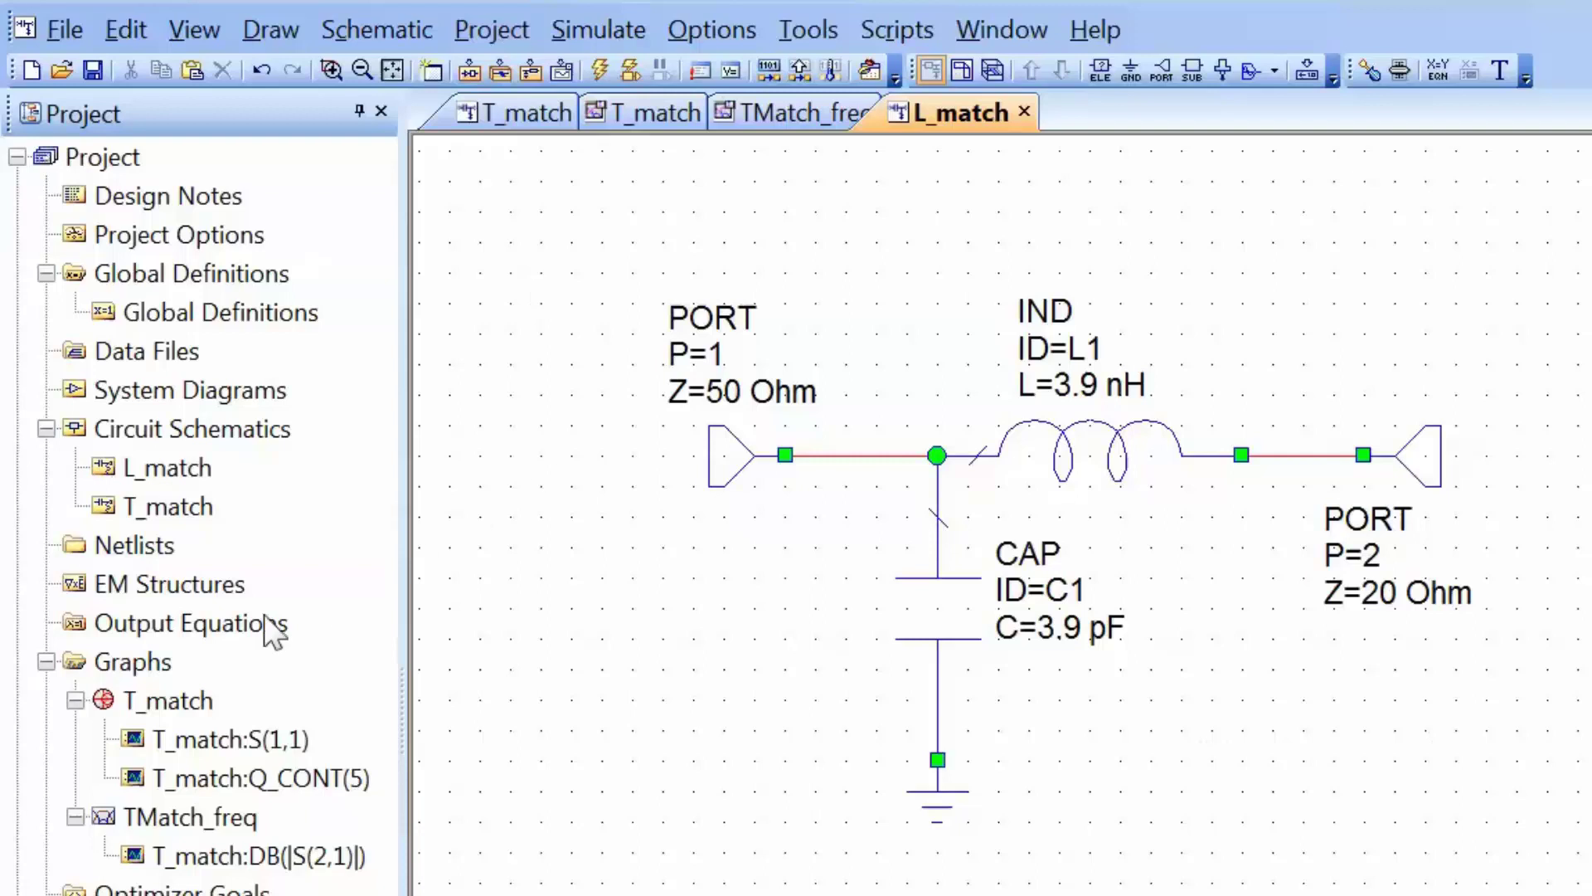
Add an S(1,1) port-parameter measurement with L_match as data source to the T_match Smith chart.
click(195, 709)
double_click(194, 707)
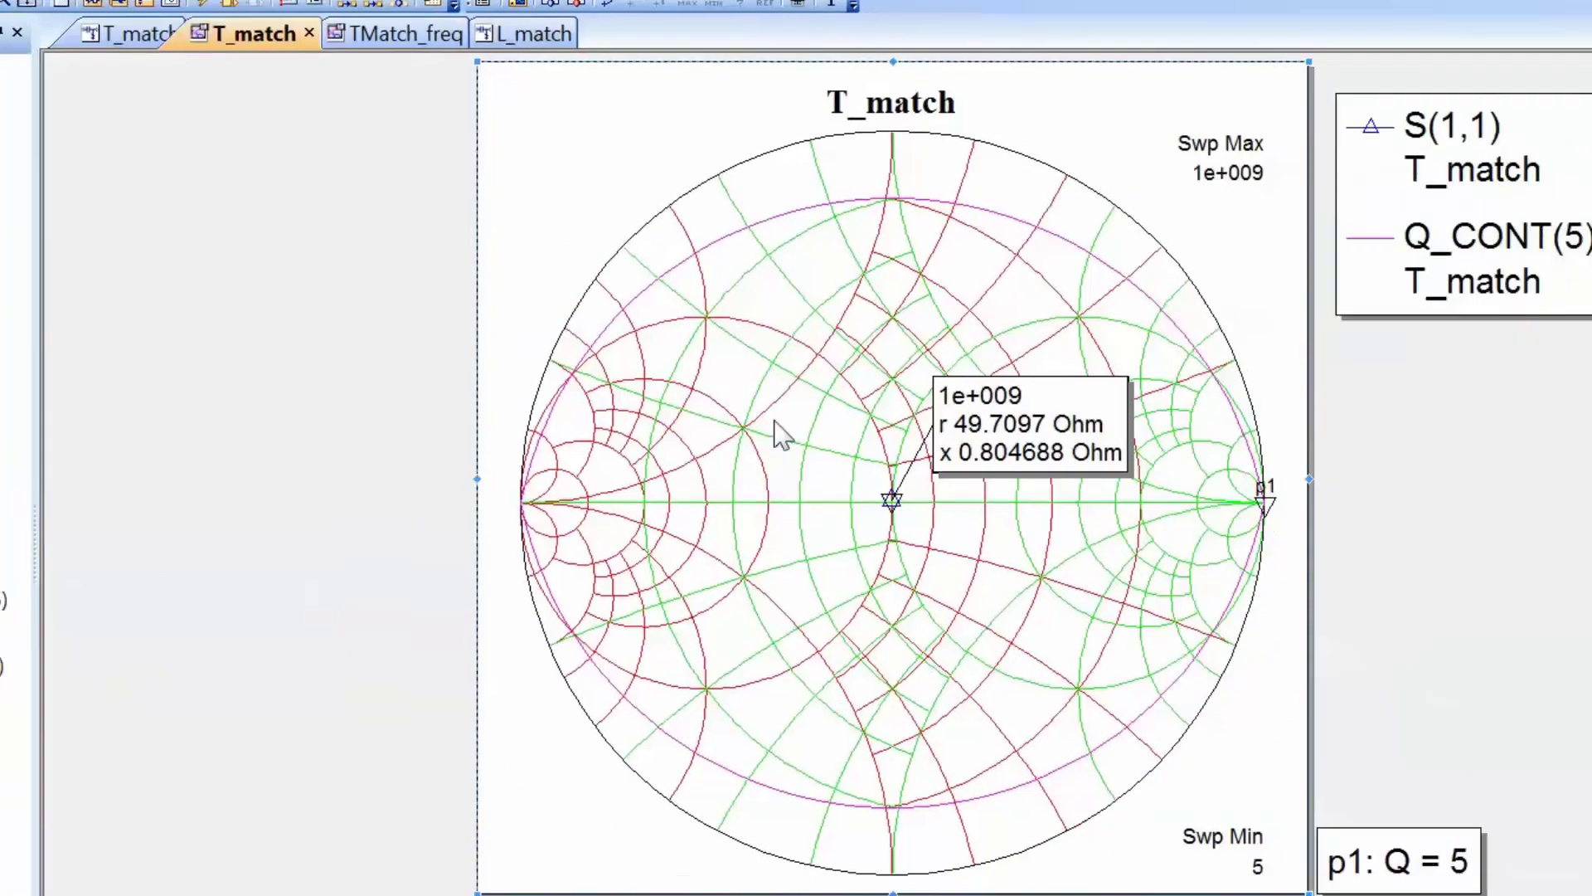
right_click(780, 352)
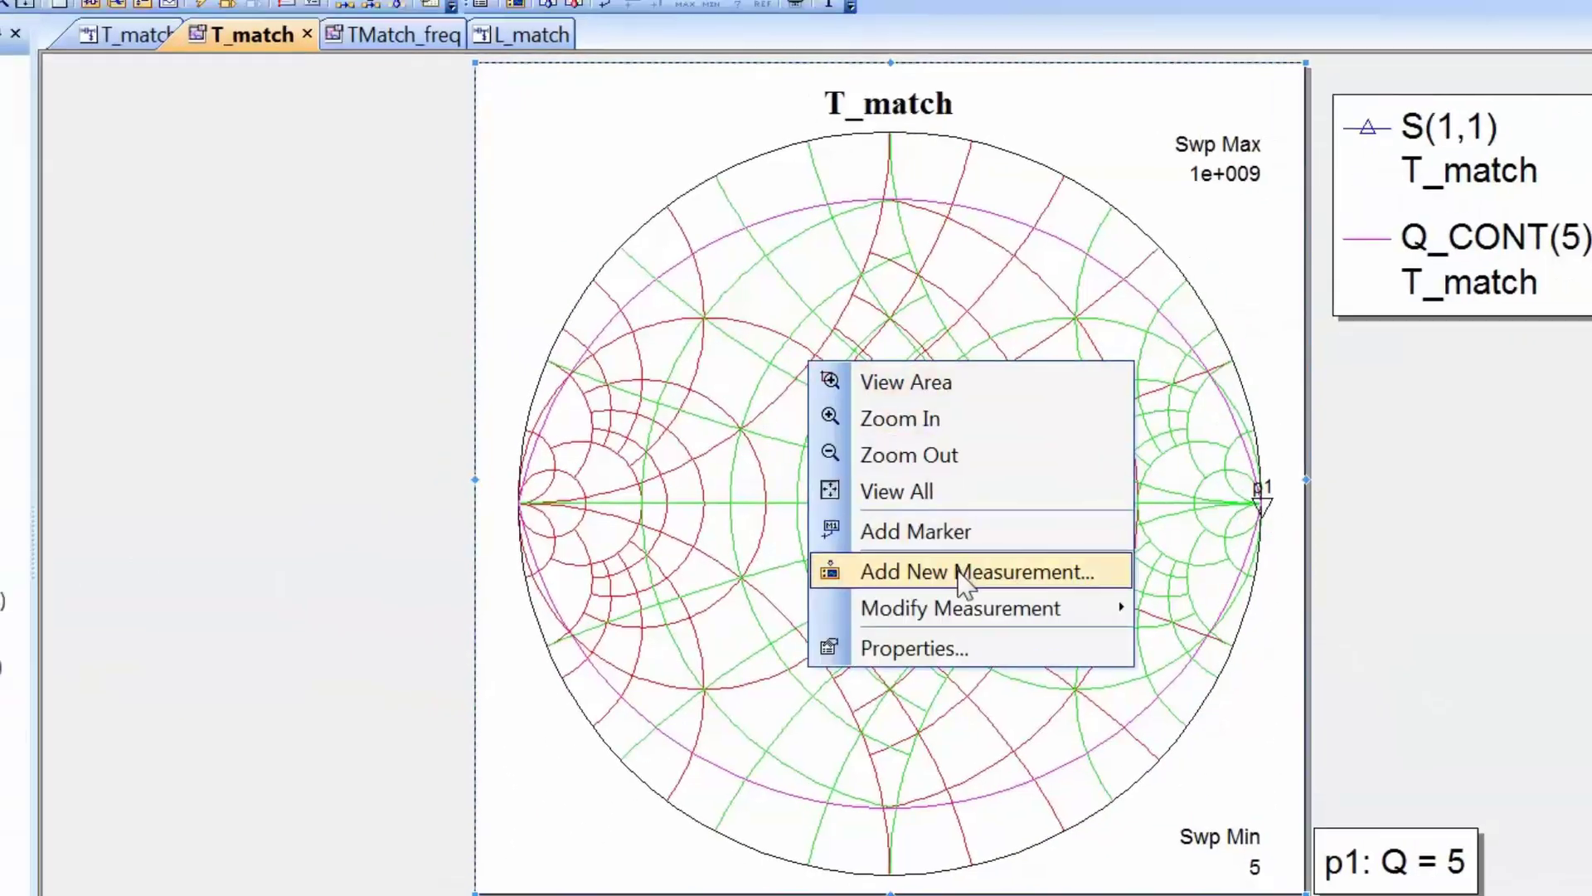
click(964, 572)
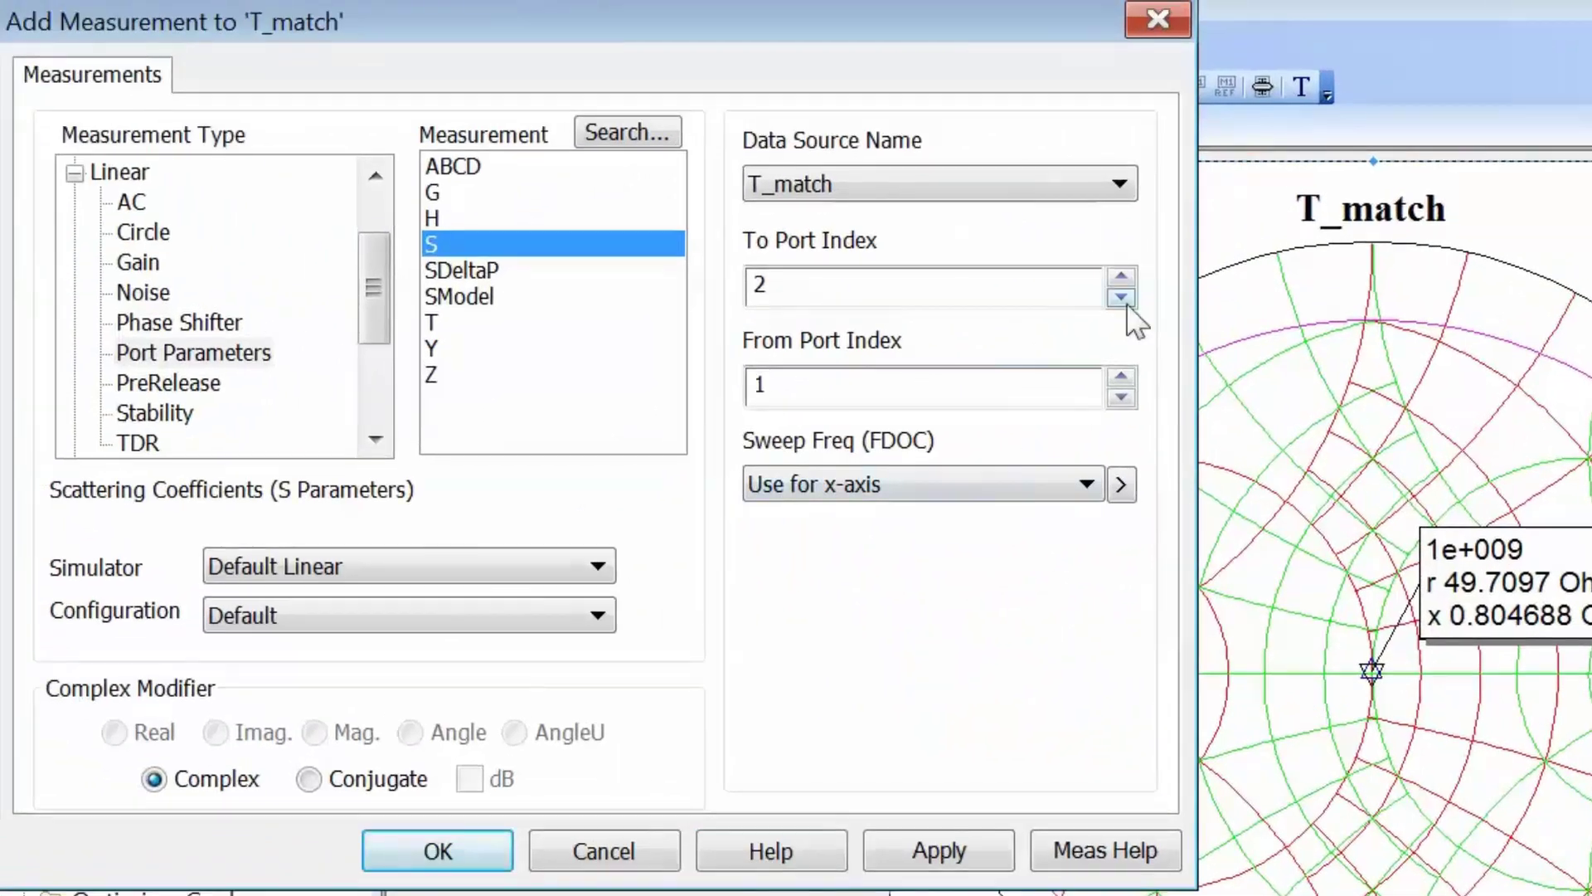
click(1123, 299)
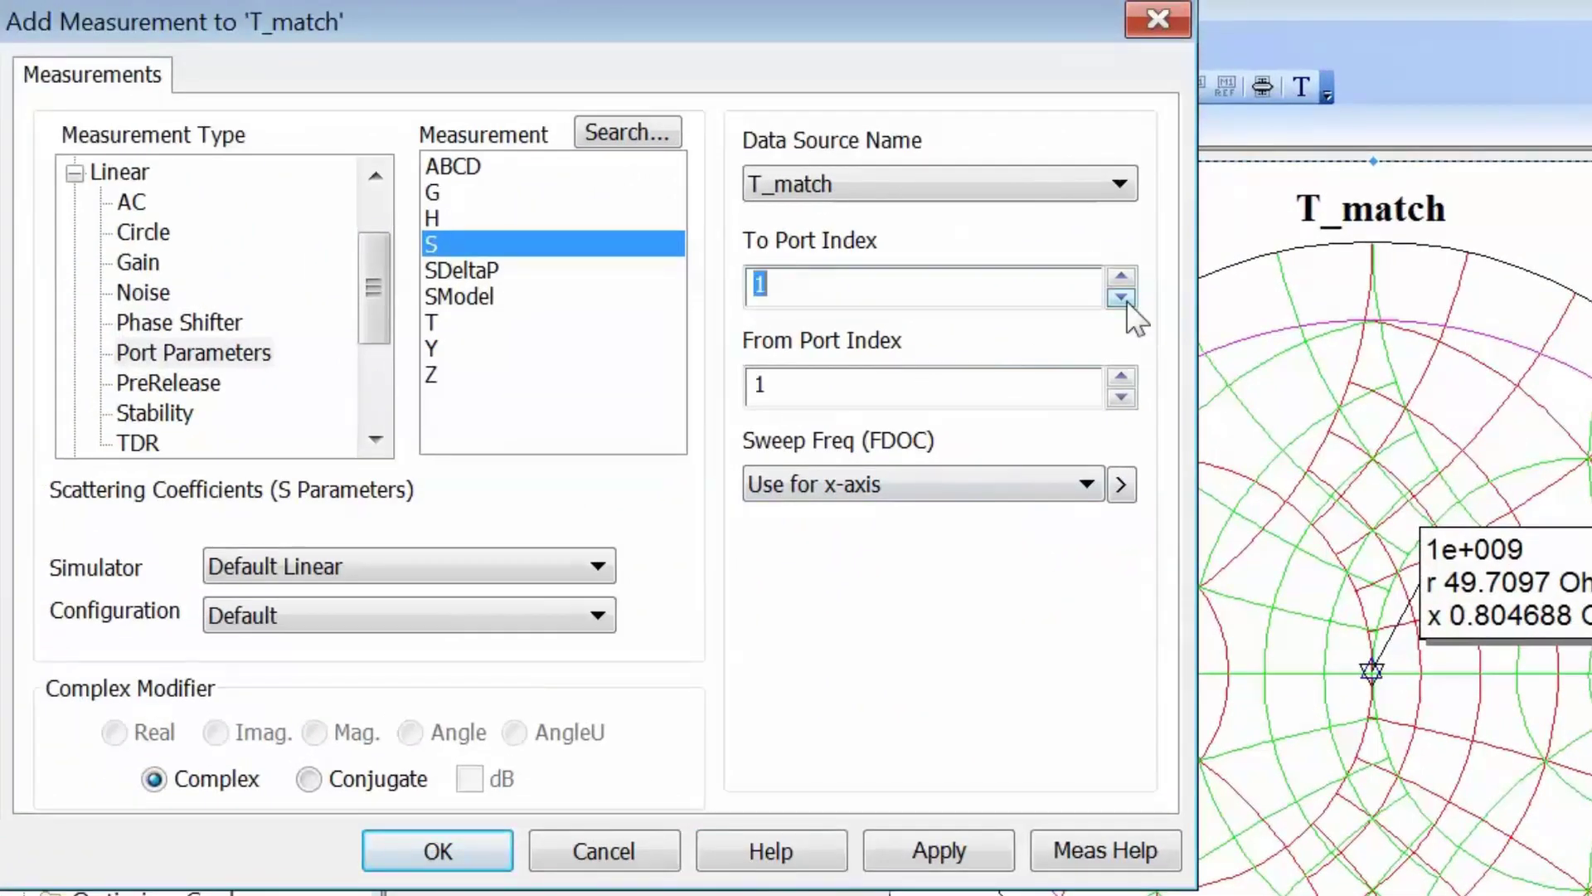
click(1120, 184)
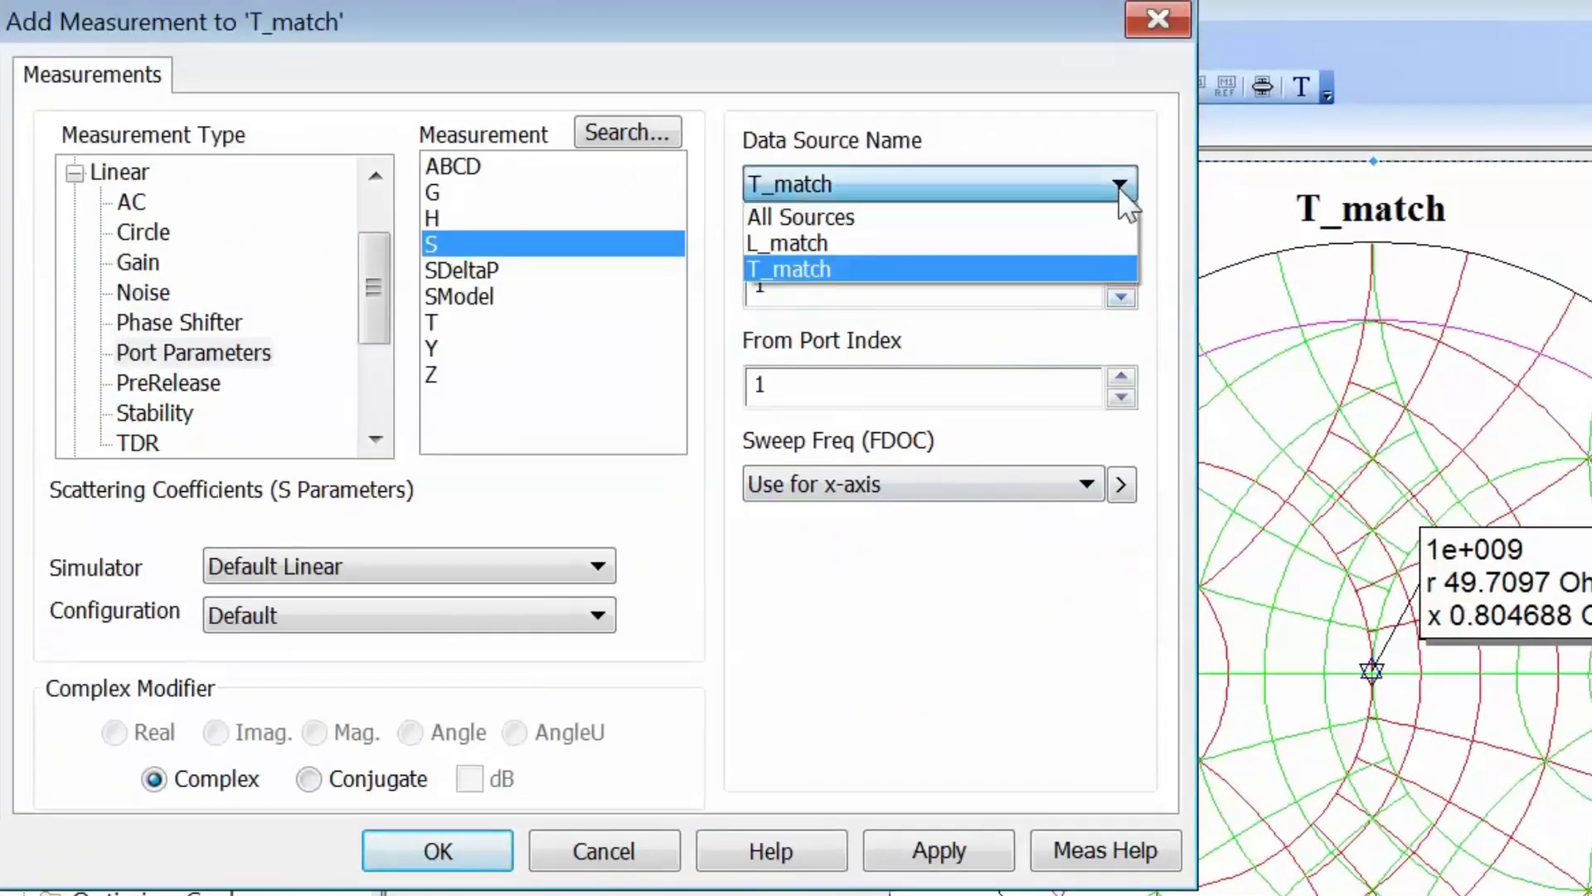
click(965, 234)
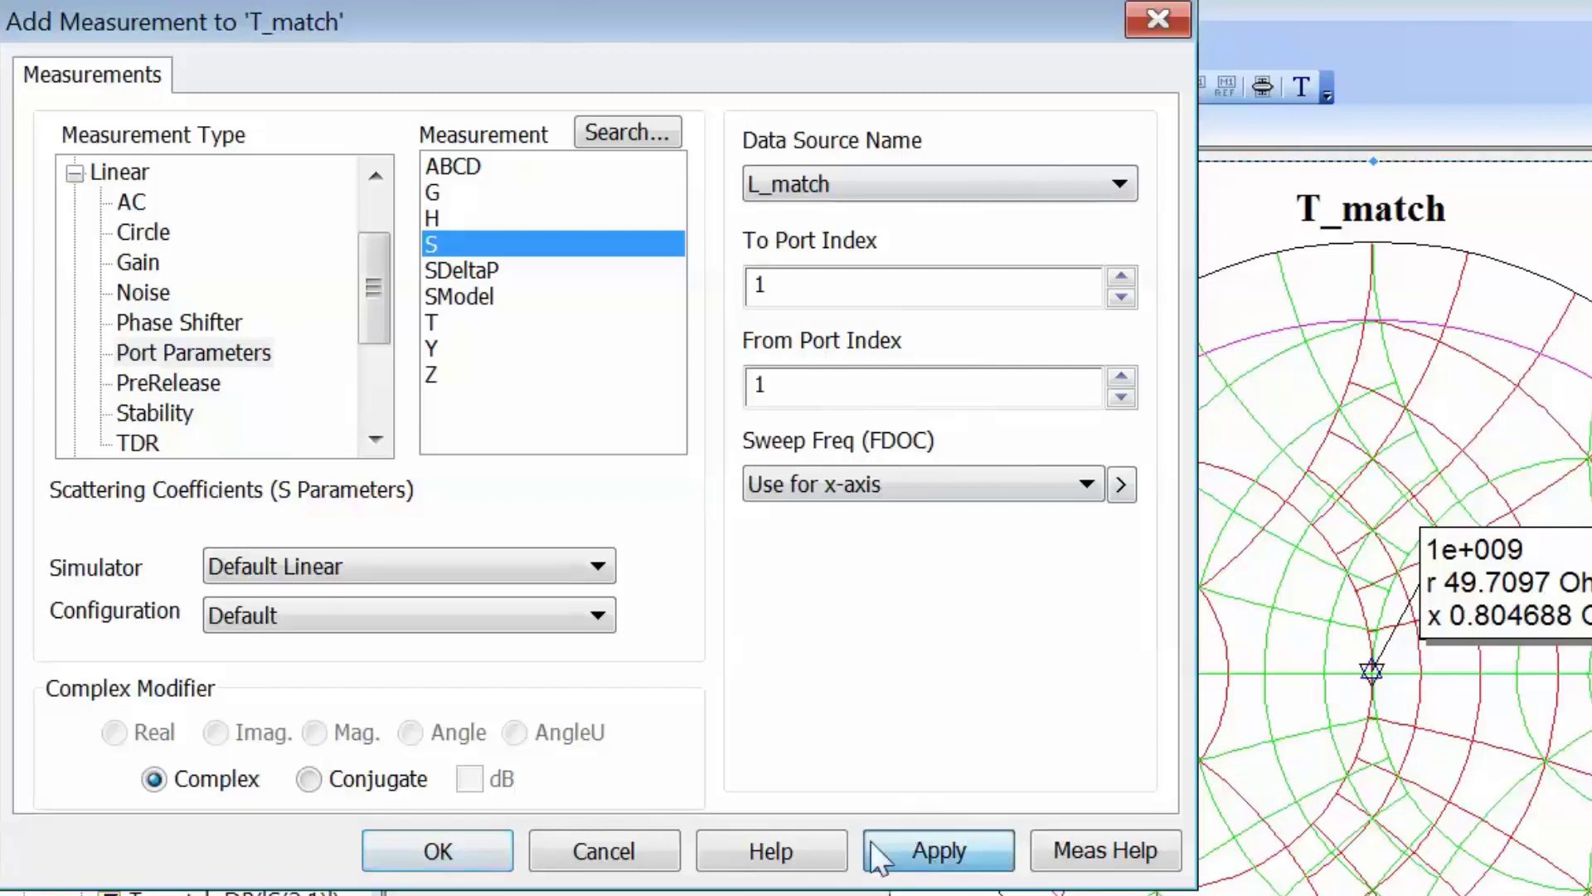
click(432, 851)
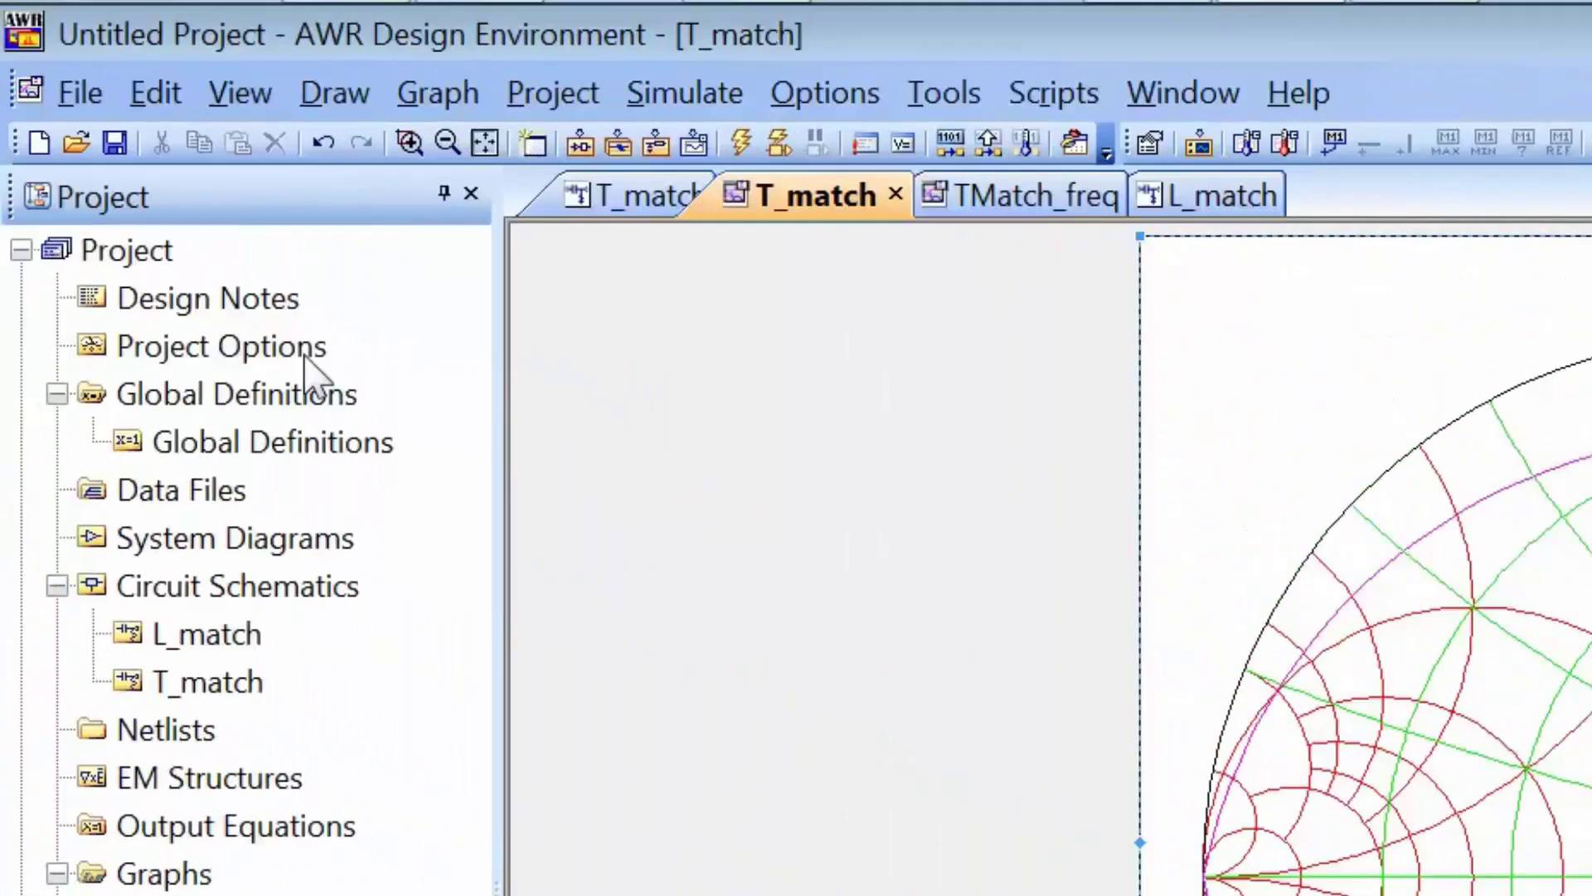
Replace the project's single frequency point with a linear sweep from 100 to 4000 MHz in 1 MHz steps.
click(305, 353)
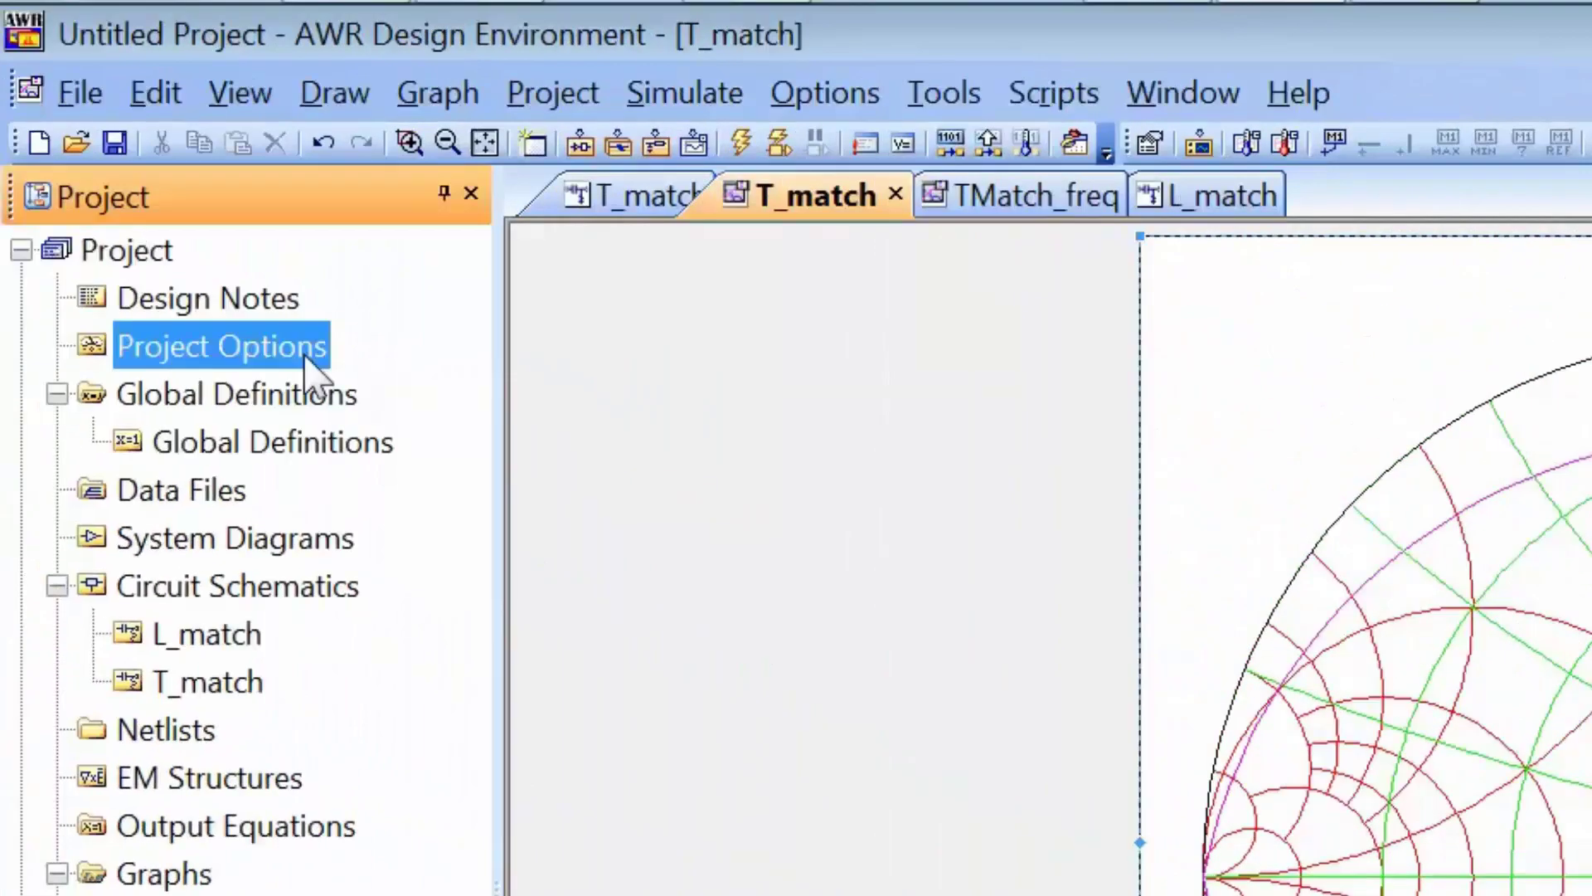
double_click(305, 353)
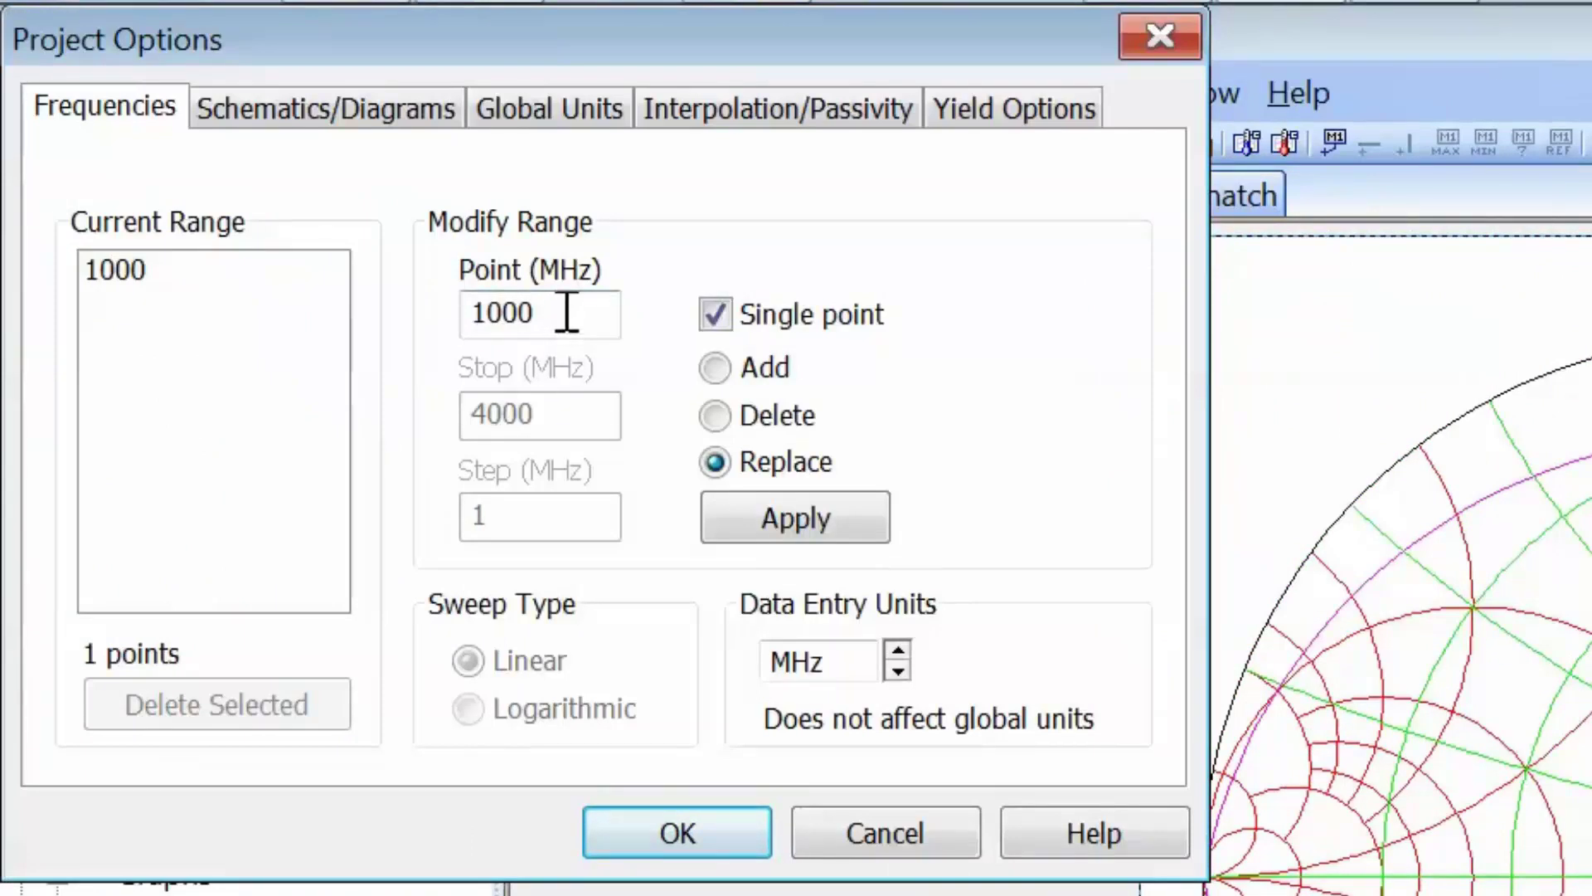
click(715, 315)
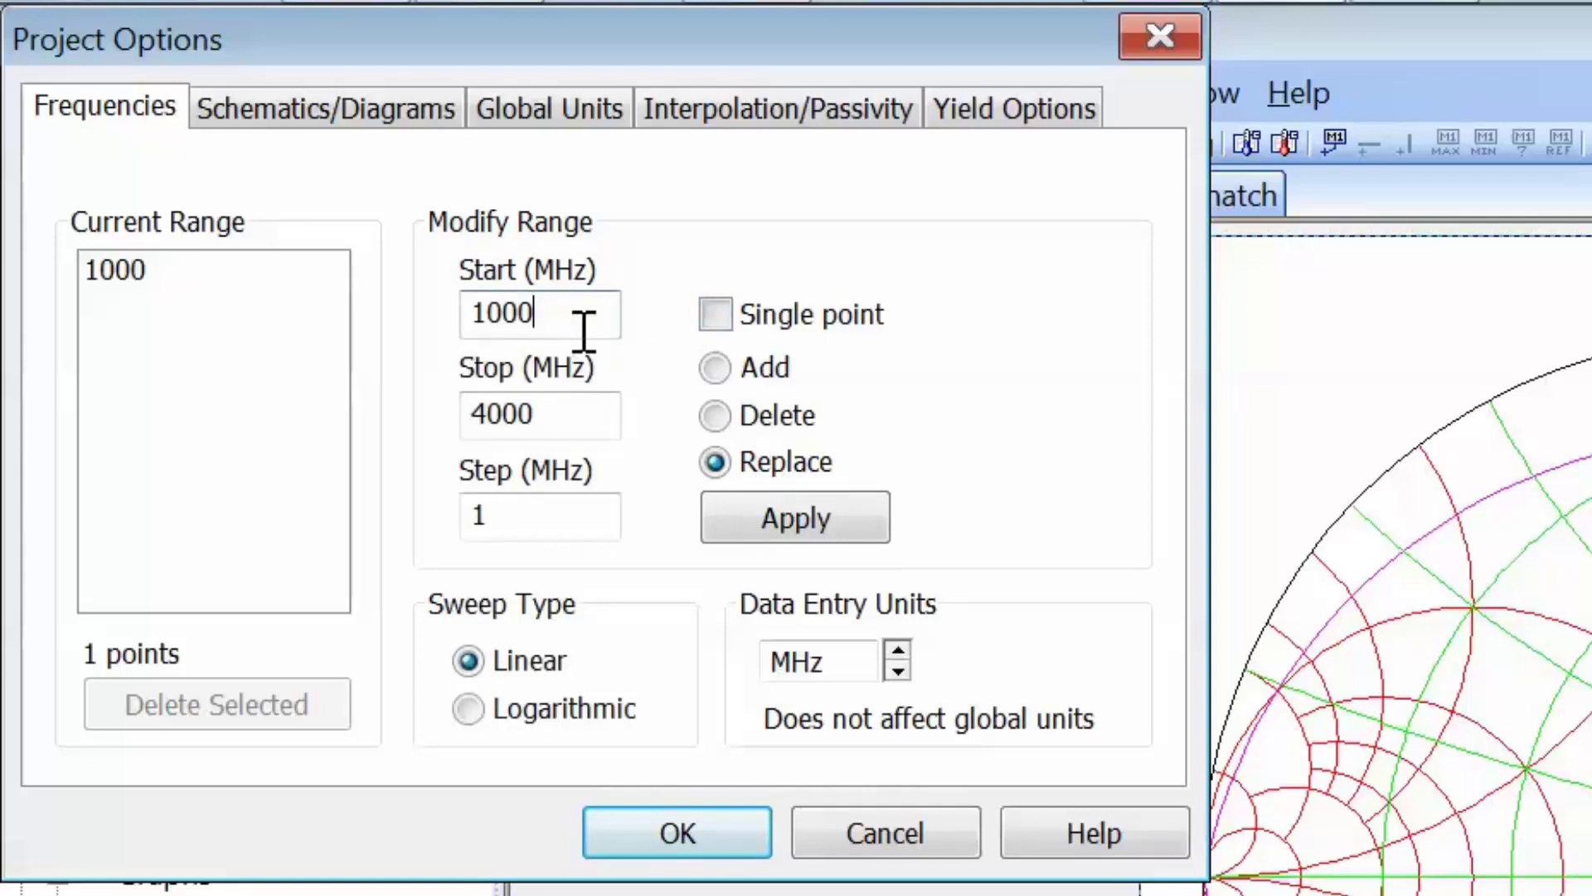
key(BackSpace)
click(822, 535)
click(679, 833)
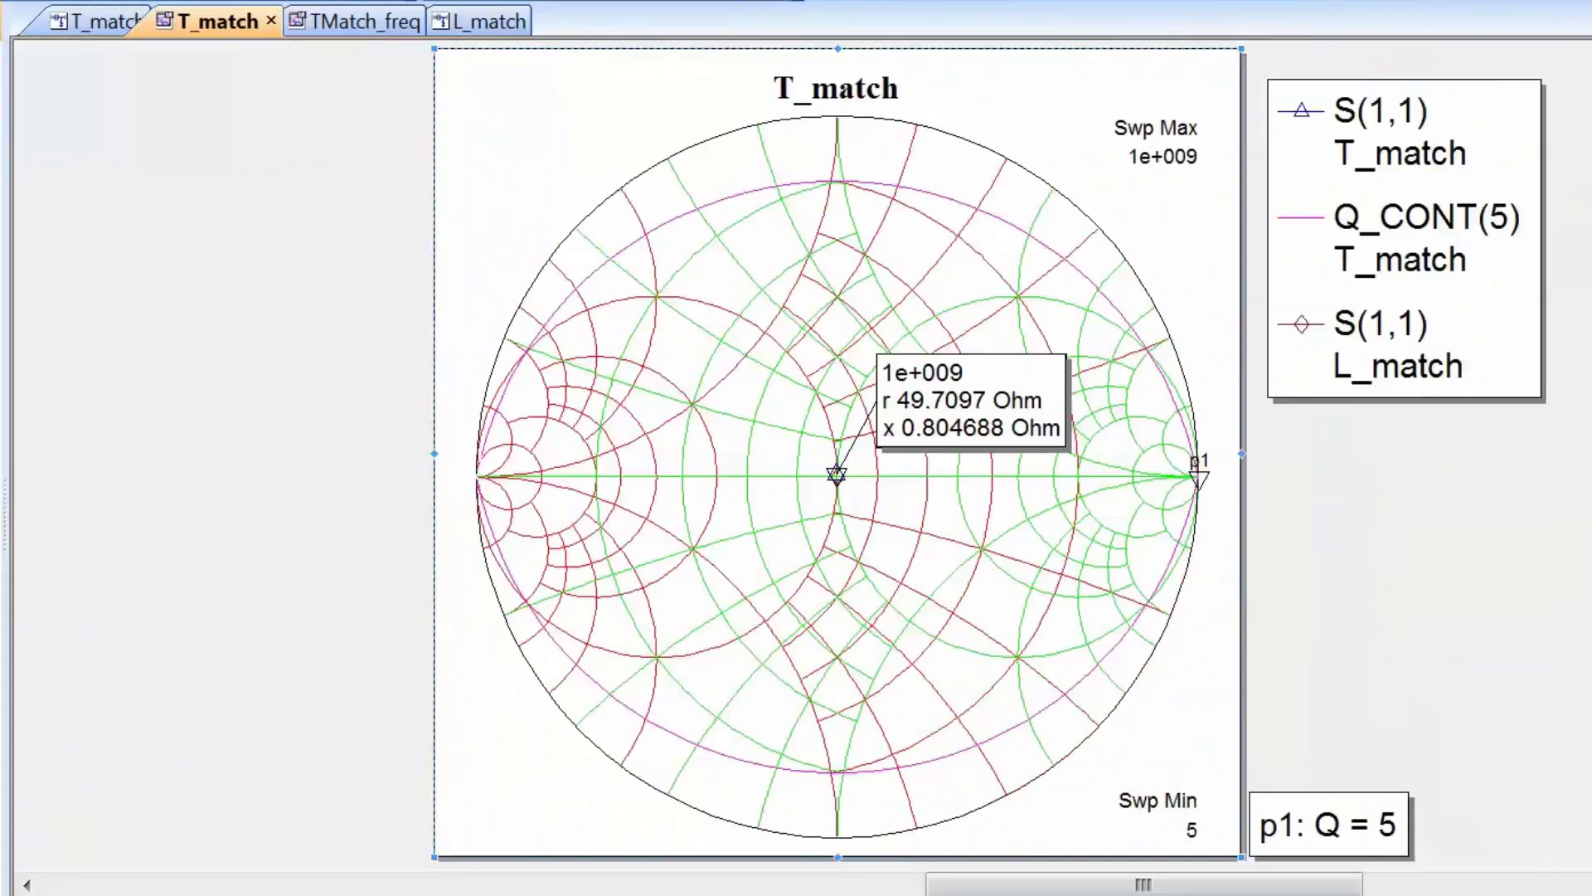
Add the S(2,1) magnitude of L_match in dB to the TMatch_freq graph and run the simulation.
click(357, 21)
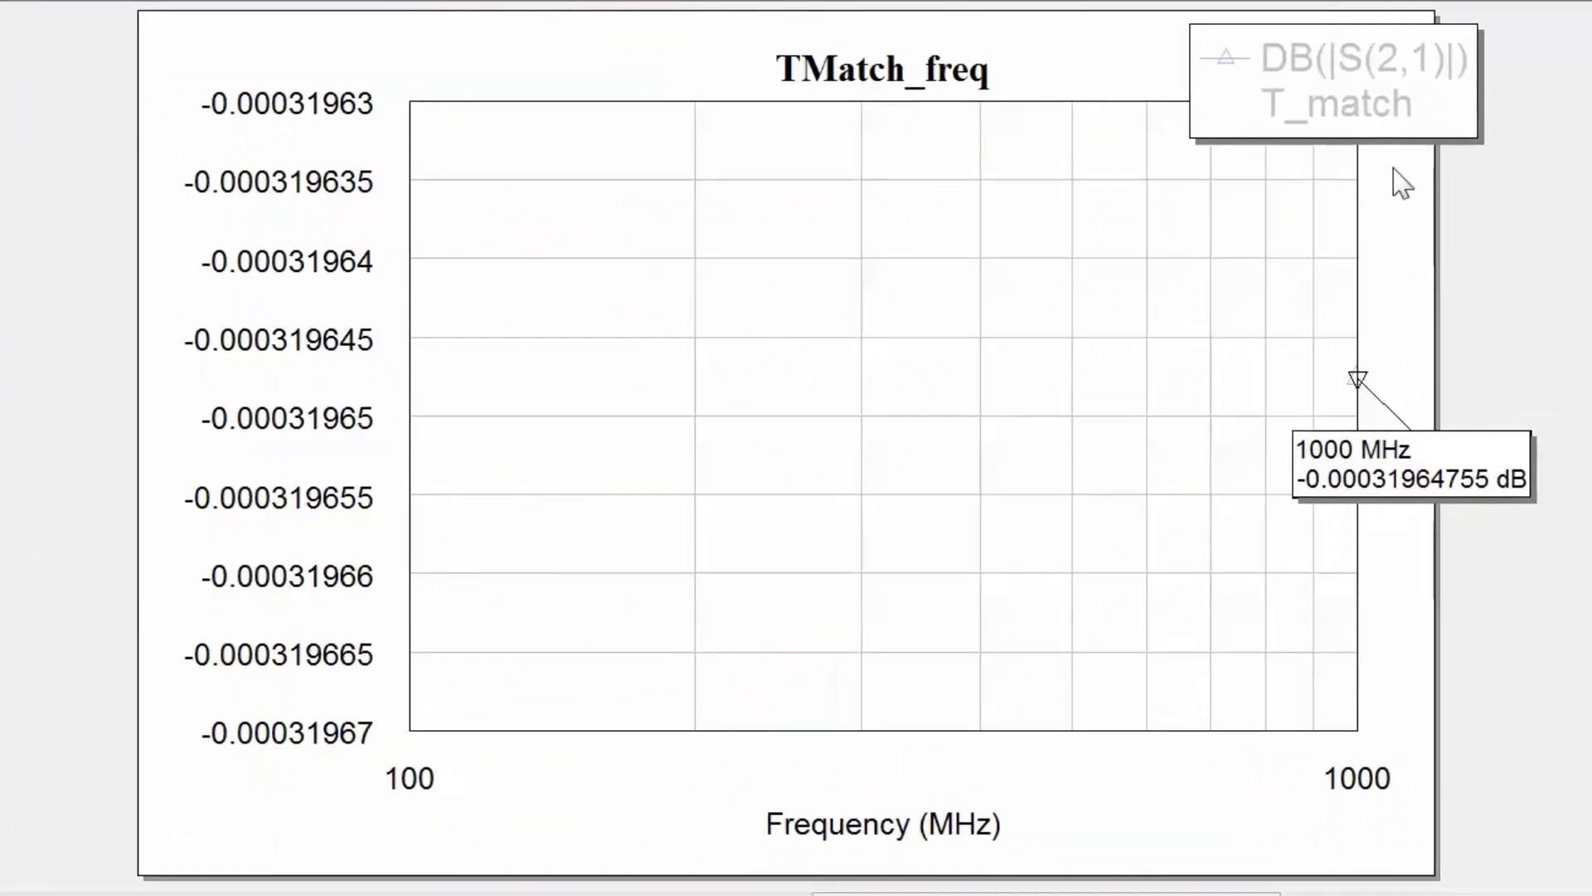
right_click(871, 284)
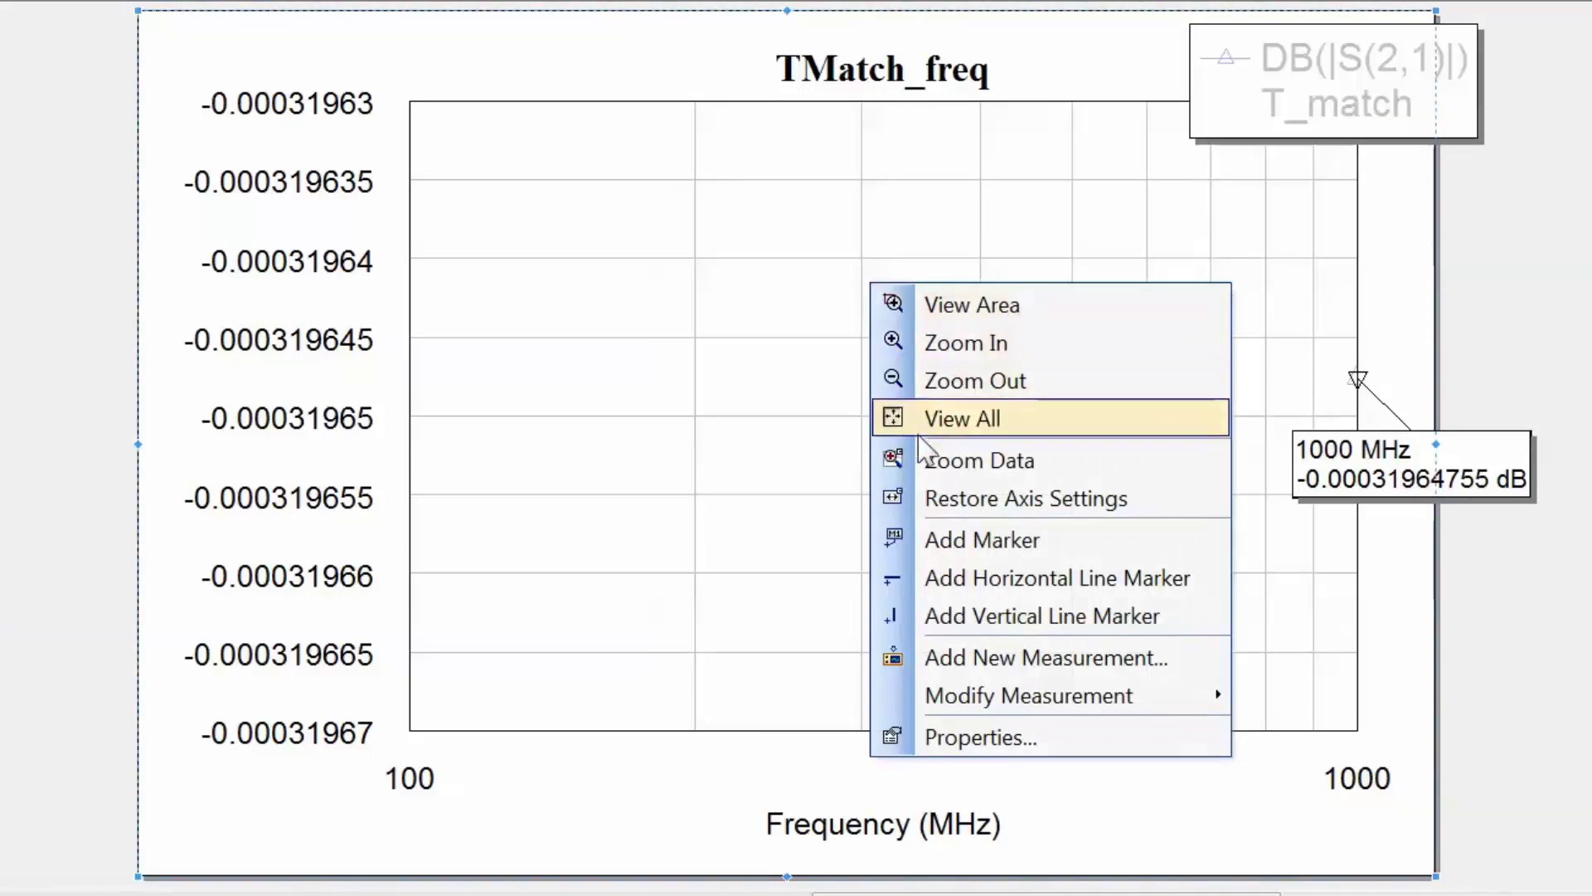
click(933, 658)
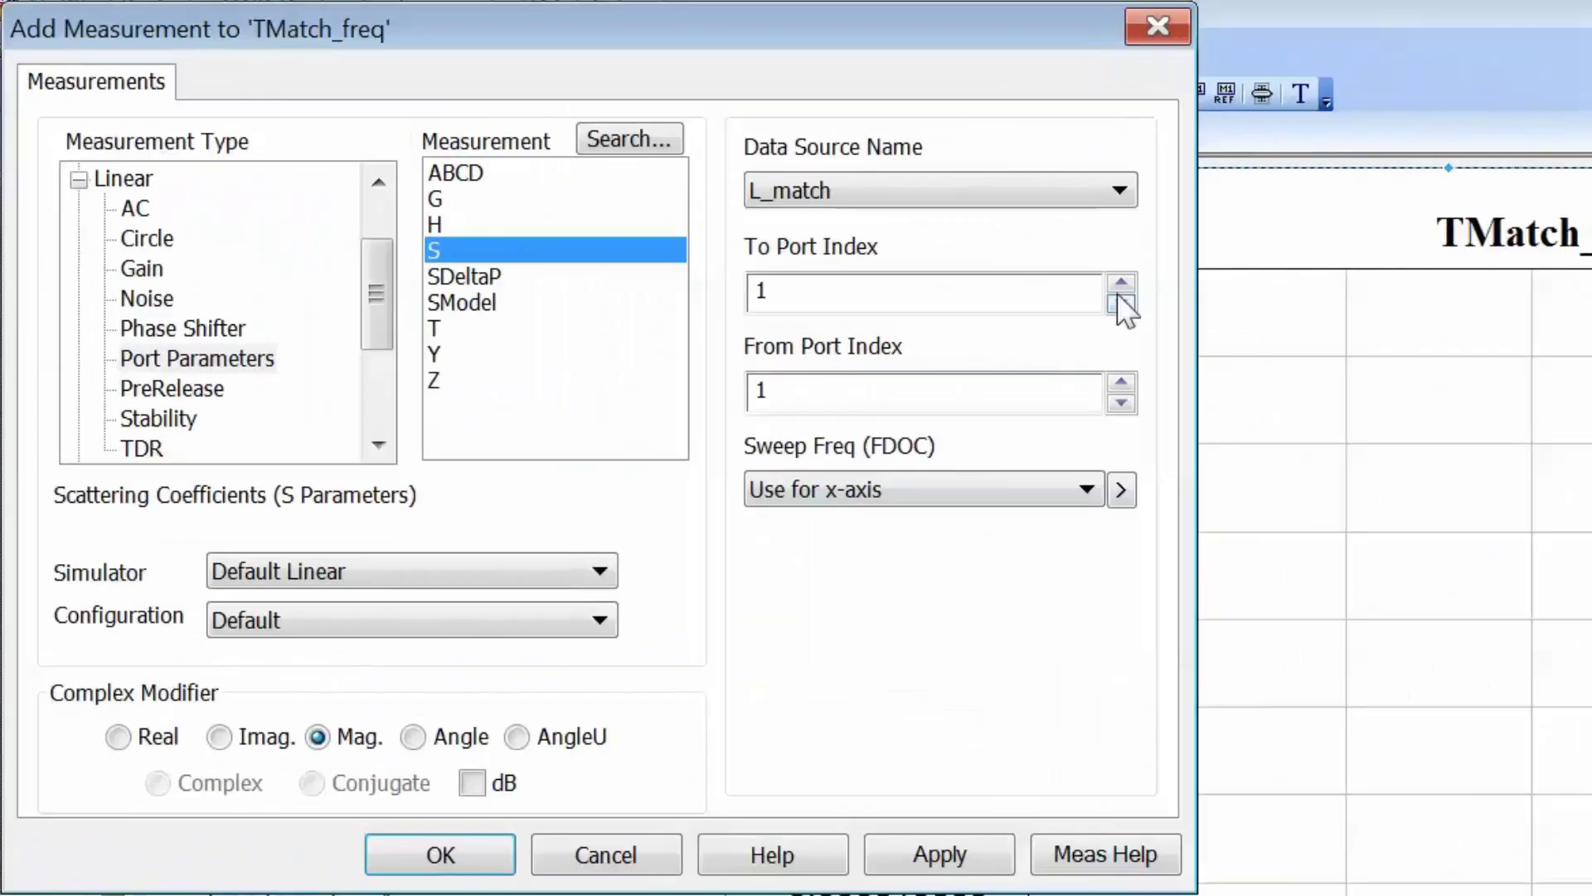
click(1122, 282)
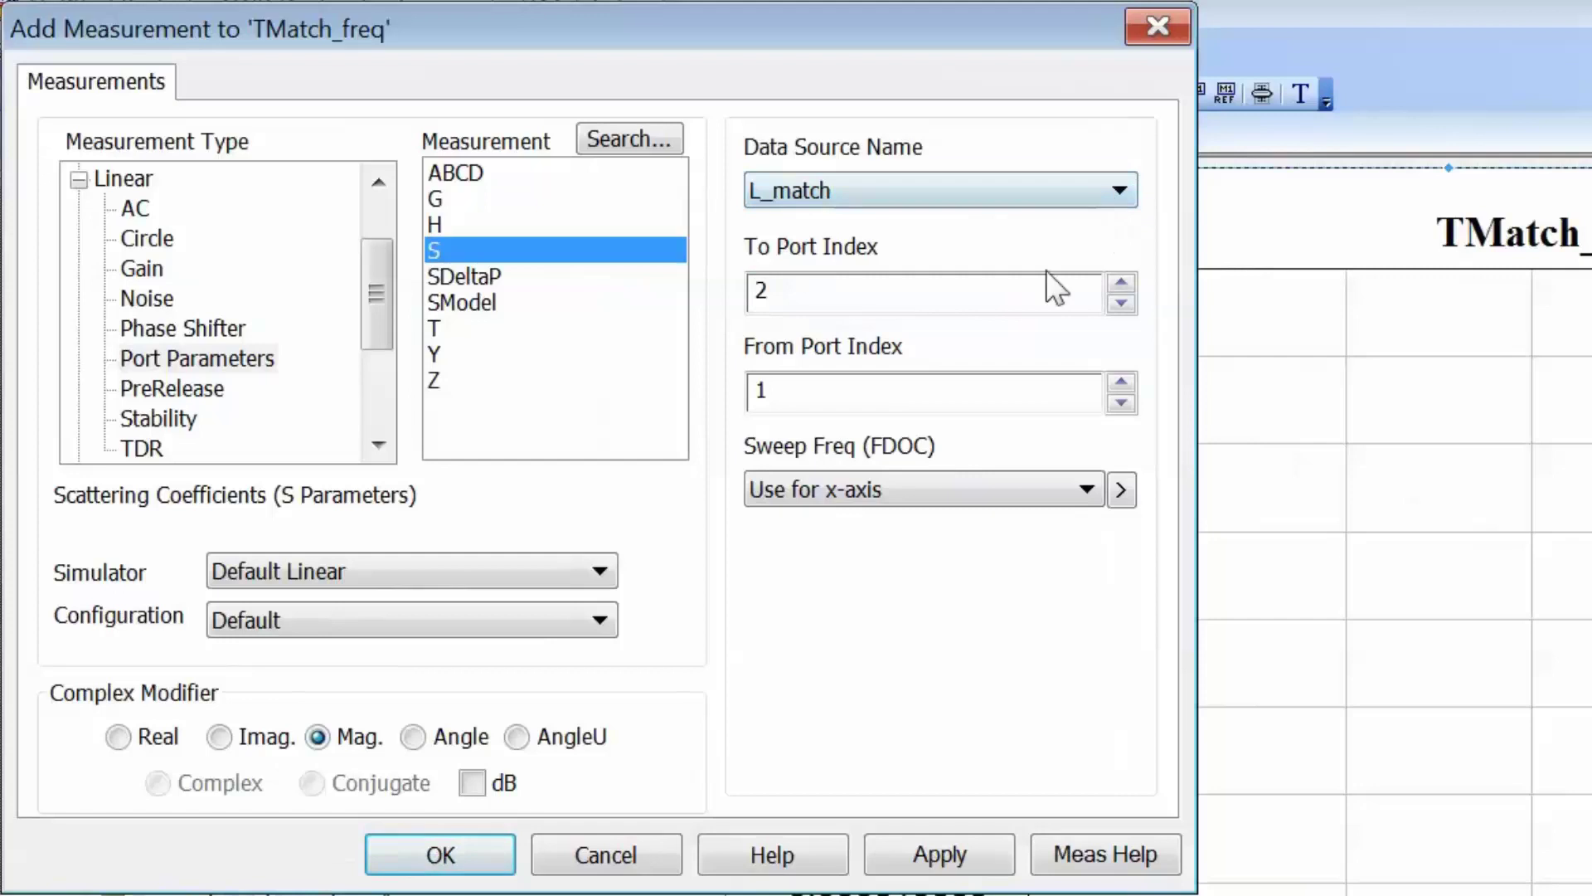
click(473, 792)
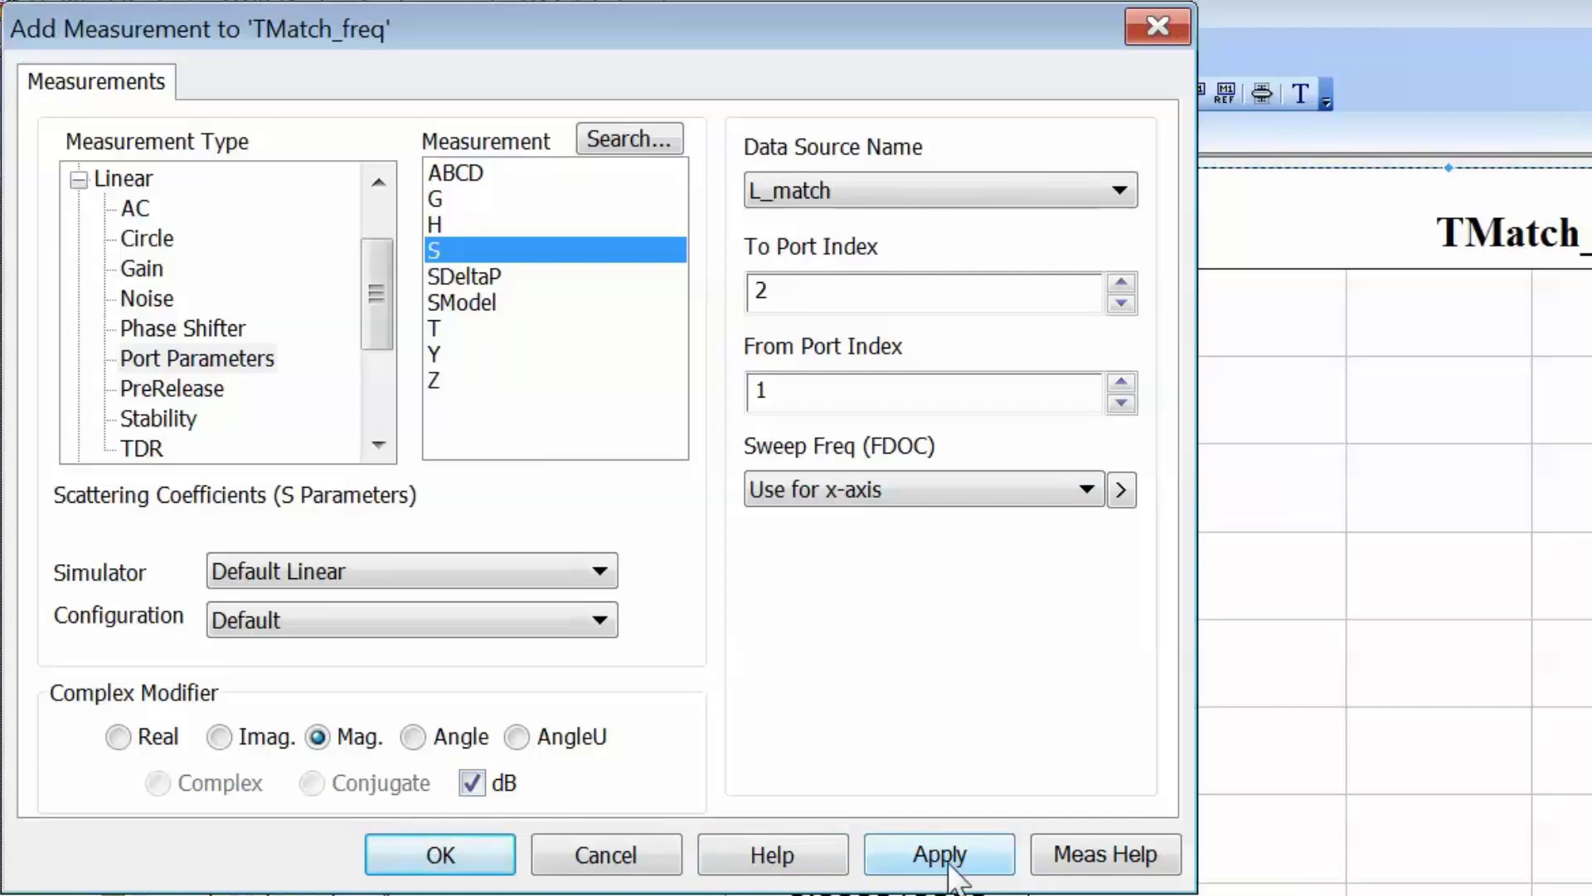
click(444, 859)
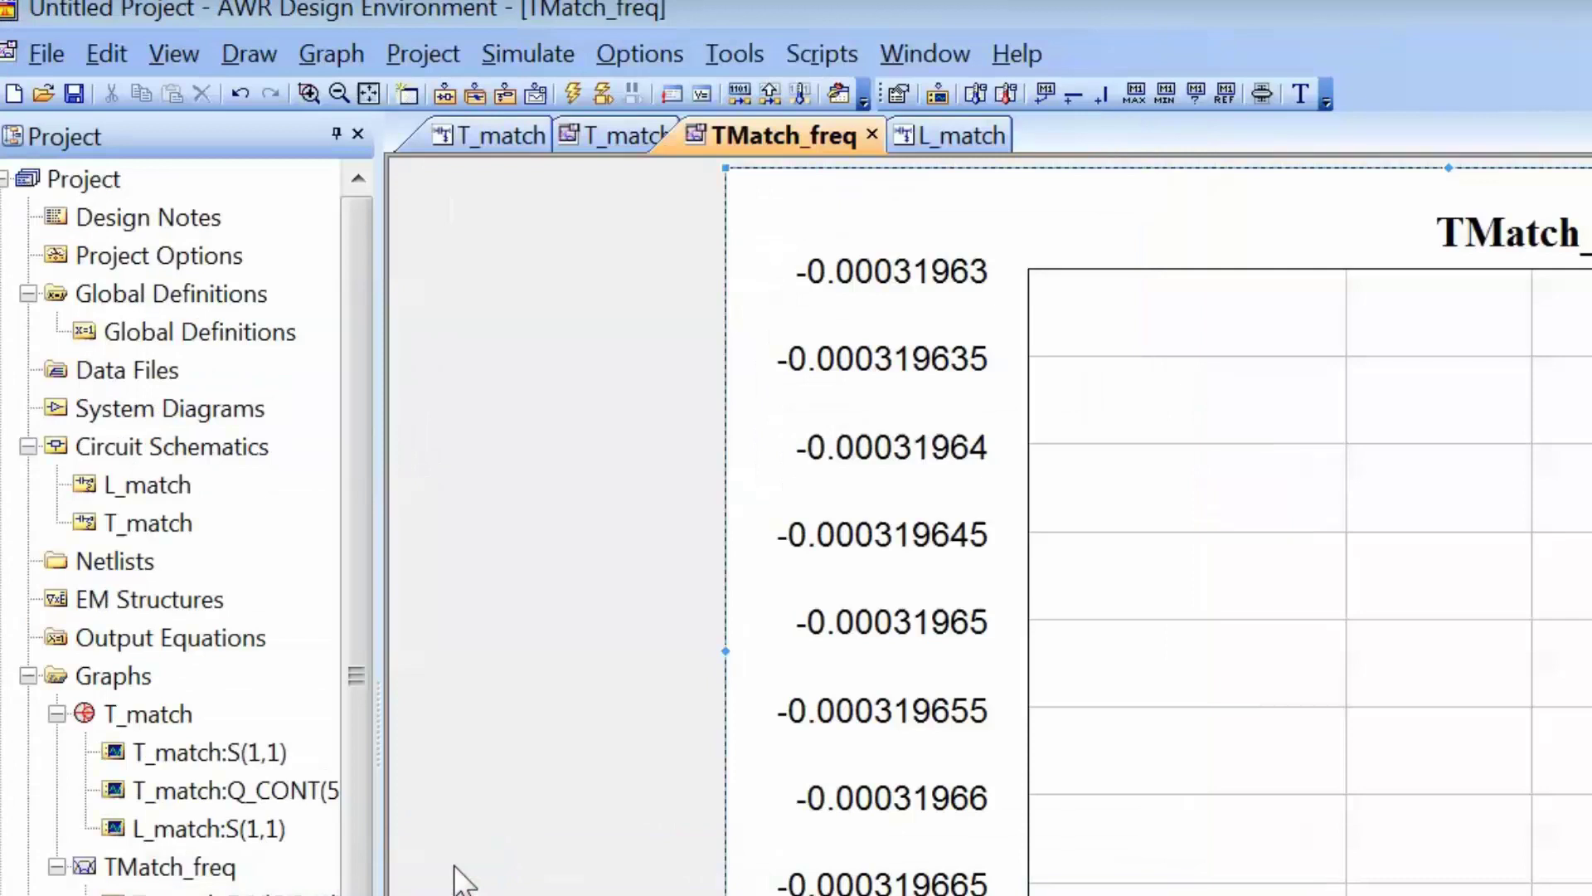
click(604, 93)
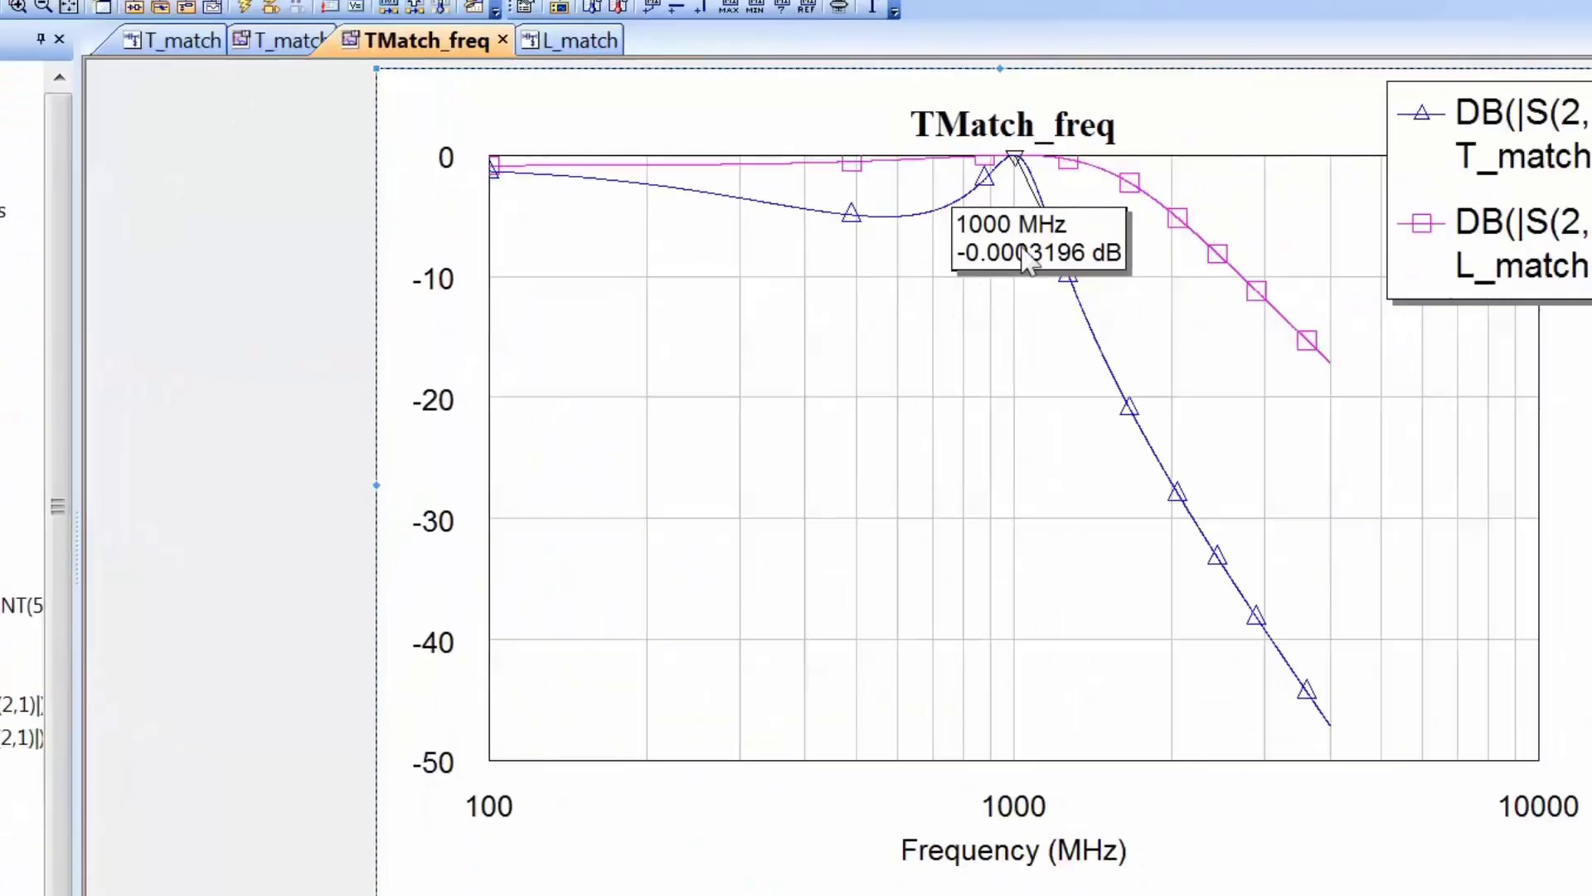